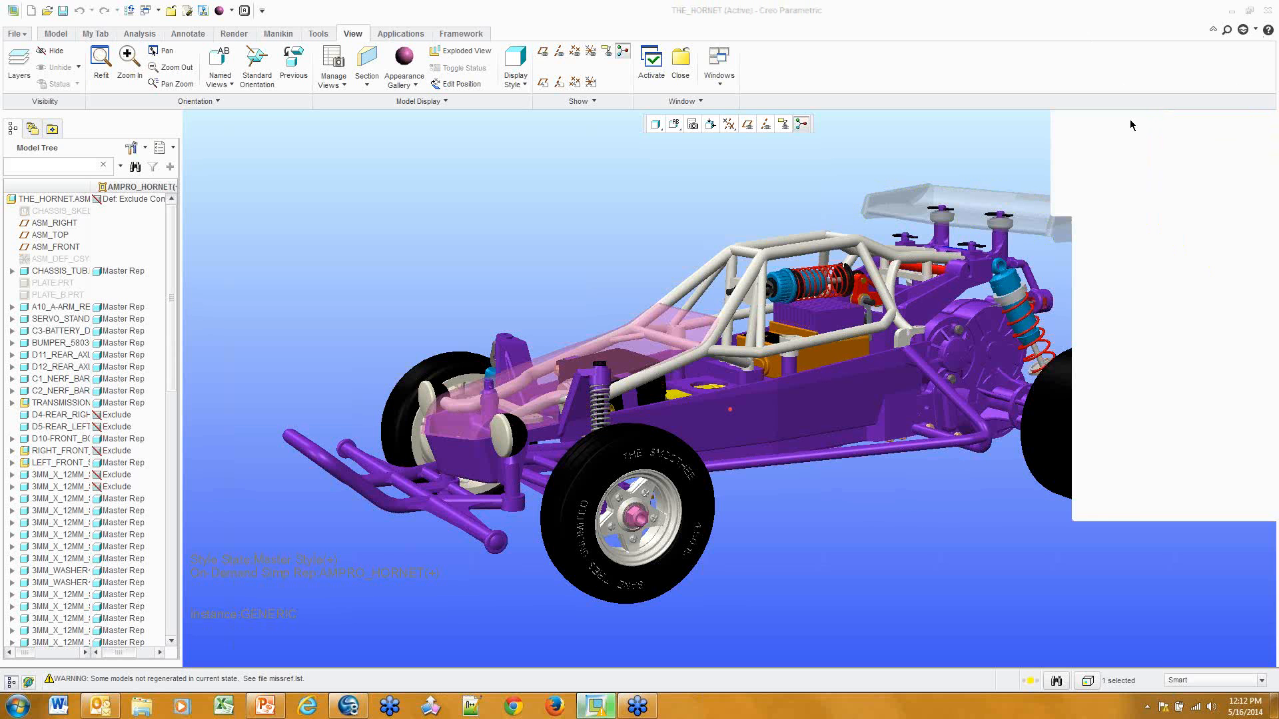
Deselect the buggy assembly and cycle the Model, My Tab, Annotate and View tabs, ending on Analysis
left_click(1035, 134)
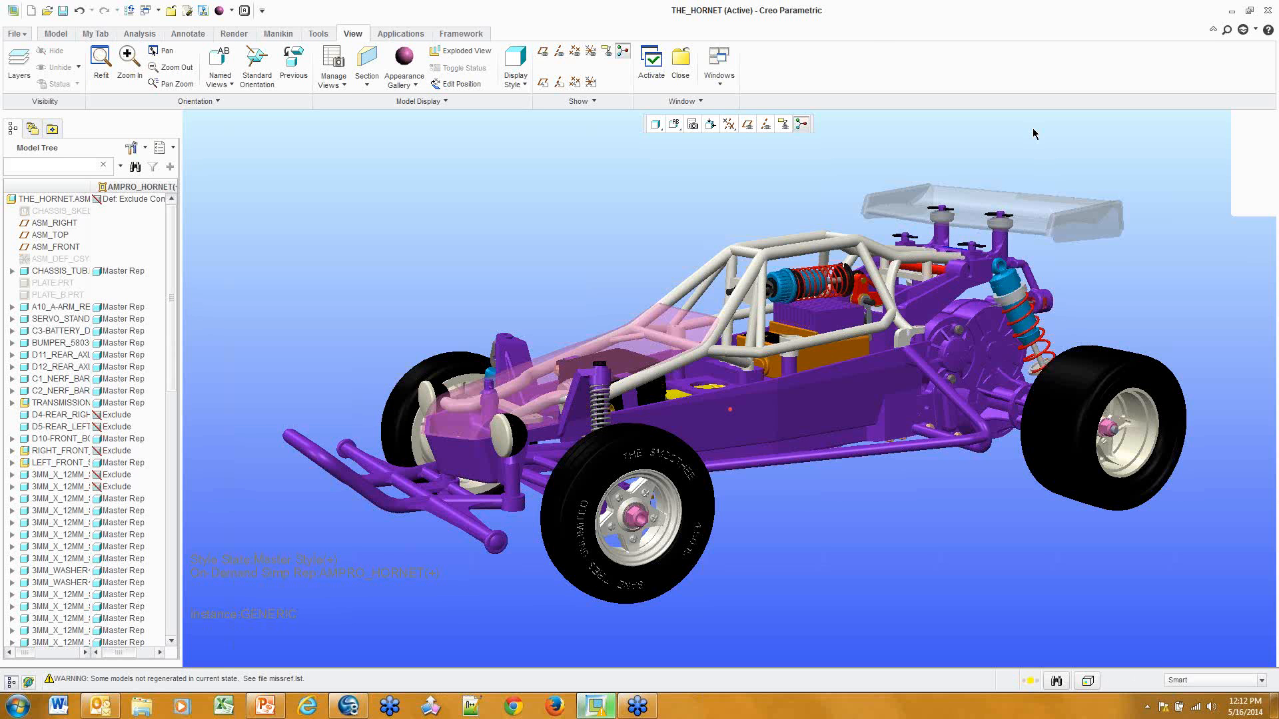
left_click(56, 33)
left_click(95, 33)
left_click(139, 34)
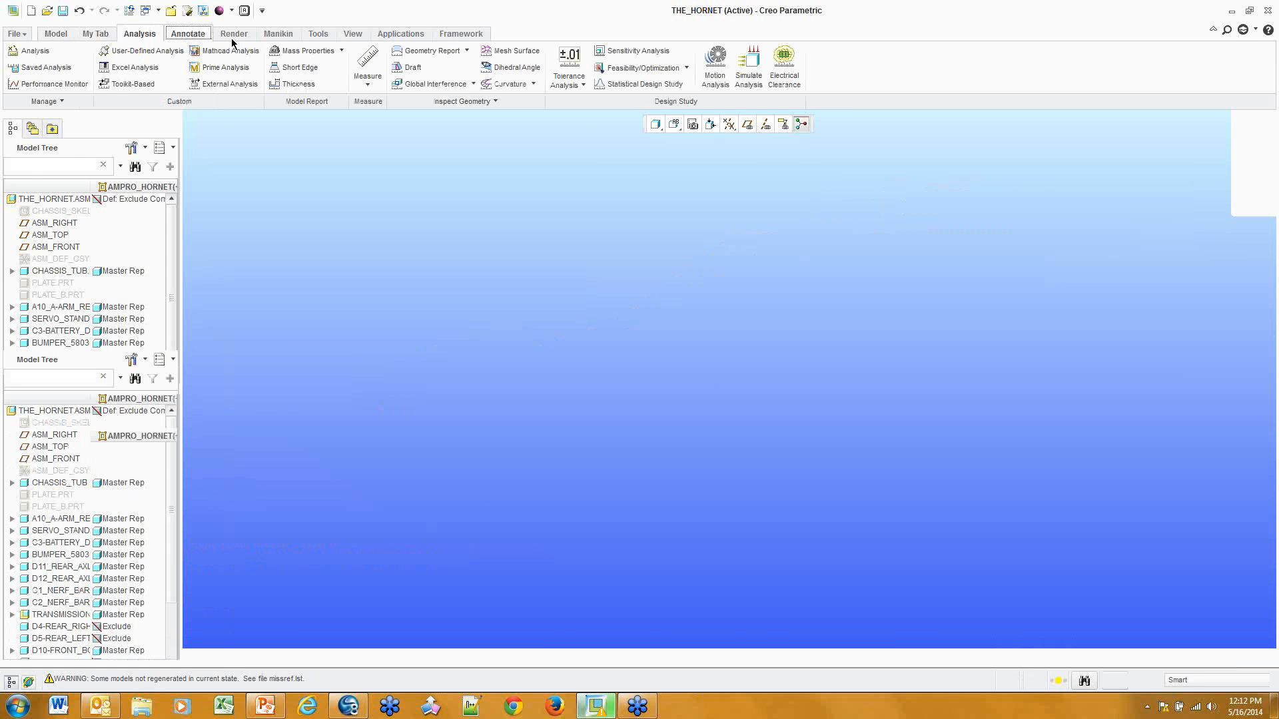
left_click(57, 36)
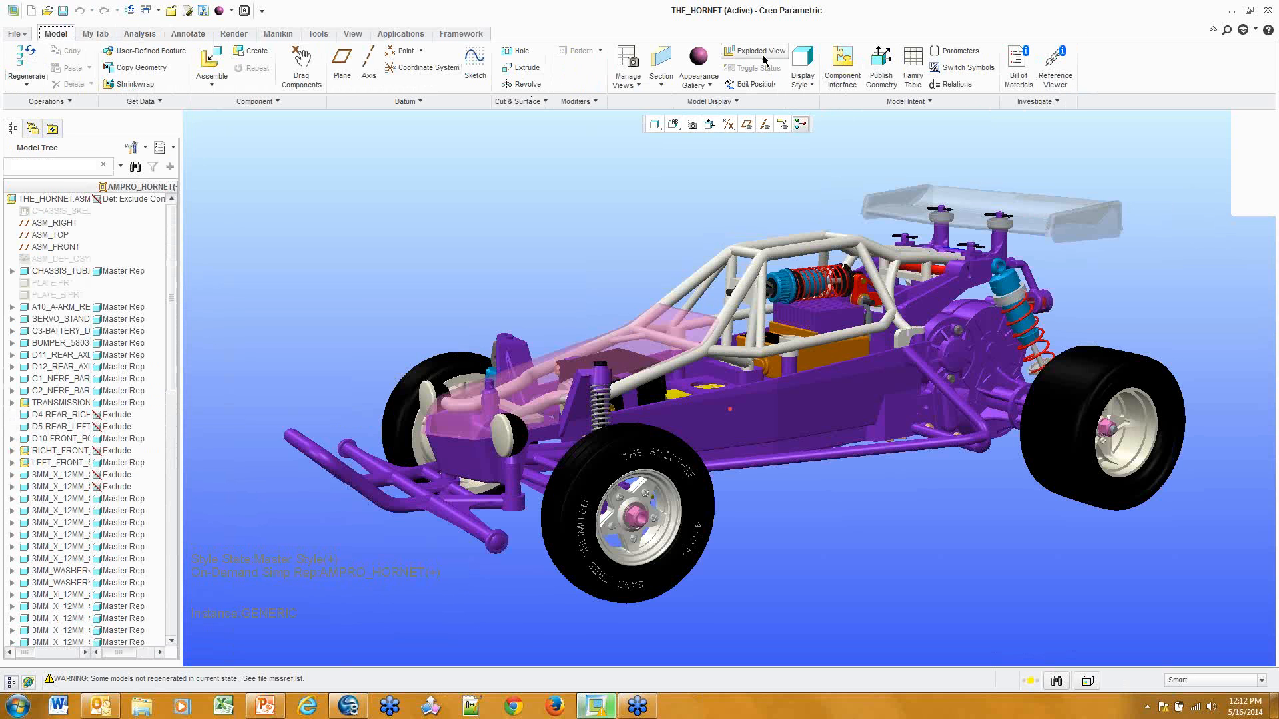
left_click(353, 35)
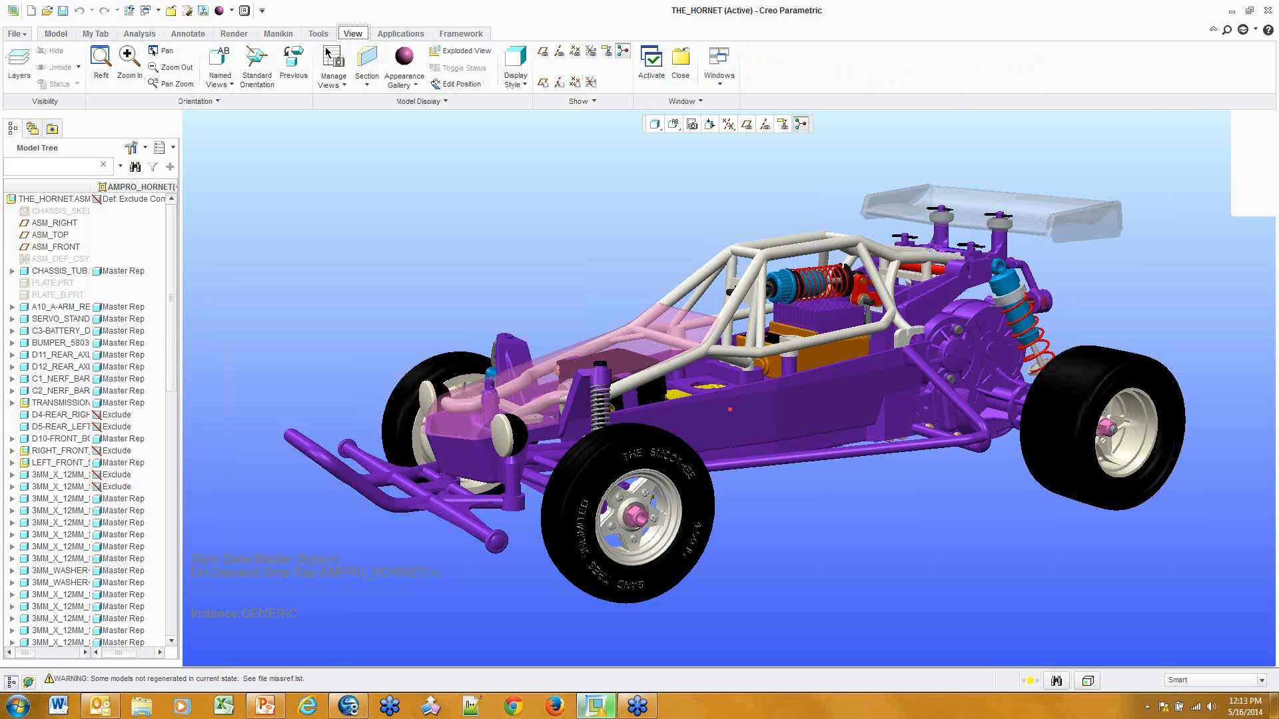
left_click(139, 33)
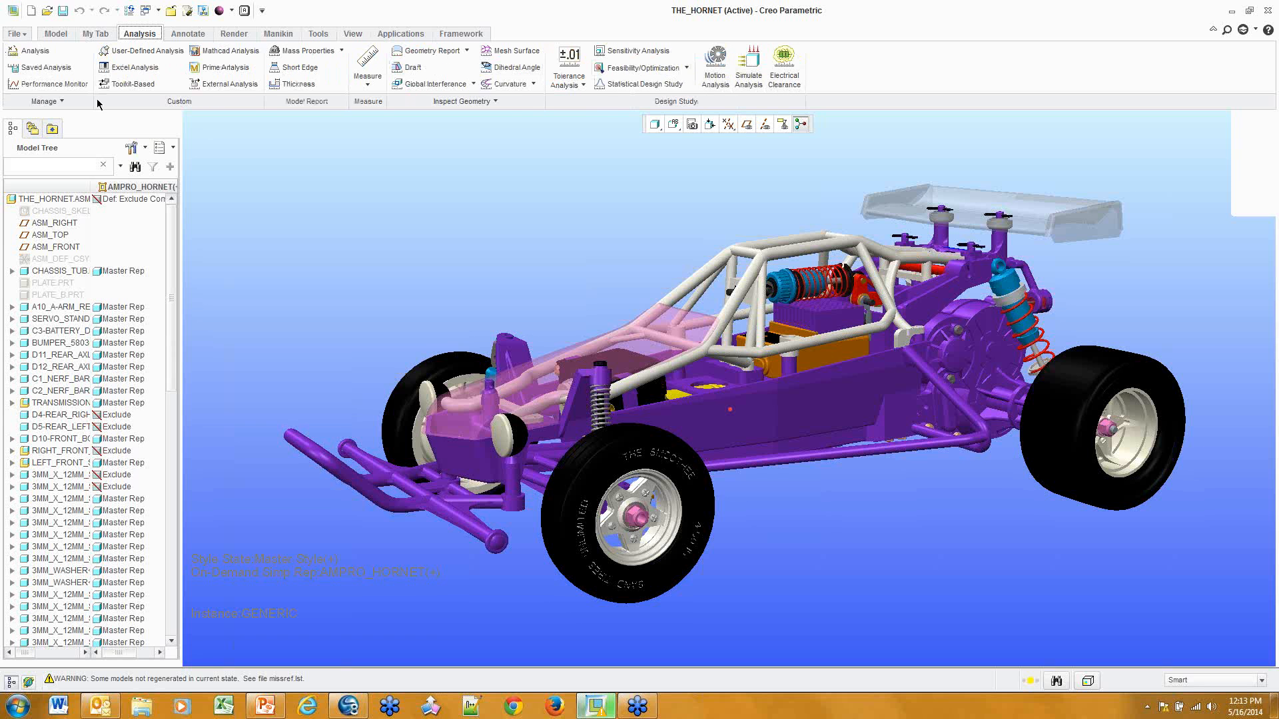
left_click(367, 61)
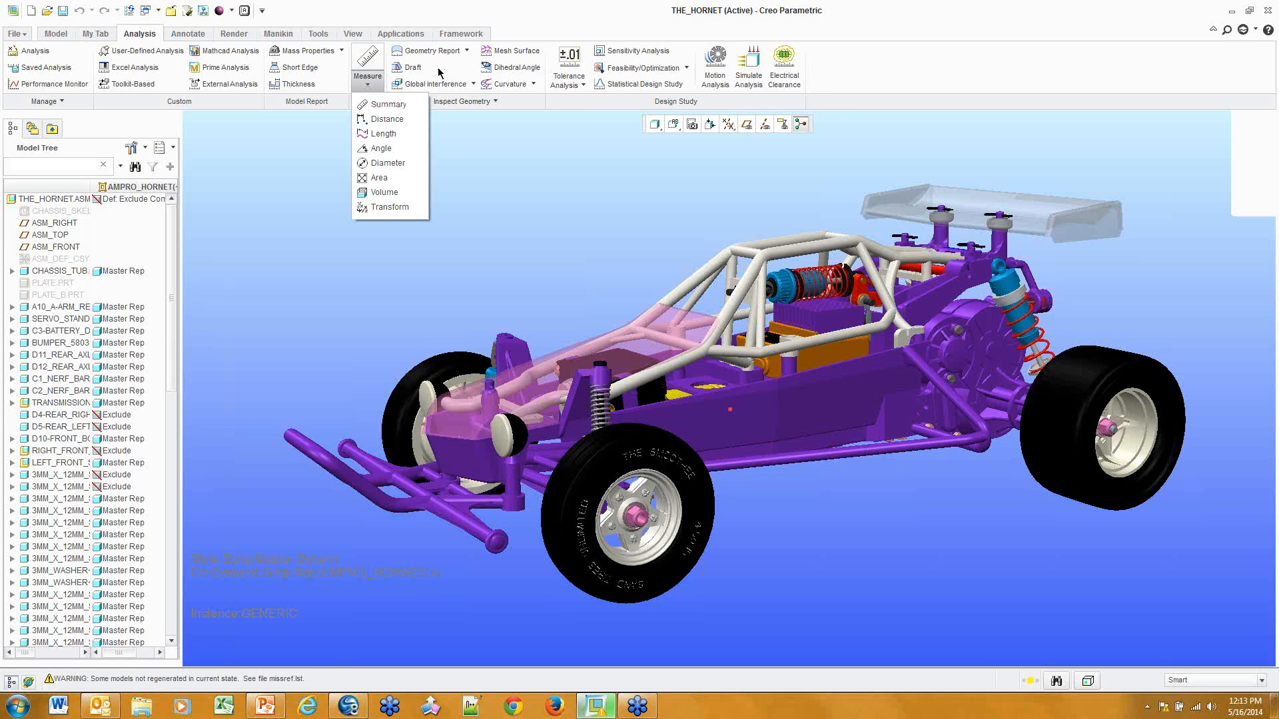
left_click(491, 146)
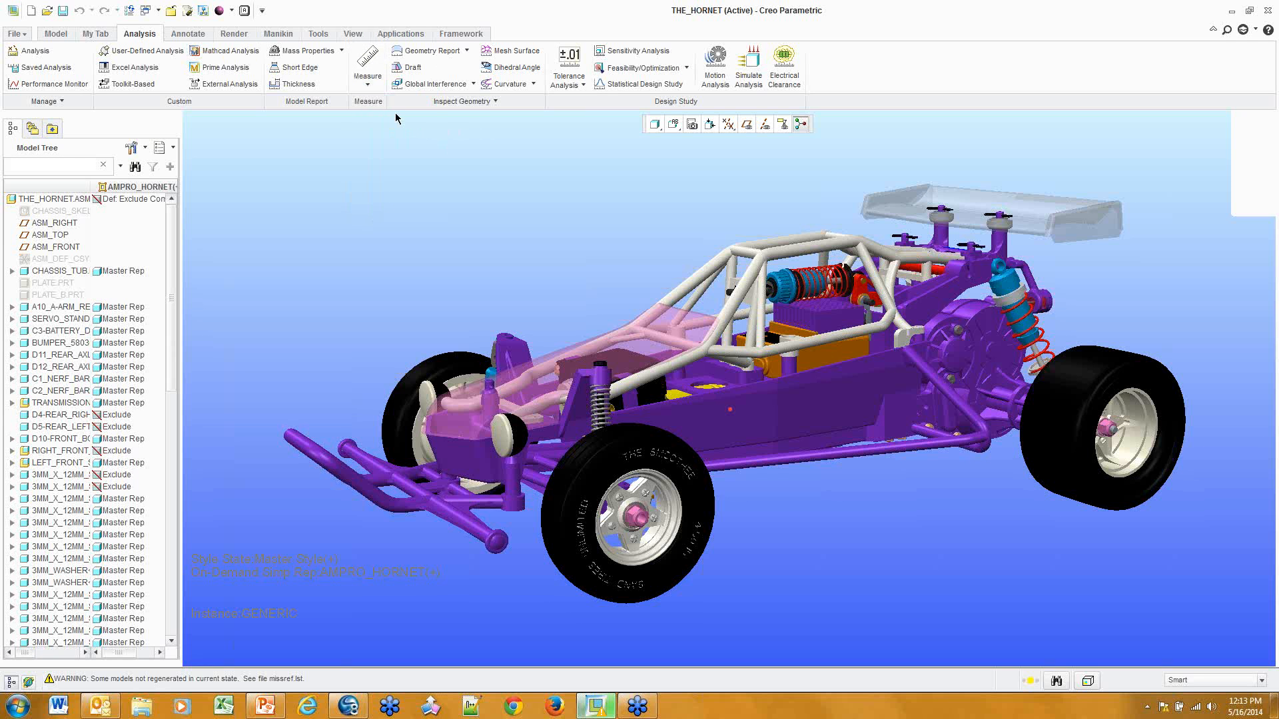
left_click(462, 102)
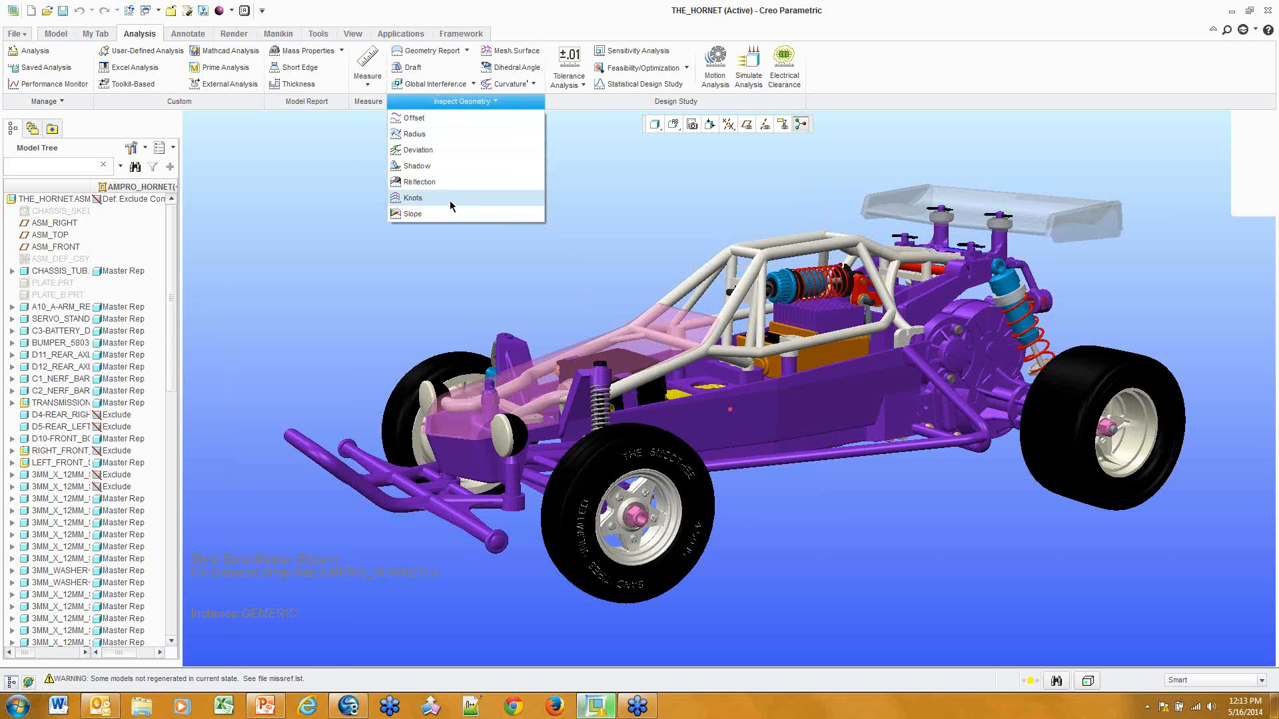
left_click(577, 179)
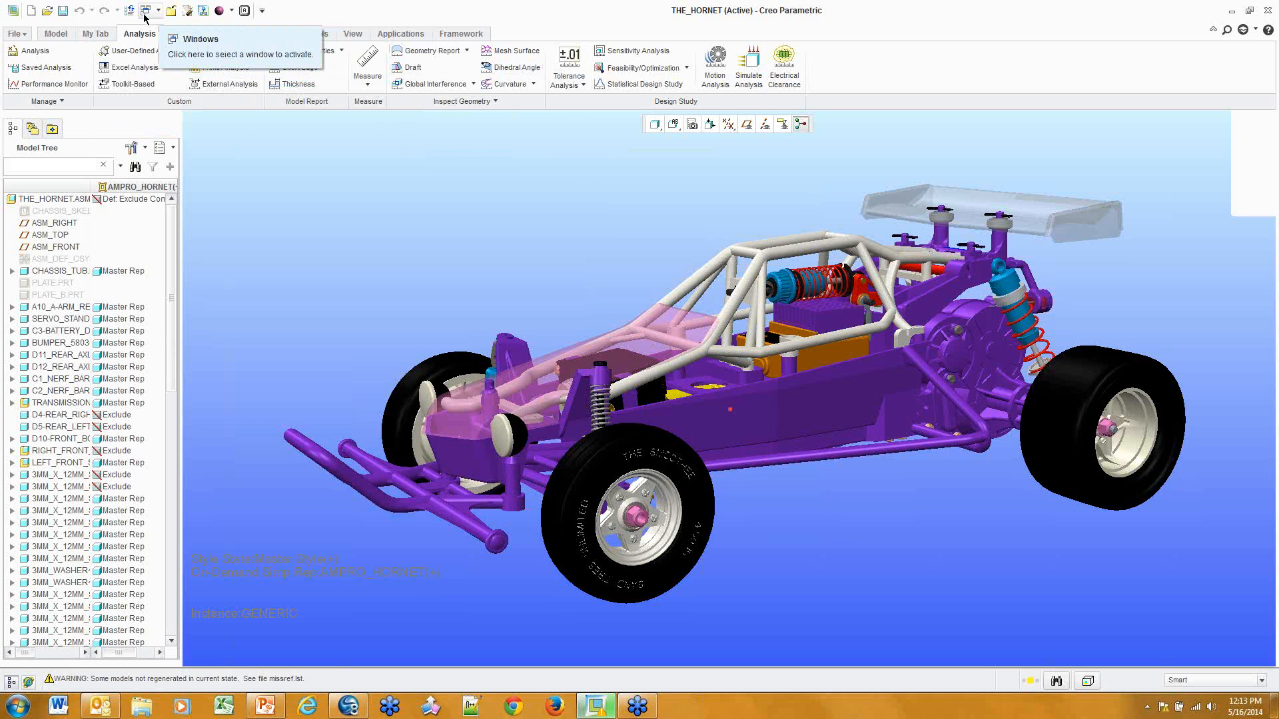
Add Draft to the Quick Access Toolbar, then remove it again
right_click(469, 61)
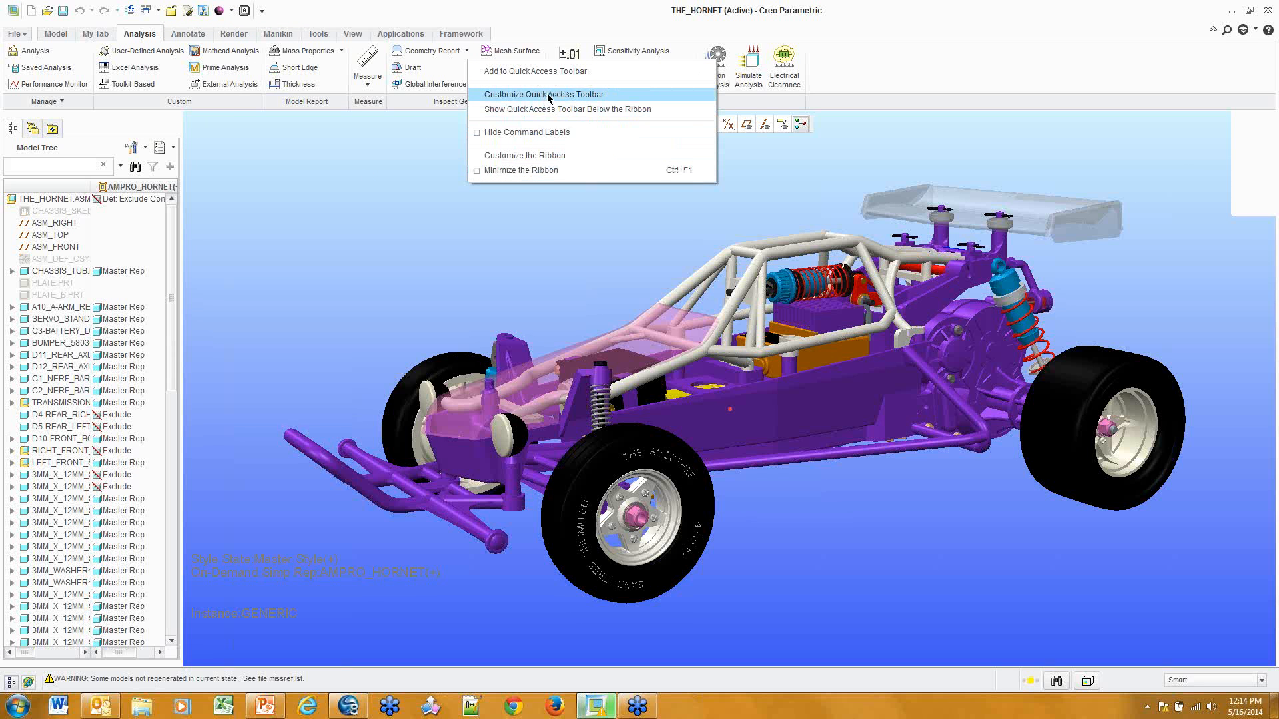
left_click(414, 121)
right_click(439, 65)
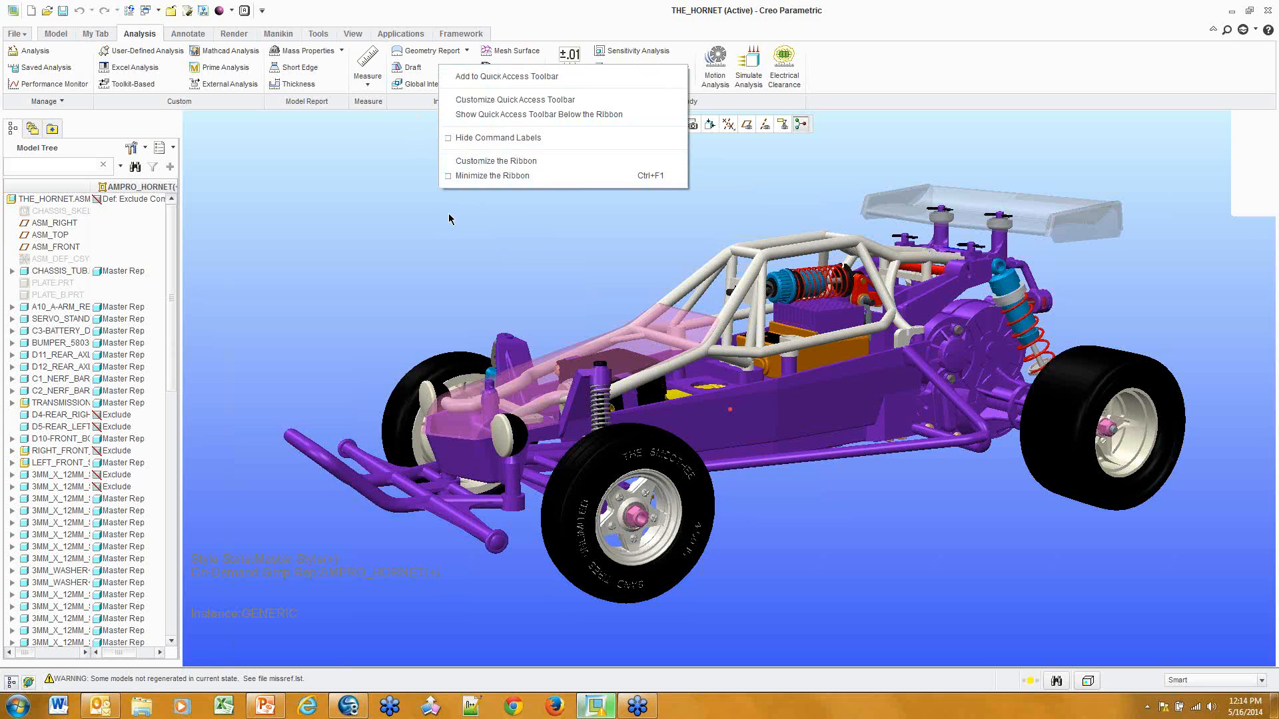
left_click(376, 158)
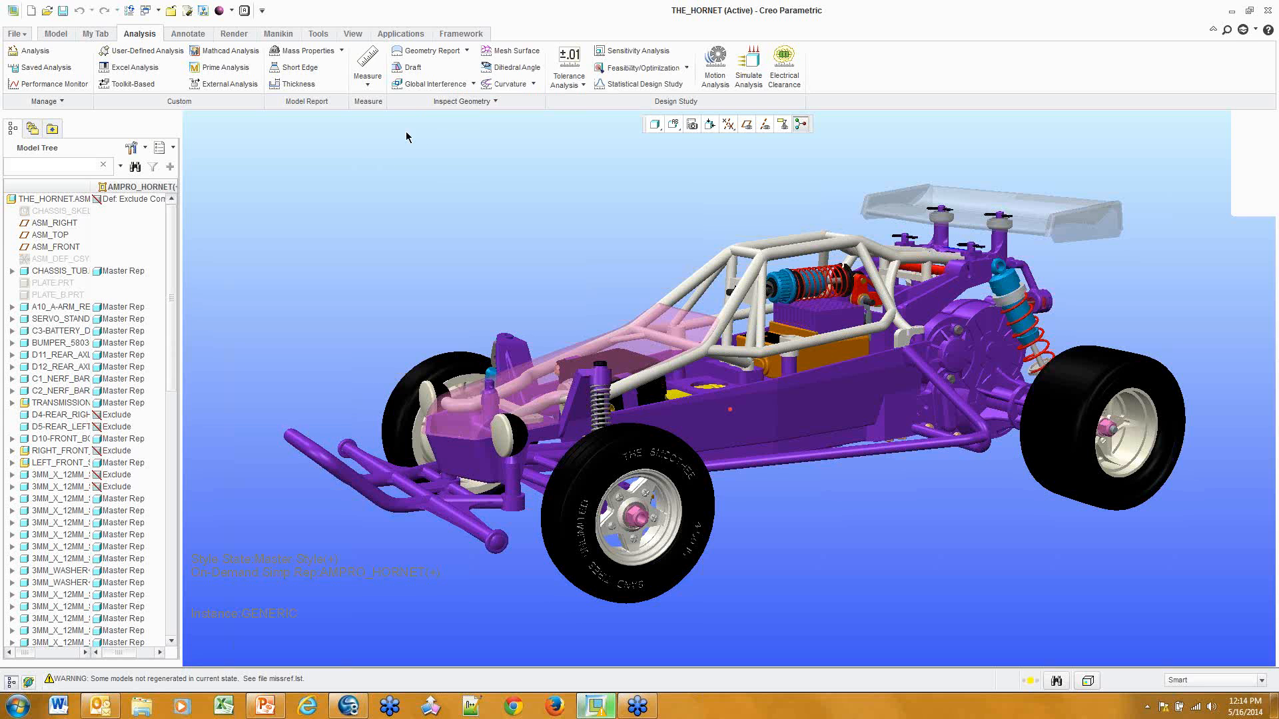
right_click(413, 70)
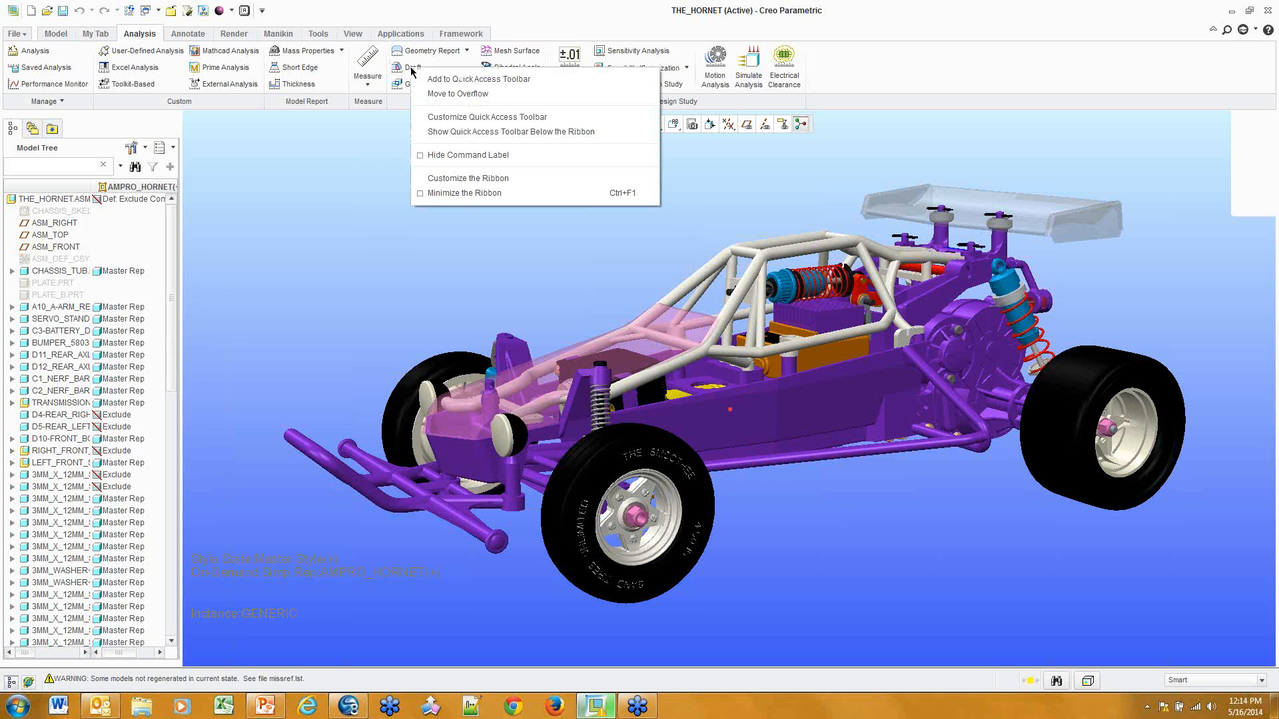
left_click(470, 84)
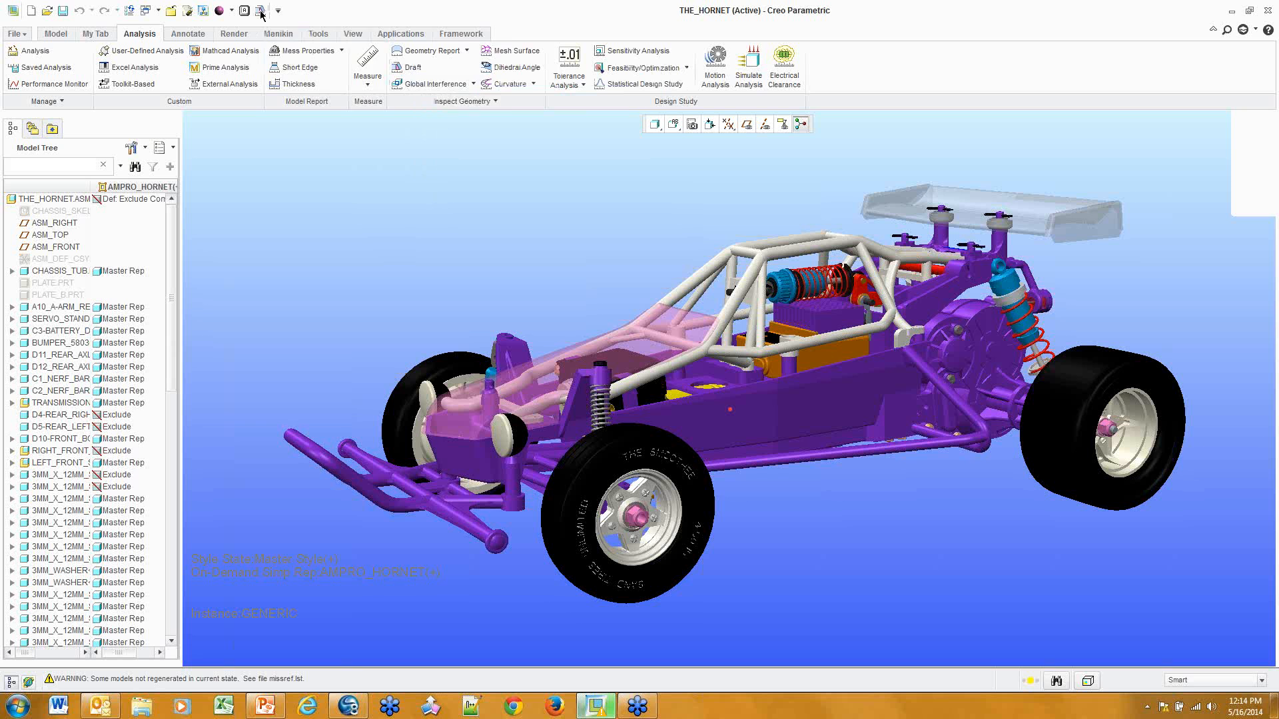
right_click(260, 12)
left_click(342, 22)
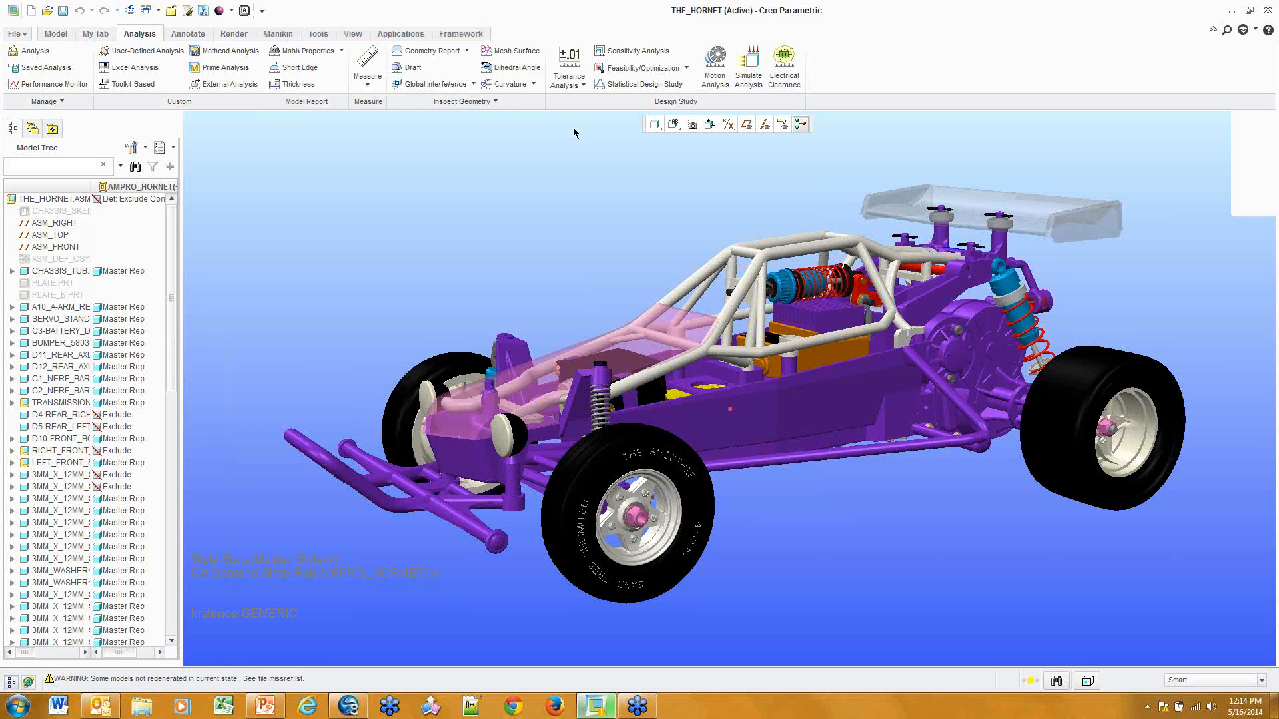
Add Global Interference to the Quick Access Toolbar, remove it, and recall its context menu
right_click(435, 100)
left_click(464, 103)
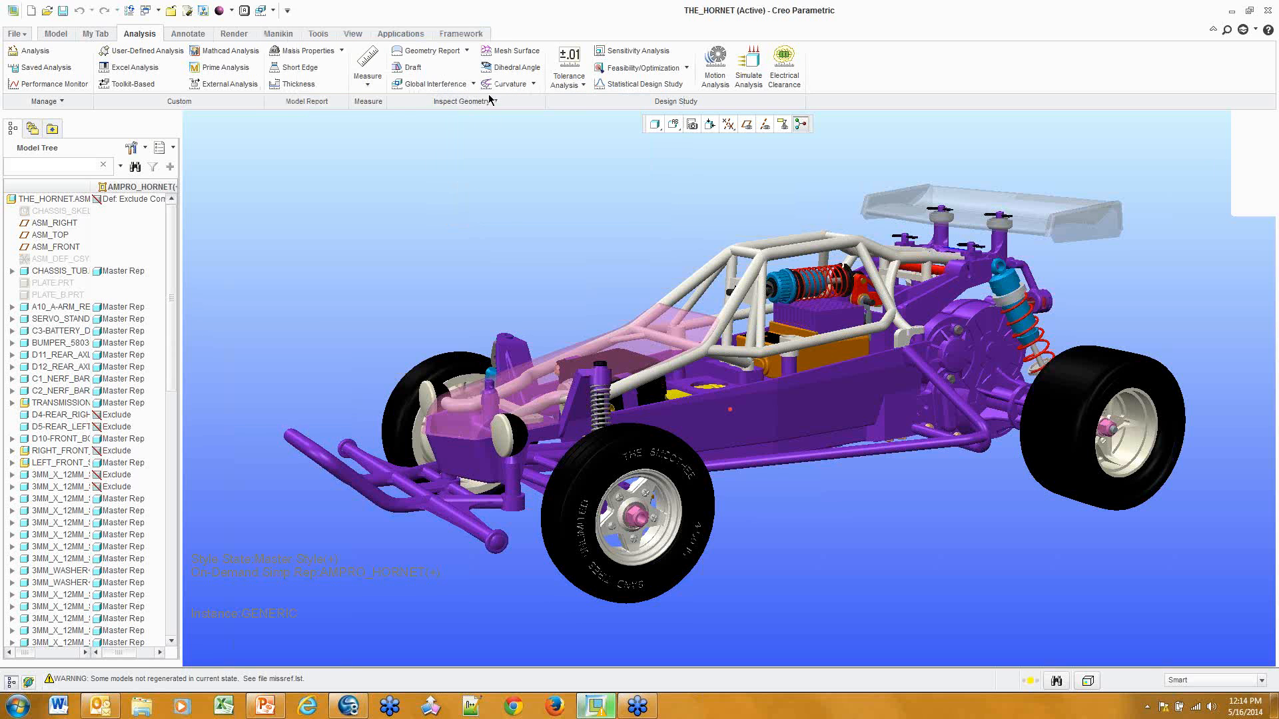
right_click(264, 12)
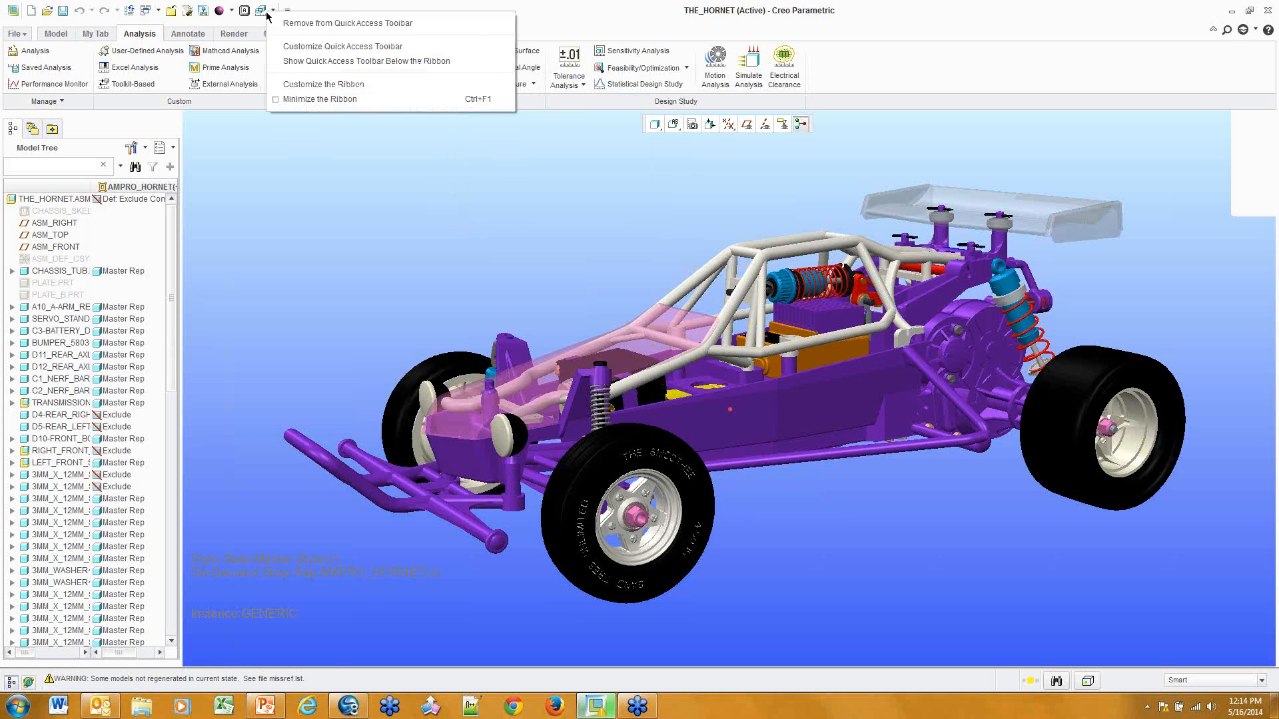
left_click(318, 23)
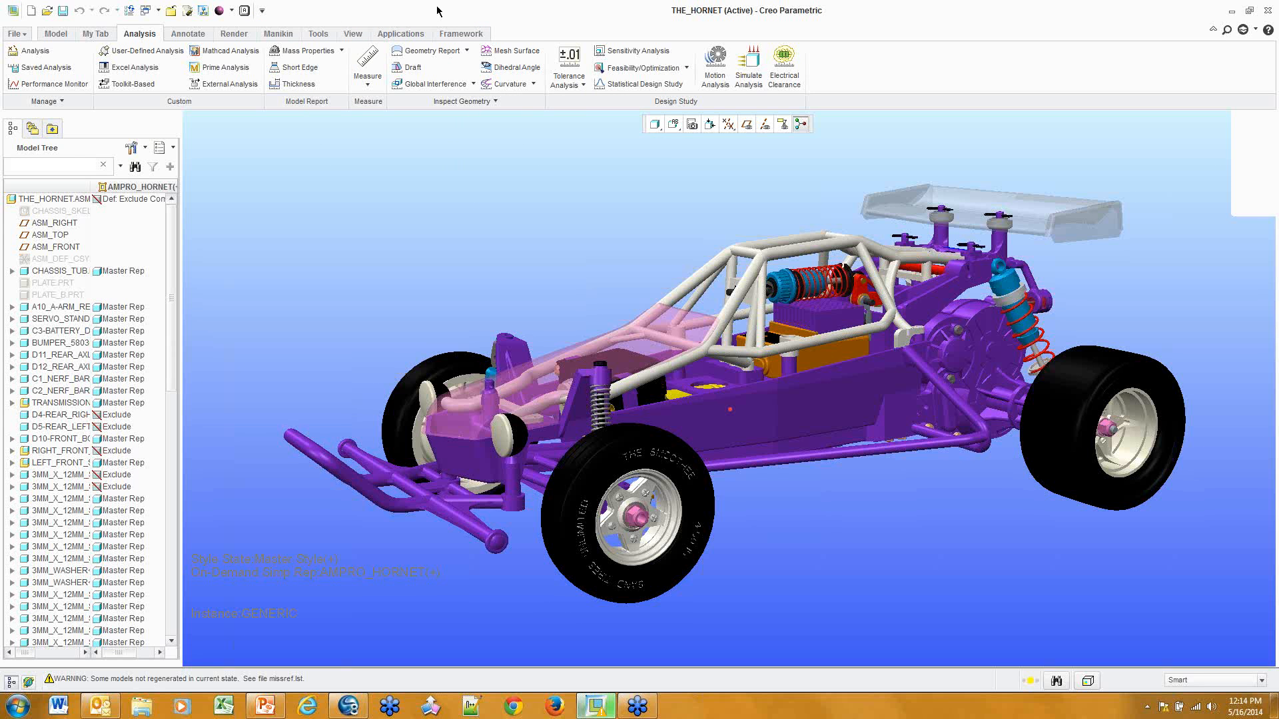
right_click(420, 82)
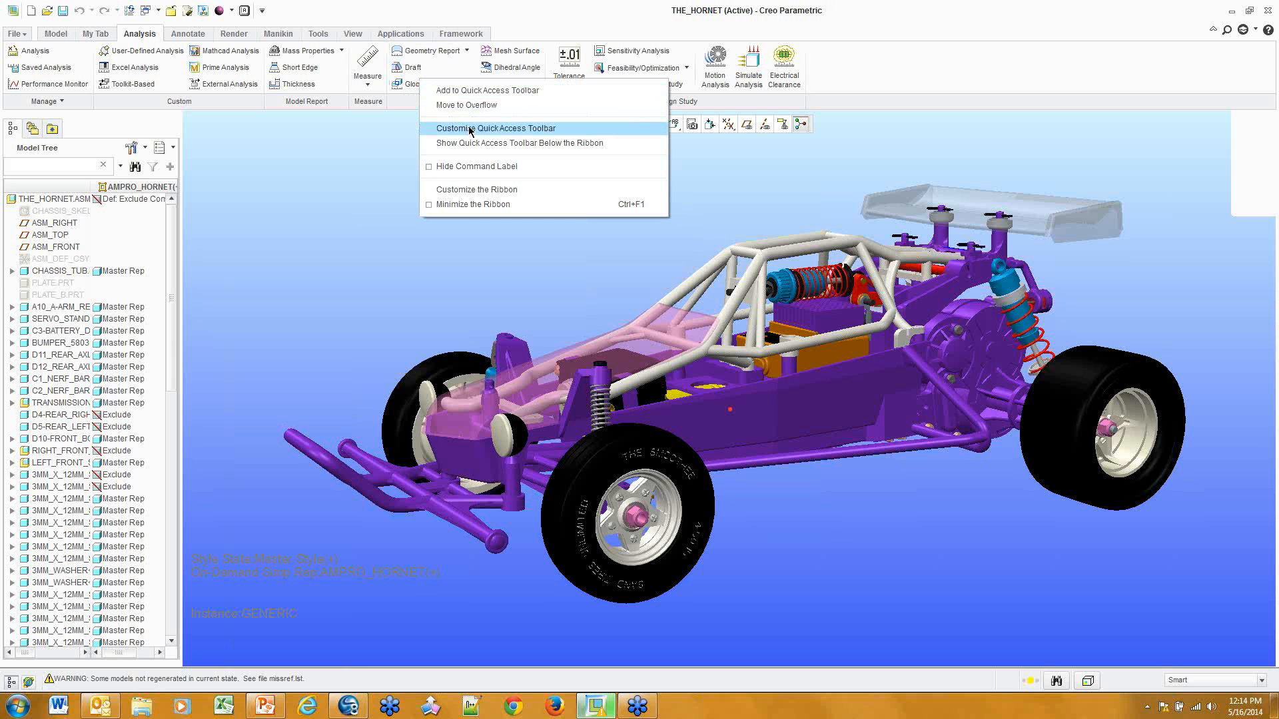
Open the Quick Access Toolbar customization page in Options and reposition the dialog
key("Escape")
scroll(620, 162, "up", 5)
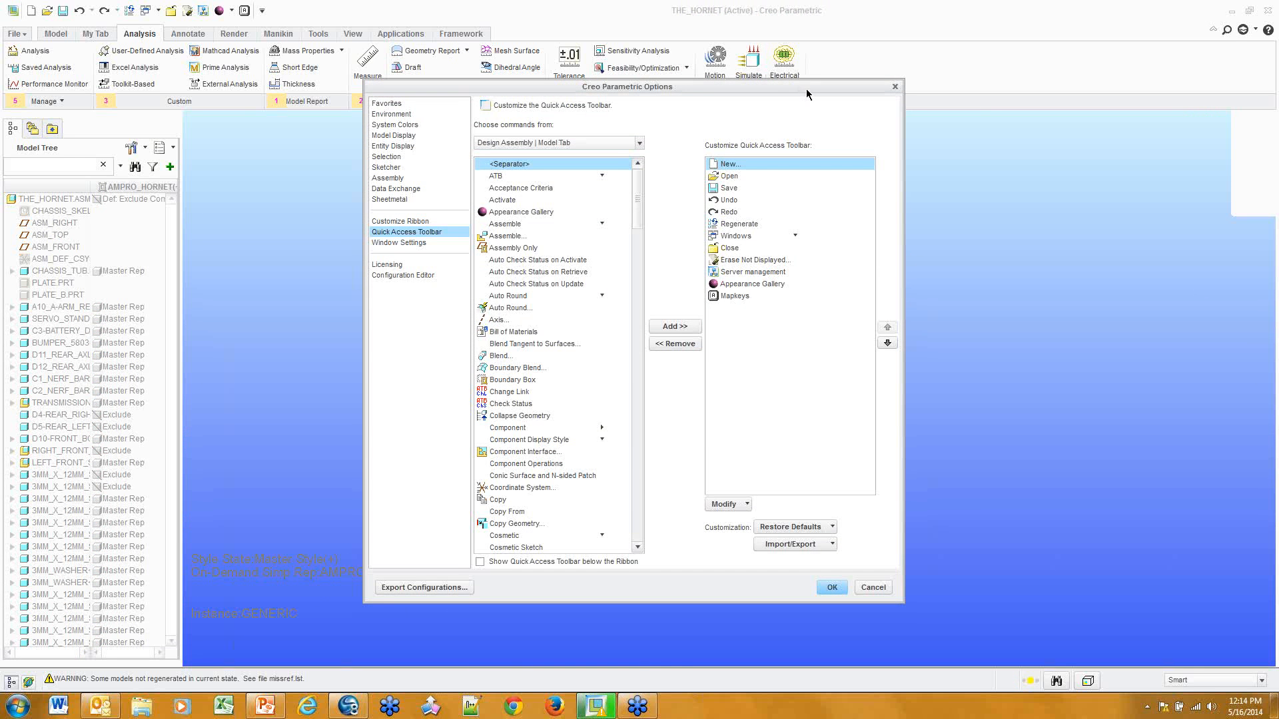
mouse_move(806, 90)
left_mouse_down()
mouse_move(898, 93)
mouse_move(796, 110)
left_mouse_up()
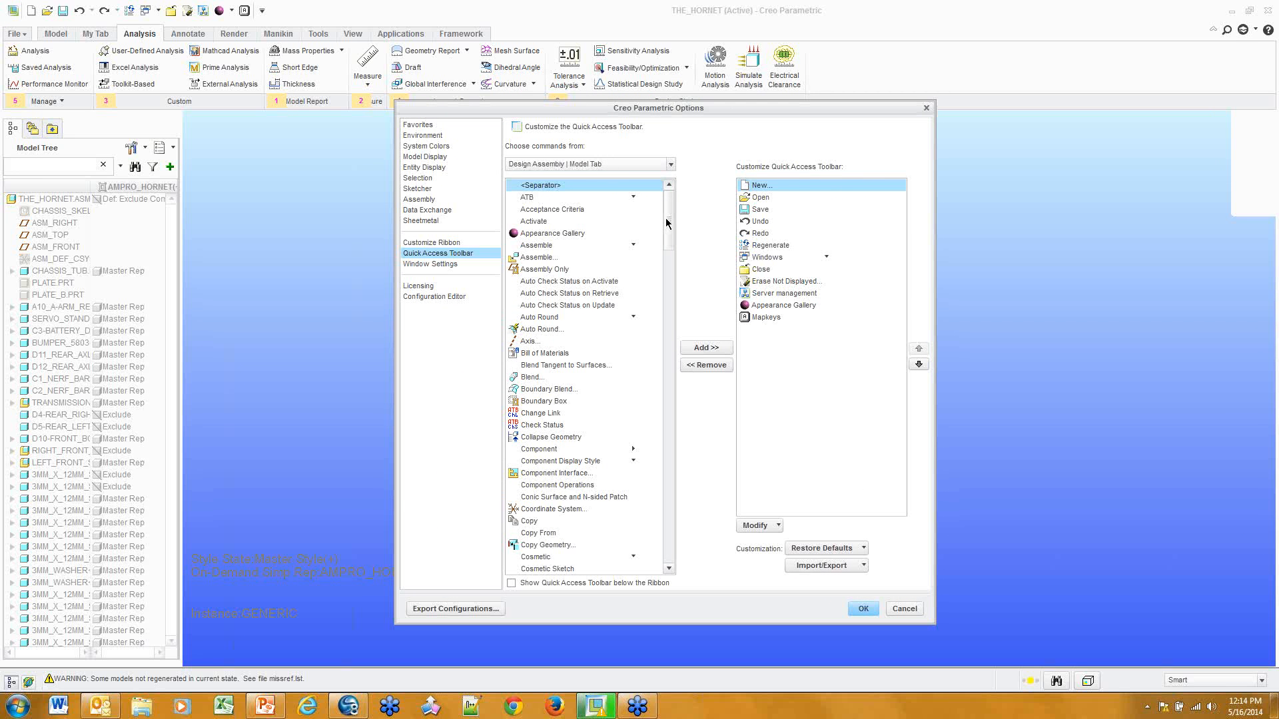
left_click_drag(666, 218, 655, 543)
scroll(655, 543, "up", 15)
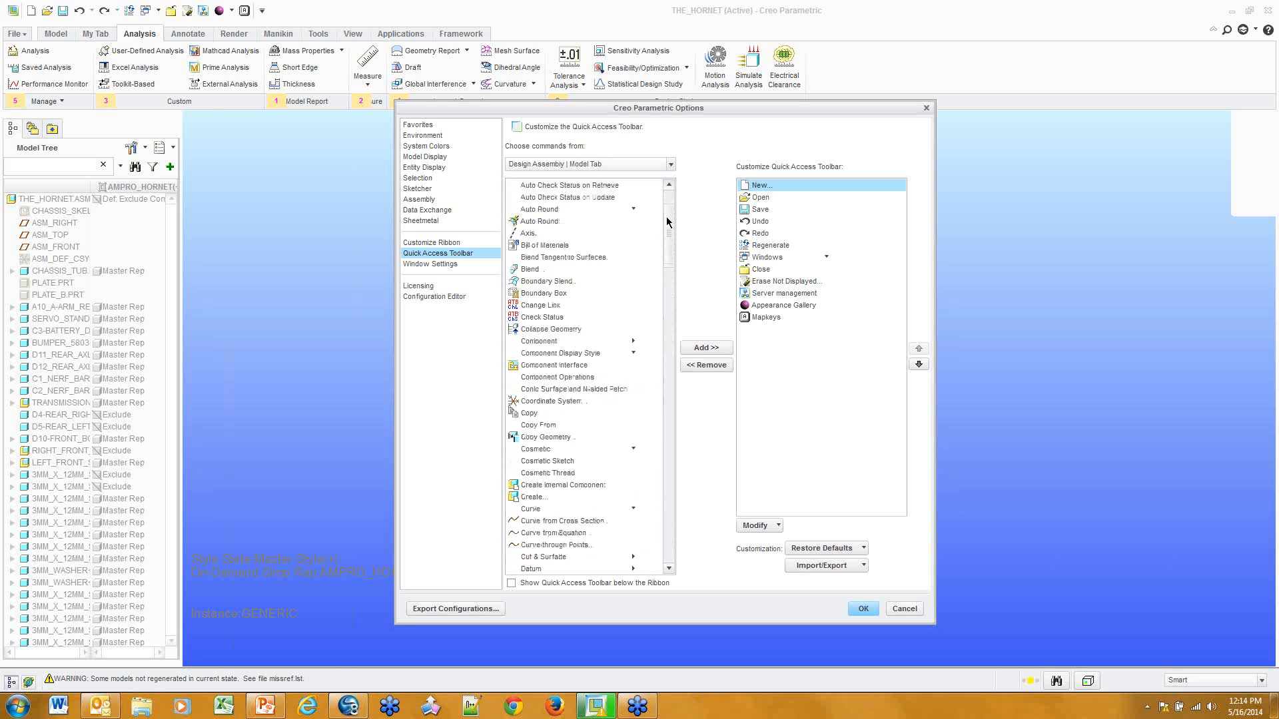
left_click(46, 36)
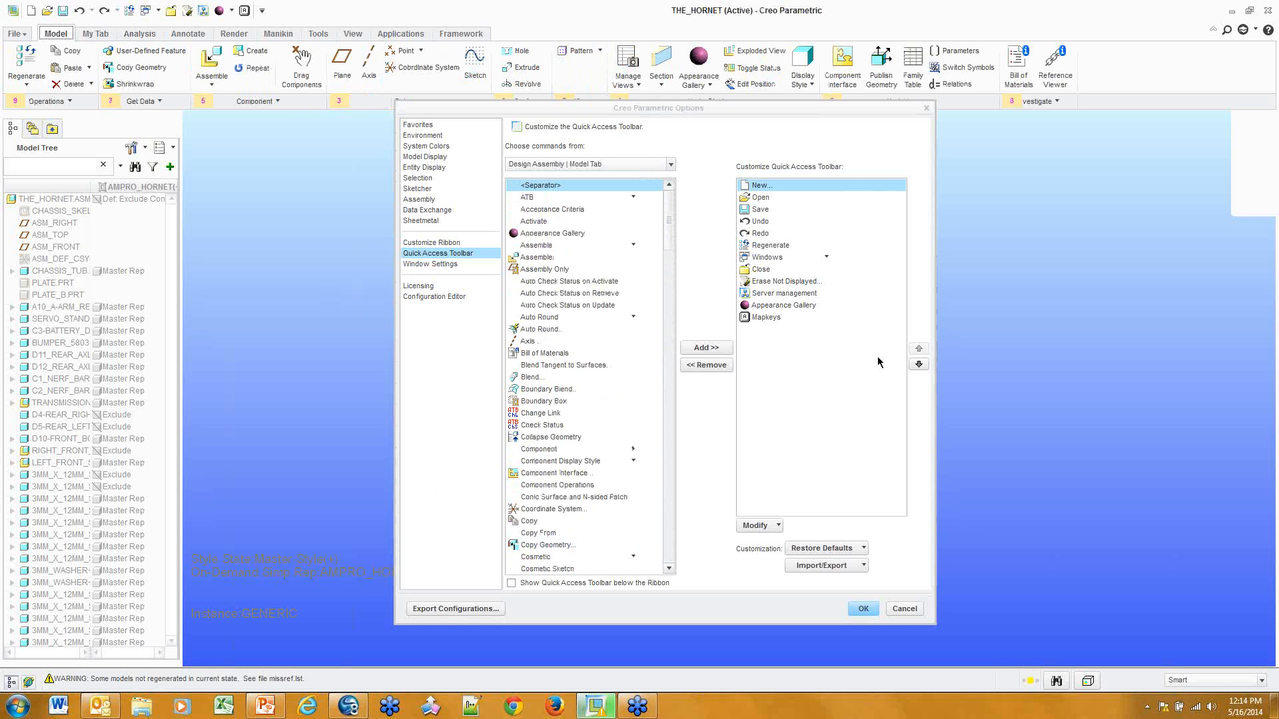
Add Model Colors from Commands Not in the Ribbon to the Quick Access Toolbar
left_click(625, 167)
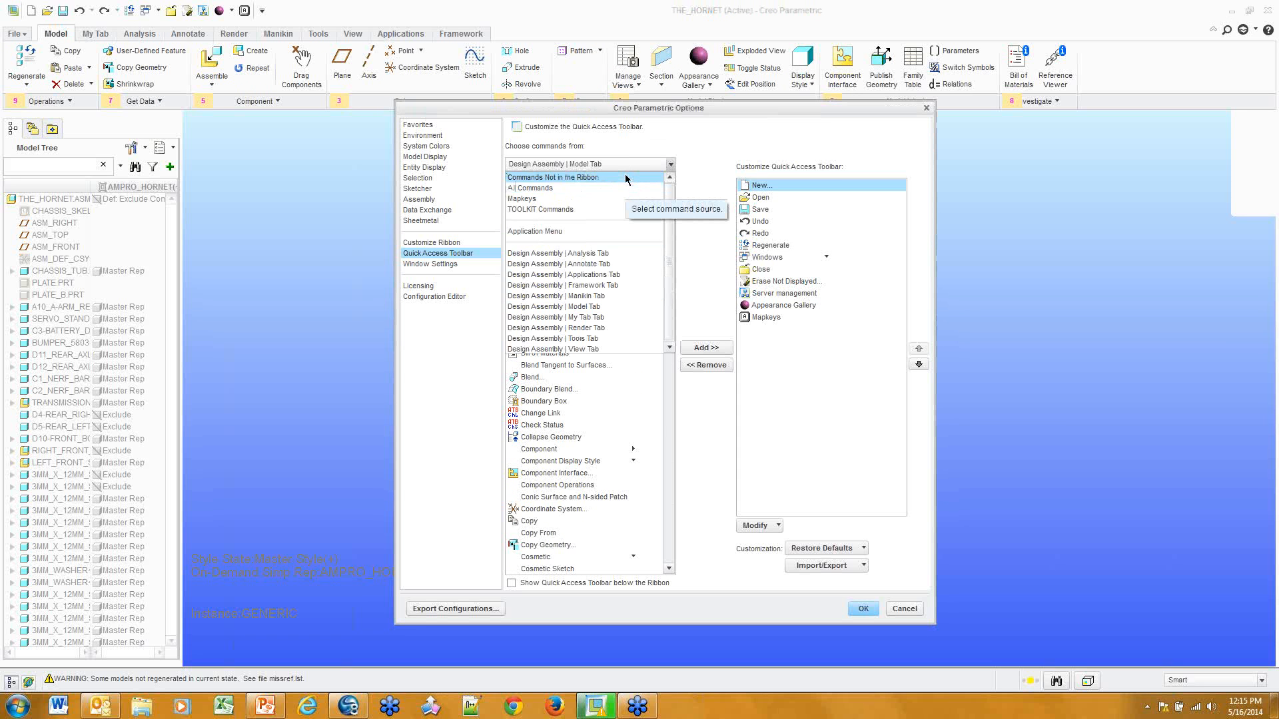
left_click(626, 178)
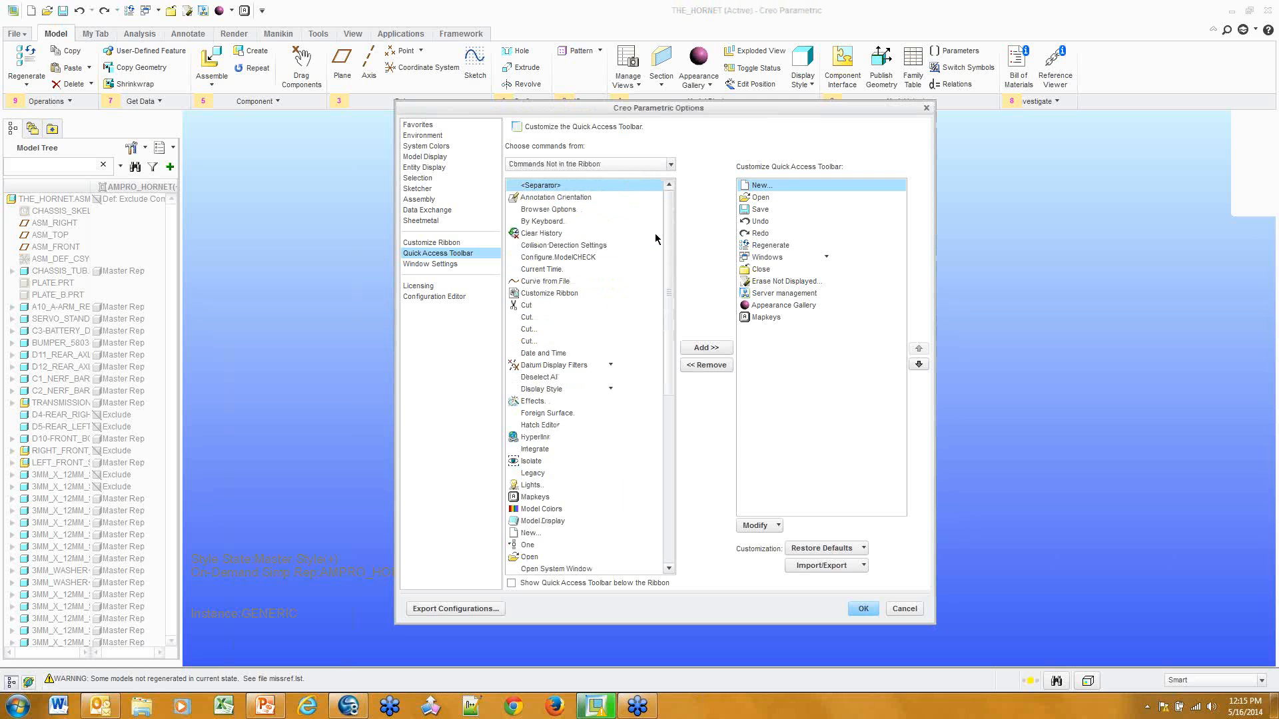
scroll(666, 249, "down", 4)
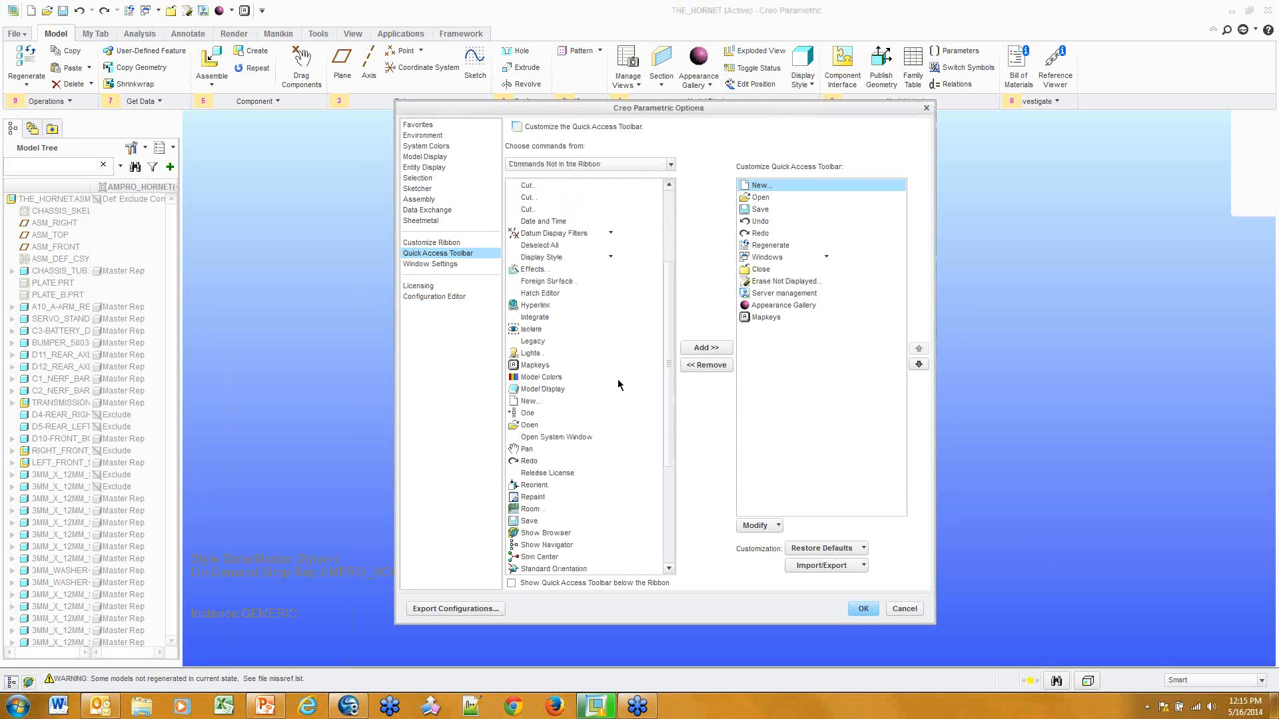
left_click(561, 368)
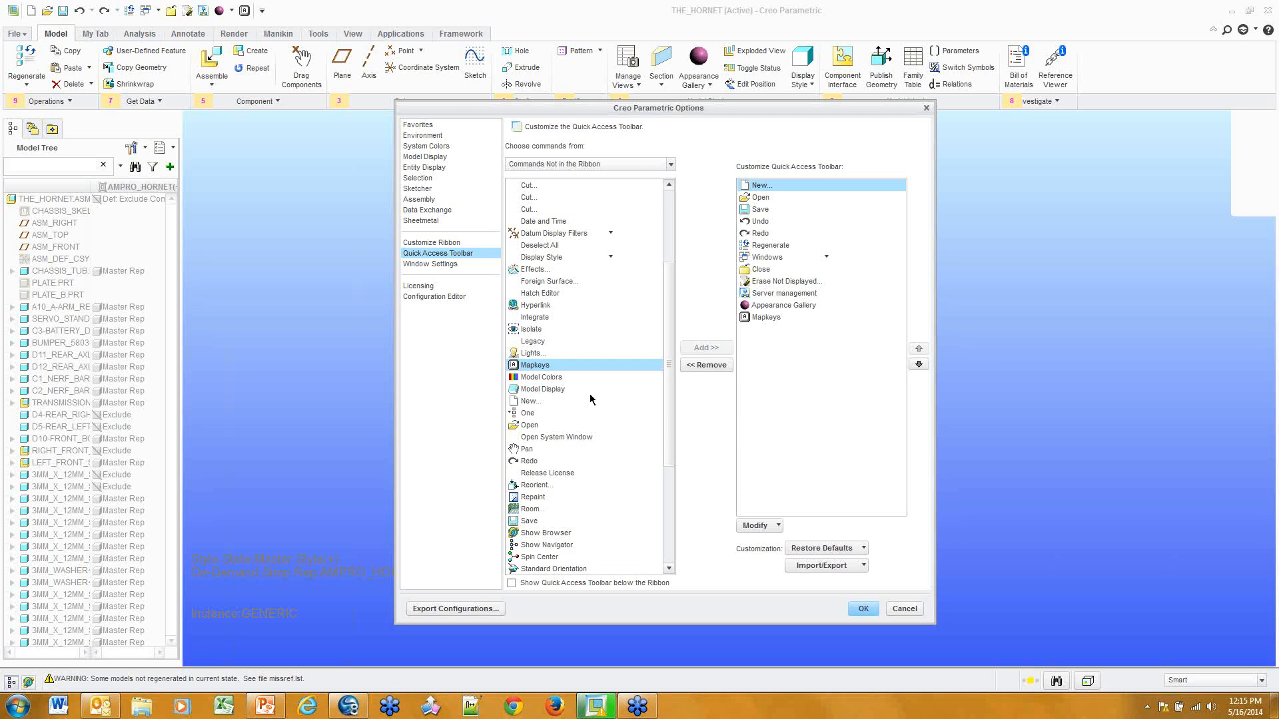
left_click(547, 377)
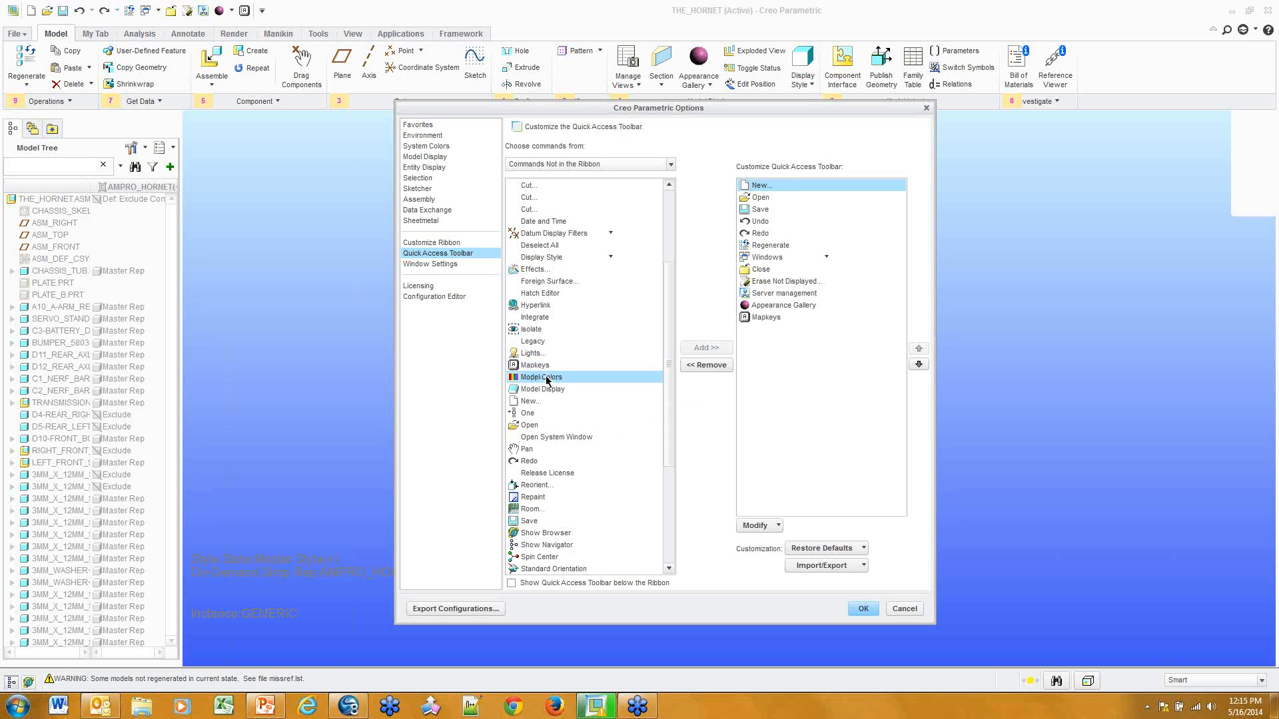
left_click(725, 351)
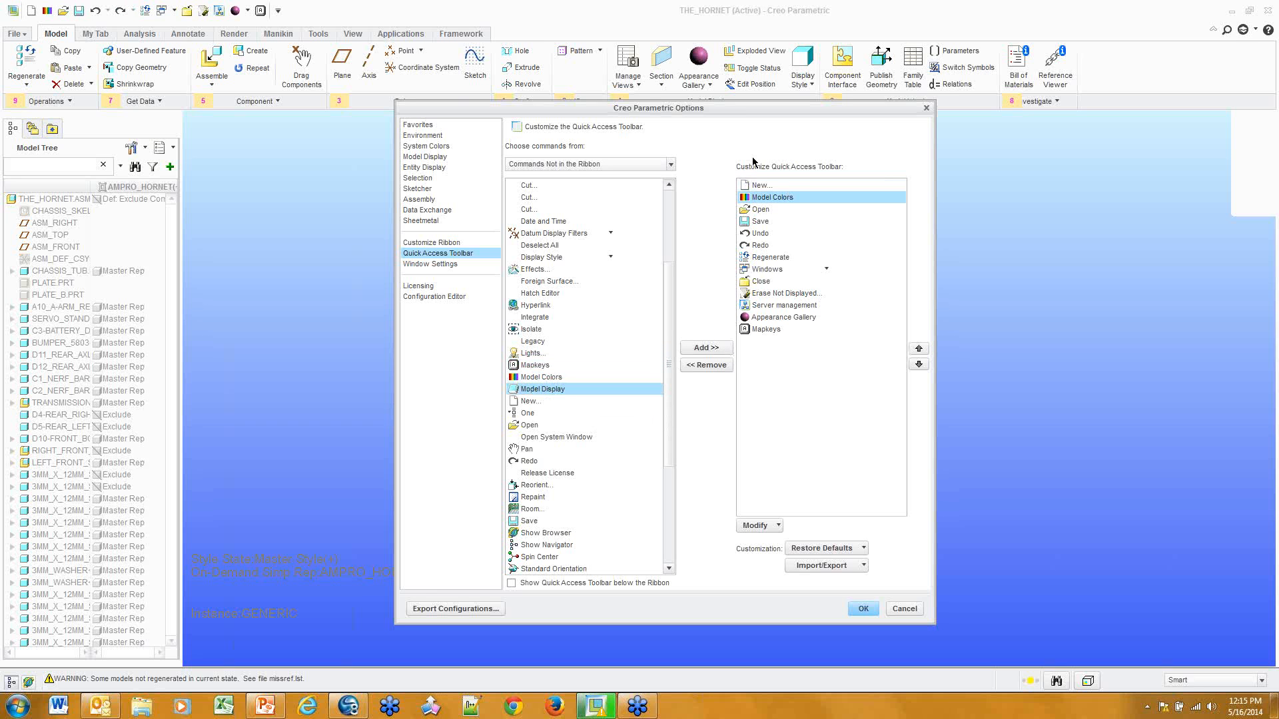
Move Model Colors to the end of the toolbar list, after Mapkeys
left_click(919, 364)
left_click(918, 365)
left_click(919, 364)
left_click(919, 365)
left_click(919, 364)
left_click(918, 364)
left_click(918, 364)
left_click(919, 365)
left_click(919, 365)
left_click(918, 365)
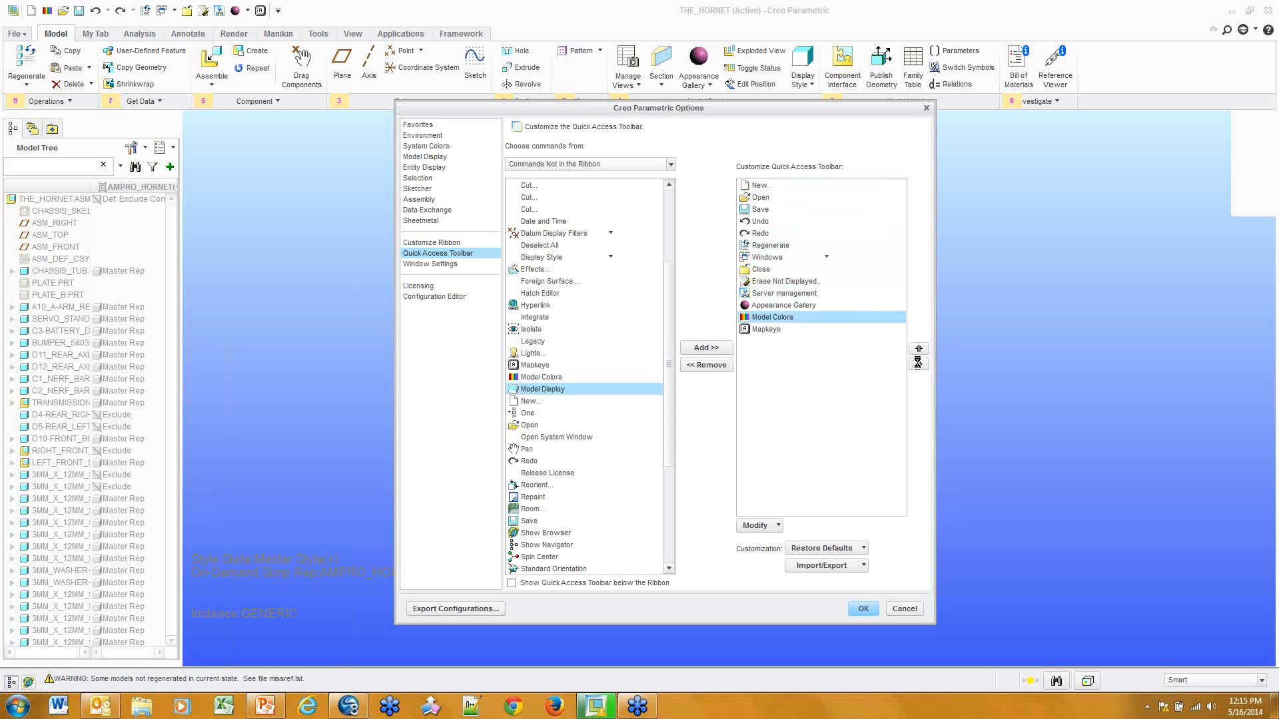
left_click(918, 364)
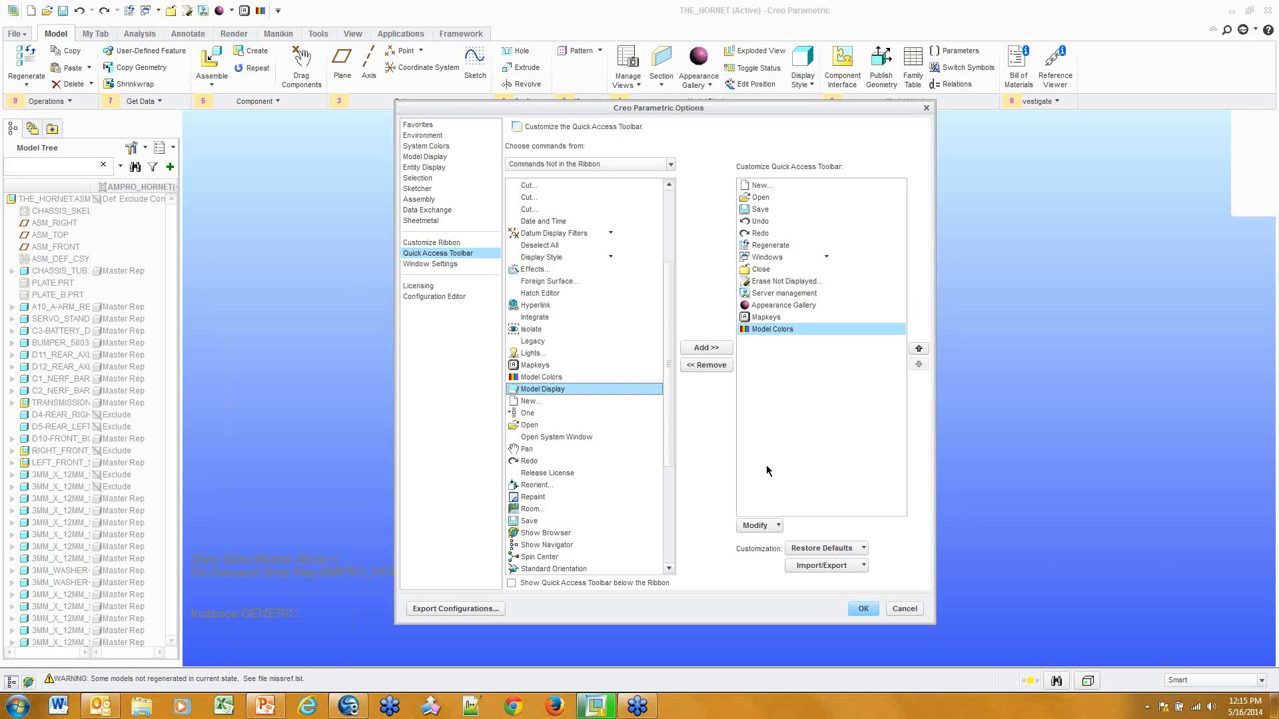
scroll(672, 350, "down", 1)
scroll(673, 350, "down", 5)
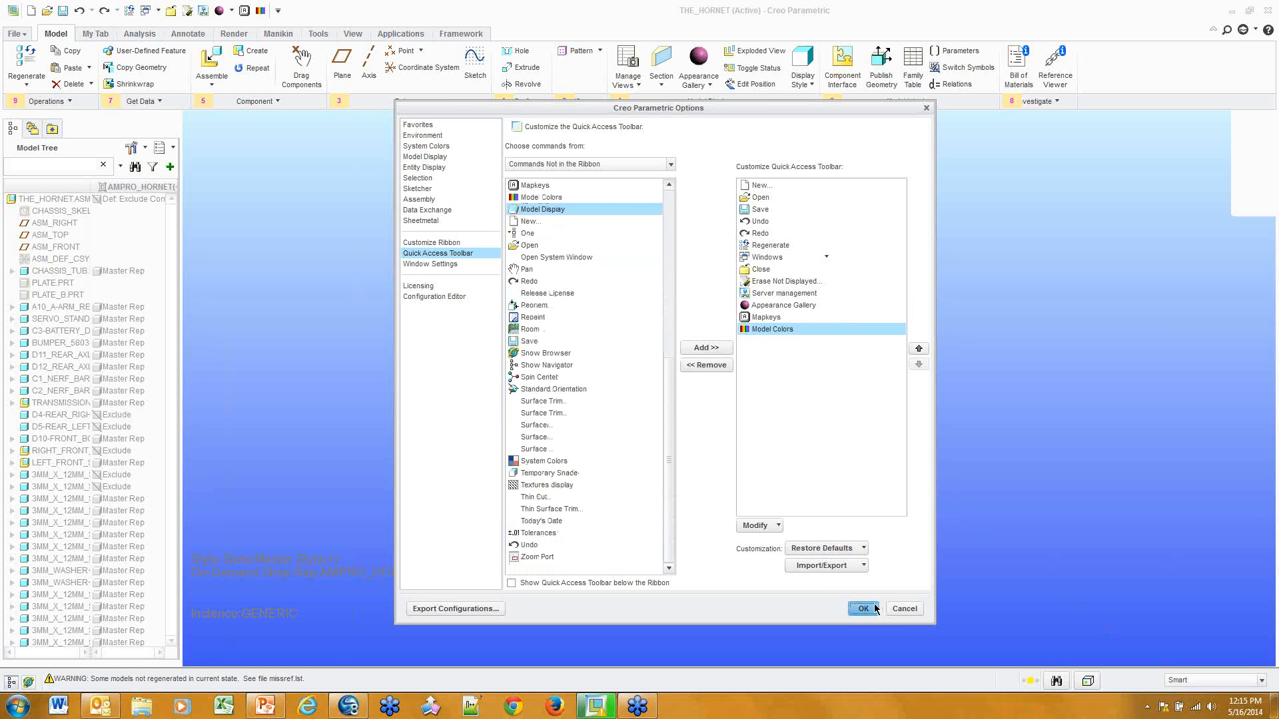
Apply the toolbar changes and start exporting all ribbon and QAT customizations to the MCAD folder
left_click(874, 608)
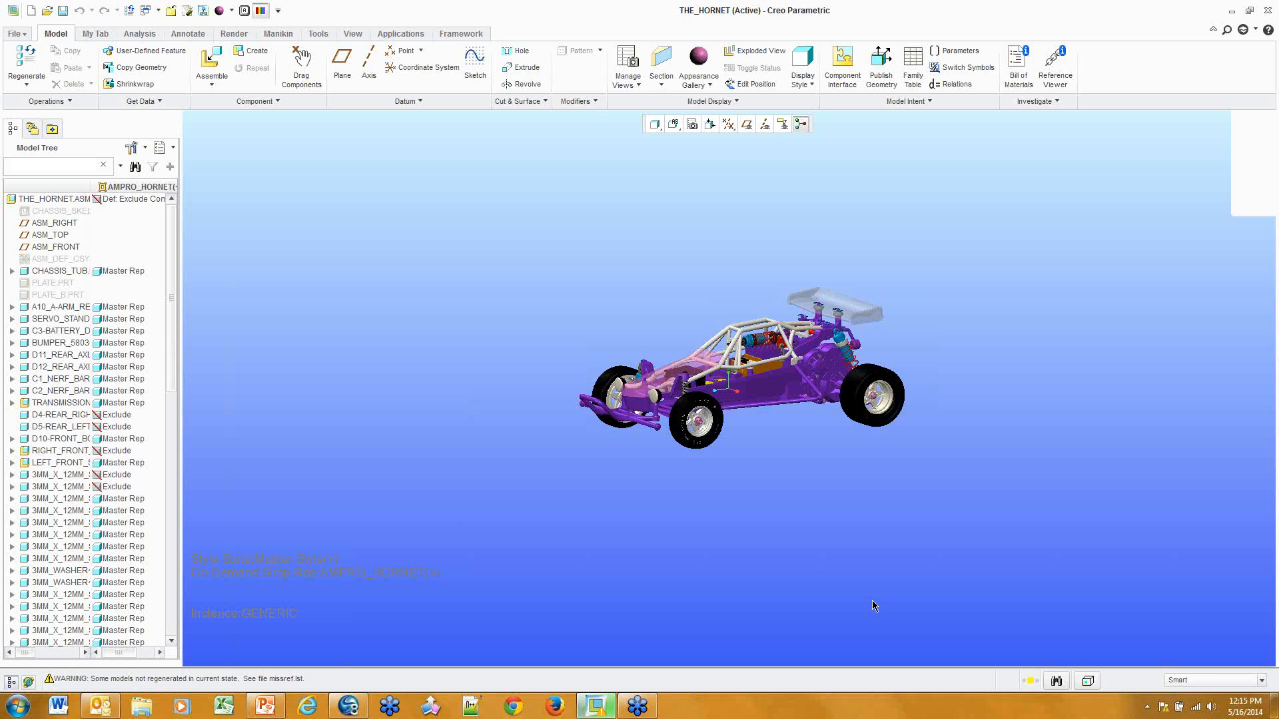
right_click(479, 80)
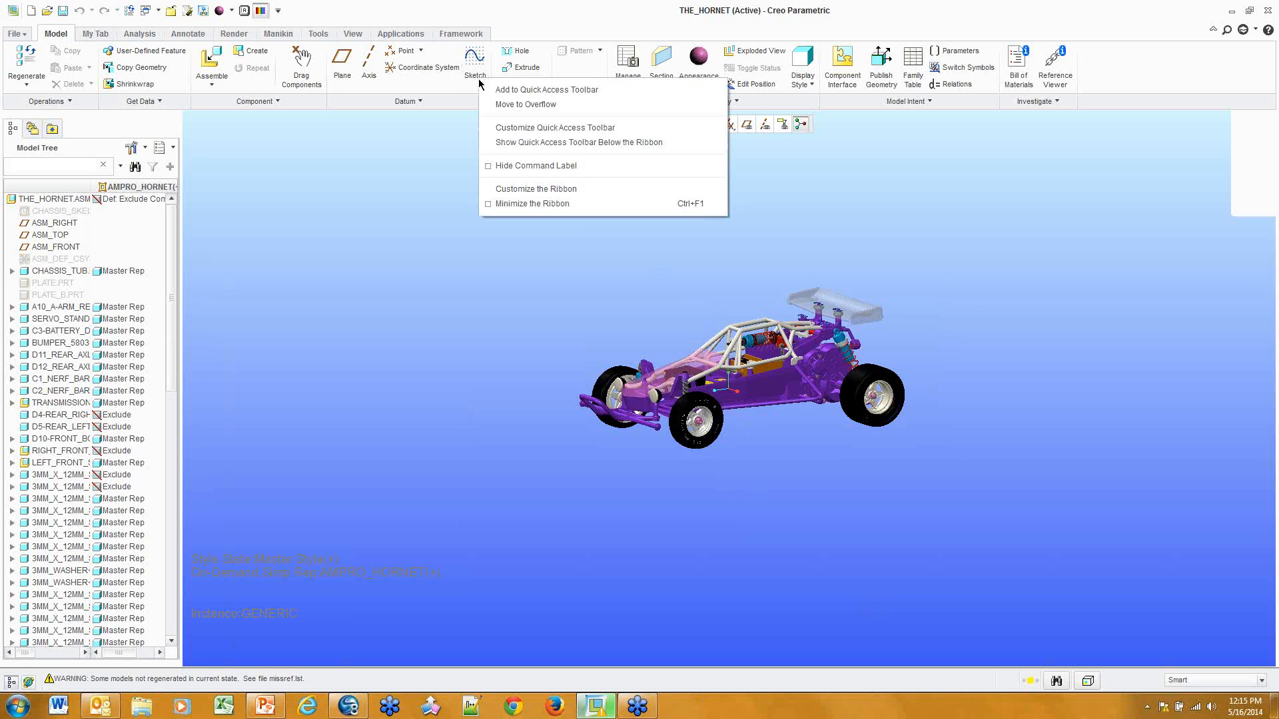
left_click(553, 129)
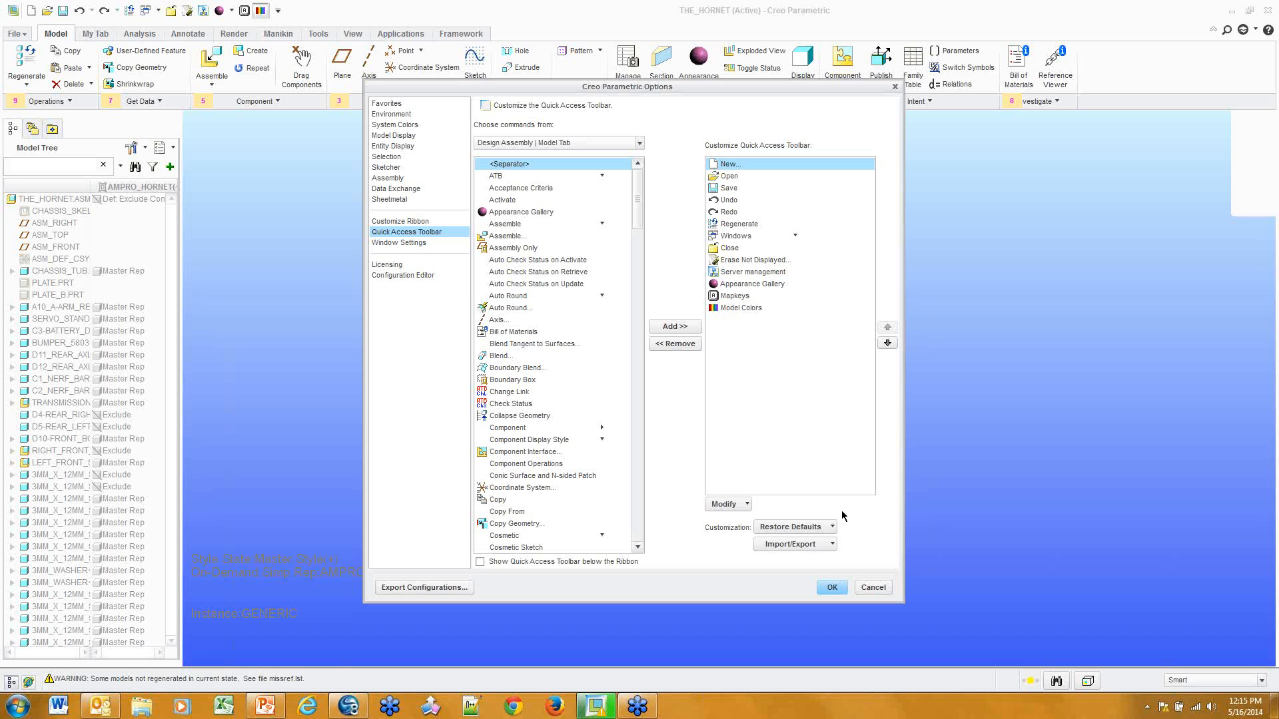
left_click(793, 546)
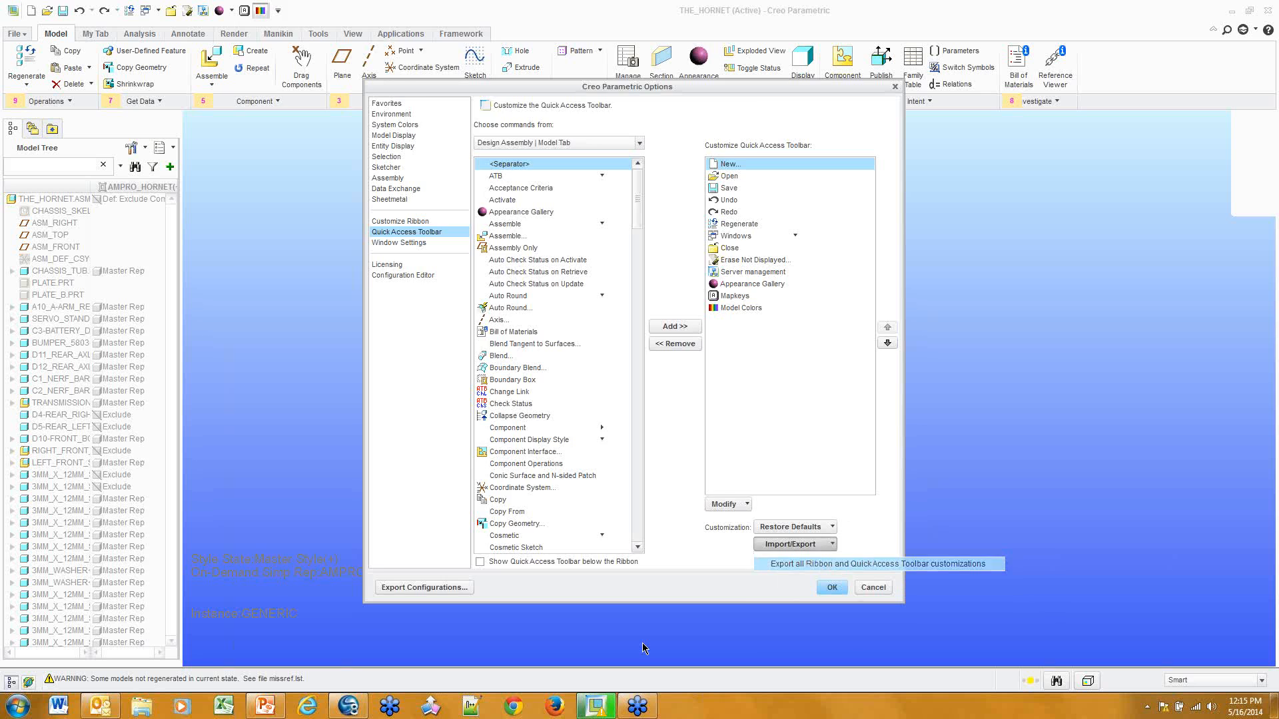
left_click(811, 566)
left_click(275, 173)
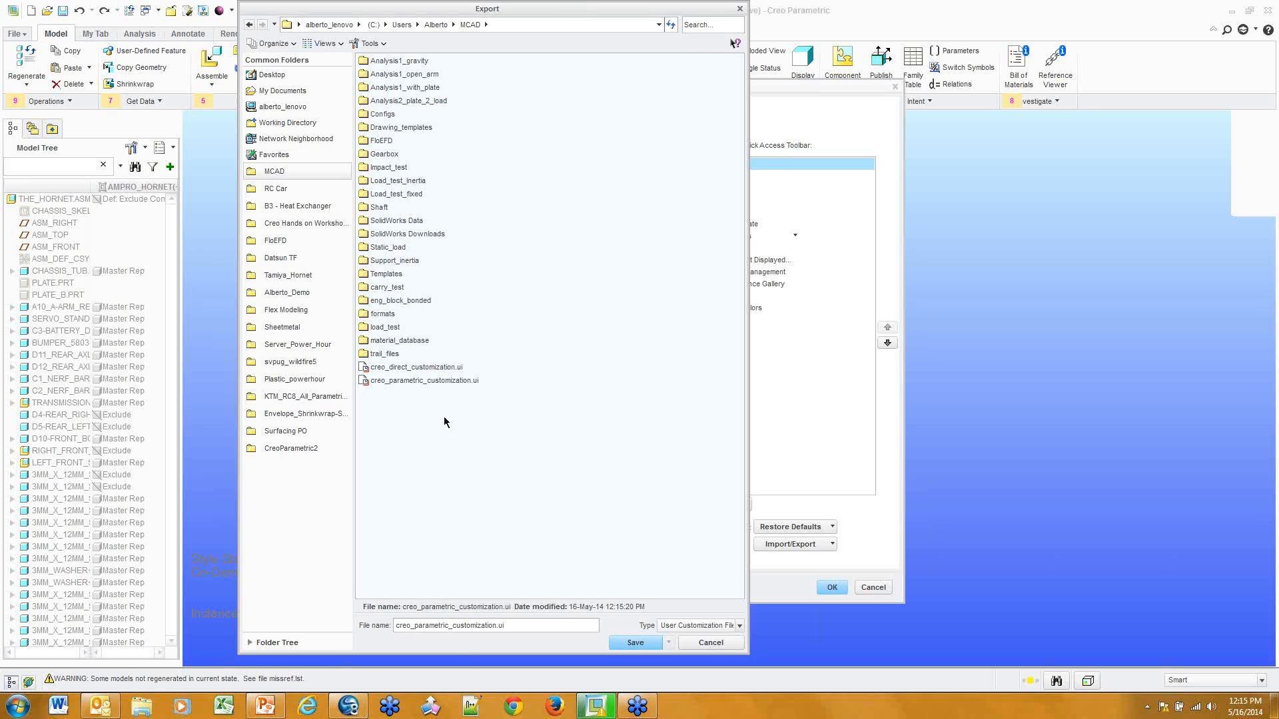
Inspect the creo_parametric_customization.ui export path, then cancel the Export and Options dialogs
left_click(434, 381)
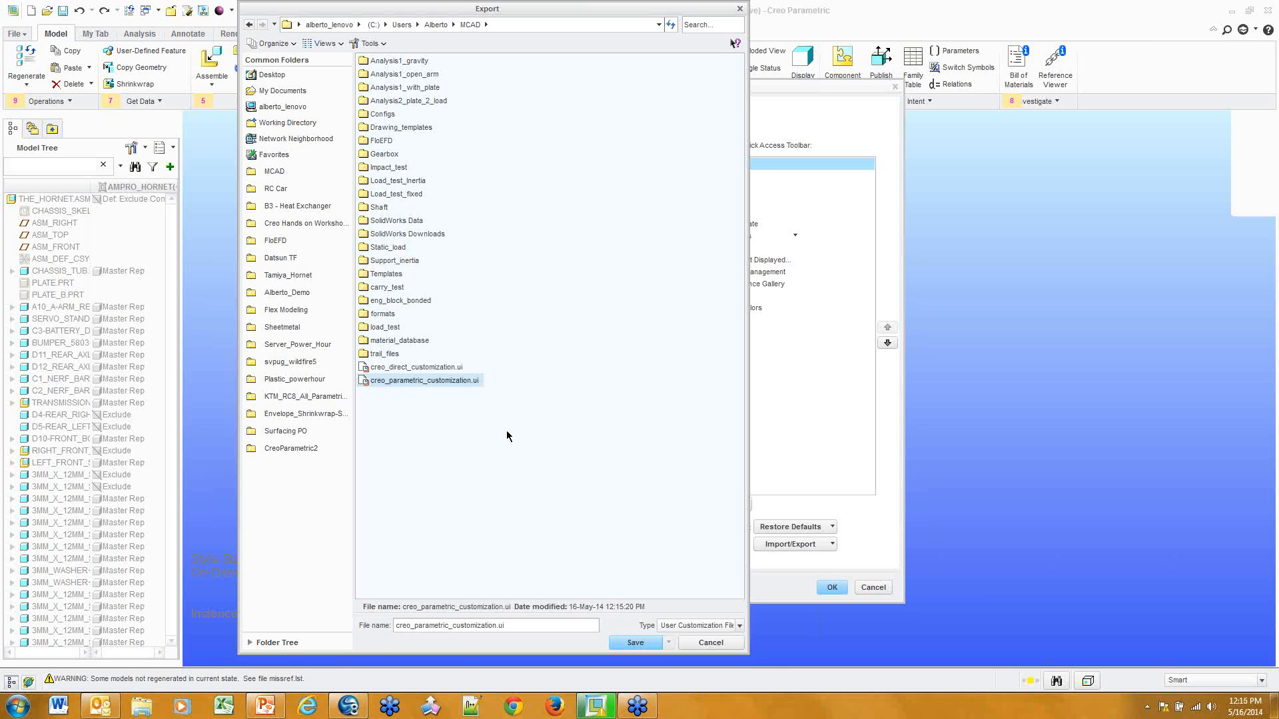
left_click(505, 24)
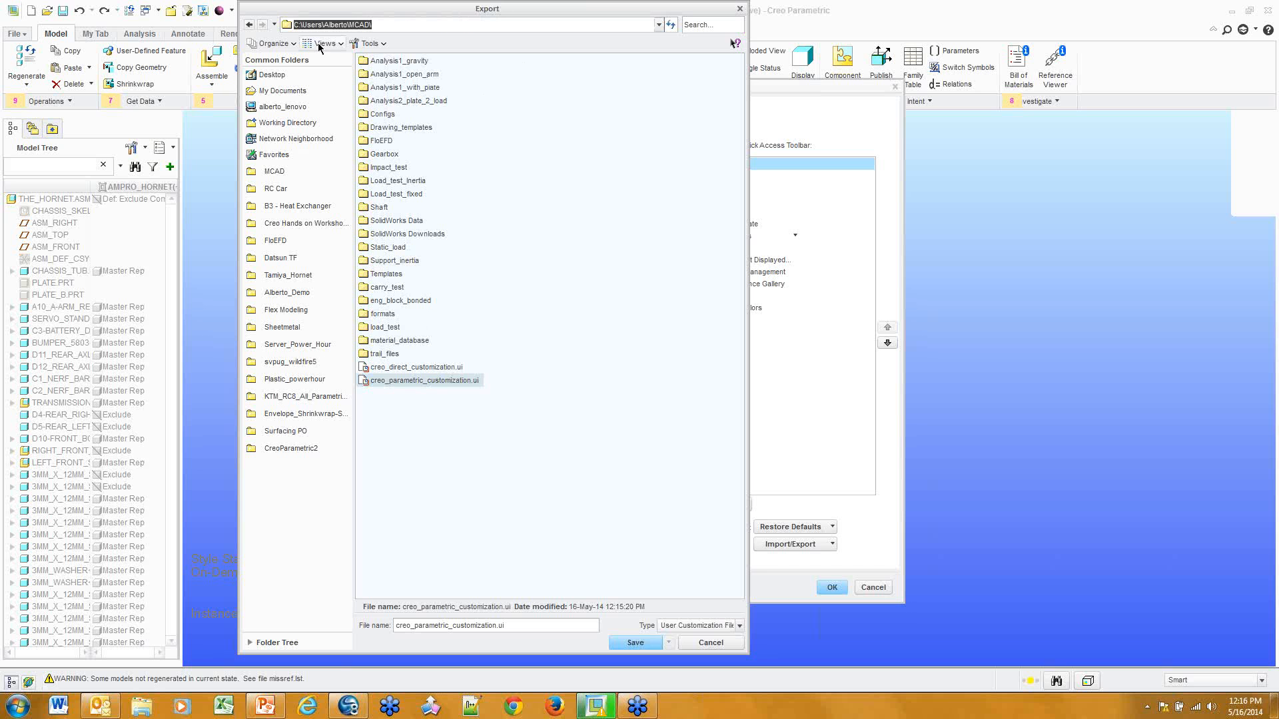
left_click(398, 21)
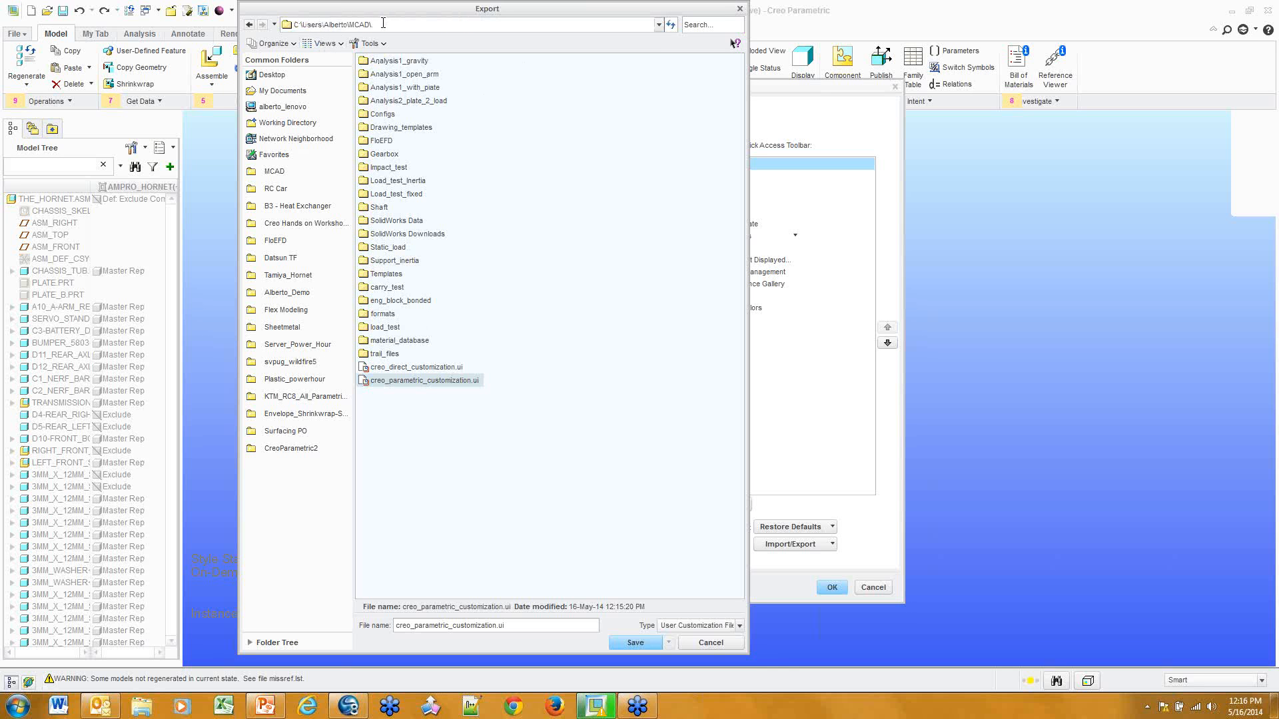
left_click_drag(383, 23, 347, 24)
left_click(267, 92)
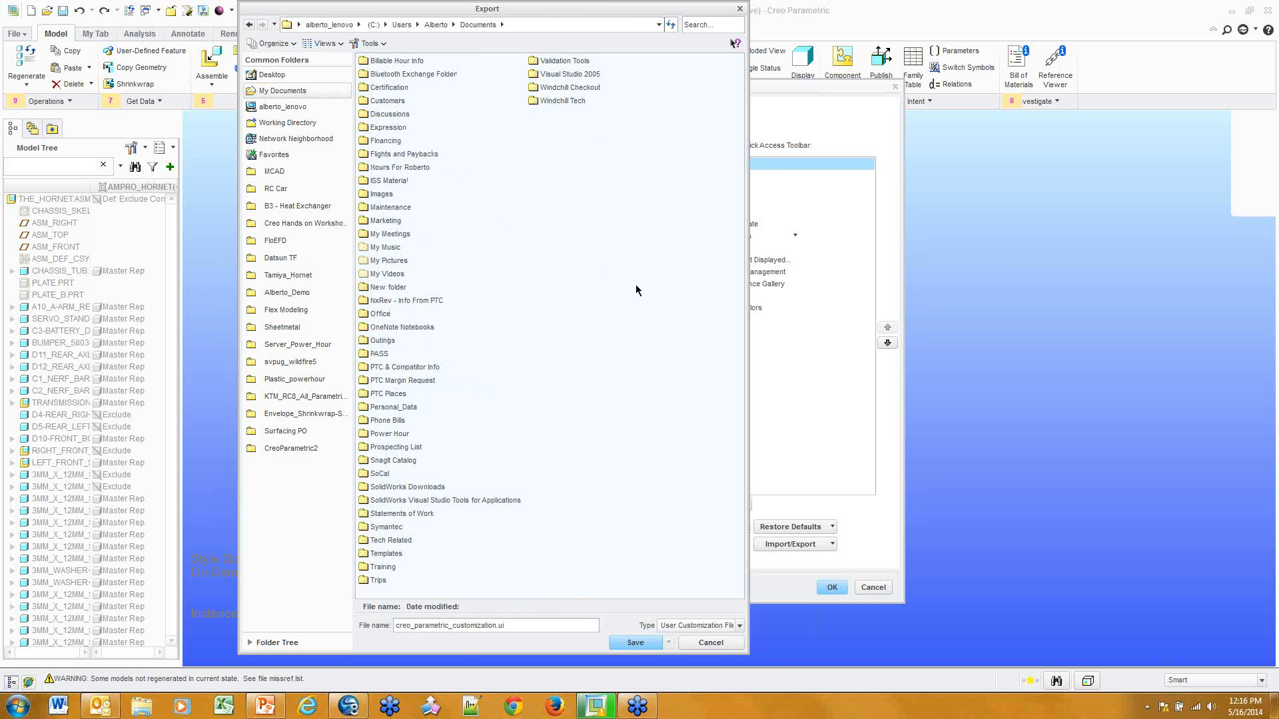
left_click(711, 643)
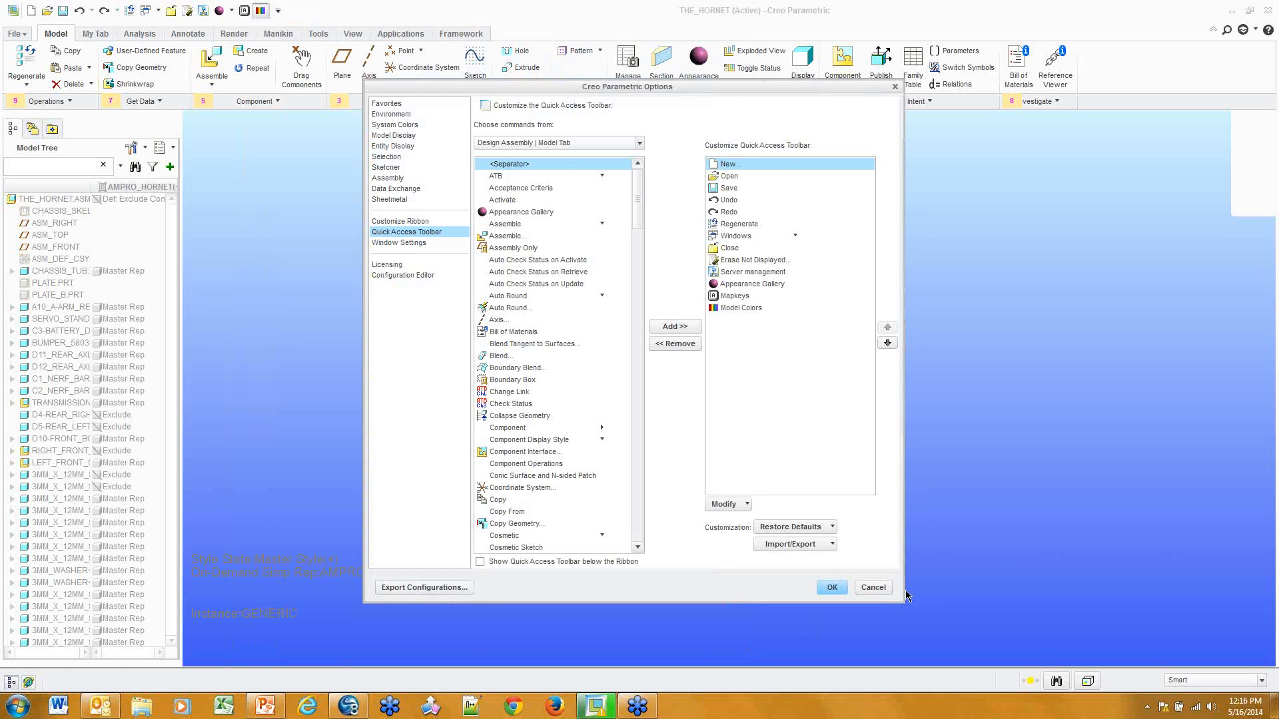
left_click(874, 587)
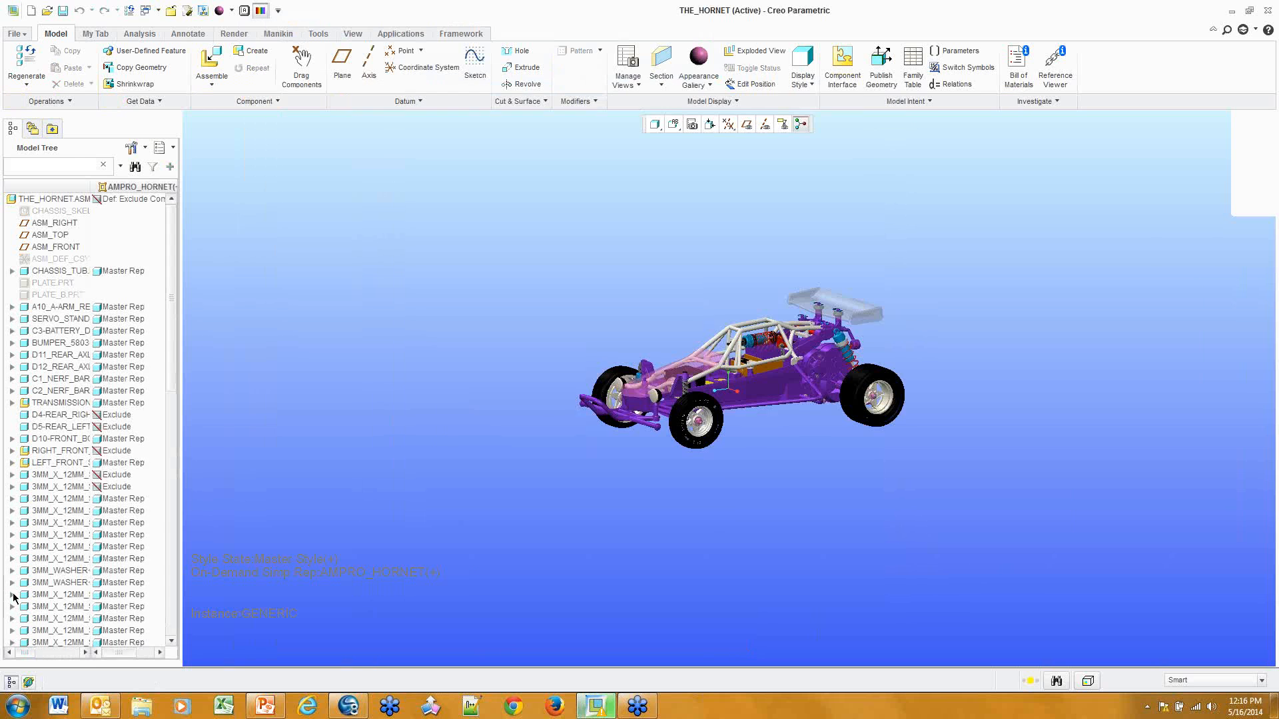
Copy the Start in path from the Creo Parametric 2.0 shortcut's properties in PTC Products
left_click(141, 706)
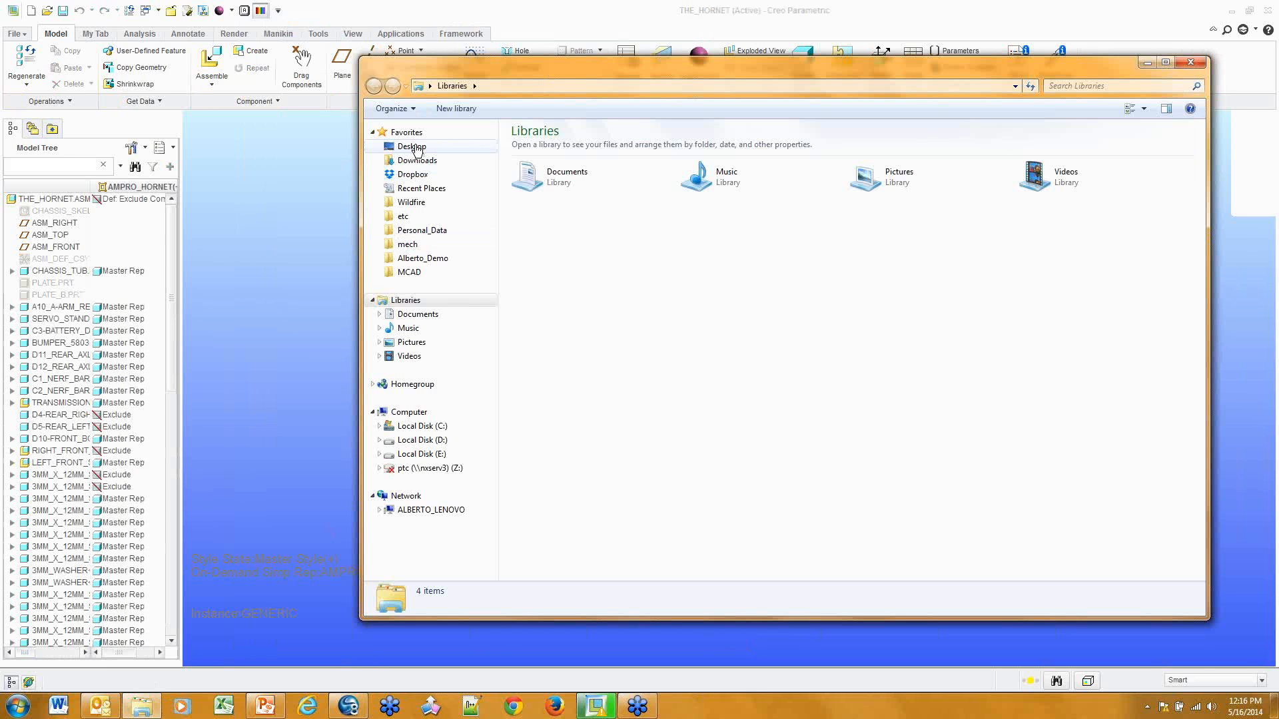
left_click(413, 147)
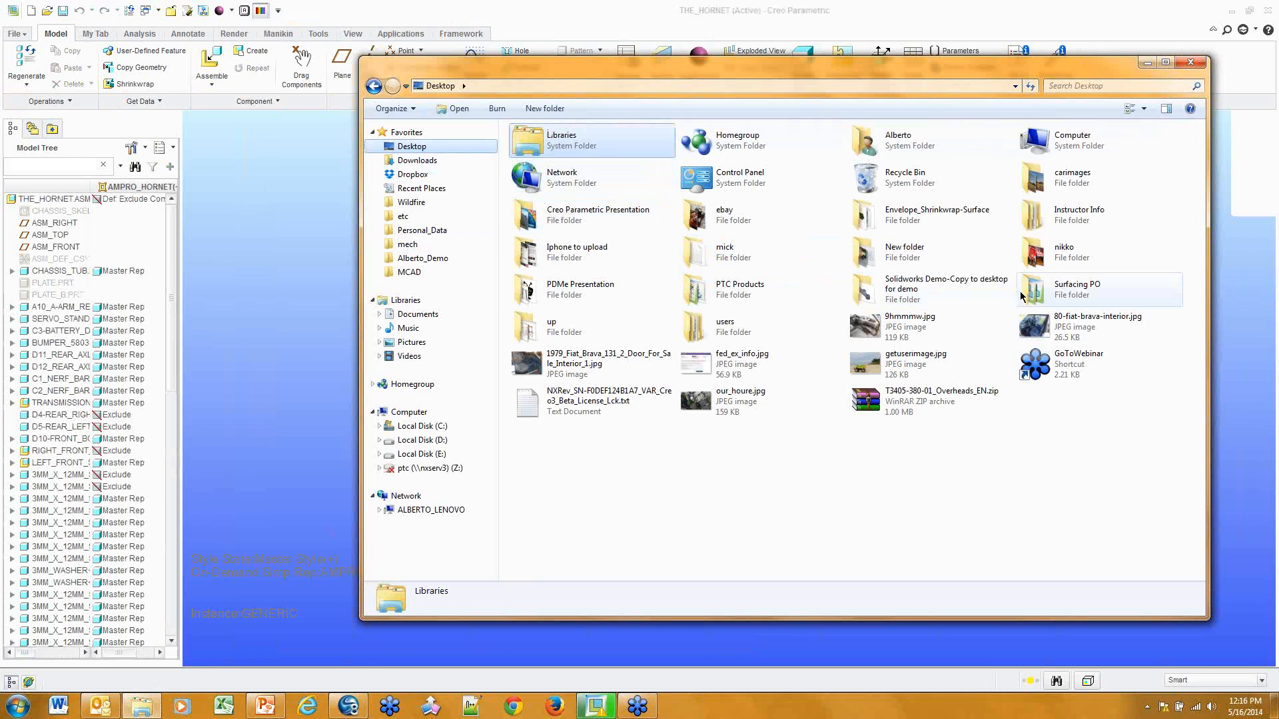
left_click(1039, 293)
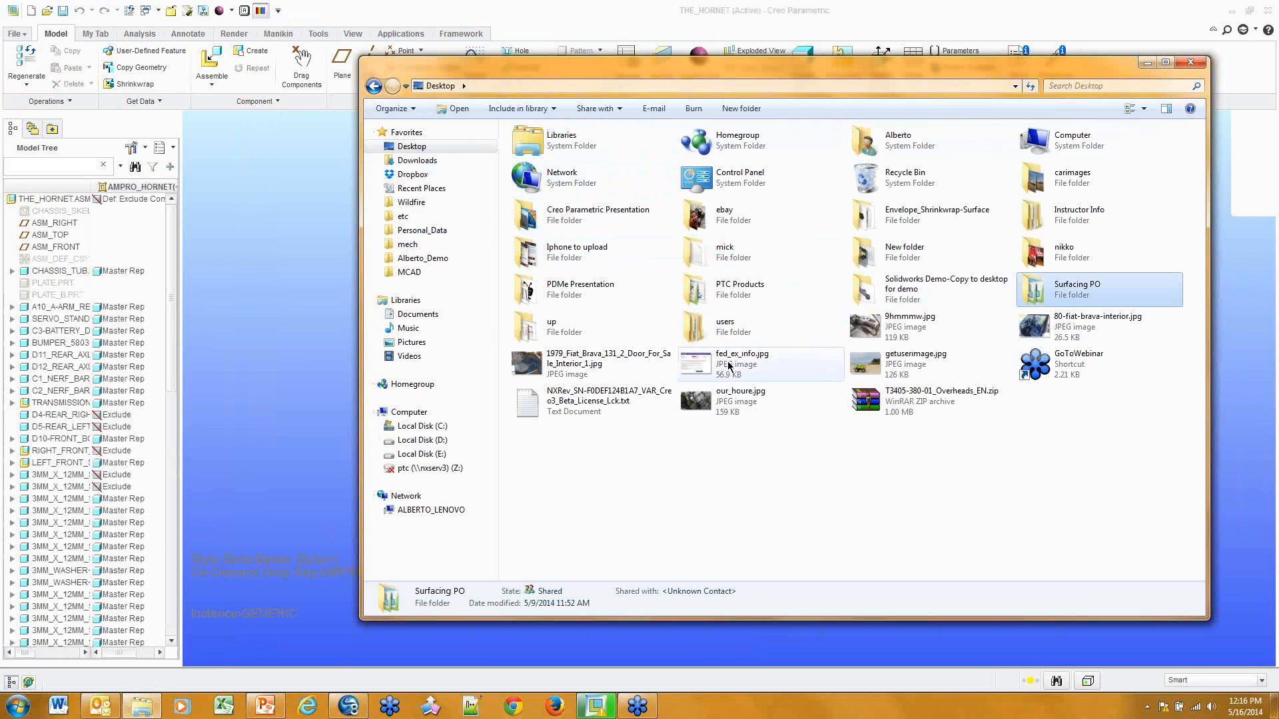
double_click(732, 293)
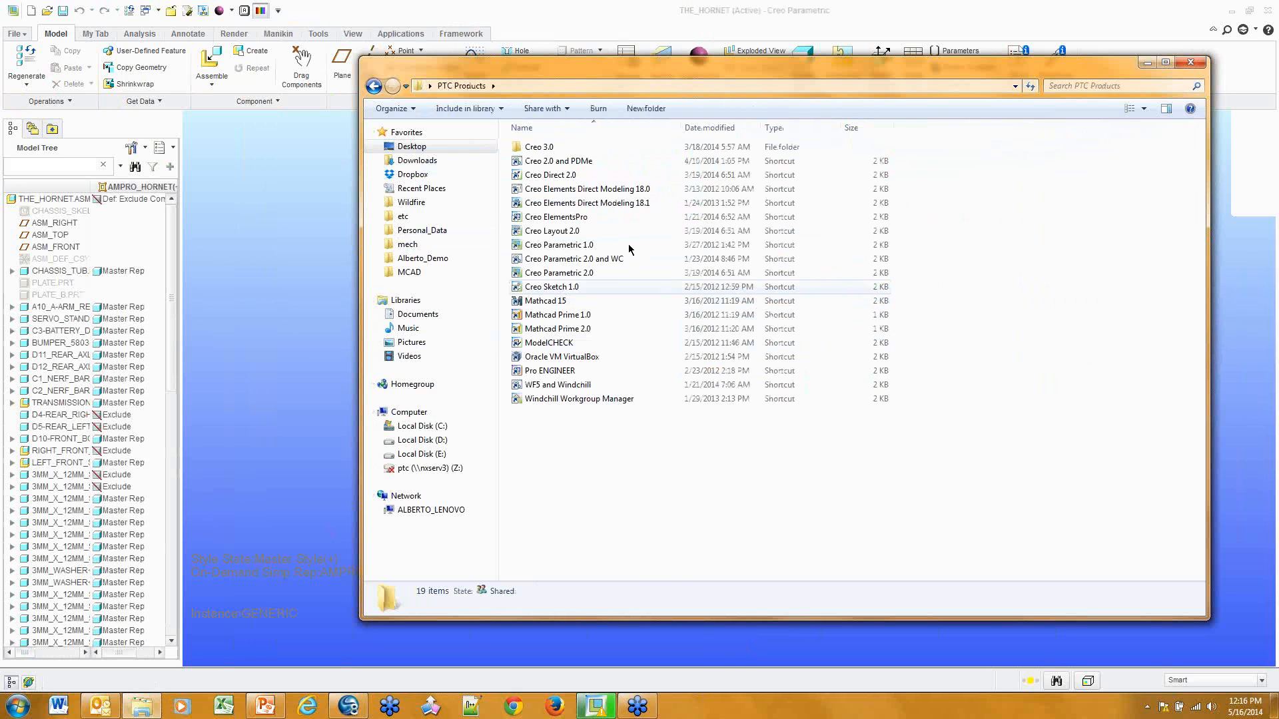
left_click(581, 273)
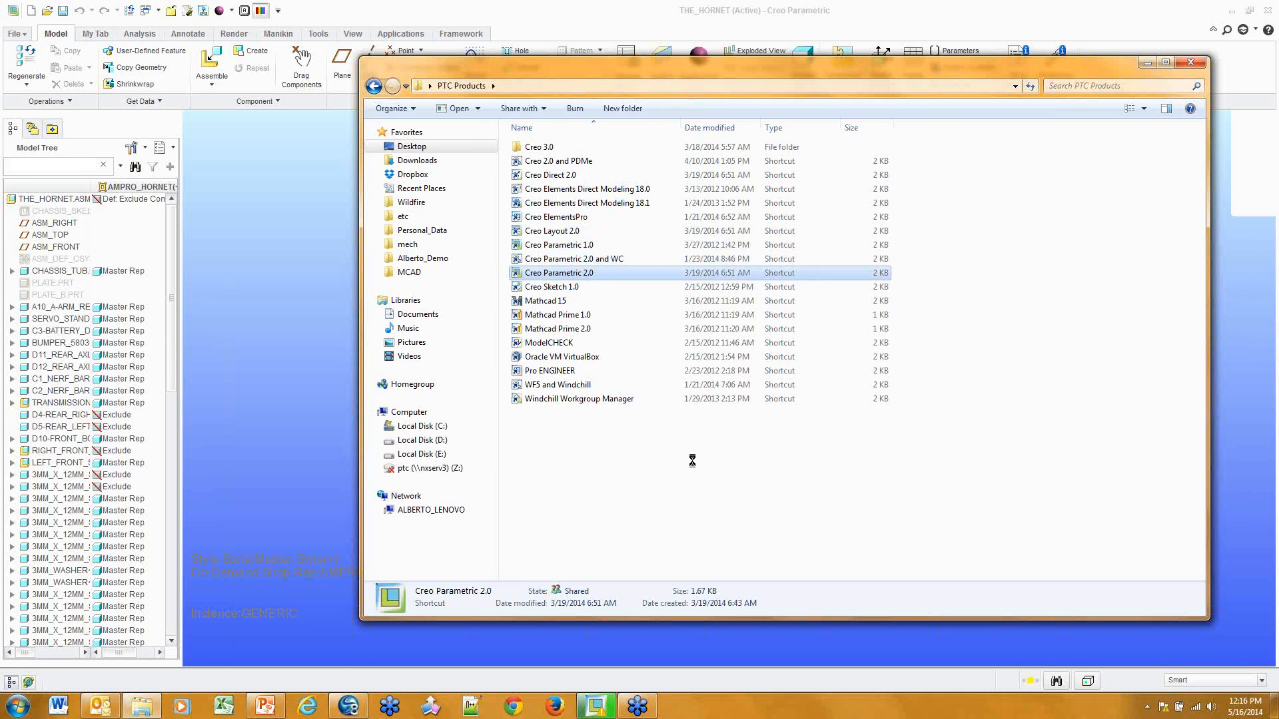
right_click(579, 271)
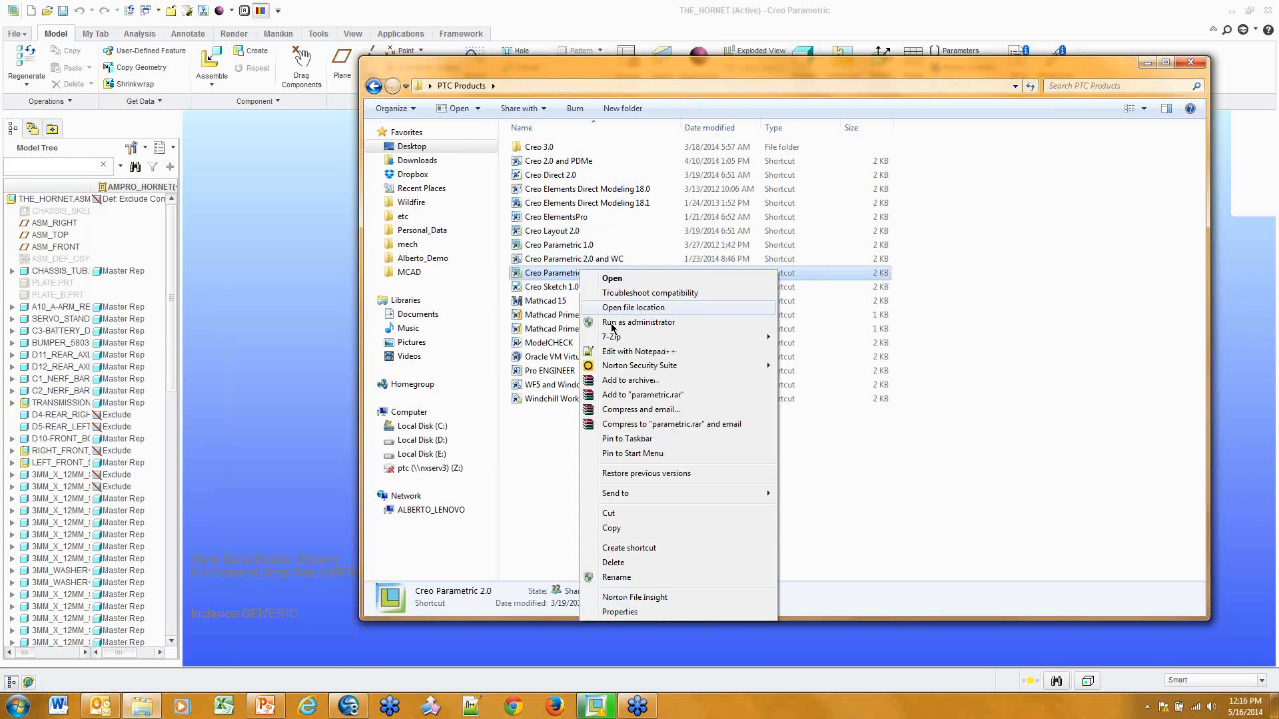
left_click(665, 610)
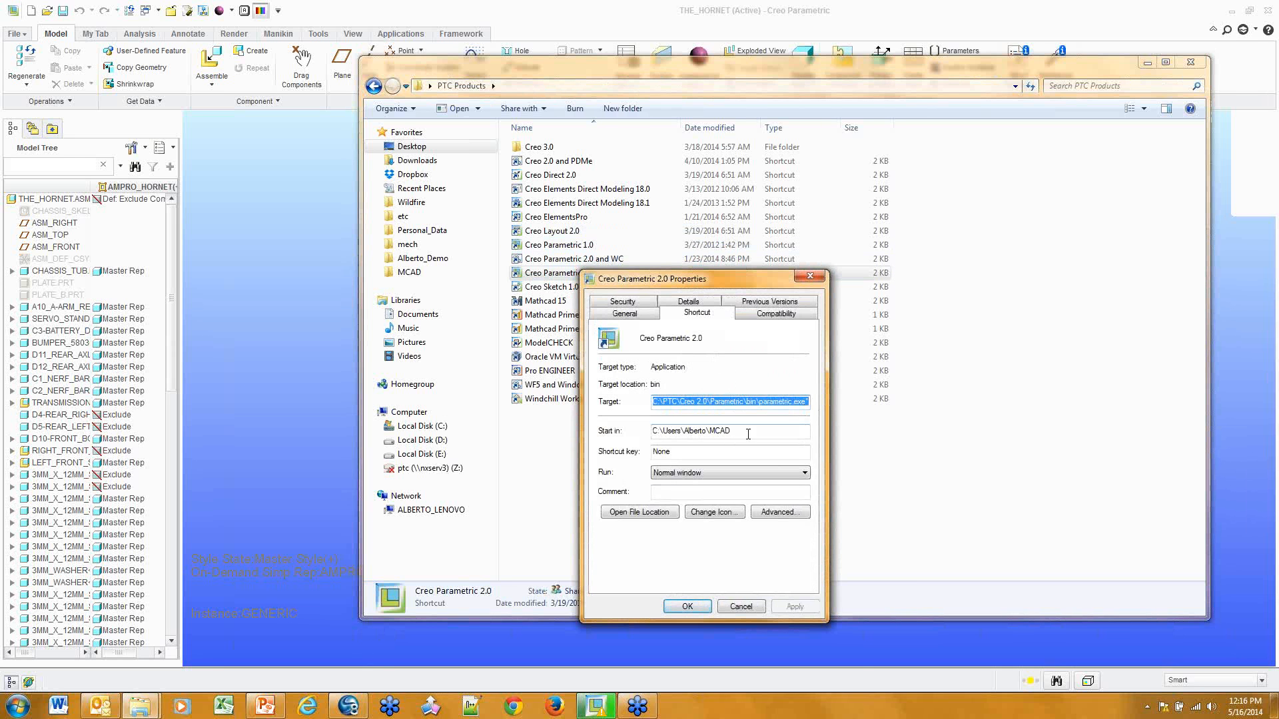
left_click_drag(749, 434, 582, 441)
key("ctrl+c")
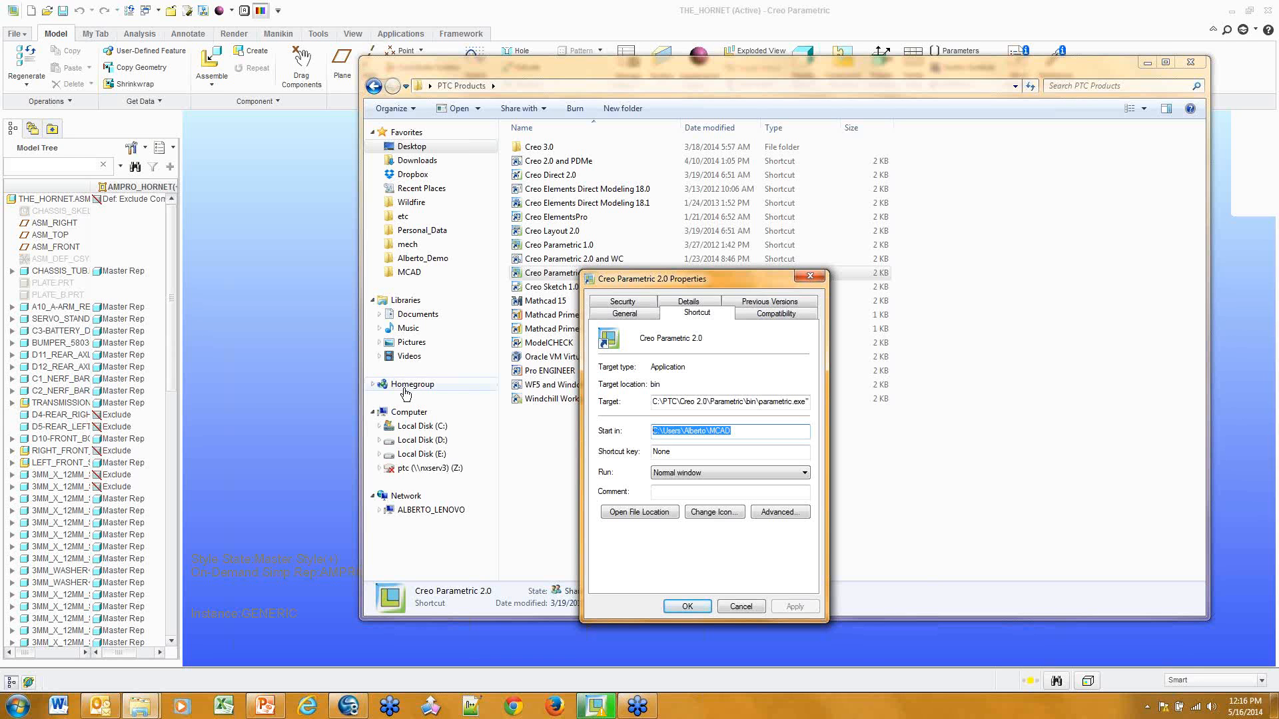
Paste the start-in path into Explorer to browse the MCAD folder, then close Explorer
left_click(140, 706)
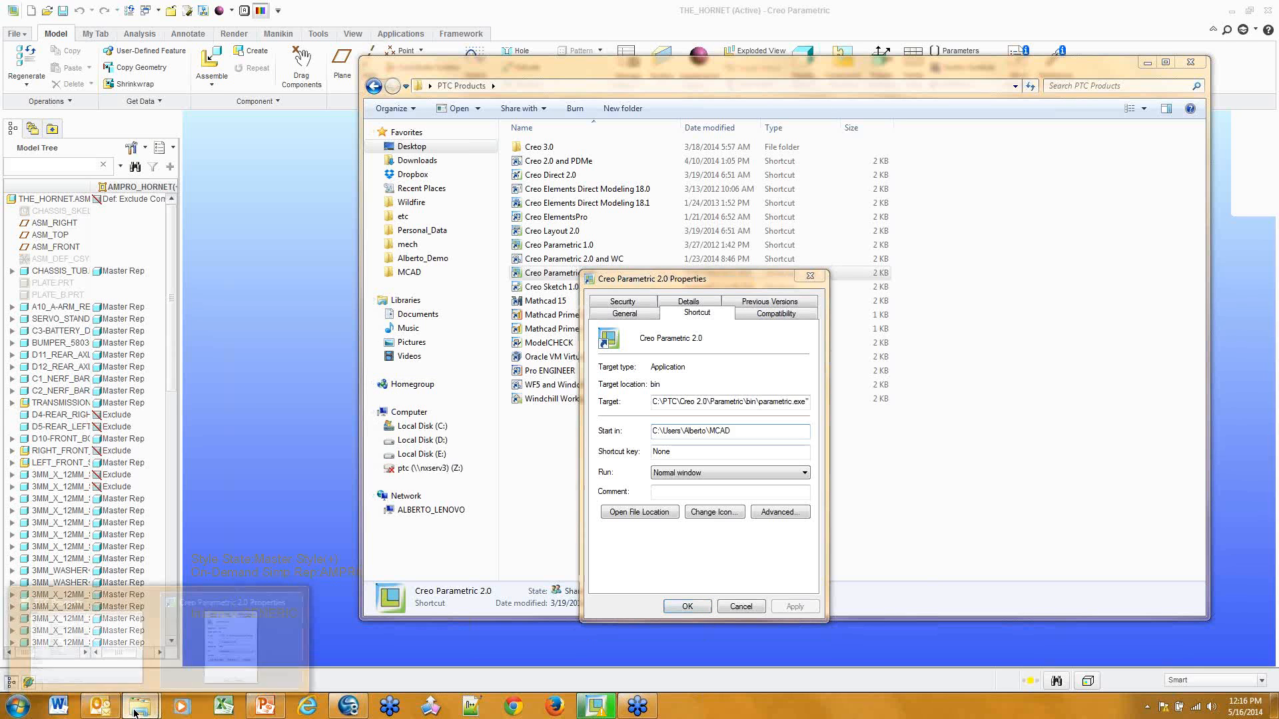
left_click(907, 236)
left_click(846, 89)
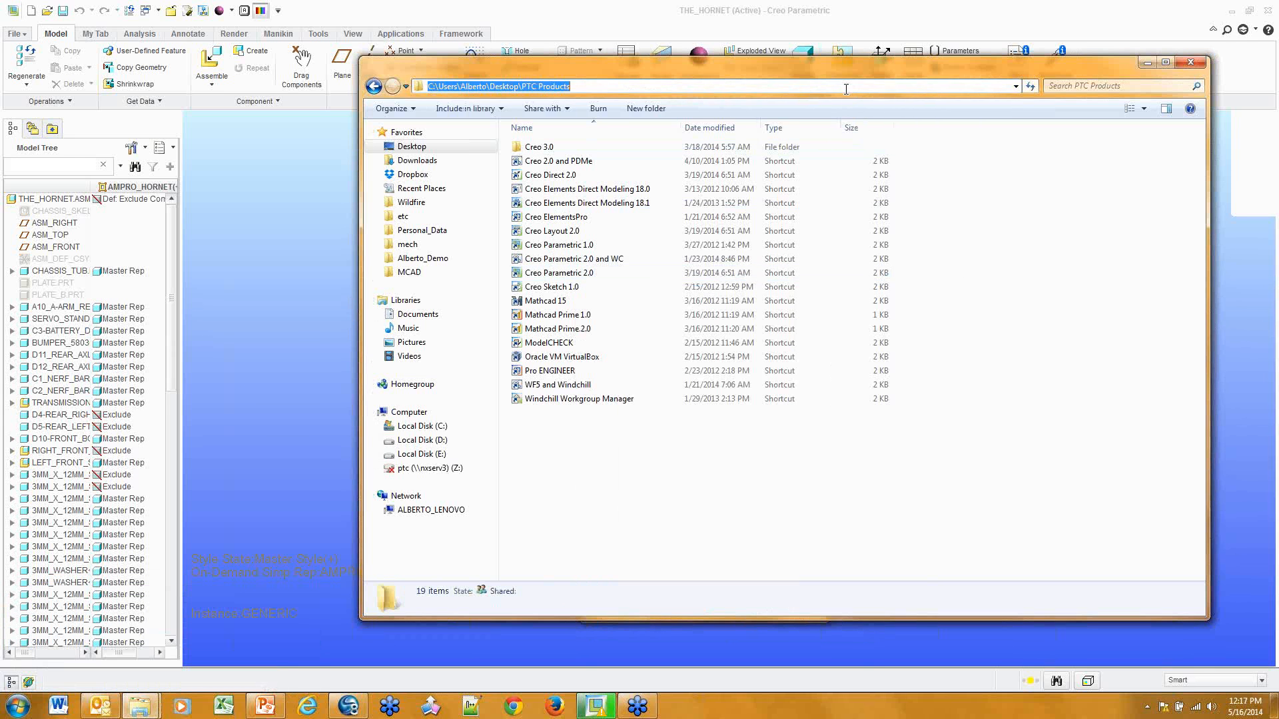
key("ctrl+v")
key("Return")
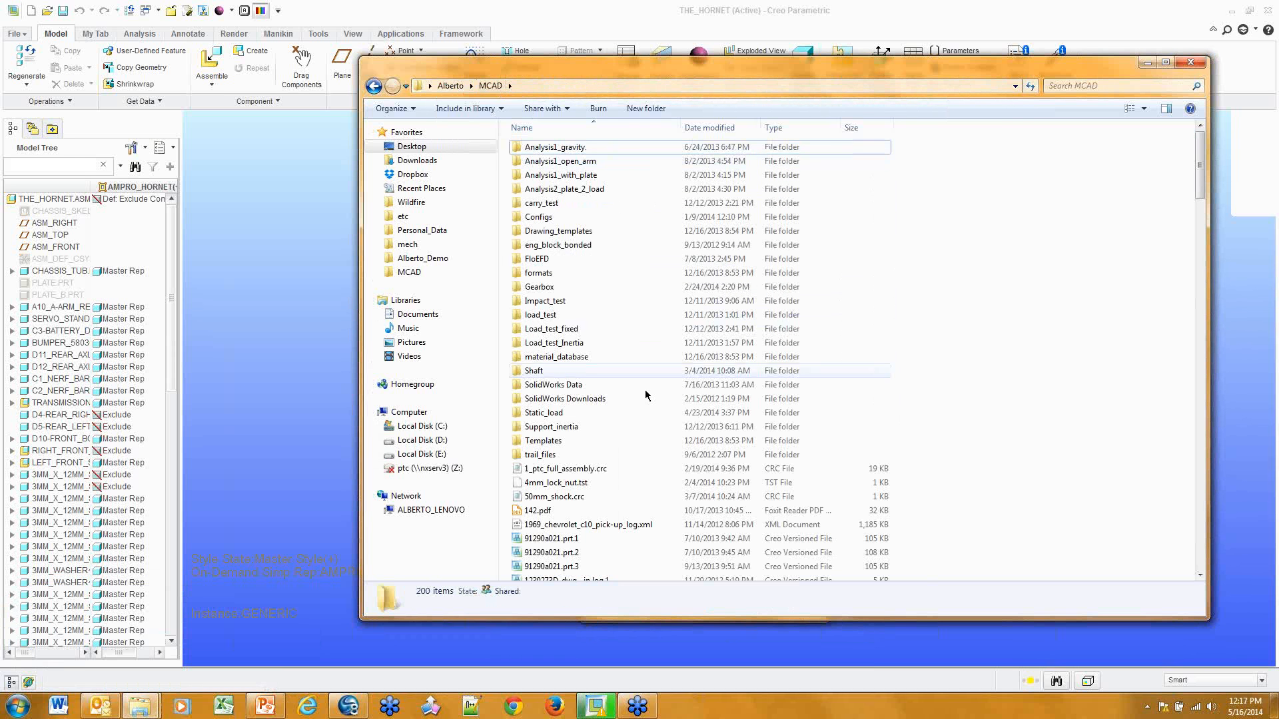
scroll(650, 431, "down", 15)
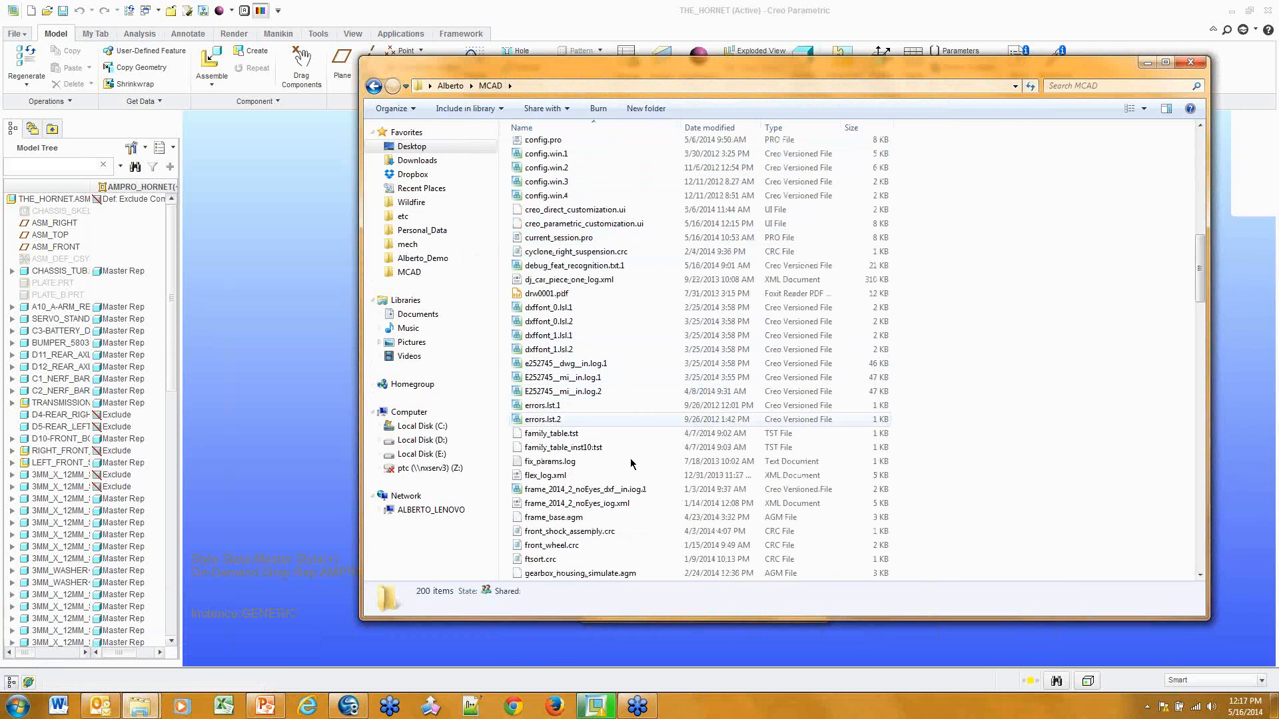
scroll(724, 378, "up", 15)
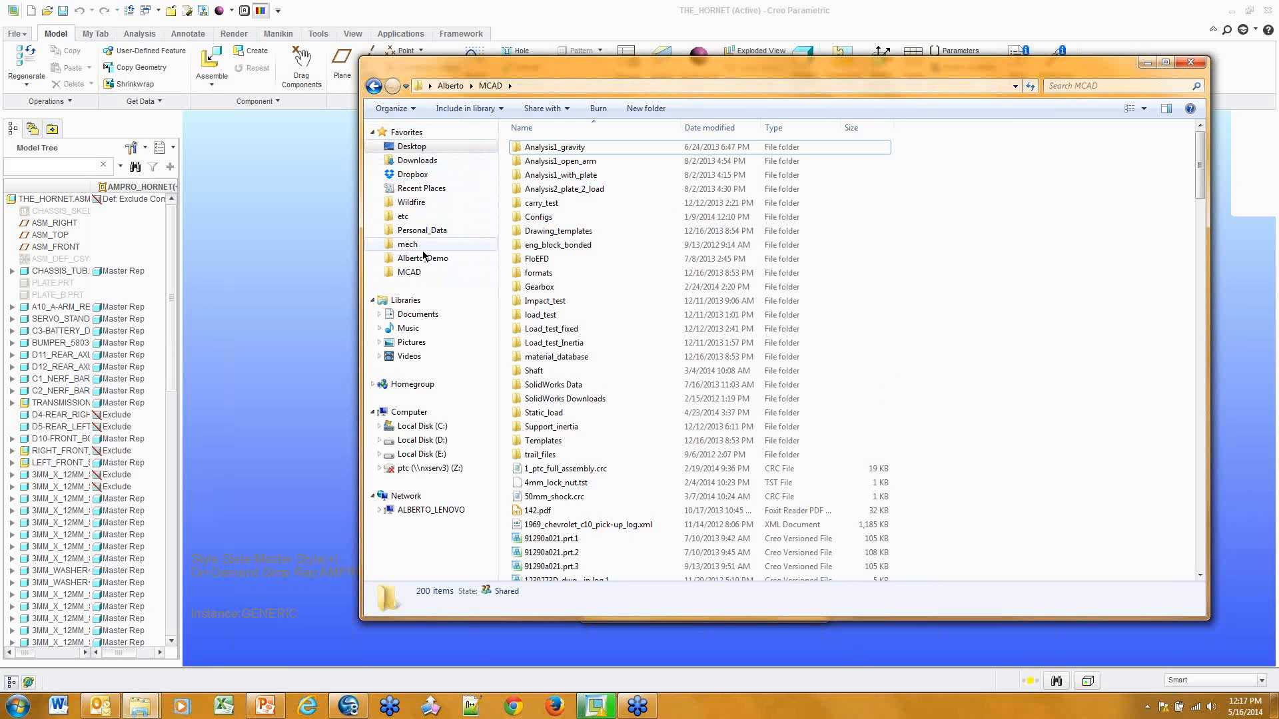
left_click(453, 315)
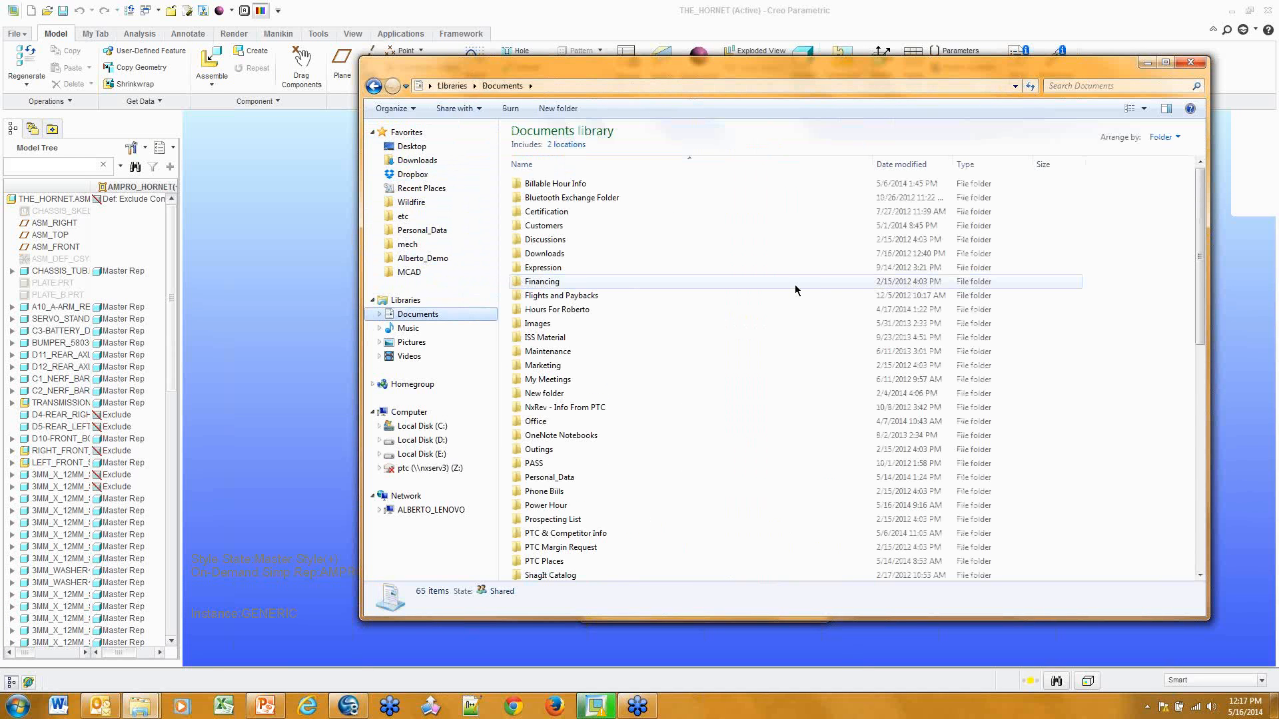
left_click(1191, 61)
Close the shortcut Properties and open Customize the Ribbon with the Model tab's Get Data group selected
left_click(734, 607)
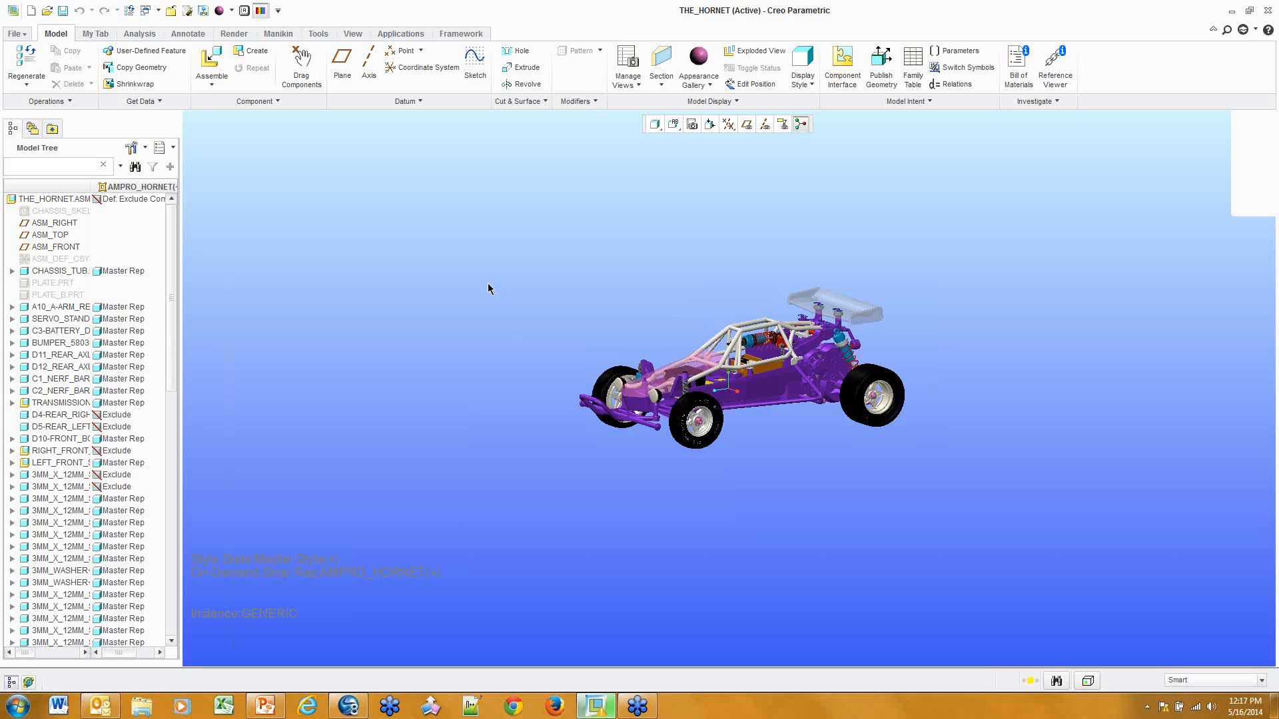
right_click(196, 51)
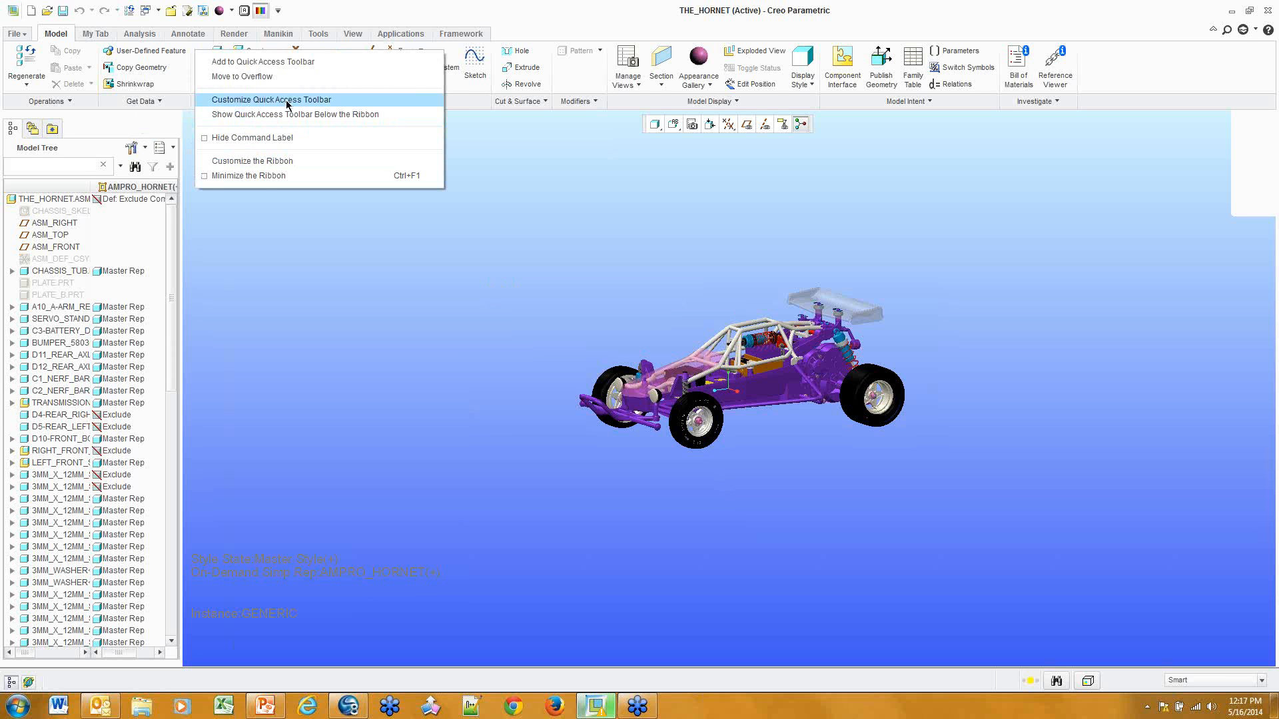
left_click(283, 161)
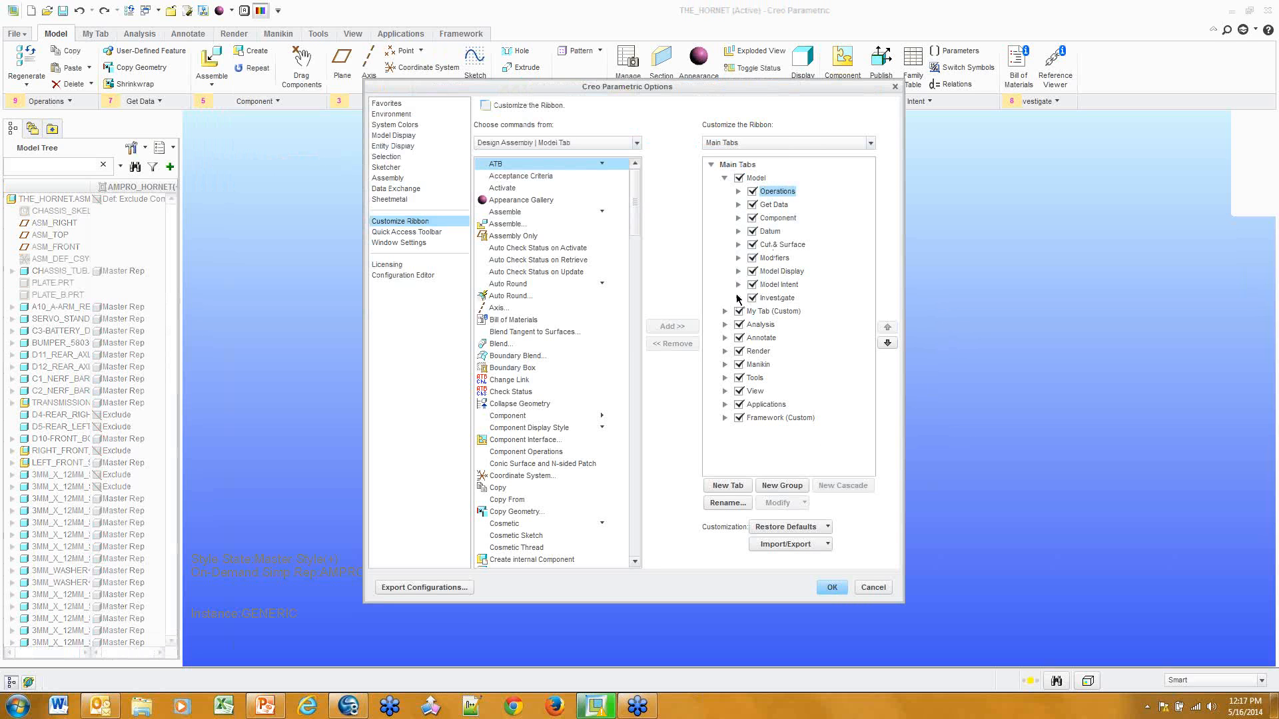
left_click(774, 204)
left_click(738, 206)
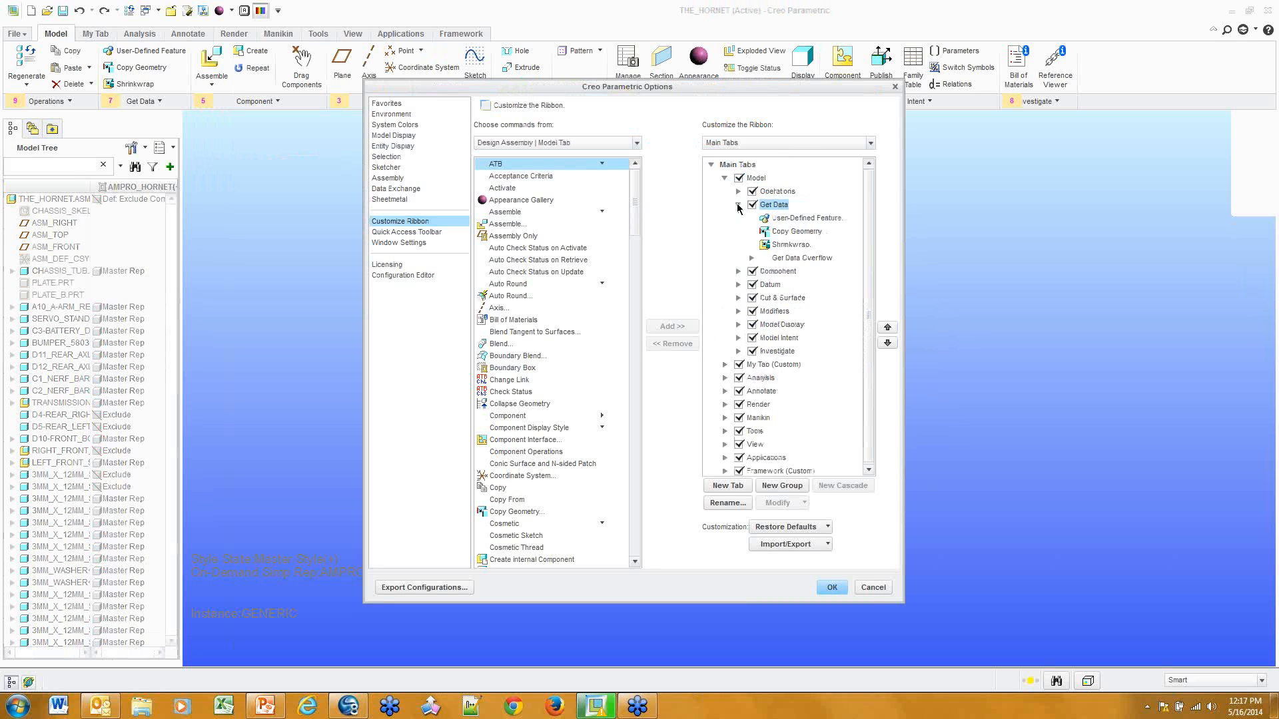
left_click(738, 204)
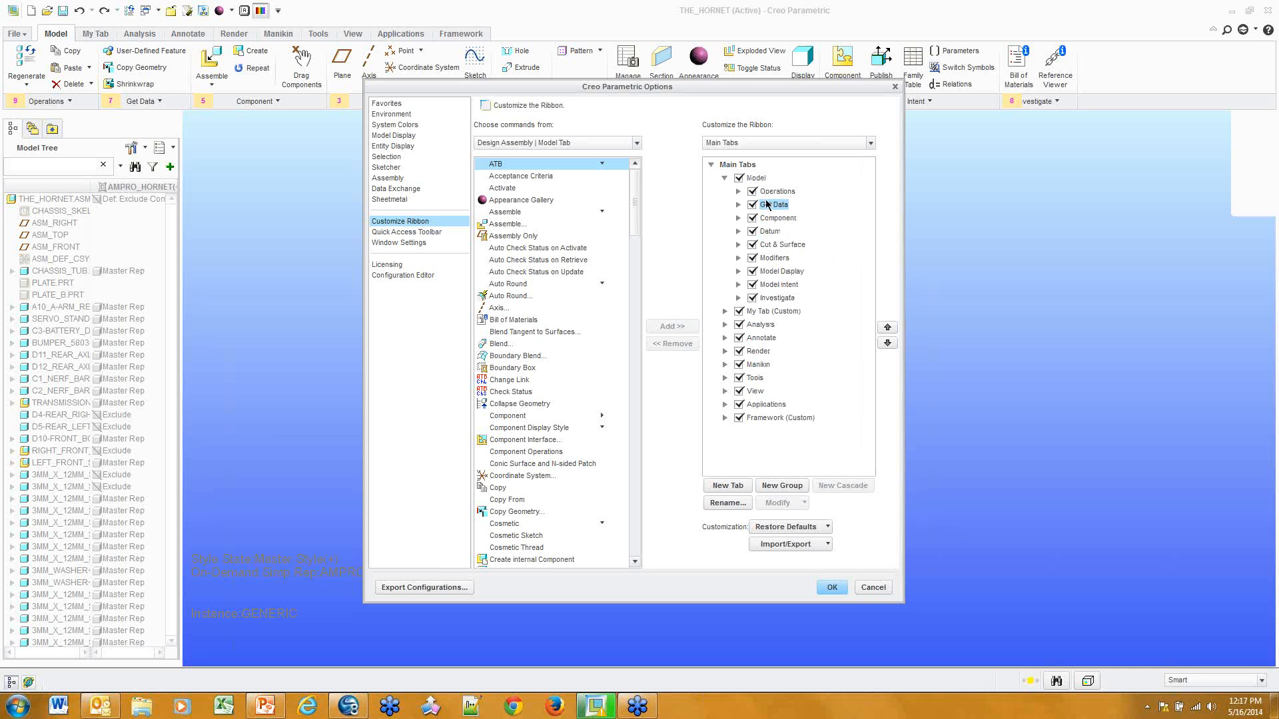
Add a new group after Get Data on the Model tab and rename it Demo
left_click(782, 485)
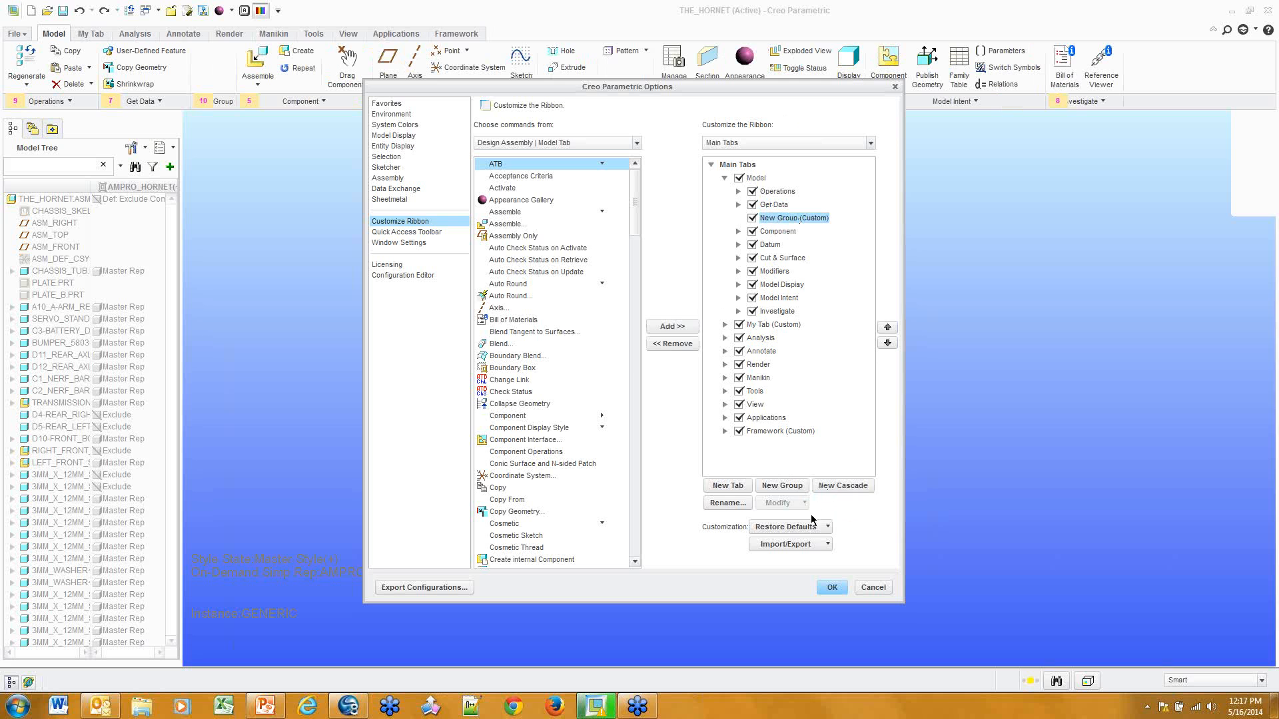
left_click(728, 503)
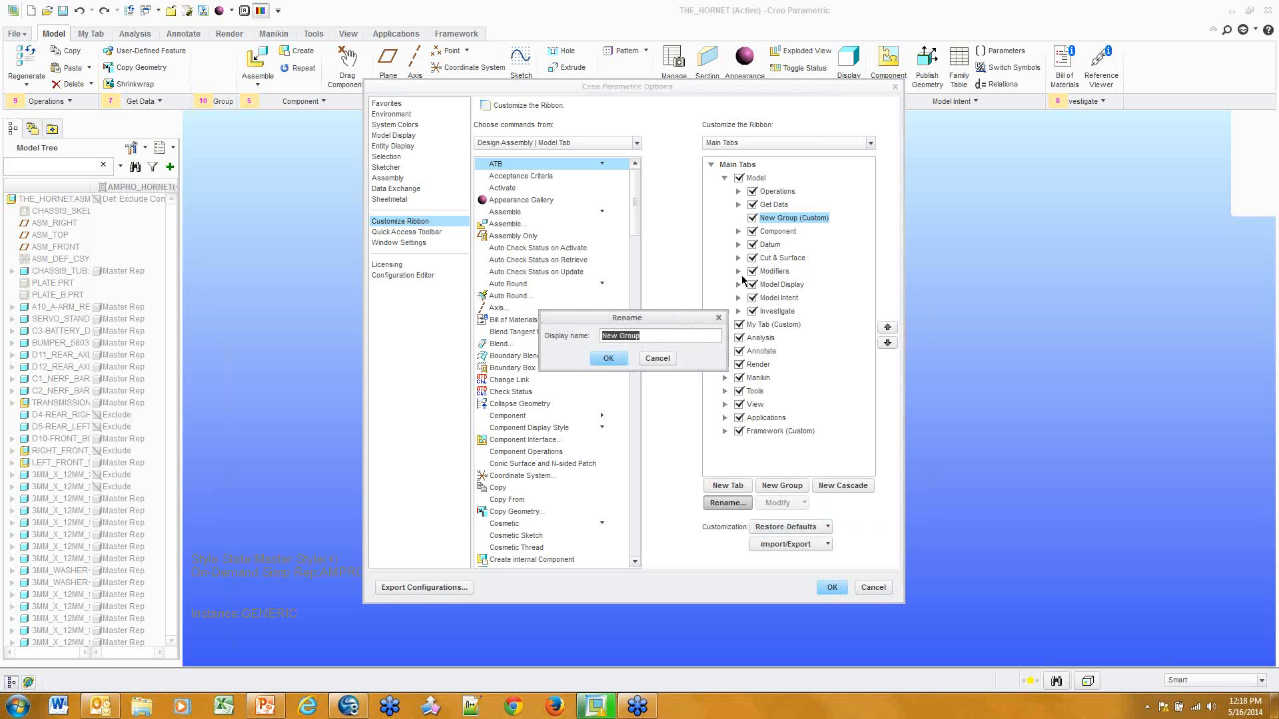
type("Den")
type("o")
key("Return")
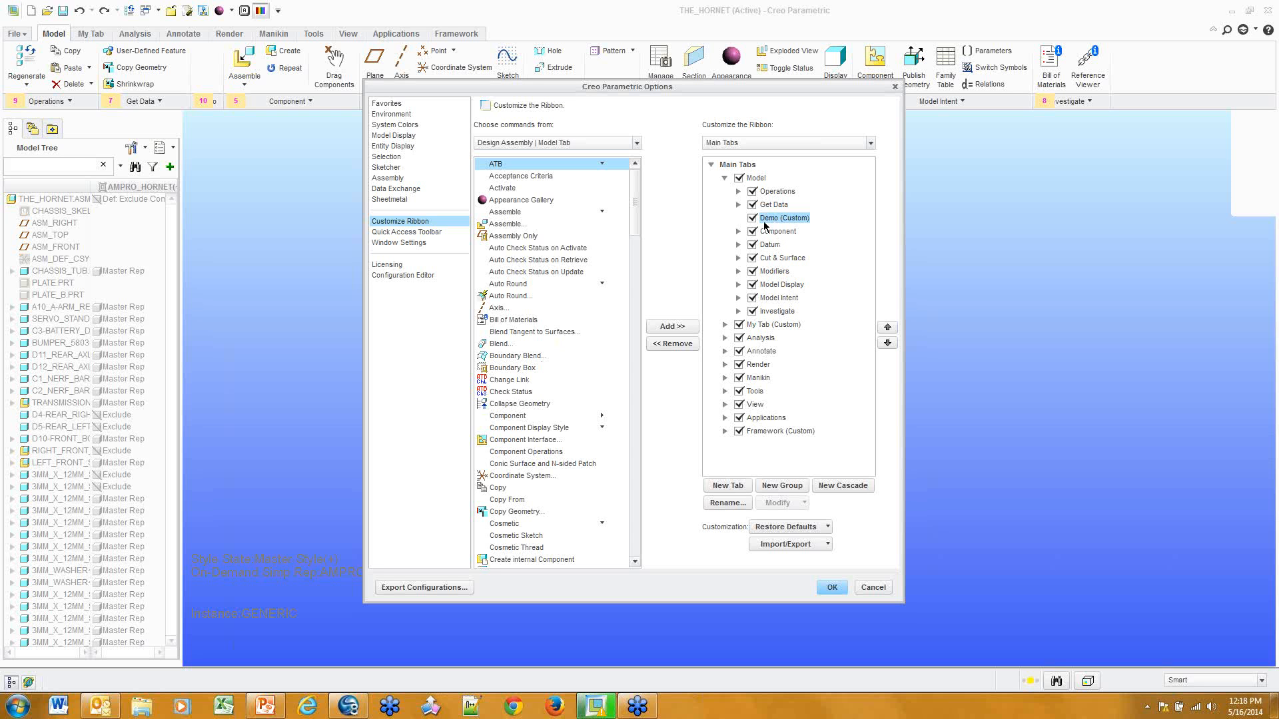
Add Check Status, Copy Geometry and Auto Round to the Demo group
left_click(506, 391)
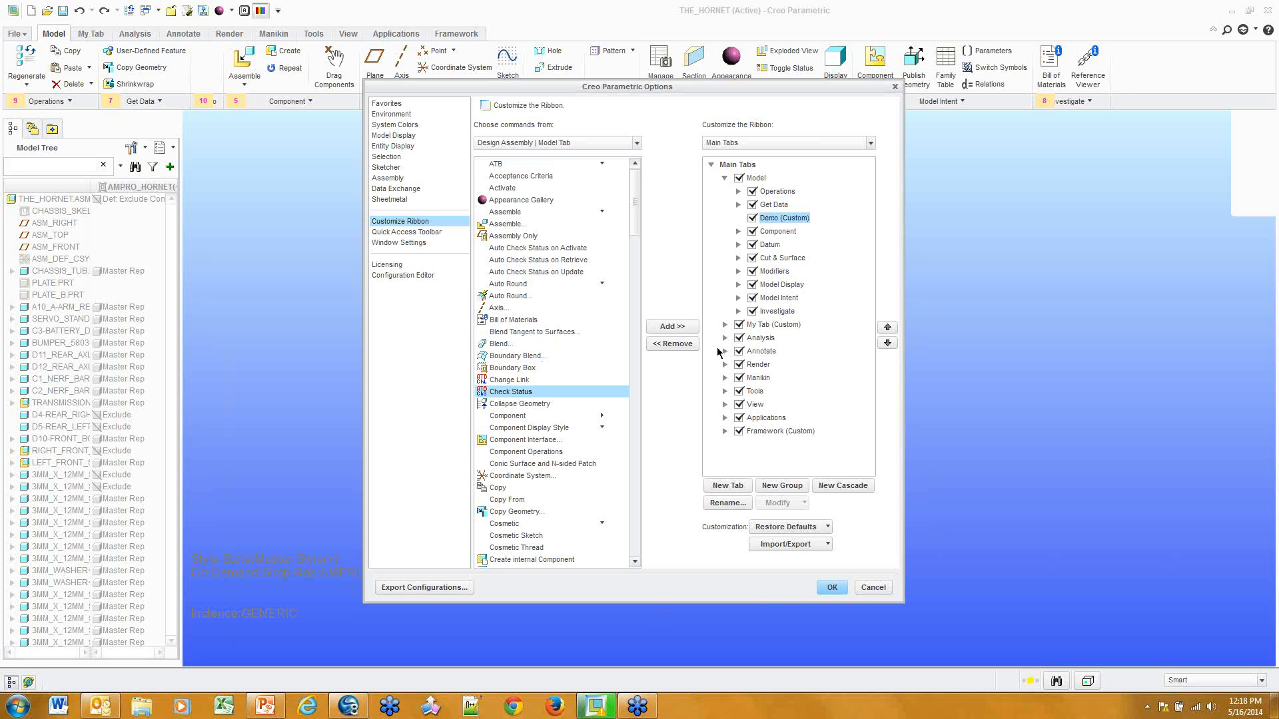
left_click(691, 327)
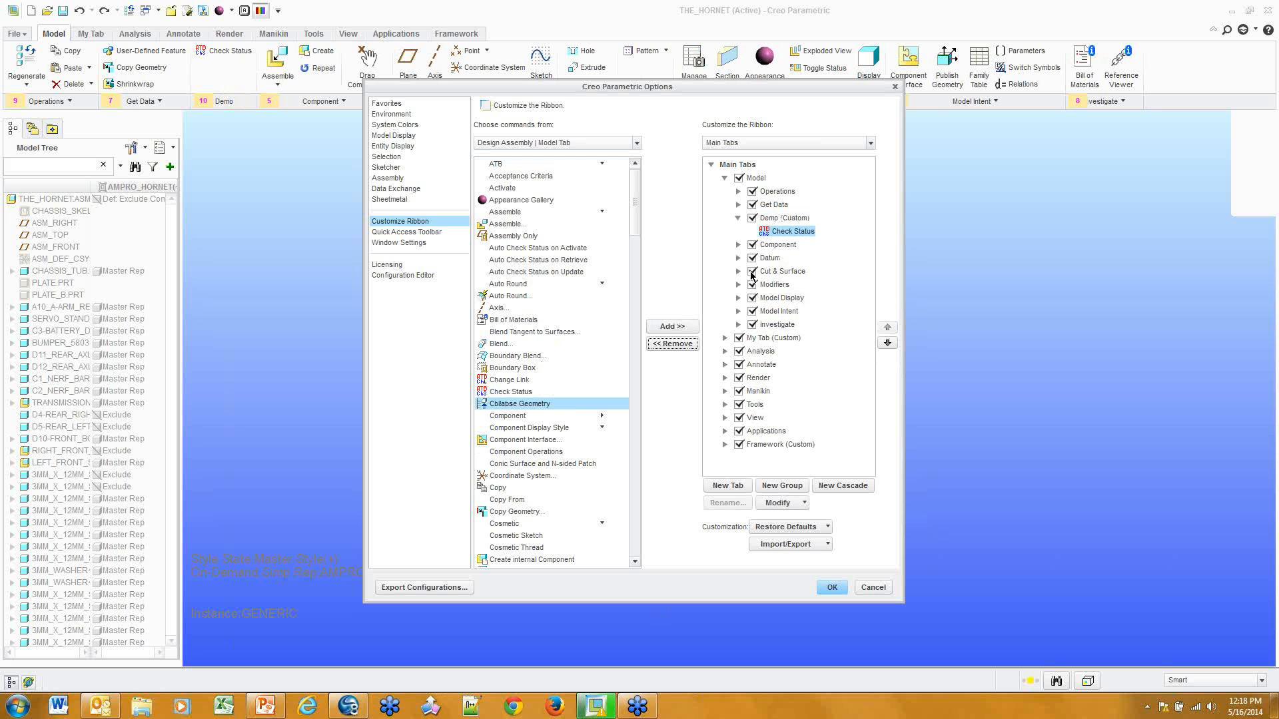
left_click(570, 512)
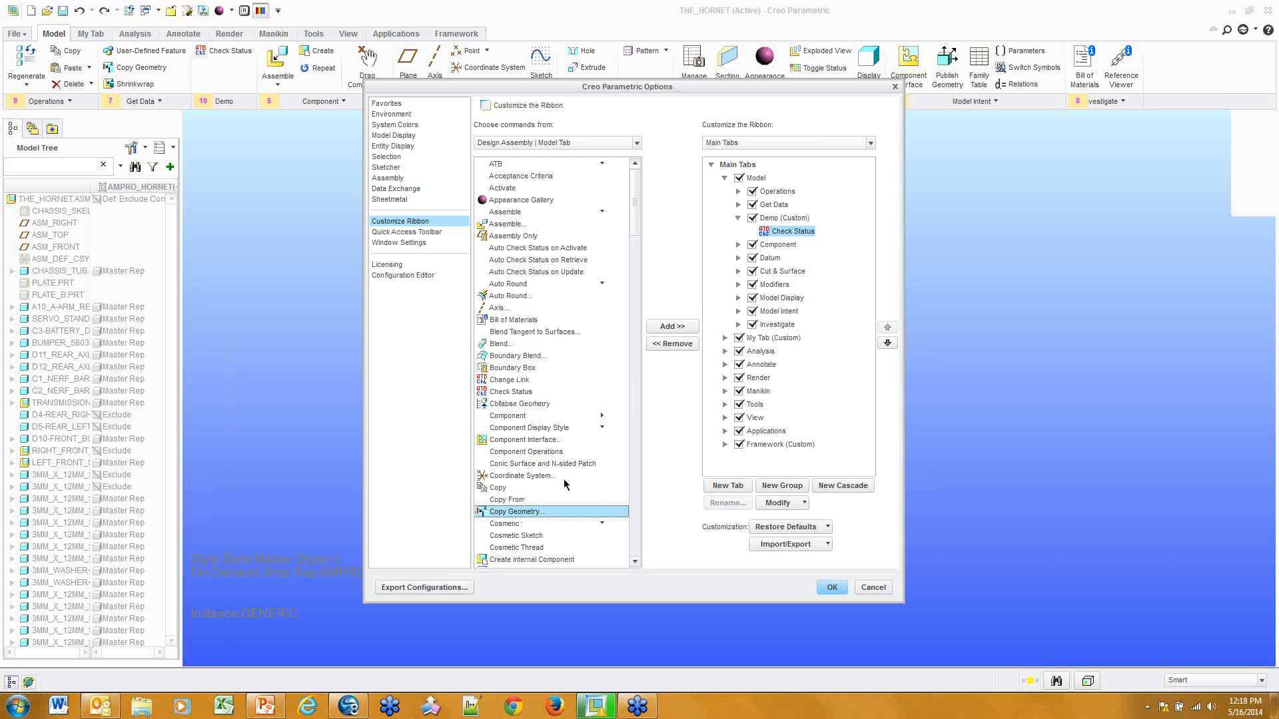
left_click(696, 326)
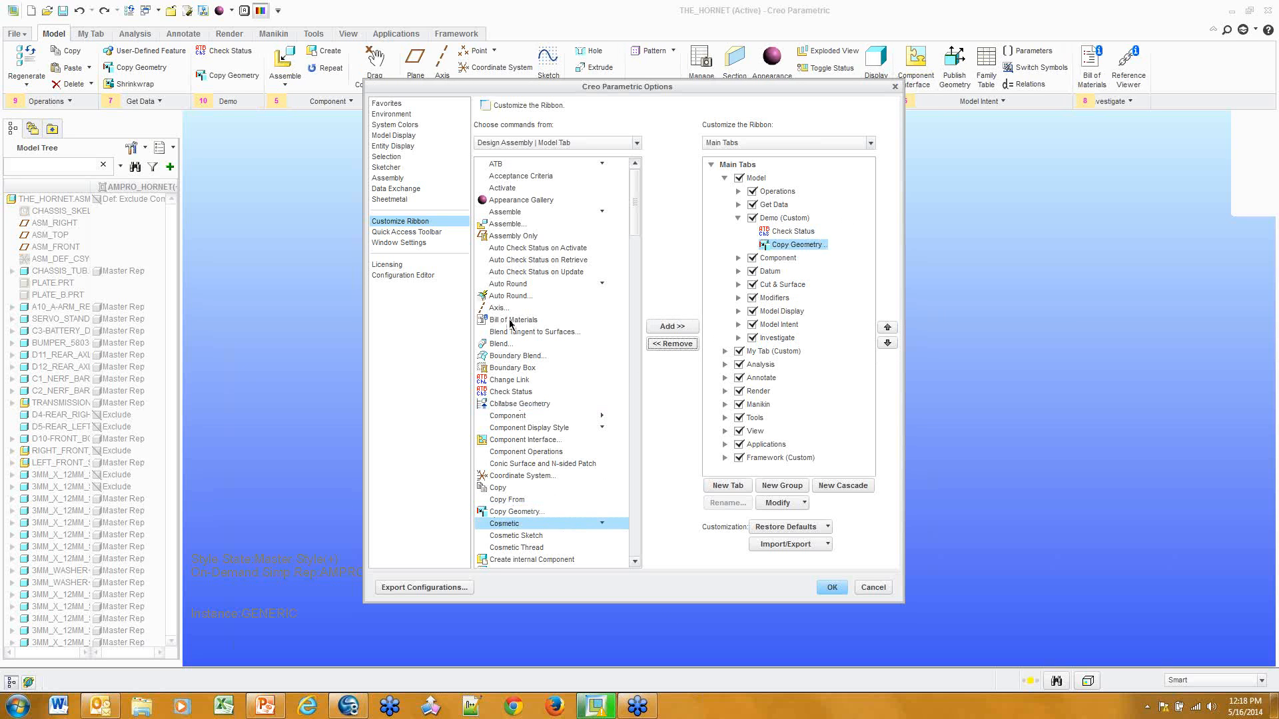
left_click(511, 295)
left_click(672, 326)
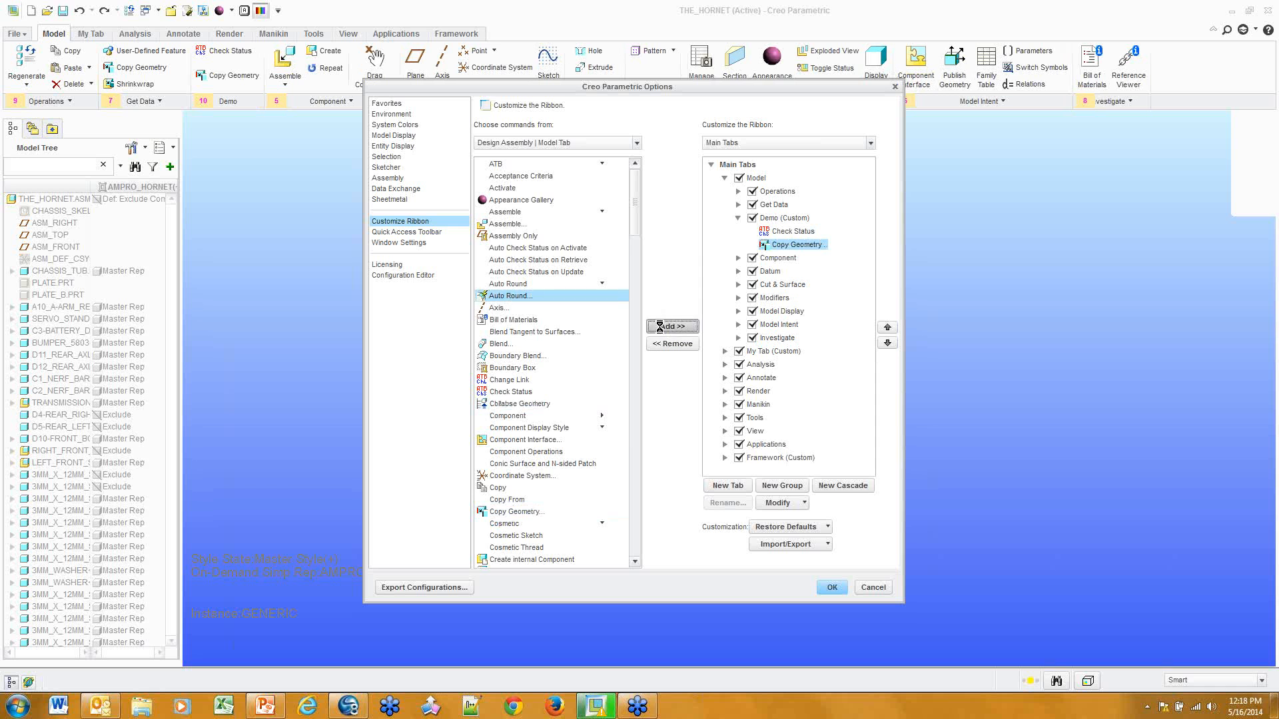
Add Relations and Resume All to the Demo group and confirm the ribbon changes
left_click_drag(634, 228, 638, 434)
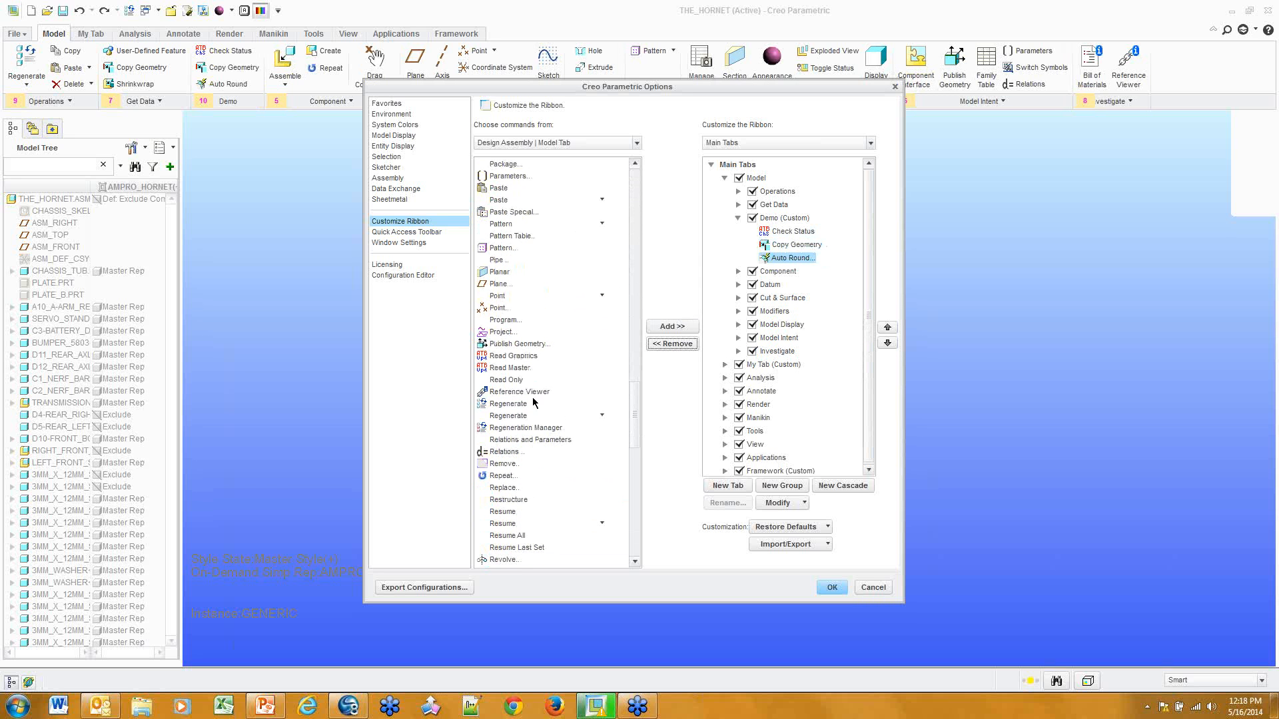
left_click(503, 453)
left_click(672, 327)
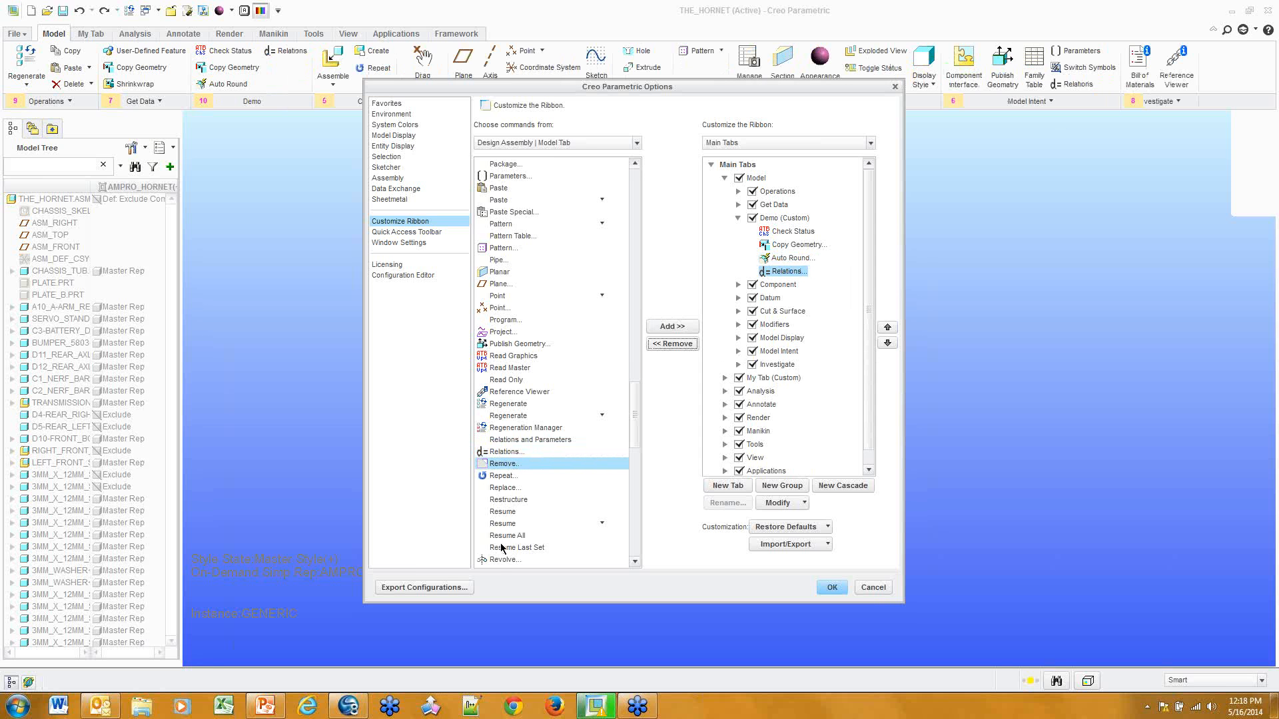
scroll(500, 541, "down", 8)
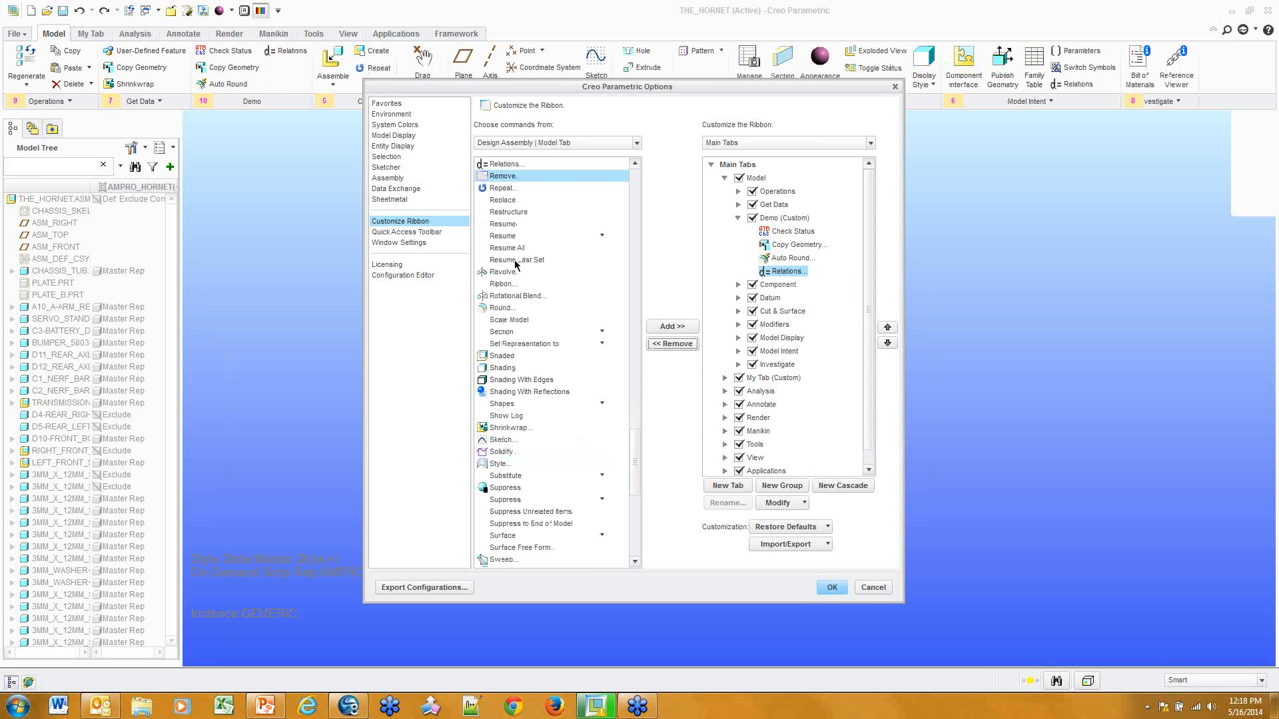
left_click(504, 225)
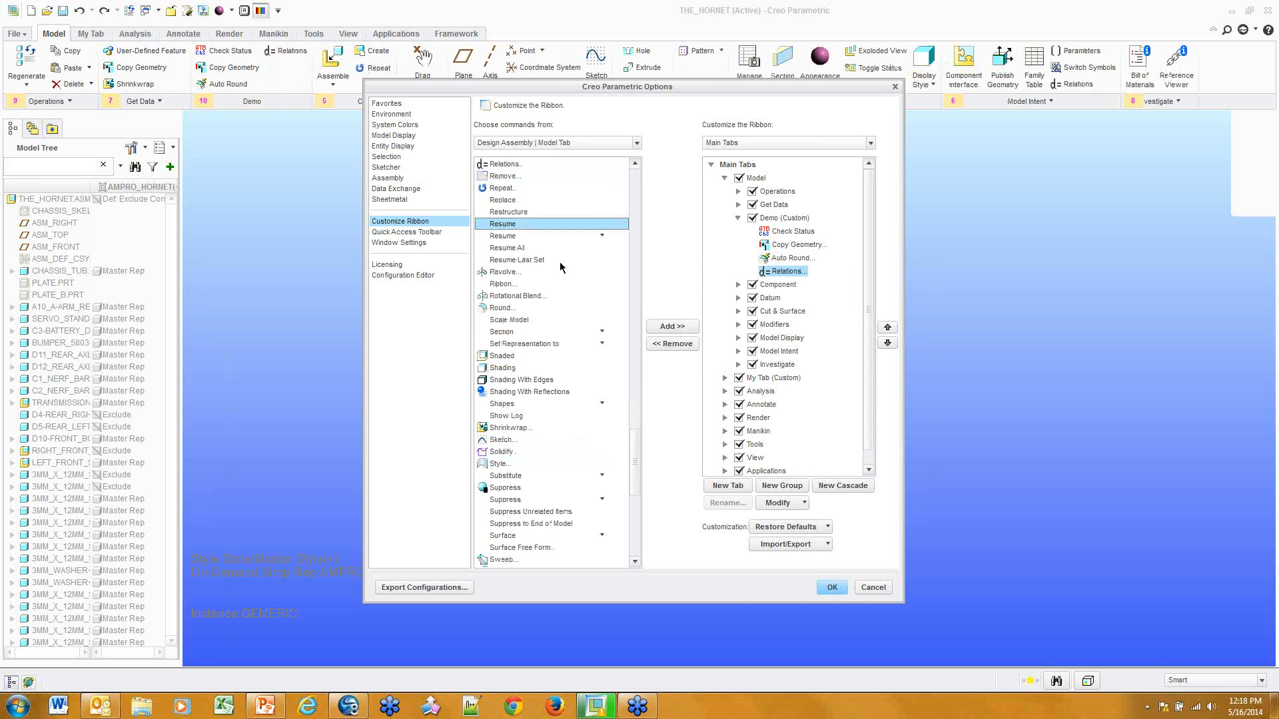
left_click(524, 249)
left_click(670, 326)
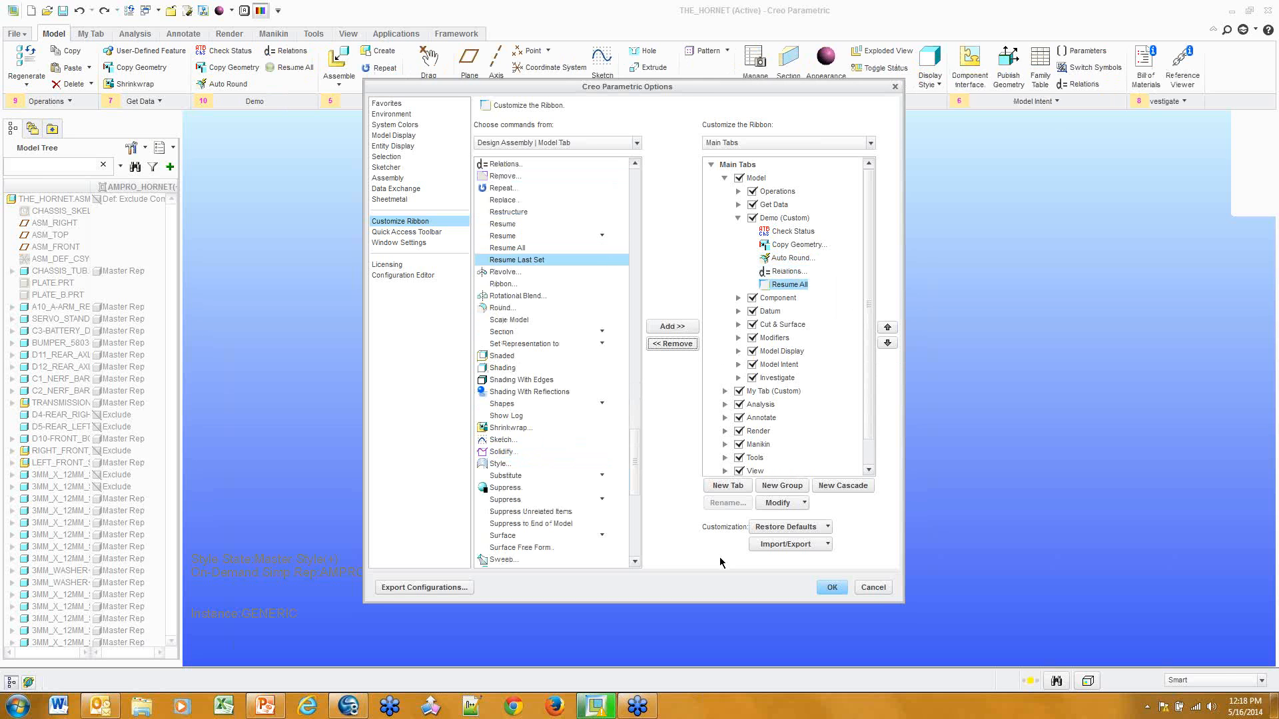
left_click(840, 590)
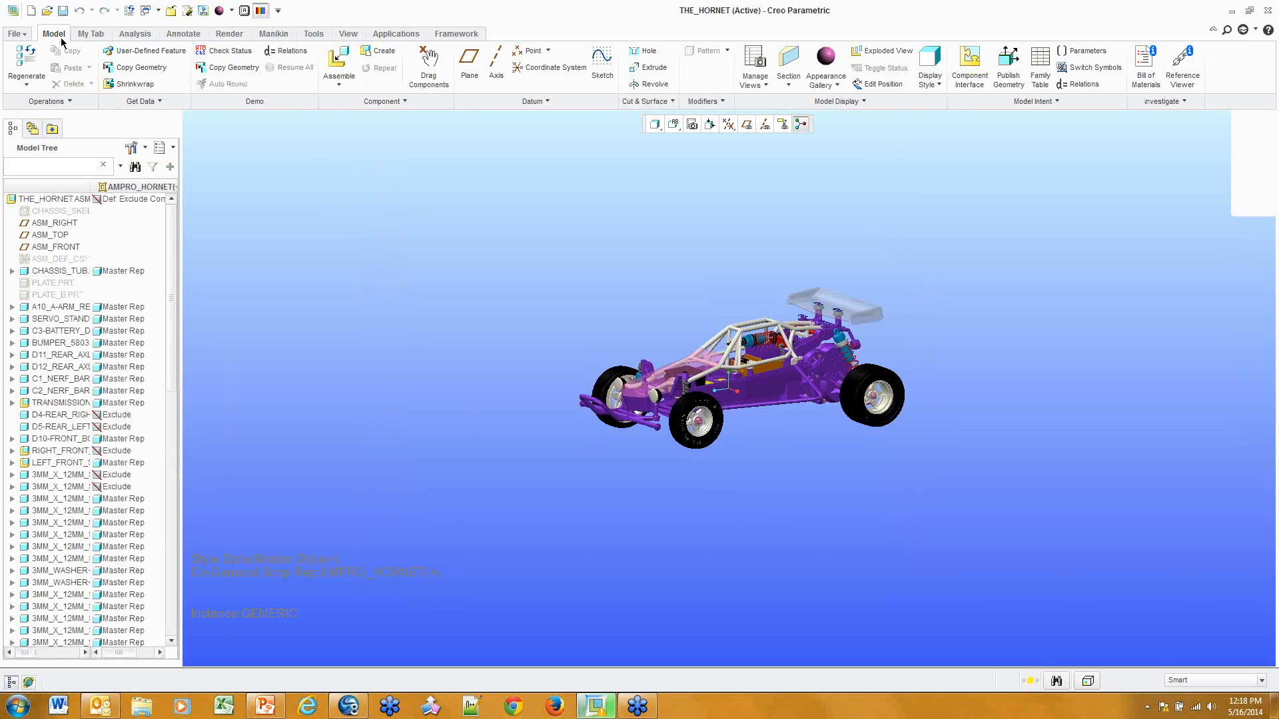
right_click(274, 72)
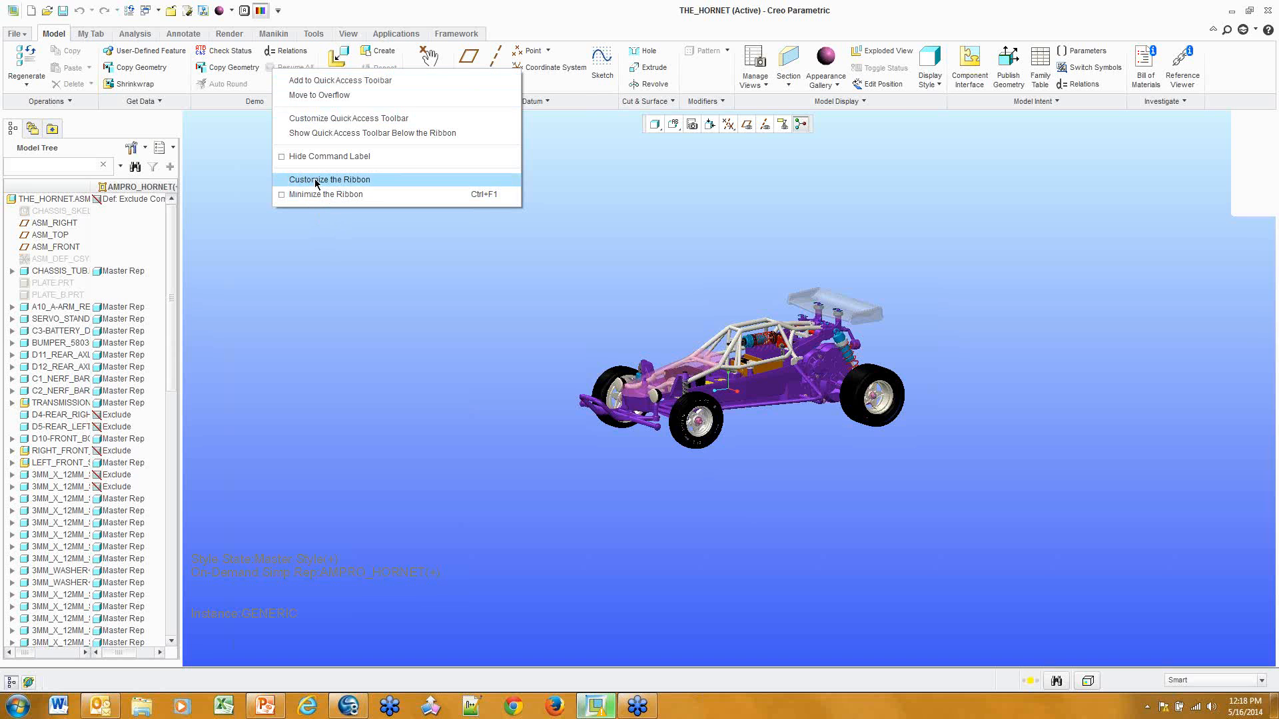
left_click(317, 179)
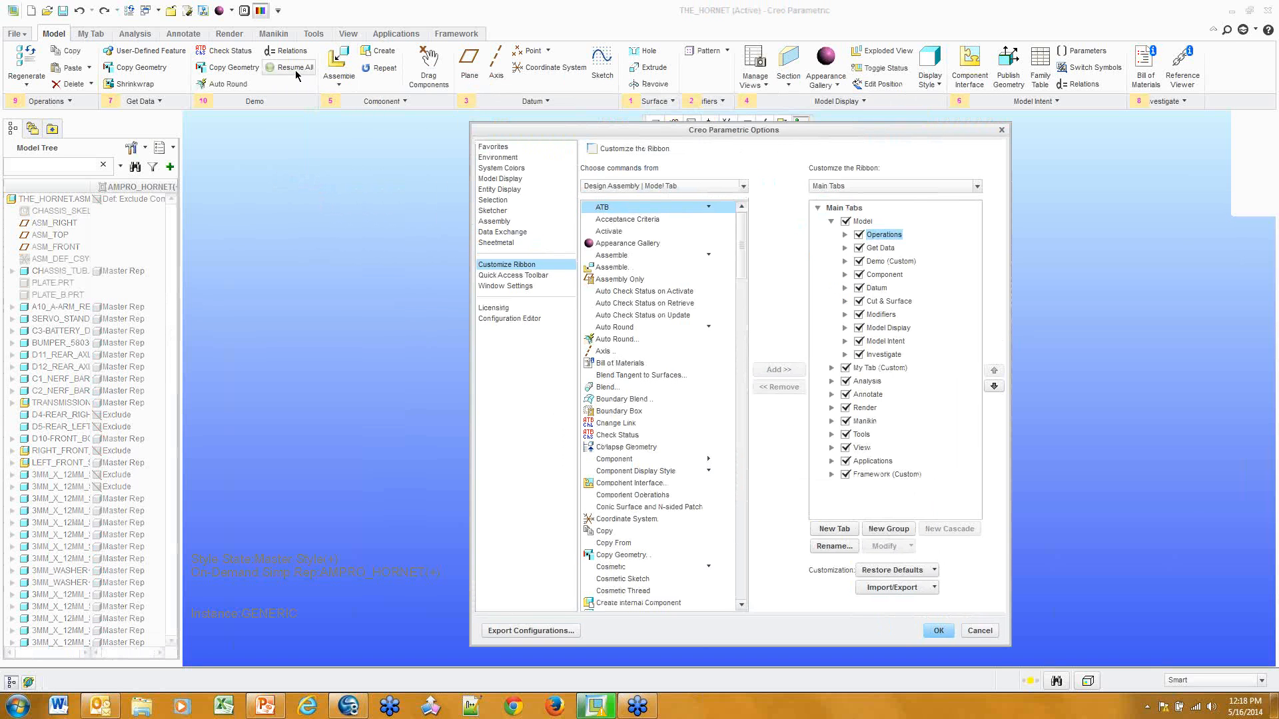
right_click(288, 69)
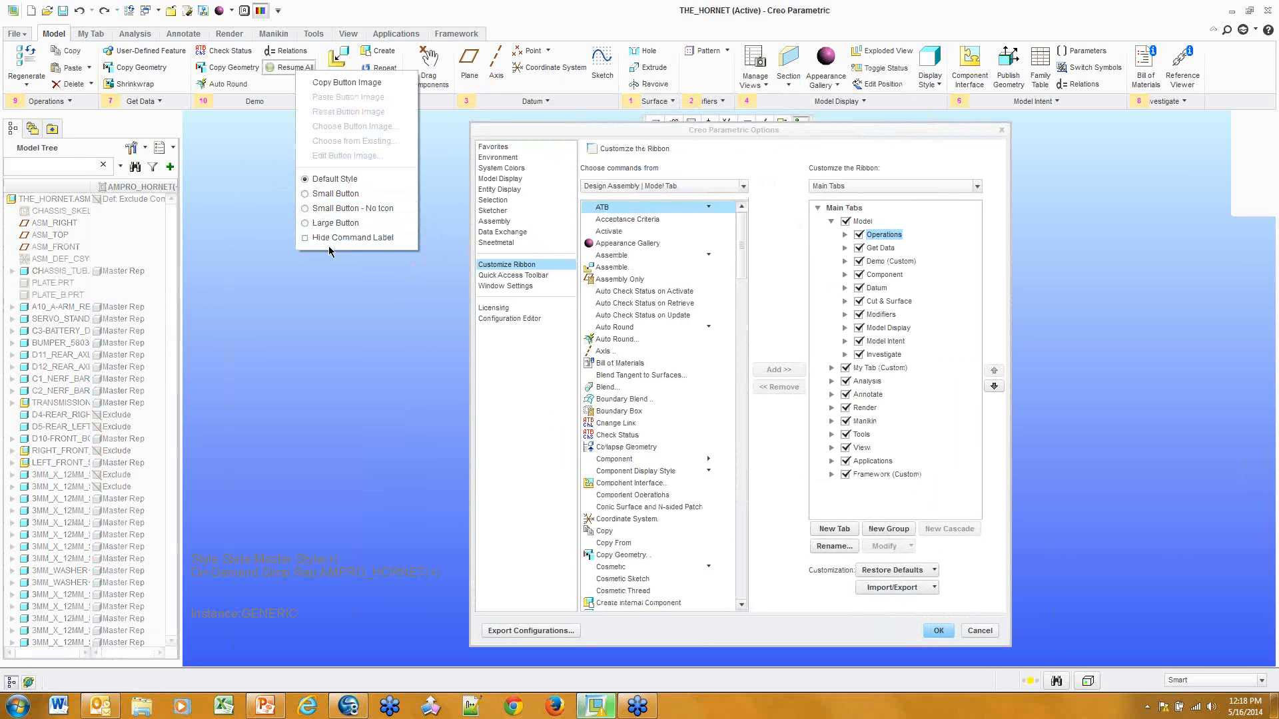
left_click(278, 120)
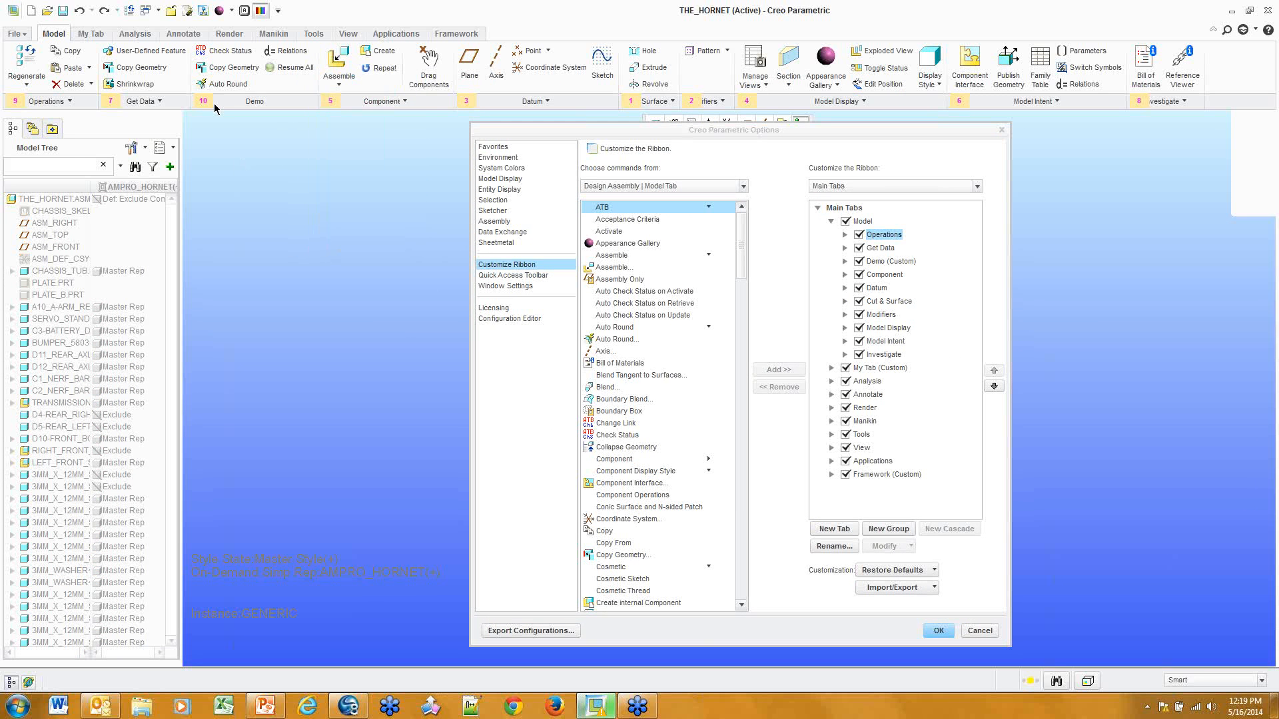
right_click(209, 69)
right_click(281, 70)
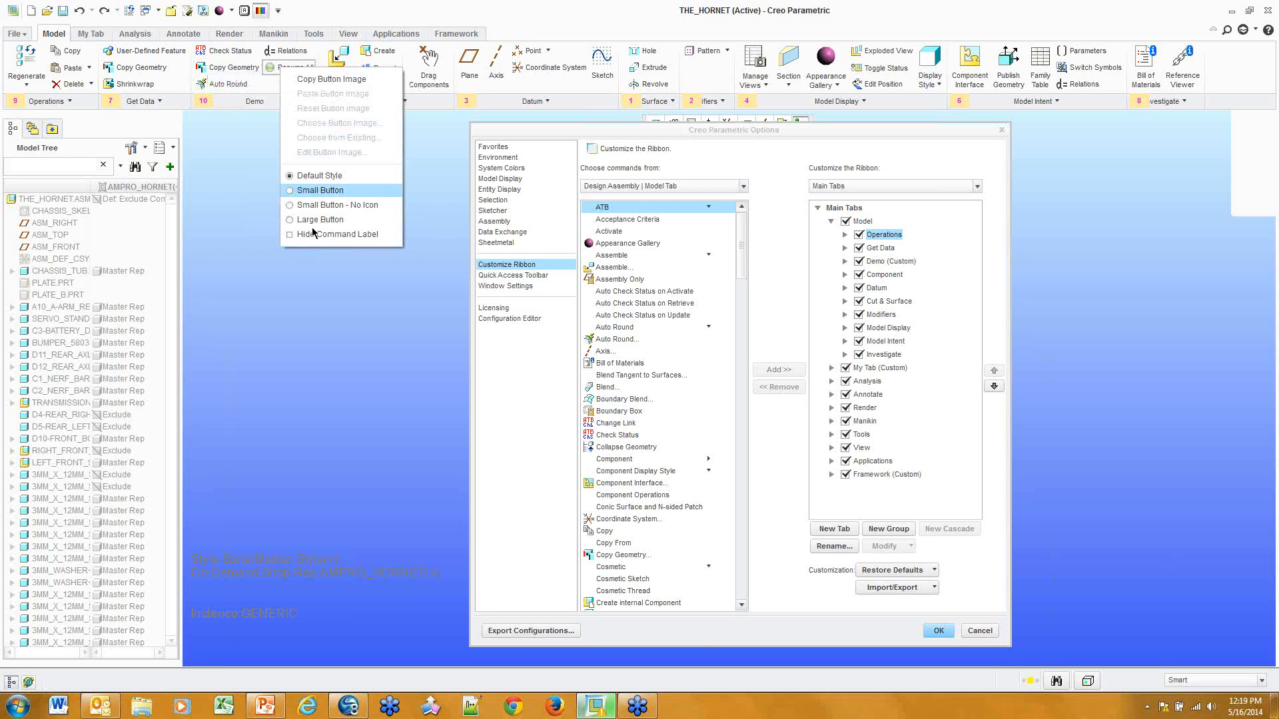
key("Escape")
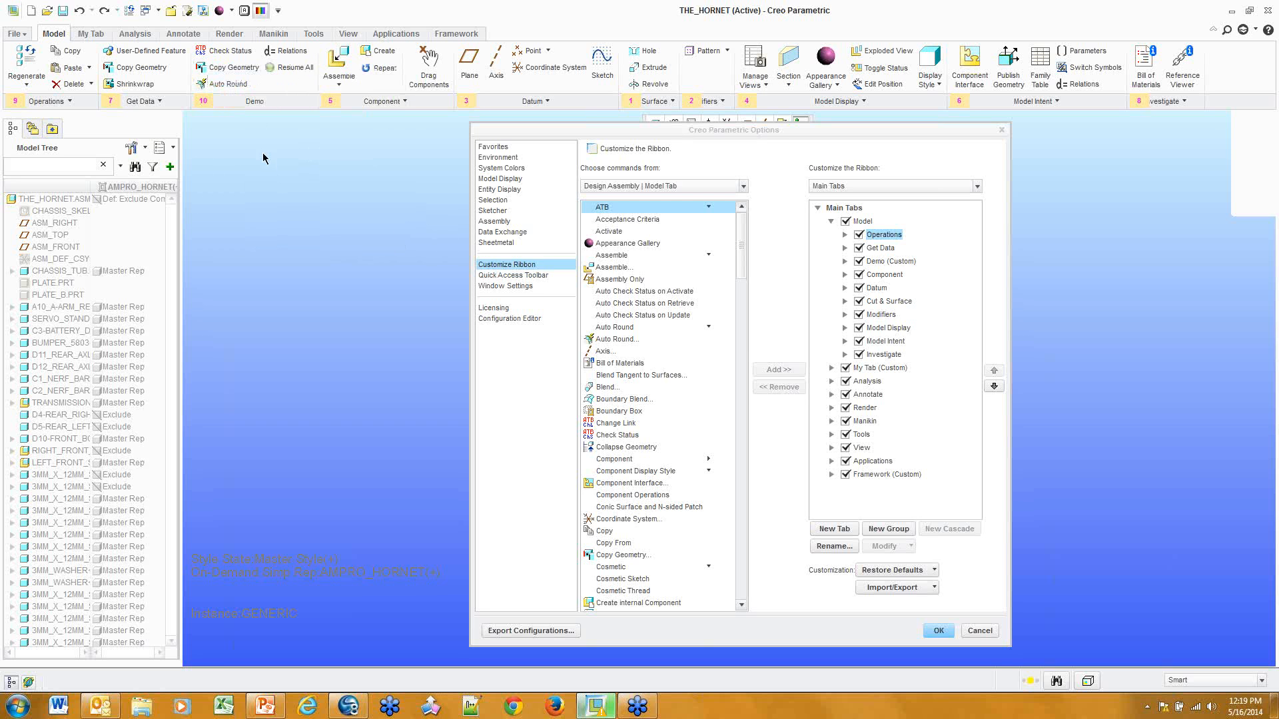
right_click(218, 69)
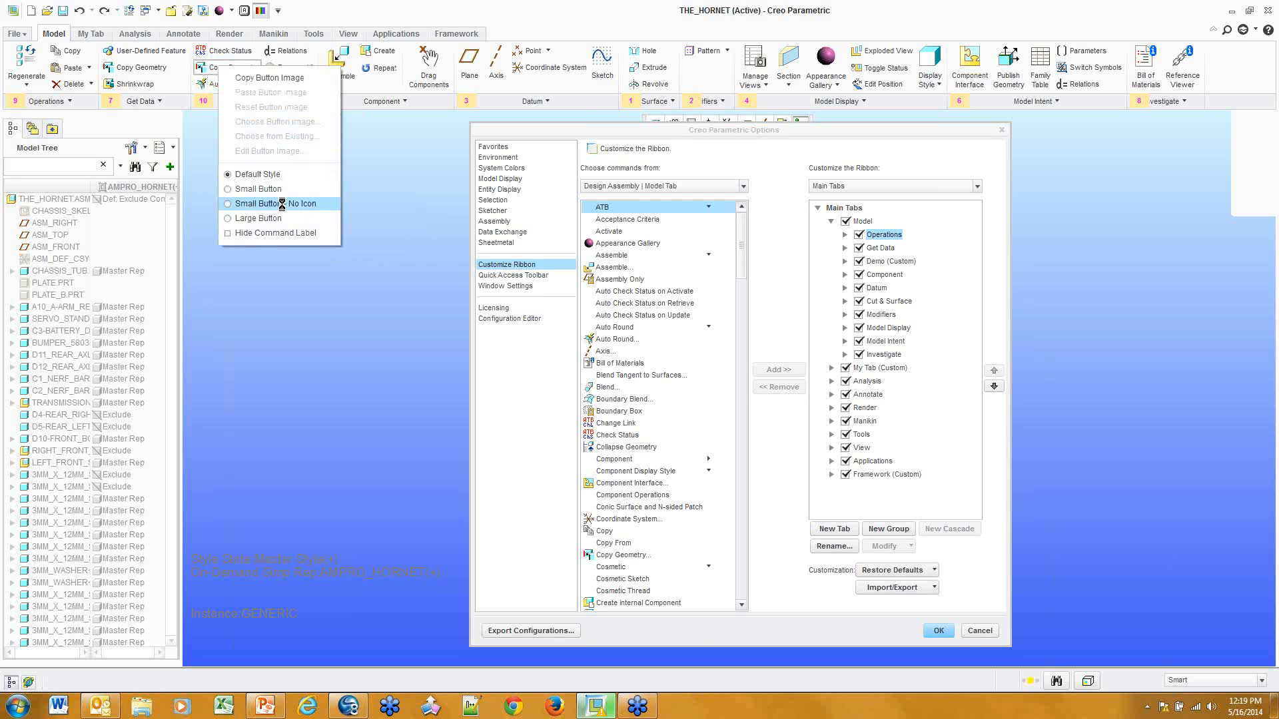
left_click(293, 203)
right_click(222, 67)
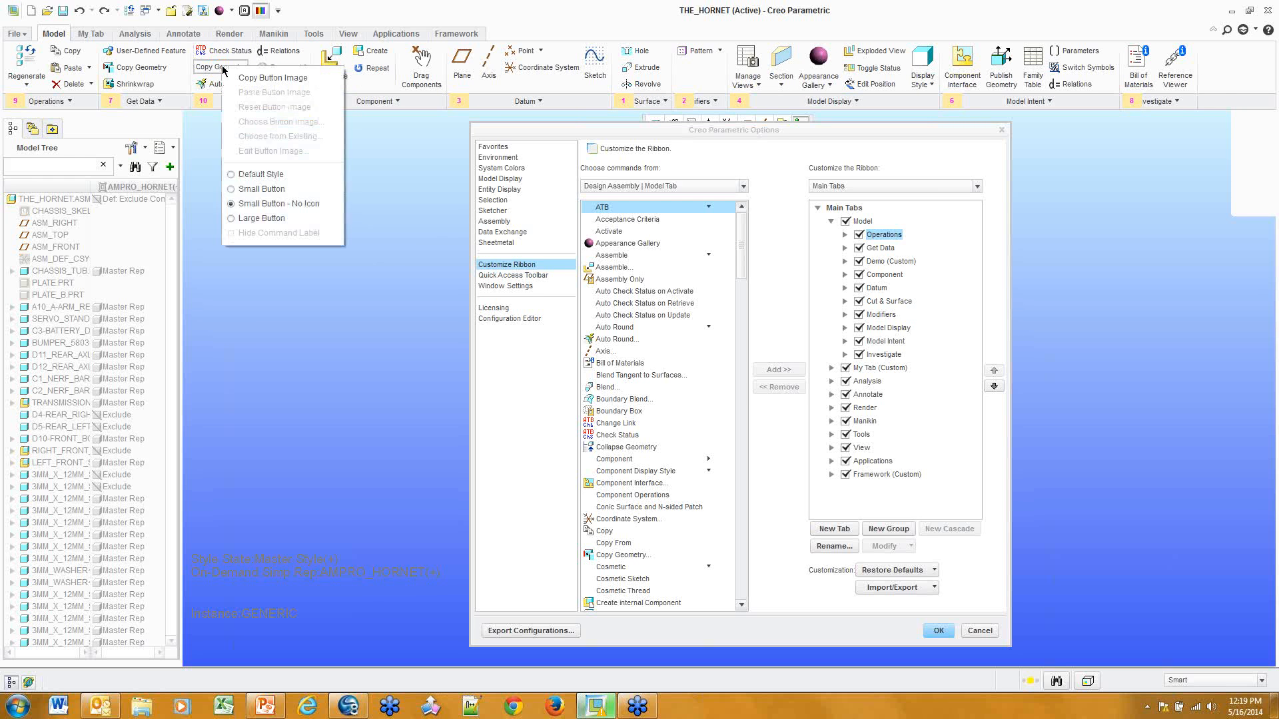
left_click(260, 218)
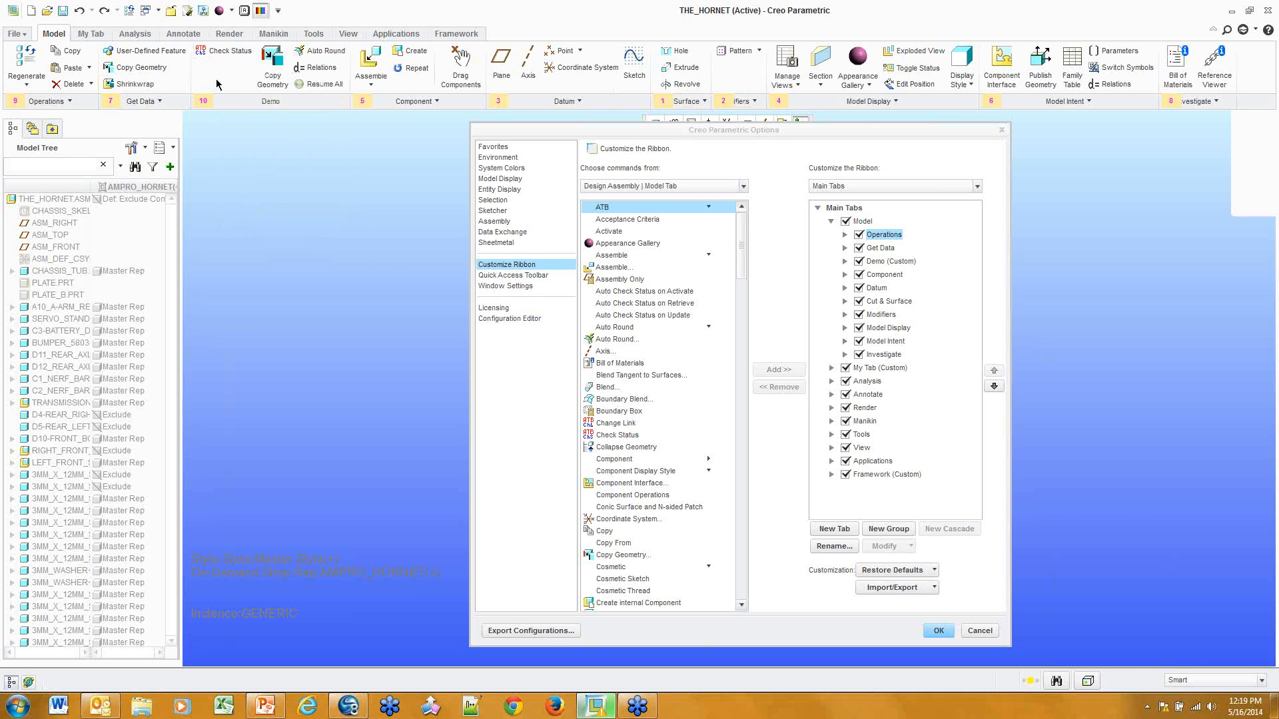
right_click(272, 67)
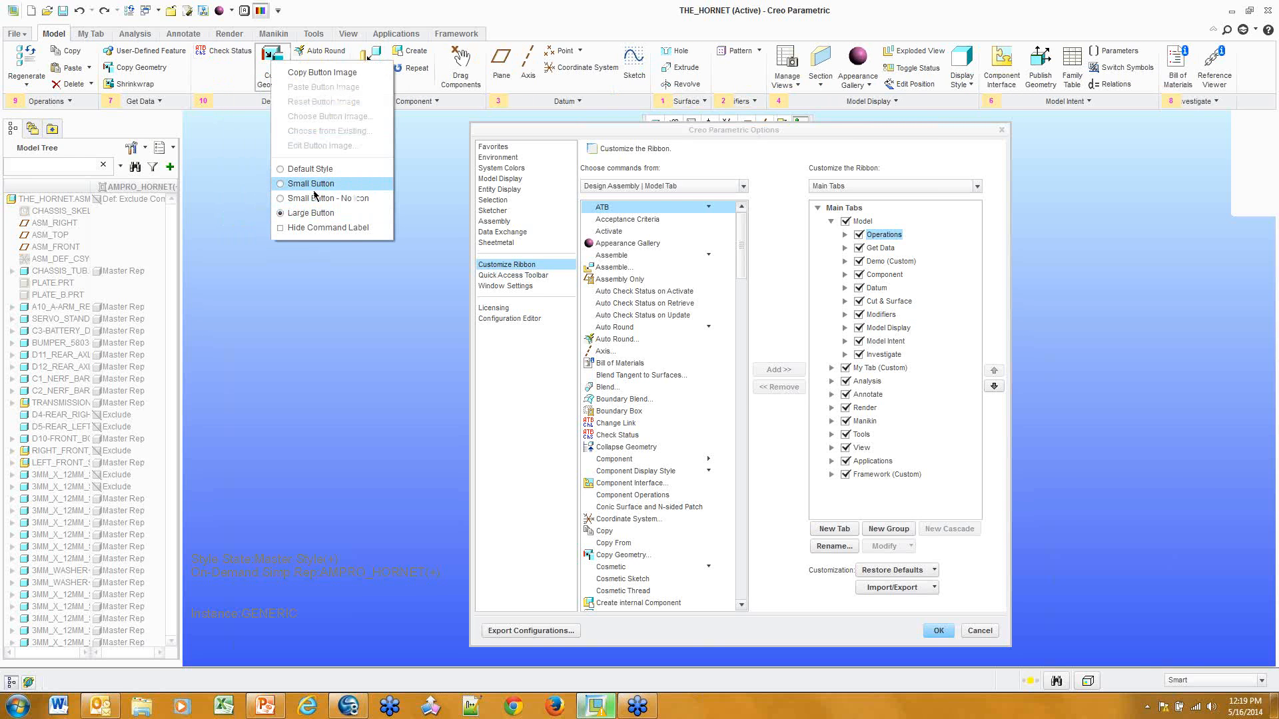
left_click(313, 184)
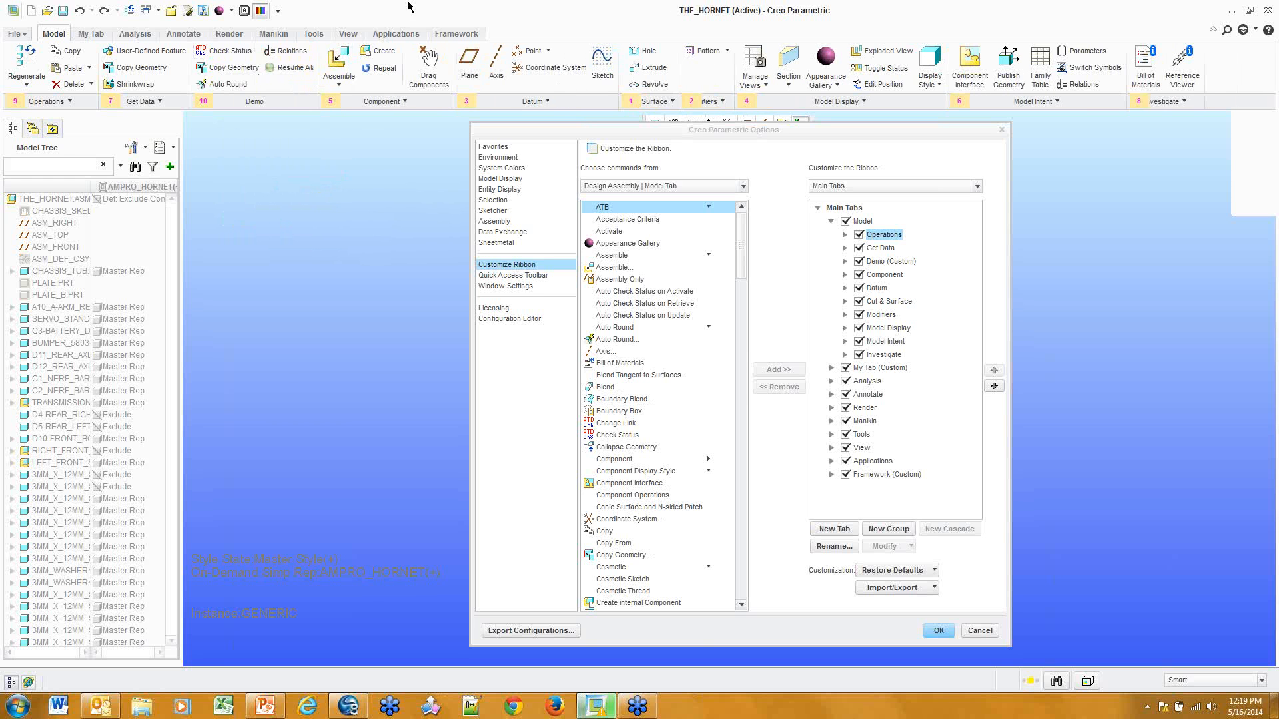
right_click(286, 58)
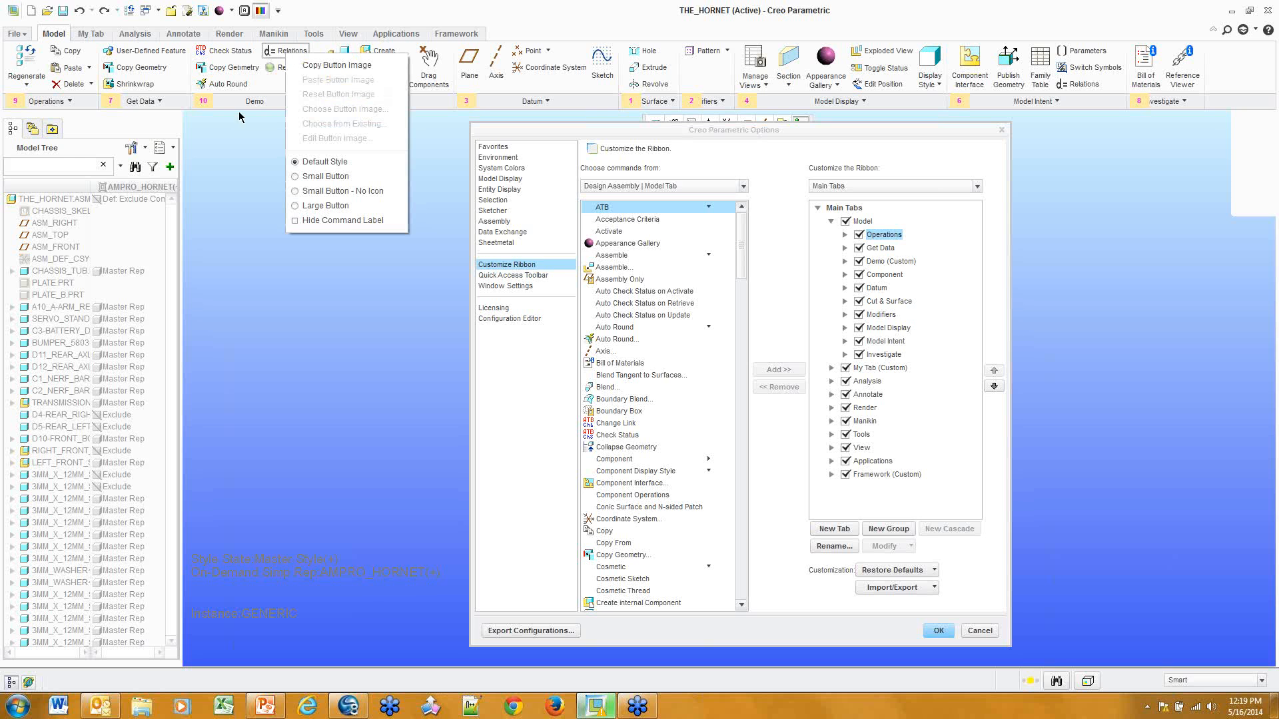
left_click(249, 170)
left_click(377, 104)
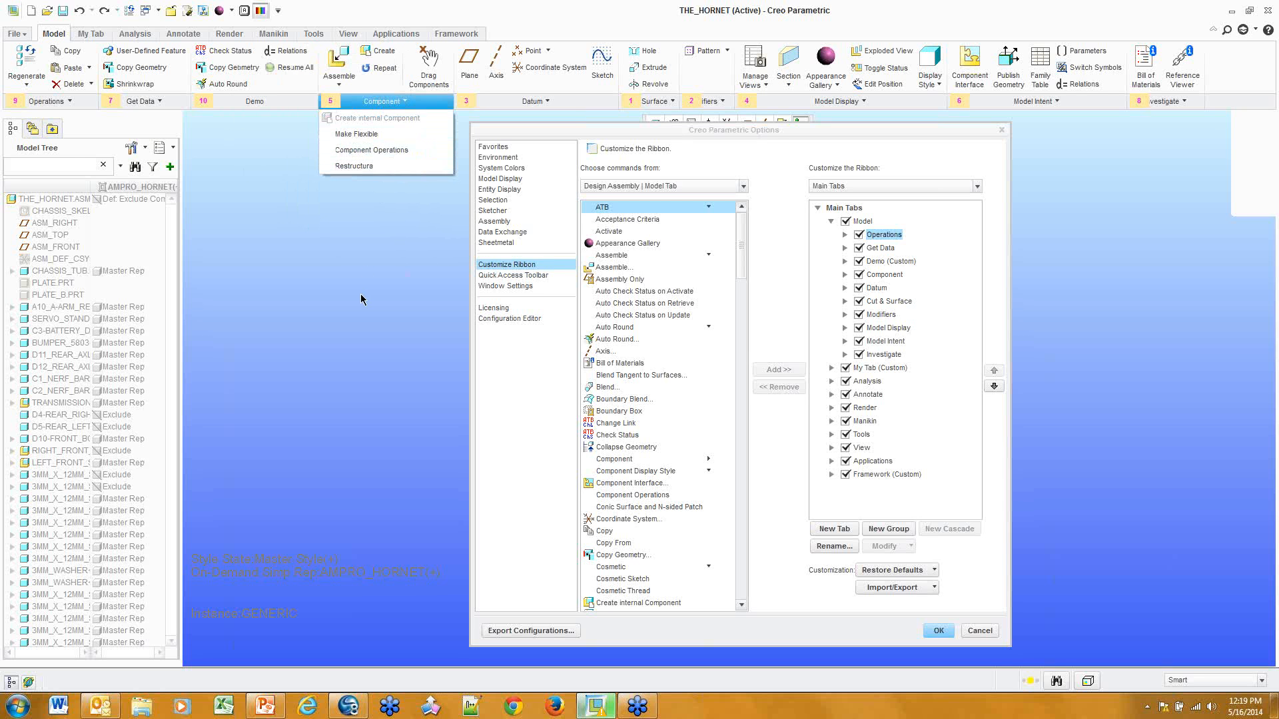
left_click(398, 363)
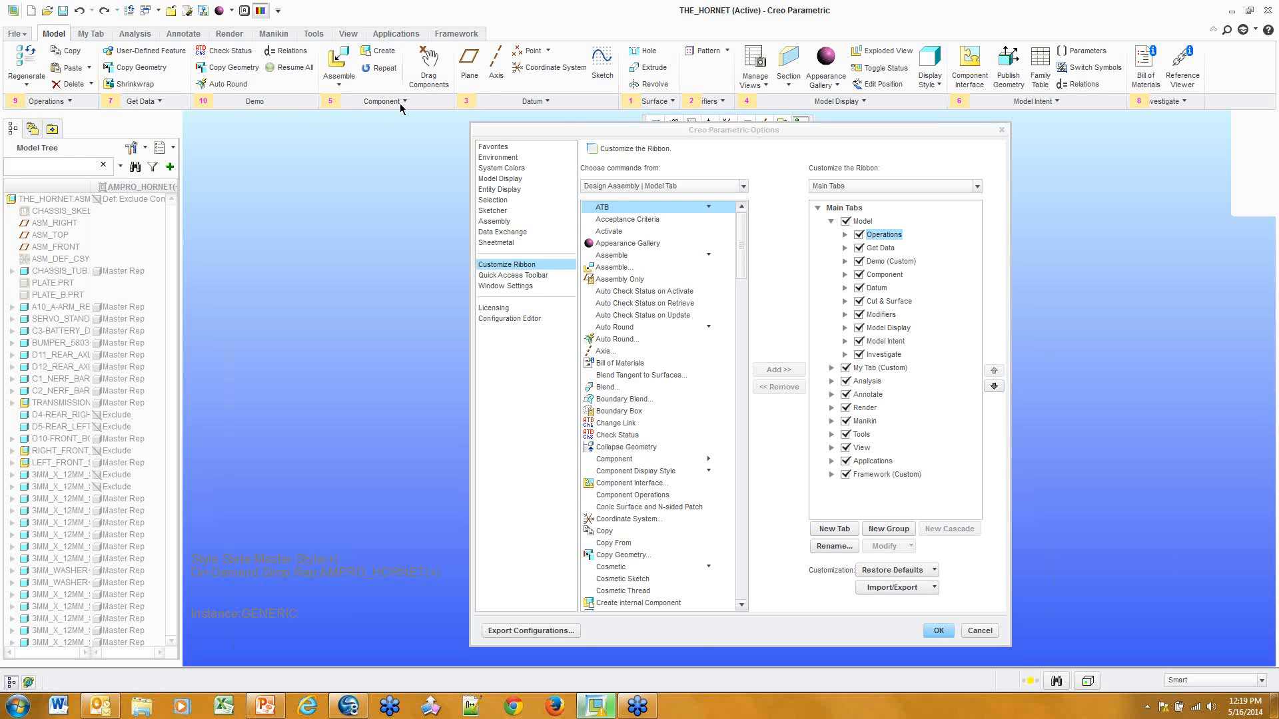
left_click(550, 101)
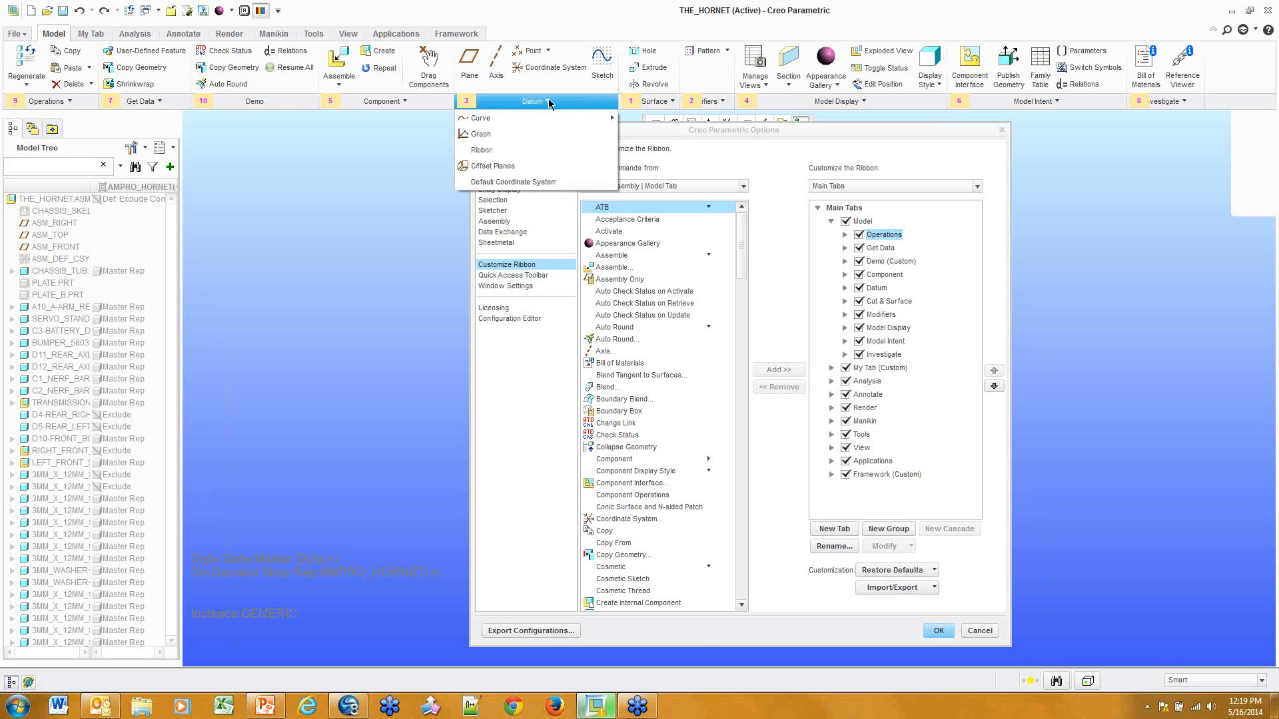
right_click(512, 123)
key("Escape")
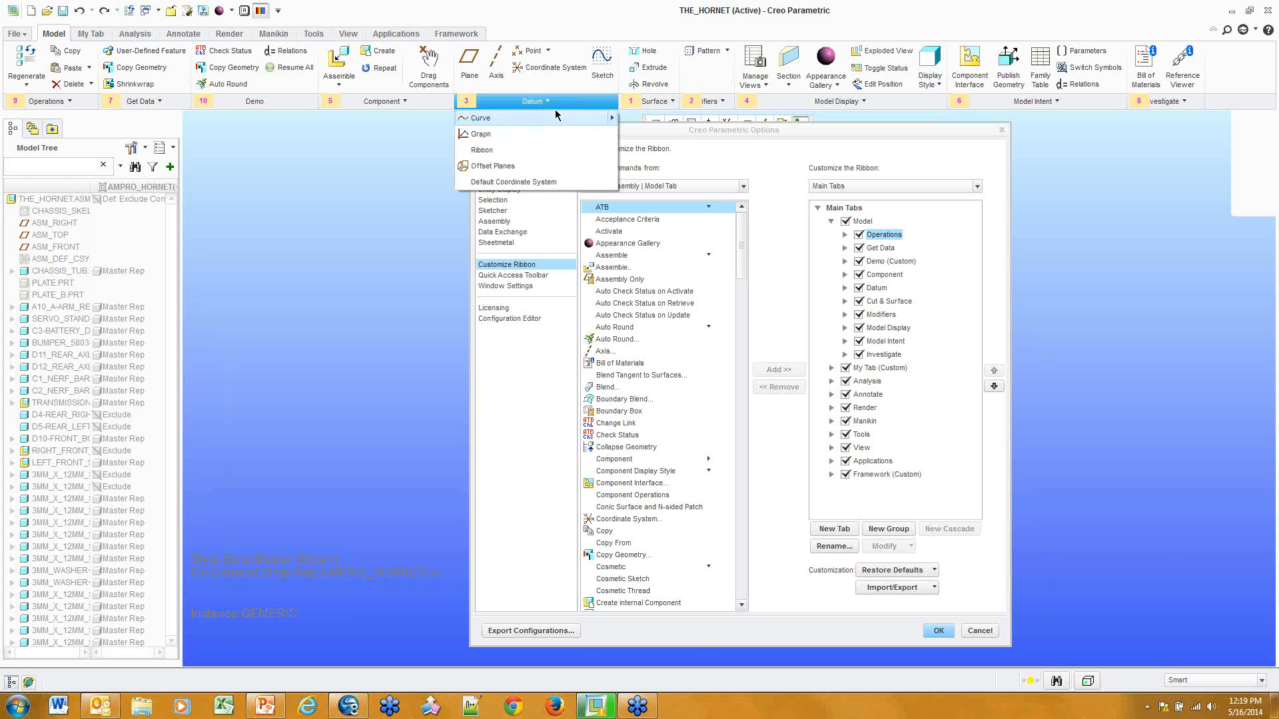
right_click(497, 138)
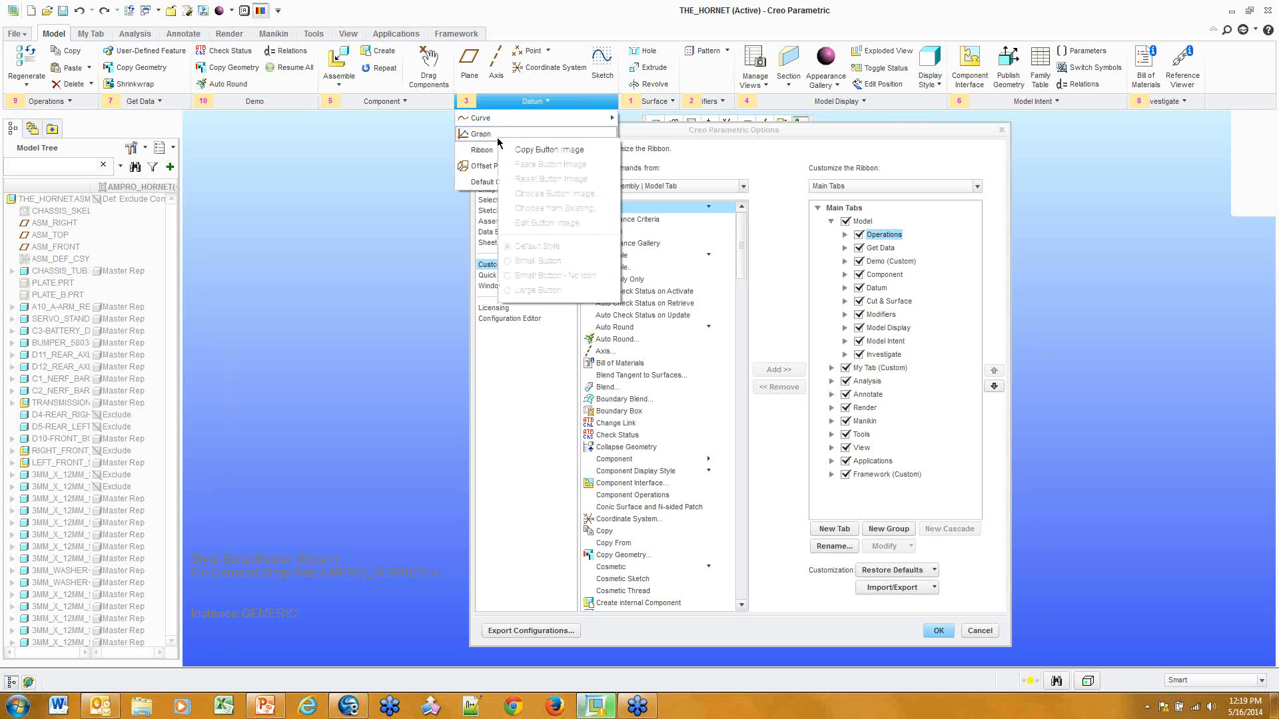
left_click(496, 136)
left_click(944, 629)
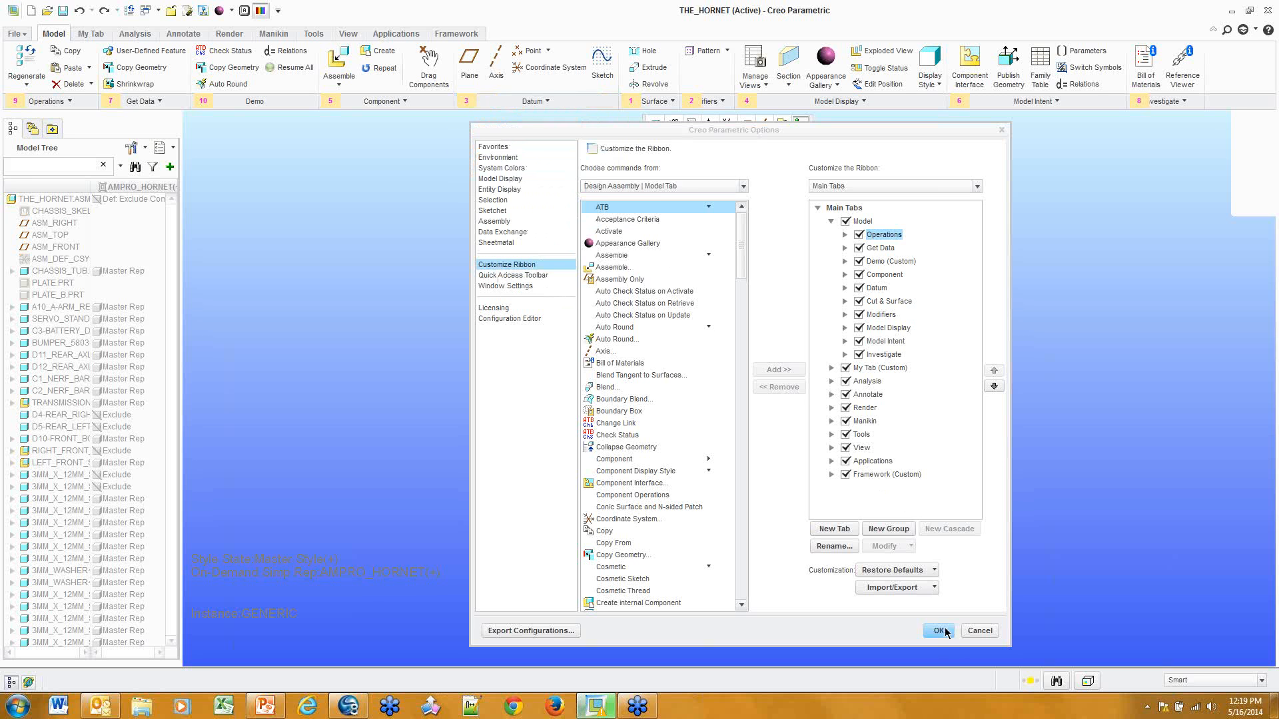
left_click(943, 625)
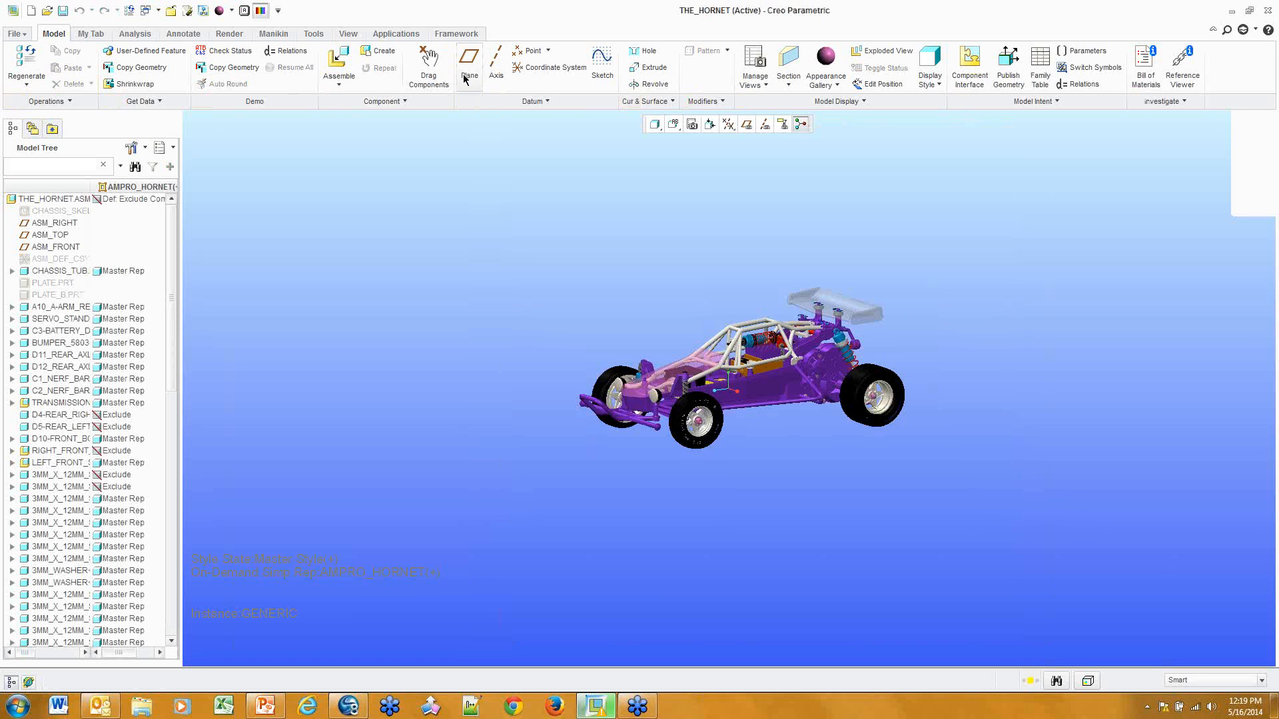
Move the Graph command from the Datum overflow directly into the Datum group
left_click(533, 102)
right_click(541, 132)
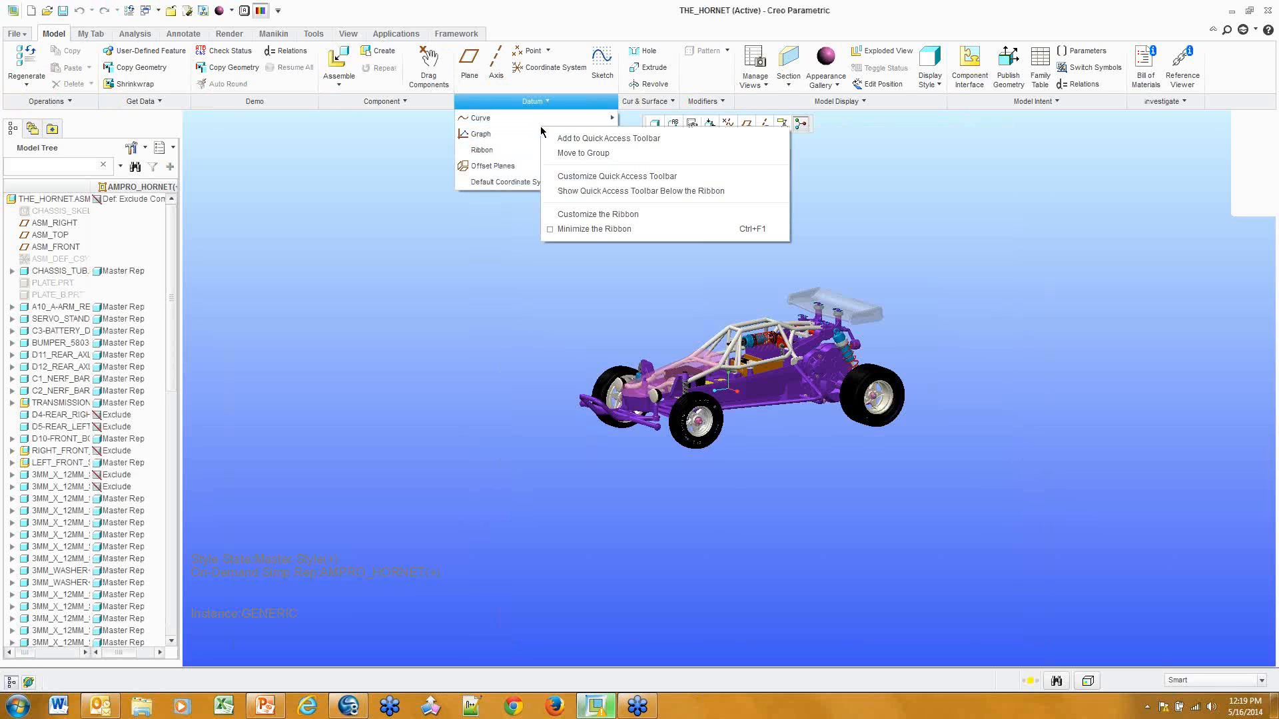
left_click(585, 155)
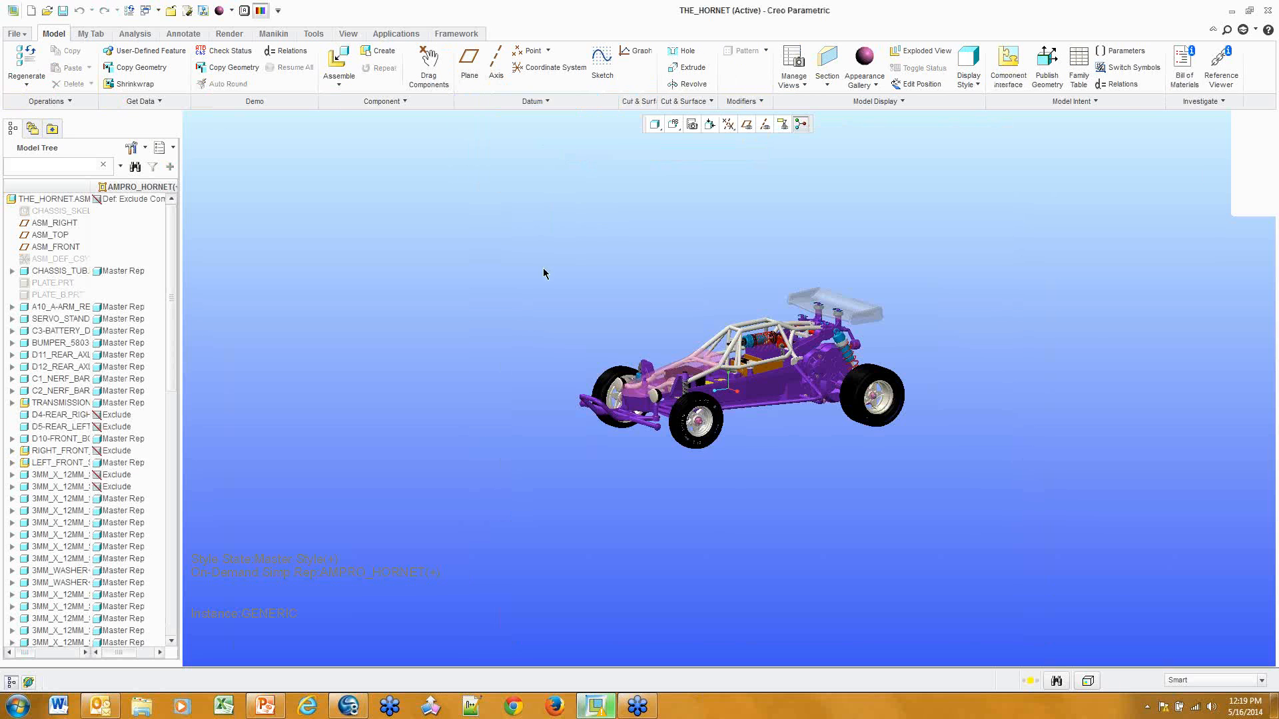
Move Relations into the Demo group's overflow, then remove Graph from the Datum group
right_click(293, 54)
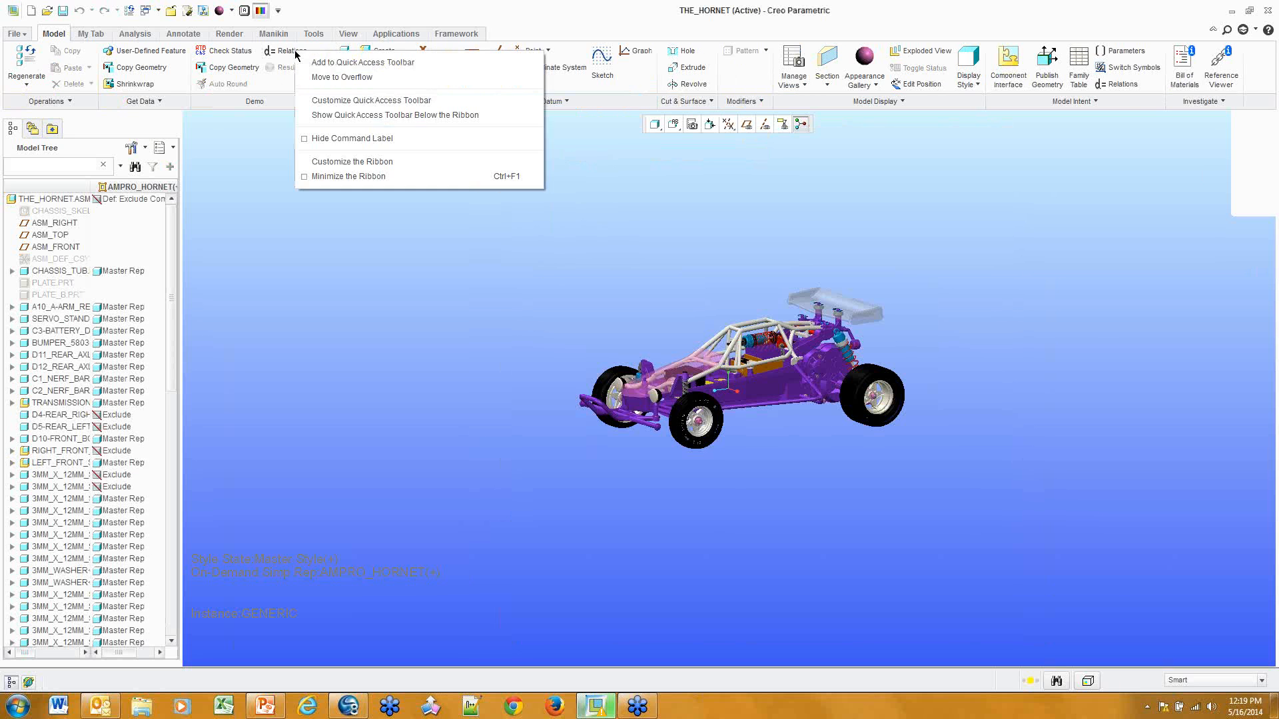
left_click(371, 78)
left_click(266, 103)
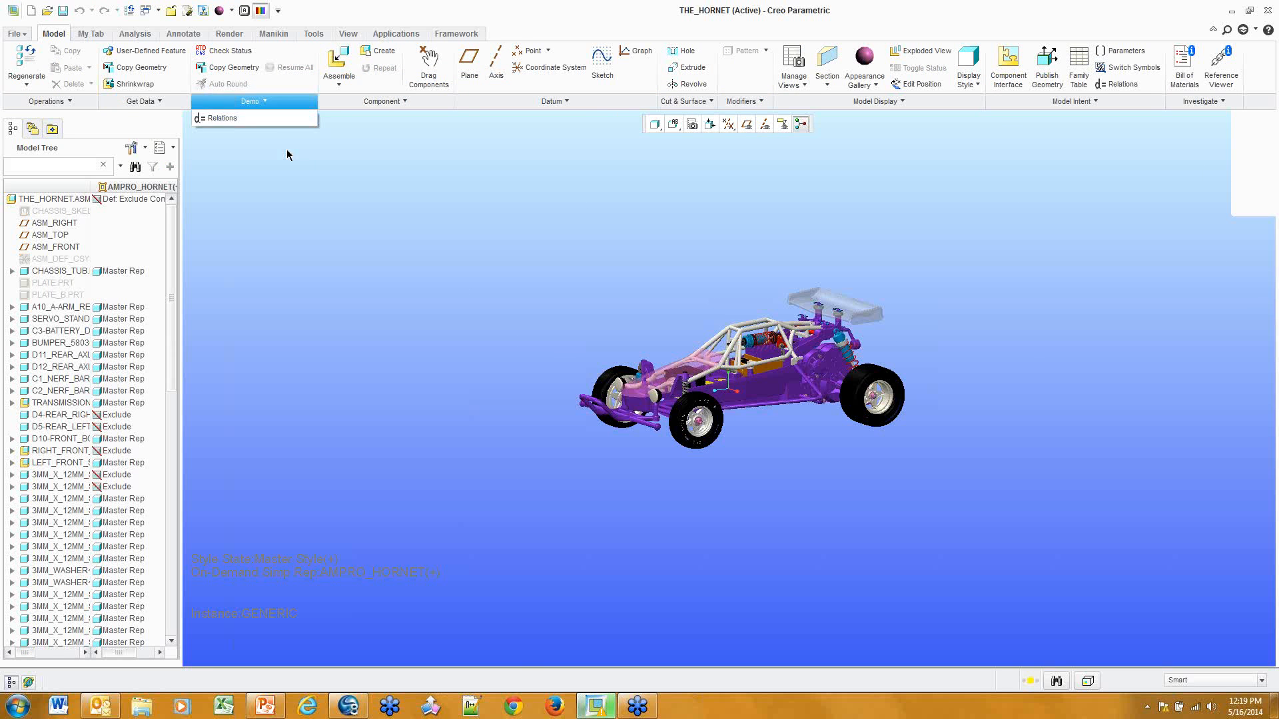
left_click(290, 156)
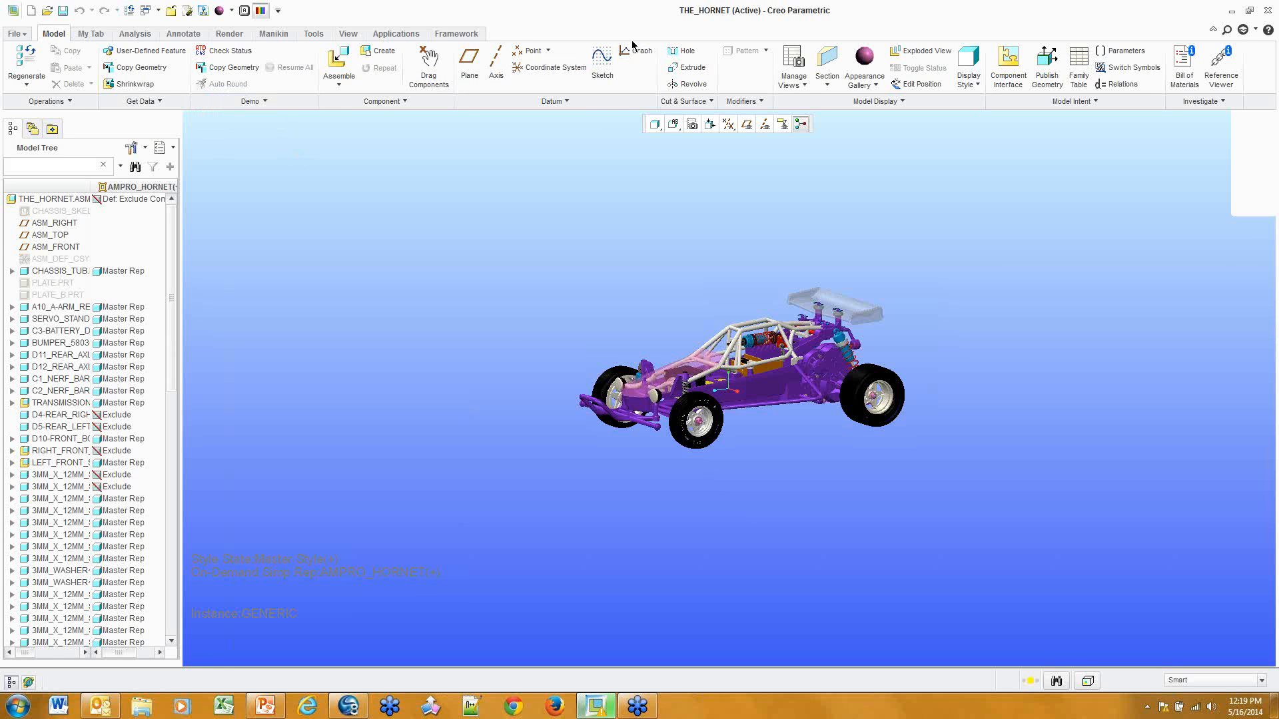
right_click(633, 53)
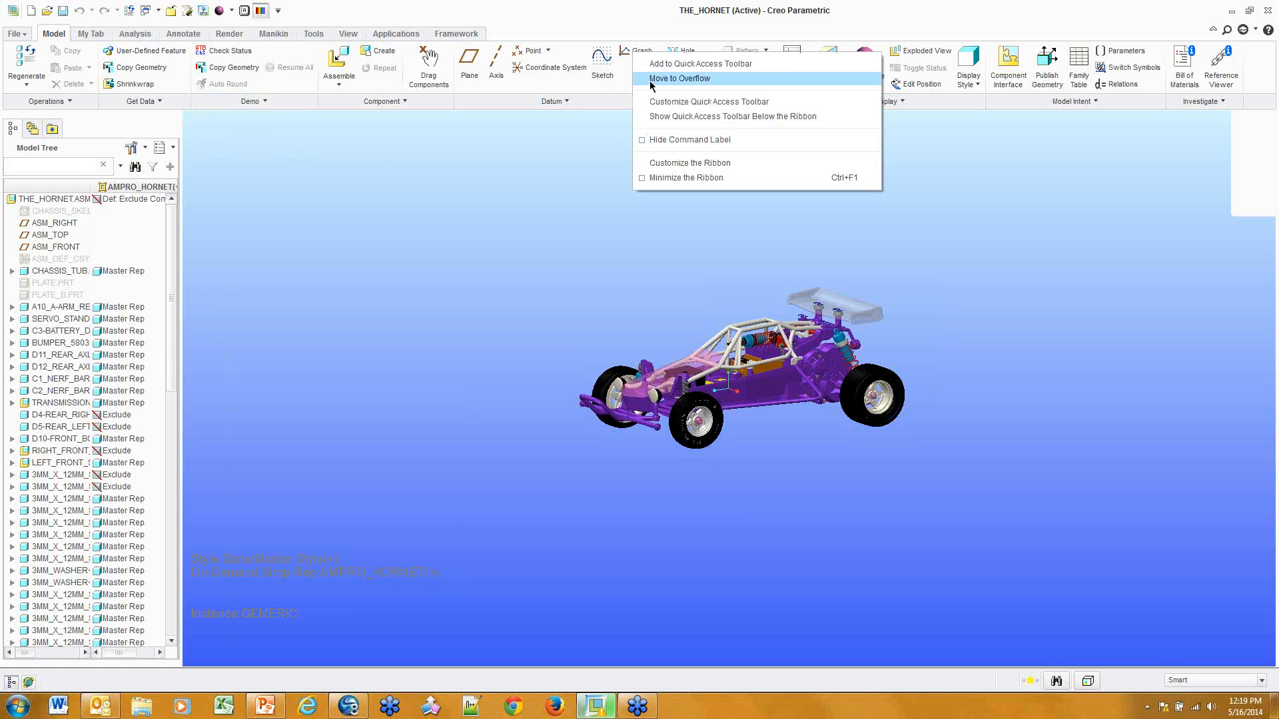
left_click(660, 82)
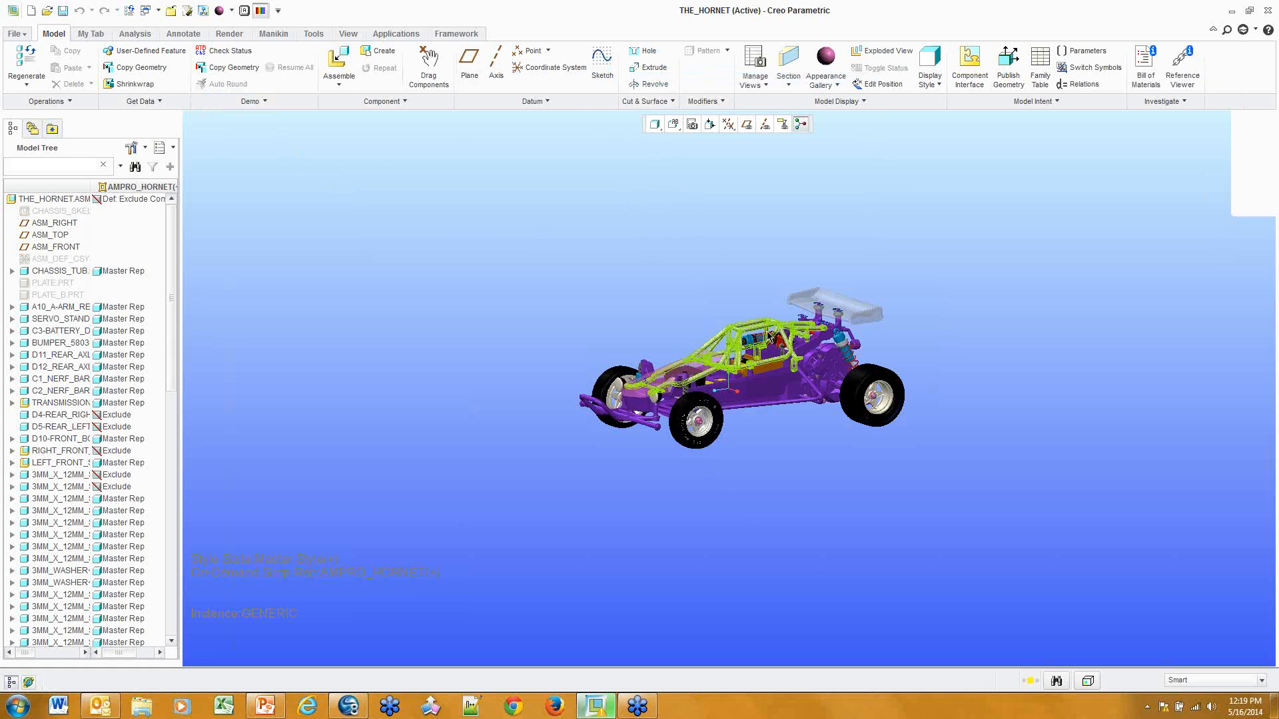
Reposition the car model view and open the Quick Access Toolbar customization settings
scroll(785, 363, "down", 4)
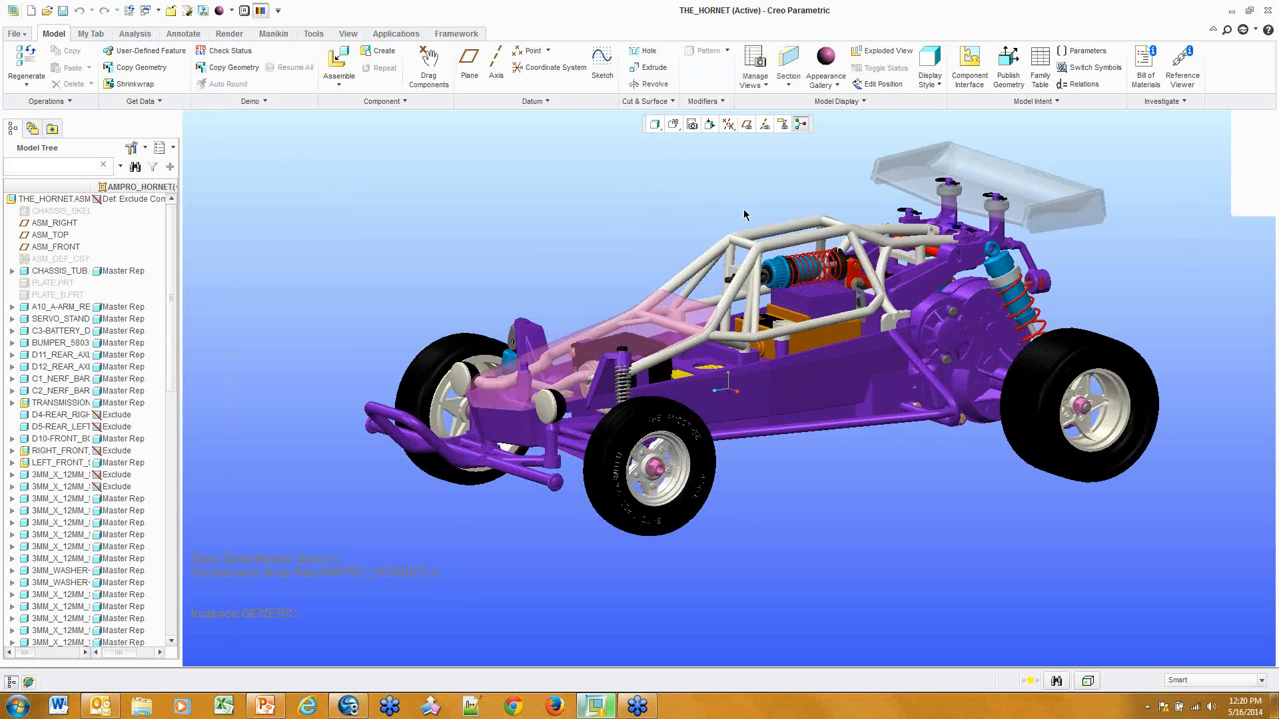
middle_click_drag(808, 217, 756, 243, "shift")
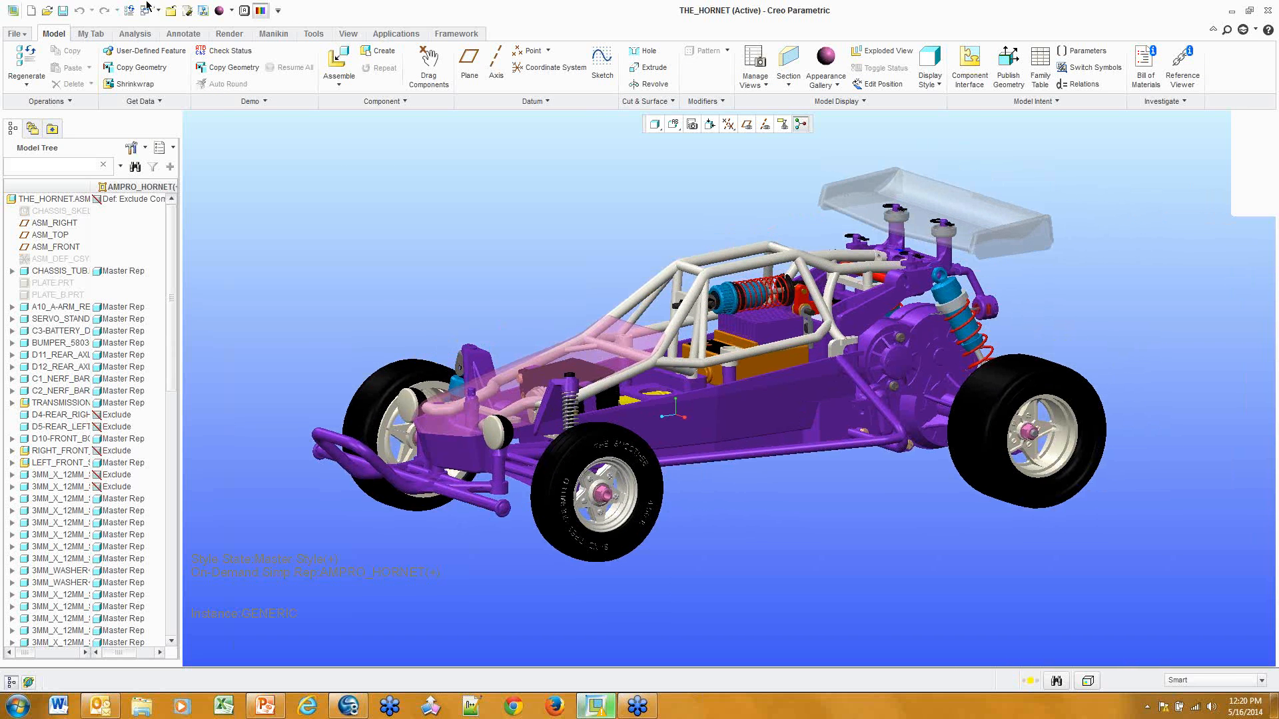
right_click(284, 69)
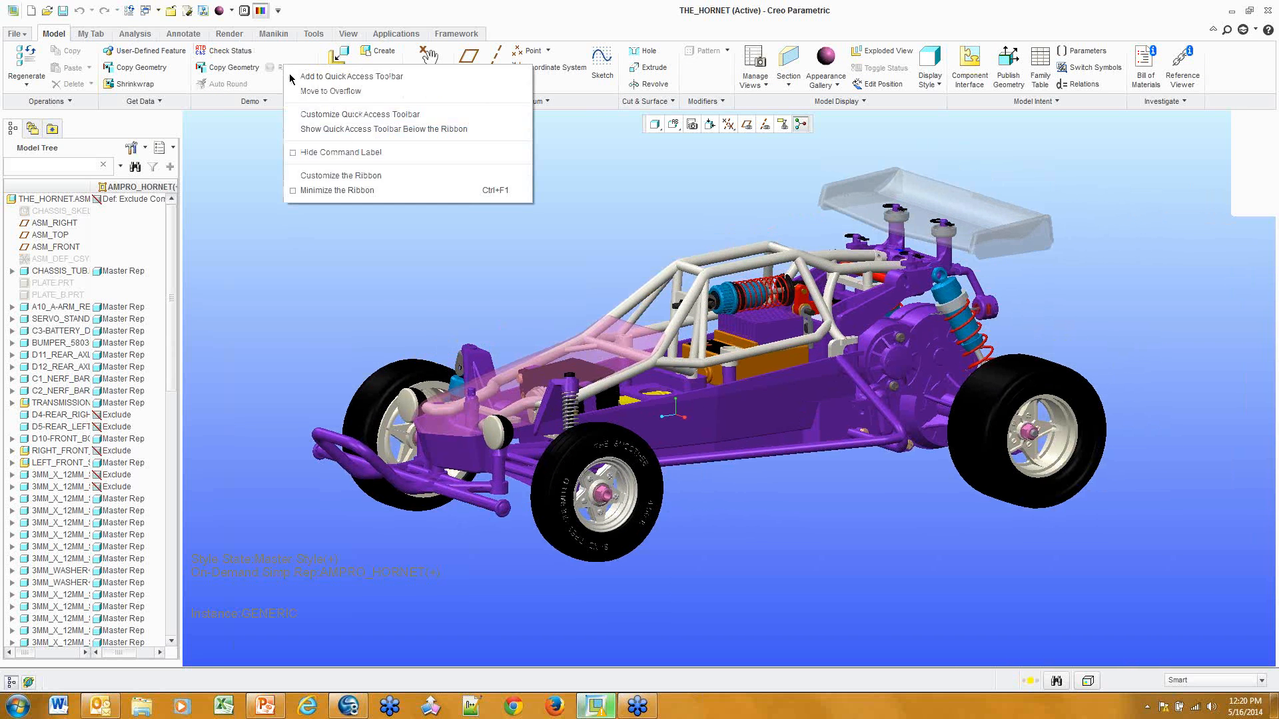
left_click(350, 117)
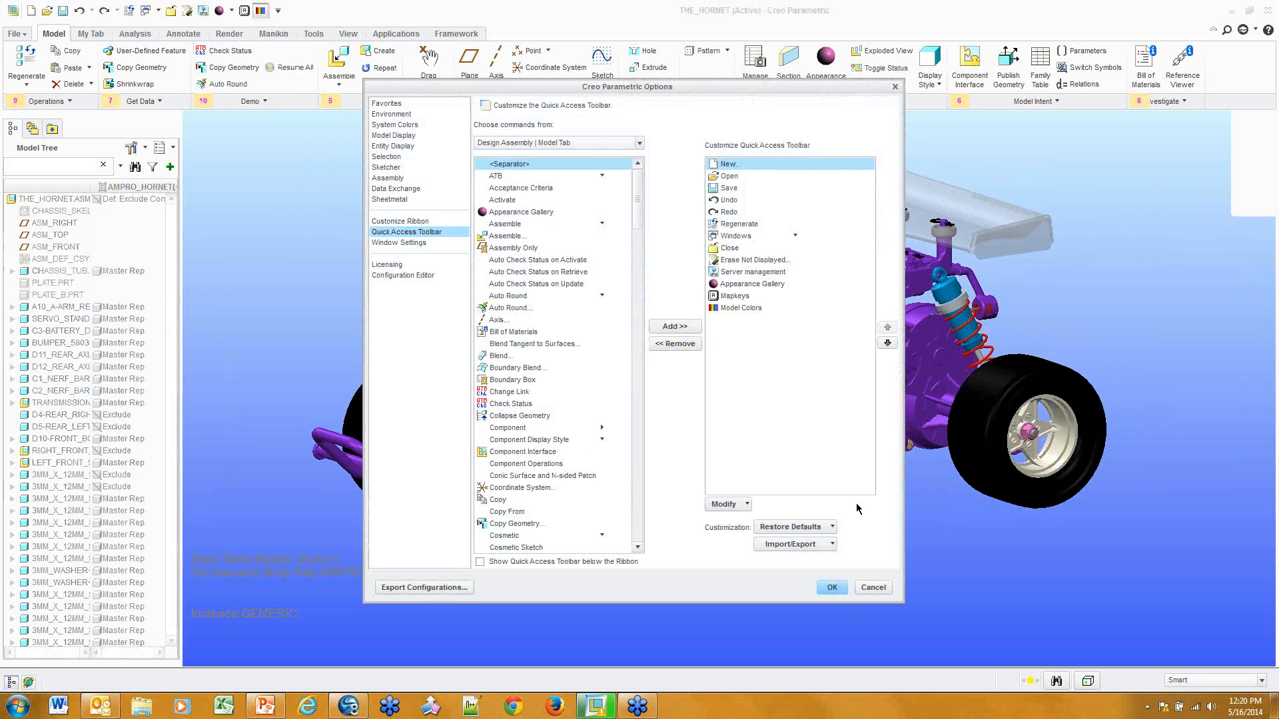
Review the Quick Access Toolbar restore-defaults and import/export choices, then cancel Options
left_click(808, 527)
left_click(808, 527)
left_click(813, 545)
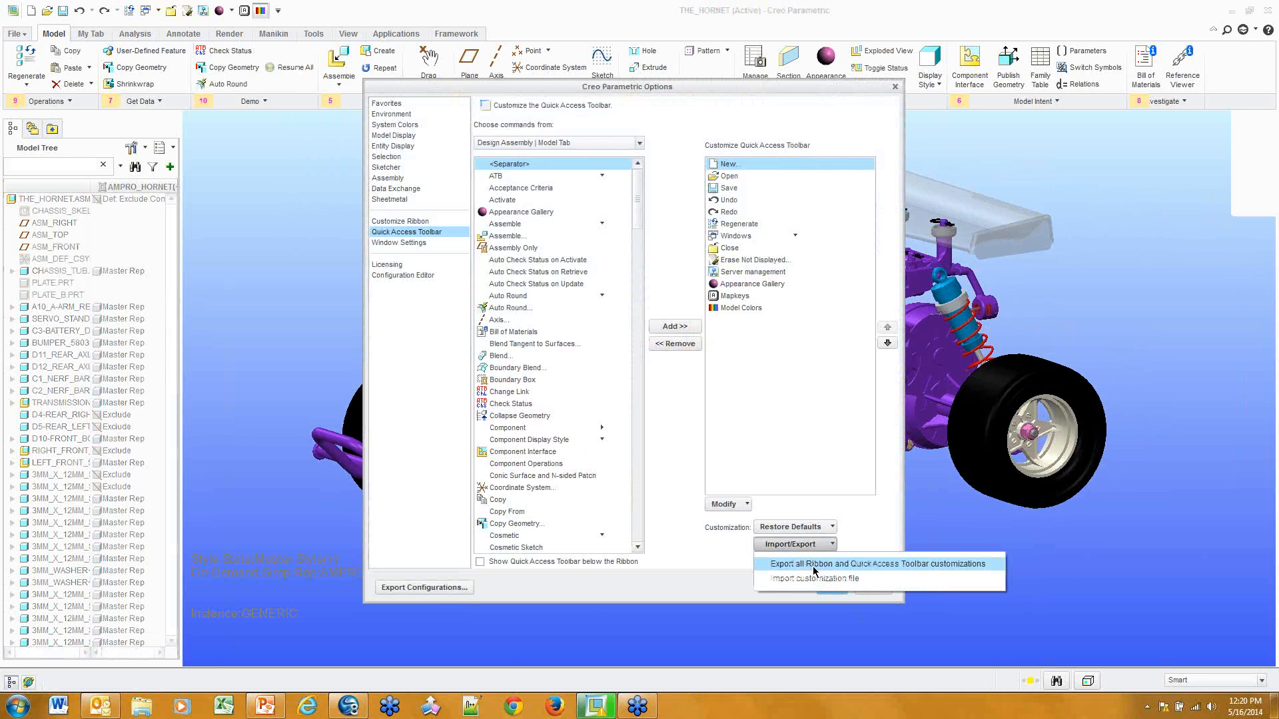
left_click(873, 588)
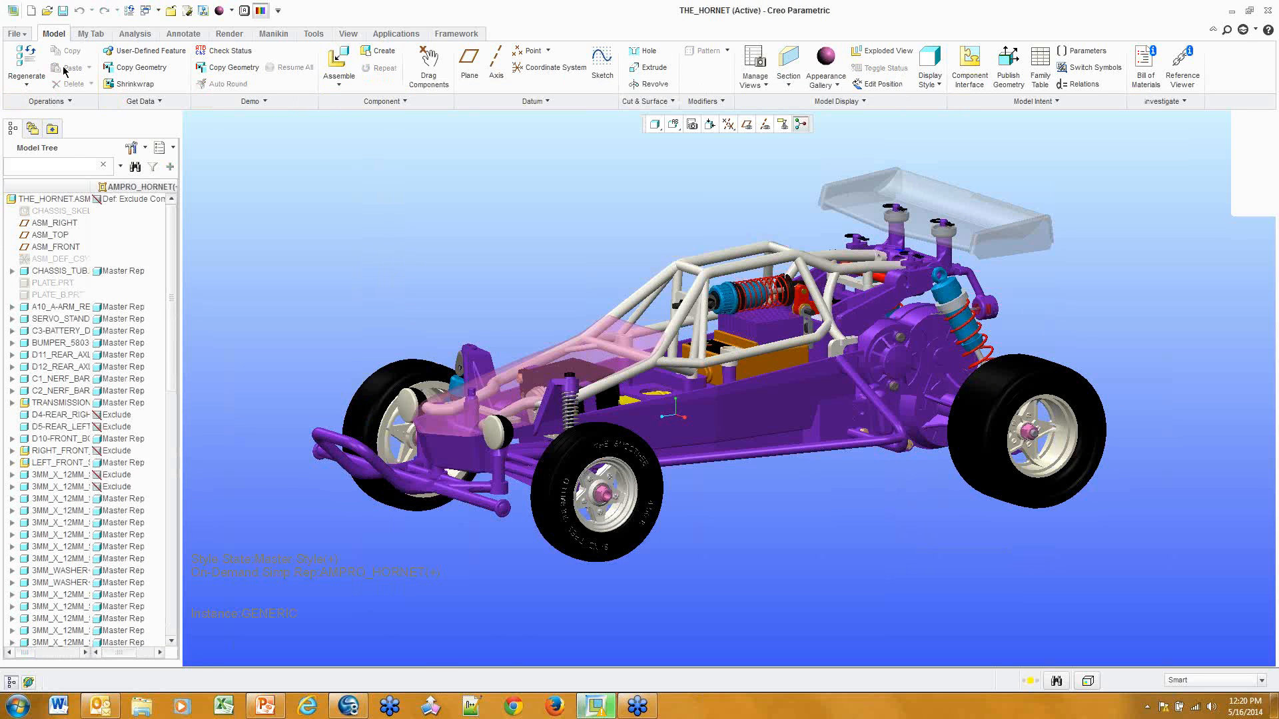
Open Options, compare the Customize Ribbon and Quick Access Toolbar pages, then cancel
left_click(16, 33)
left_click(38, 337)
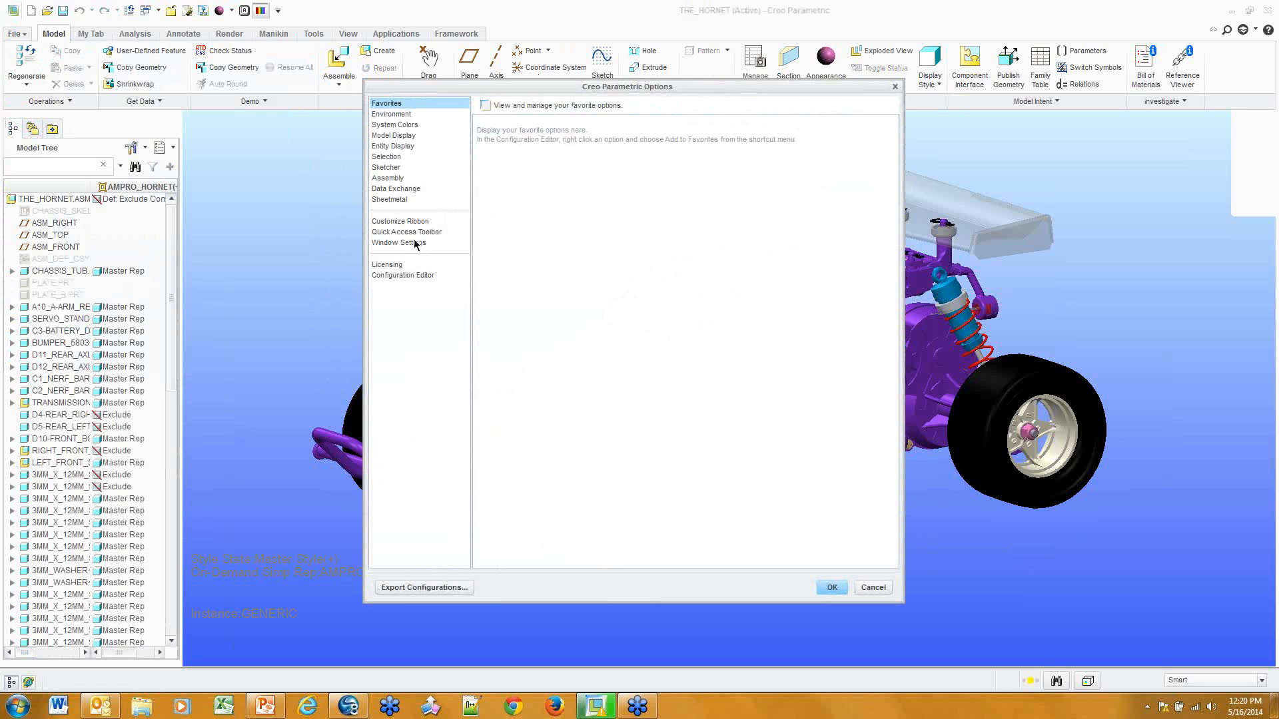
left_click(413, 222)
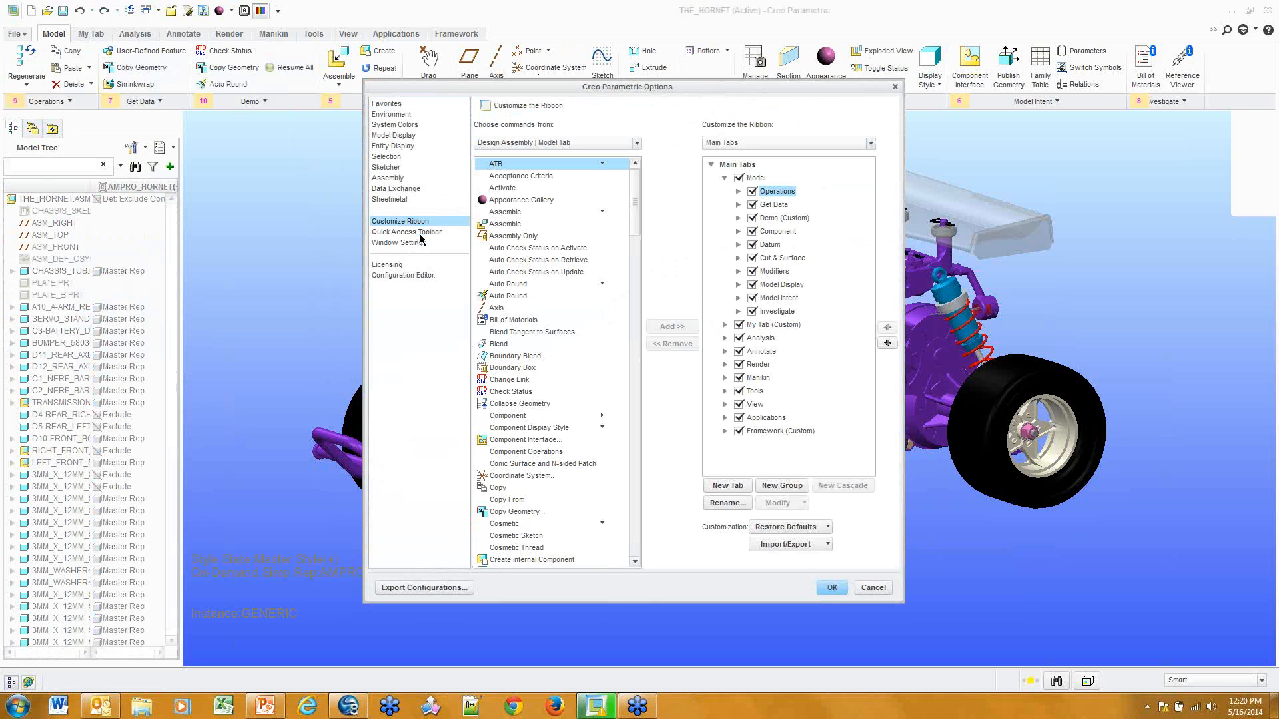
left_click(421, 233)
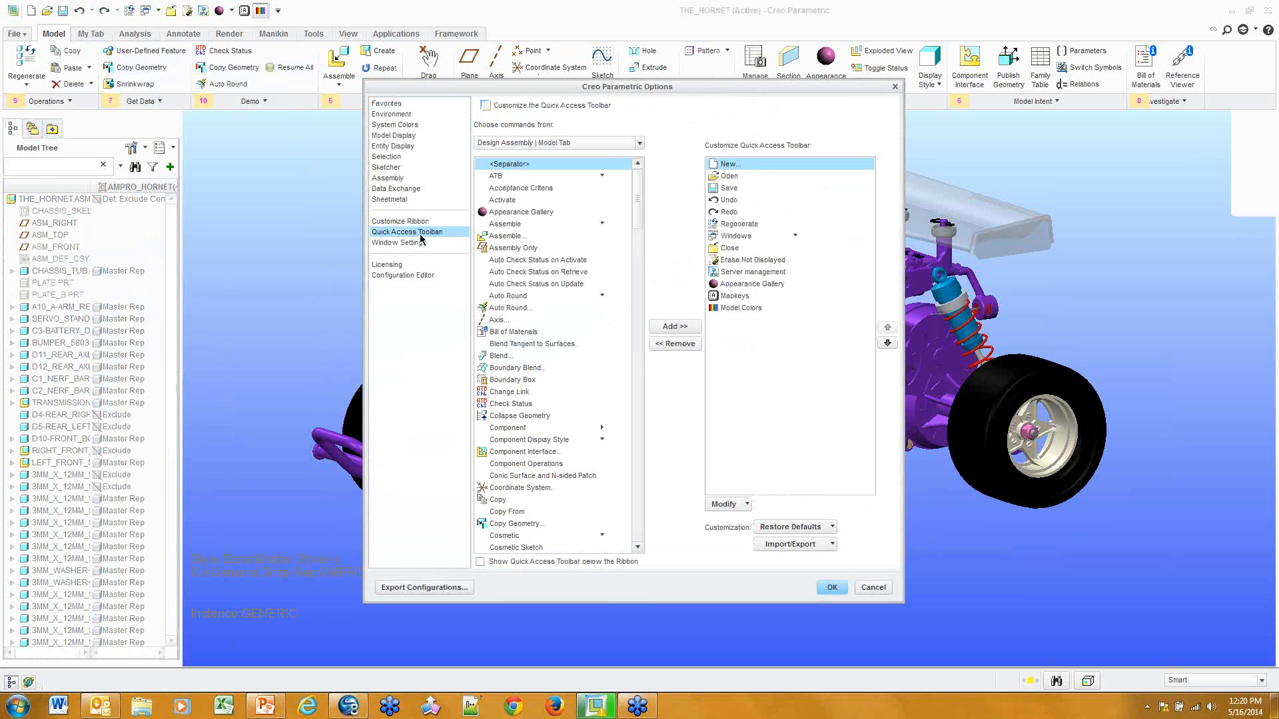
left_click(420, 222)
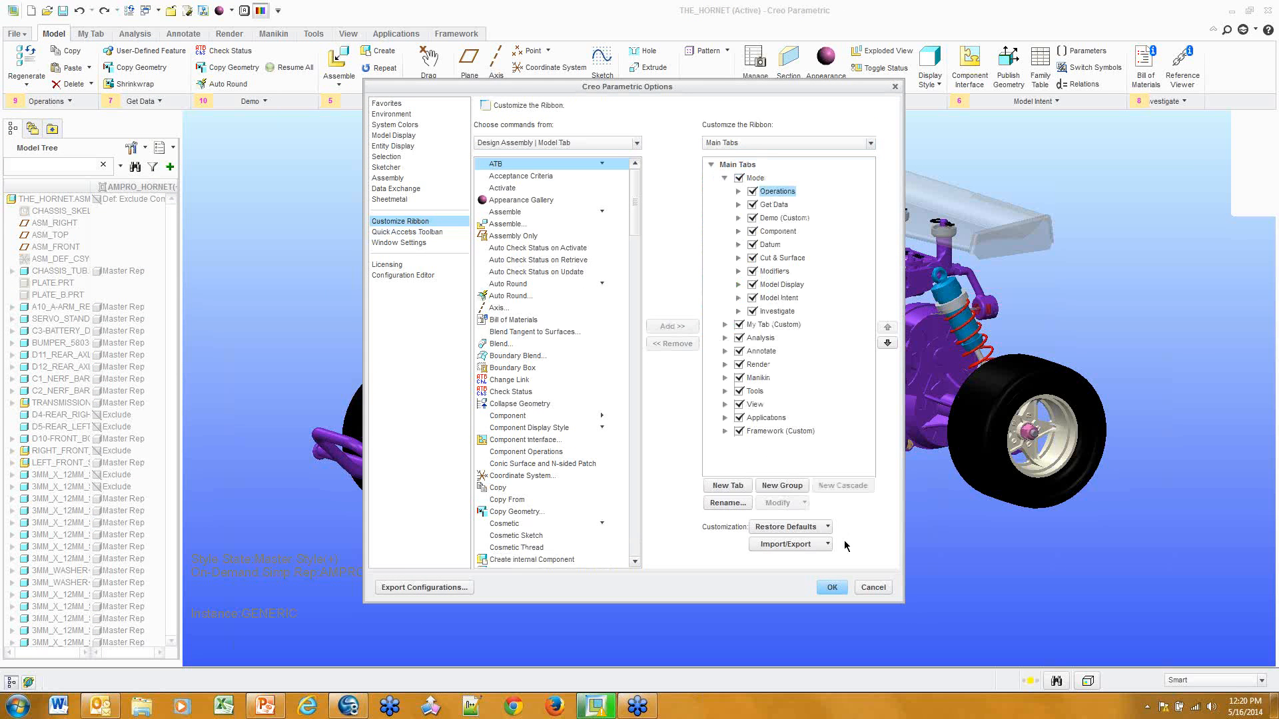
left_click(874, 588)
Reopen Options at the Customize Ribbon page listing the Model tab groups
left_click(18, 33)
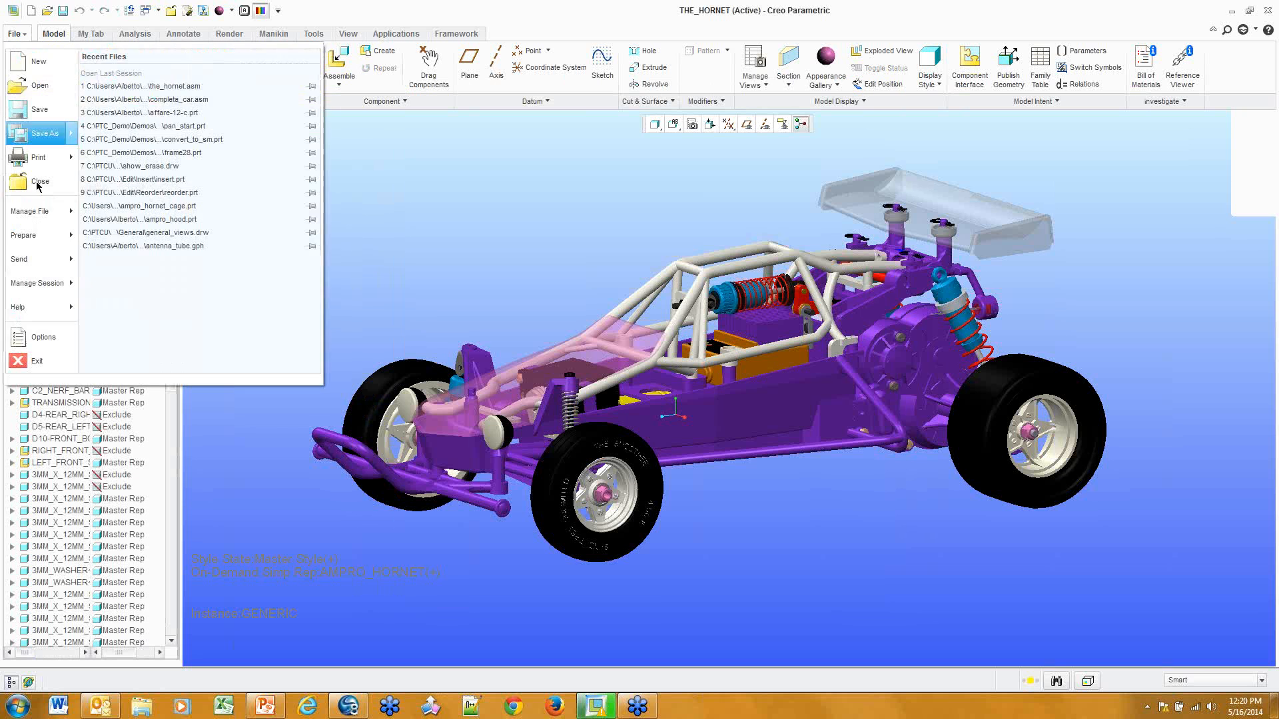
left_click(41, 341)
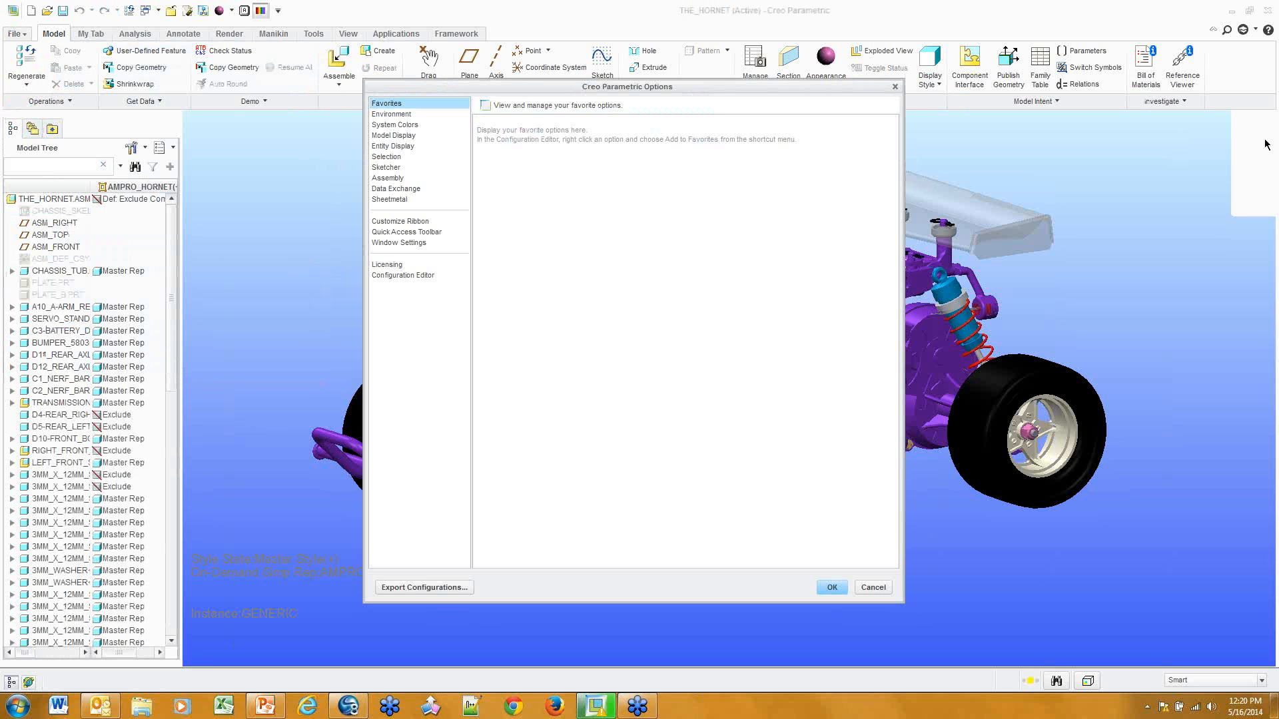
left_click(407, 221)
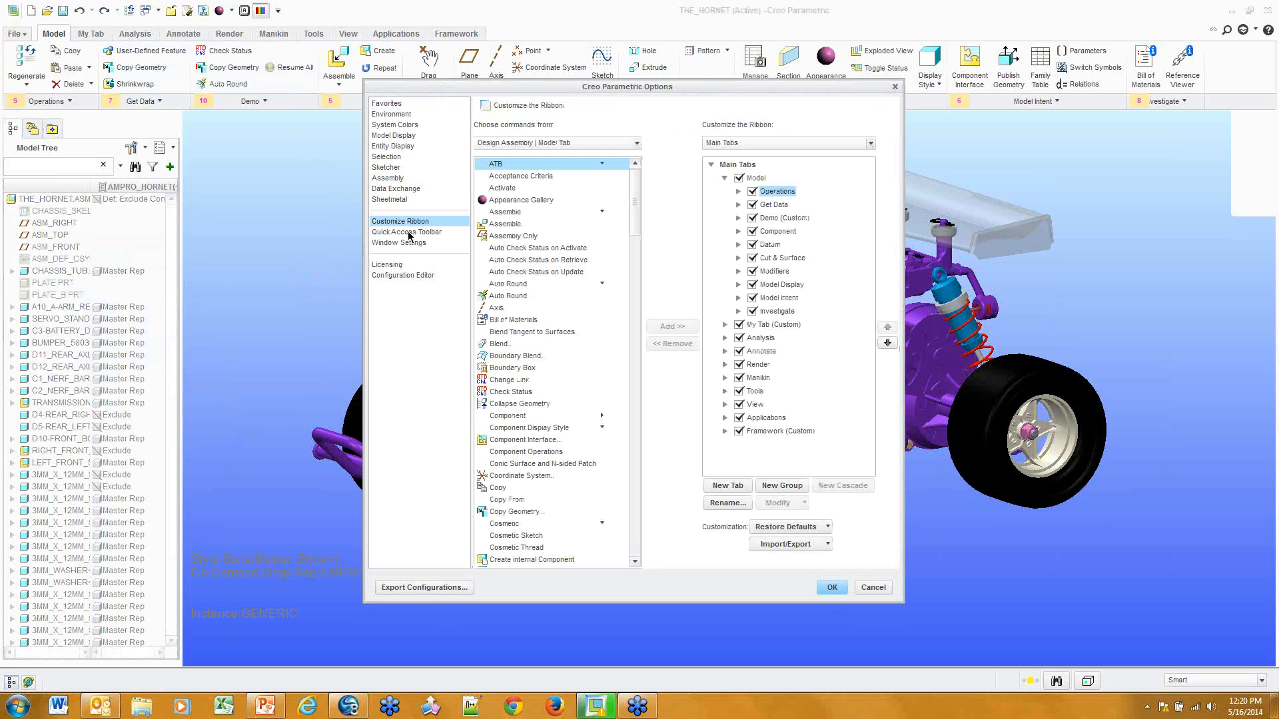
In the Configuration Editor, search option names and descriptions for 'custom'
left_click(413, 280)
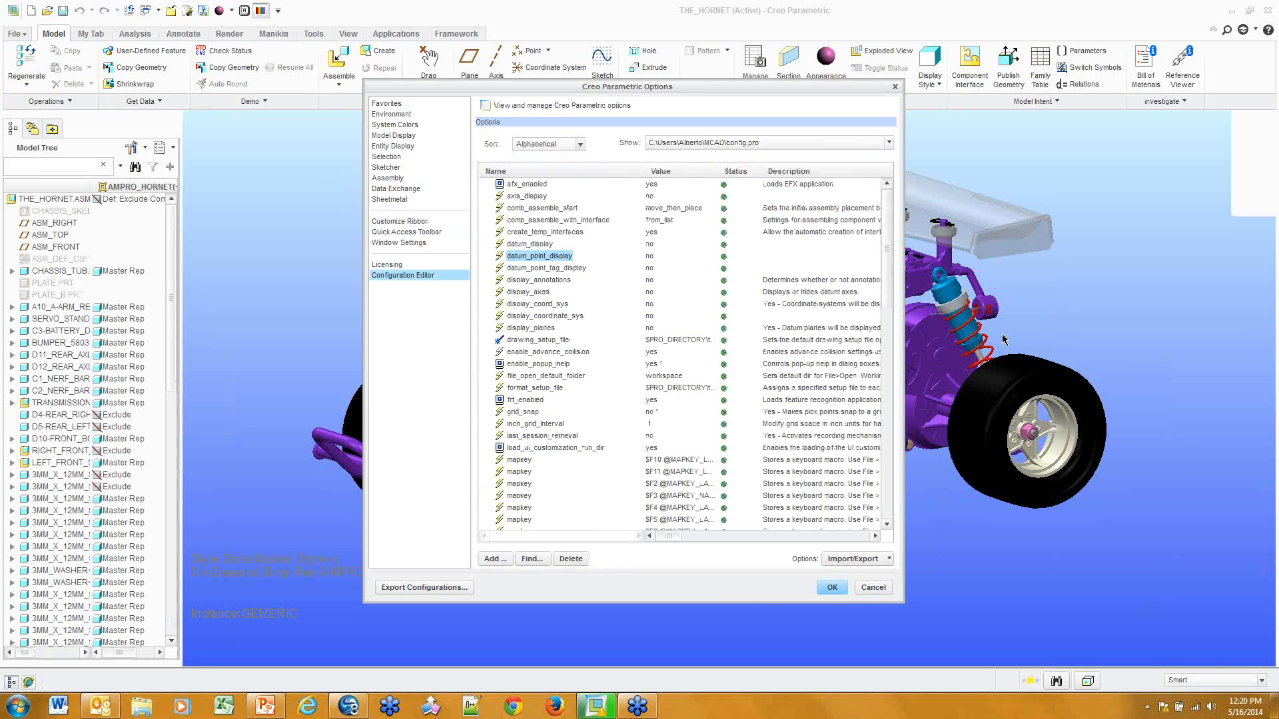
left_click(532, 560)
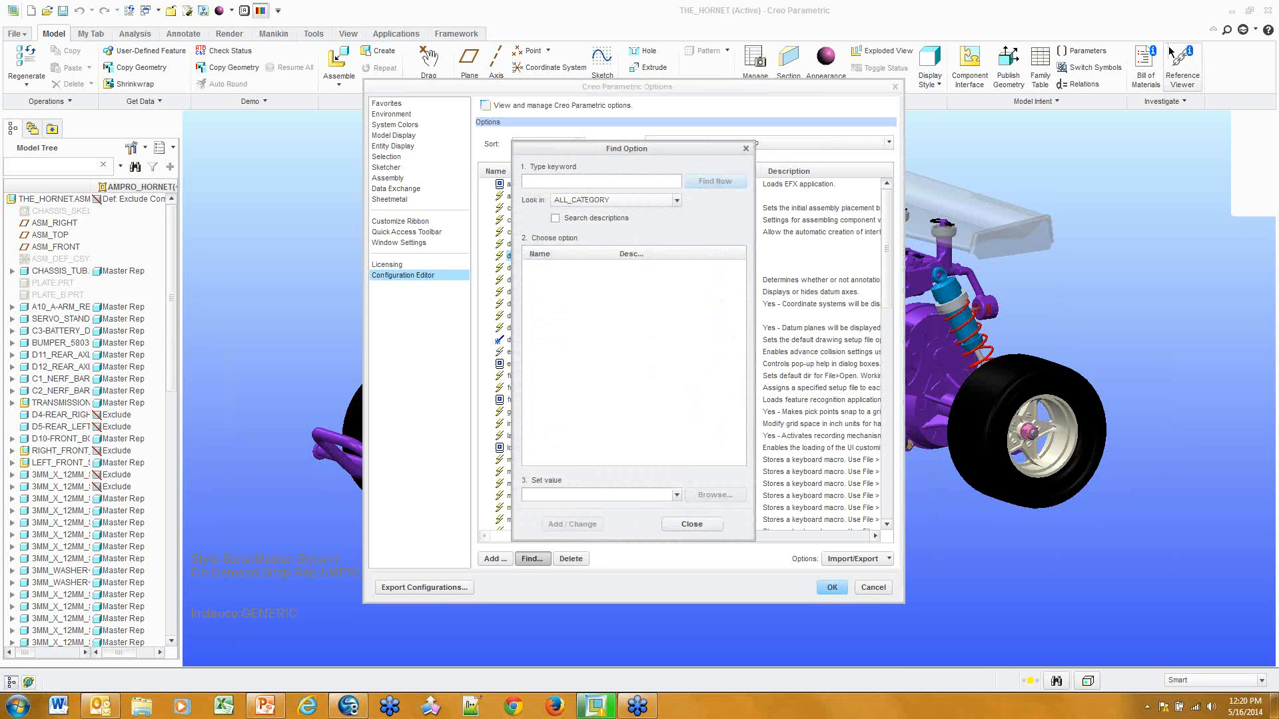
left_click_drag(666, 150, 802, 159)
left_click(691, 228)
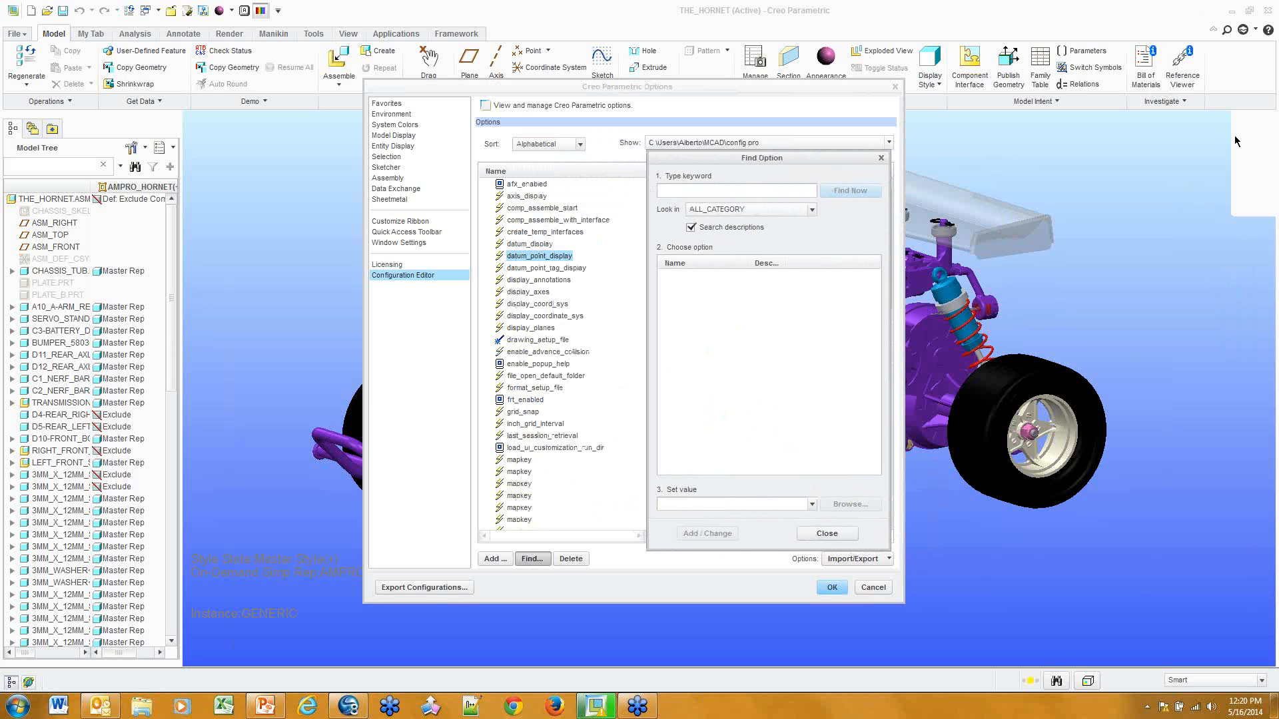
type("pa")
key("BackSpace")
type("cus")
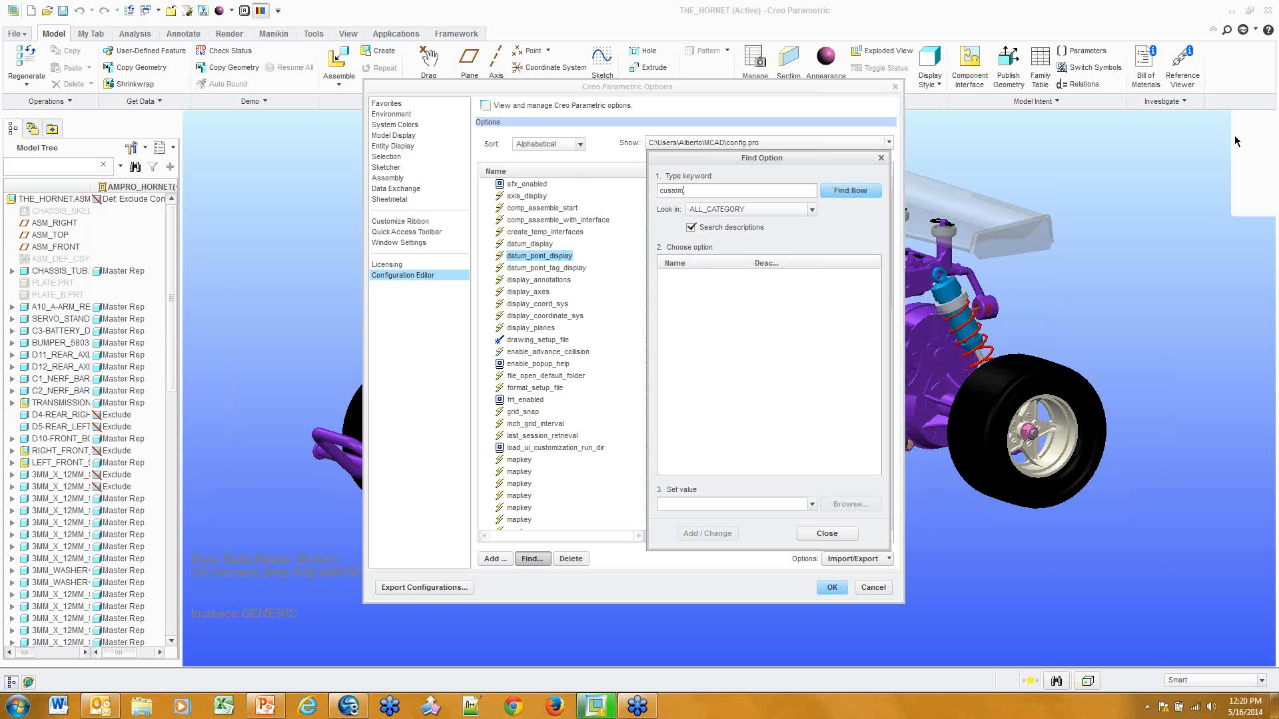
type("tom")
key("Return")
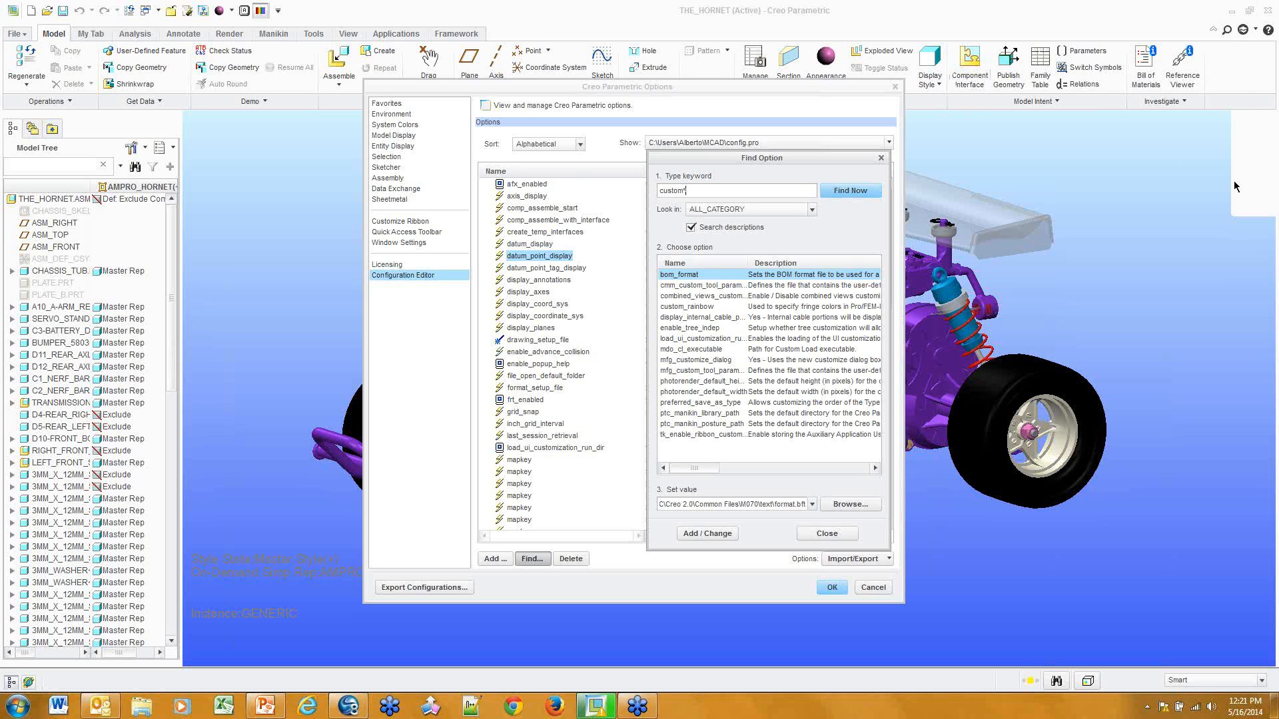
Set load_ui_customization_run_dir to yes and verify the value in the option list
left_click_drag(891, 409, 1084, 410)
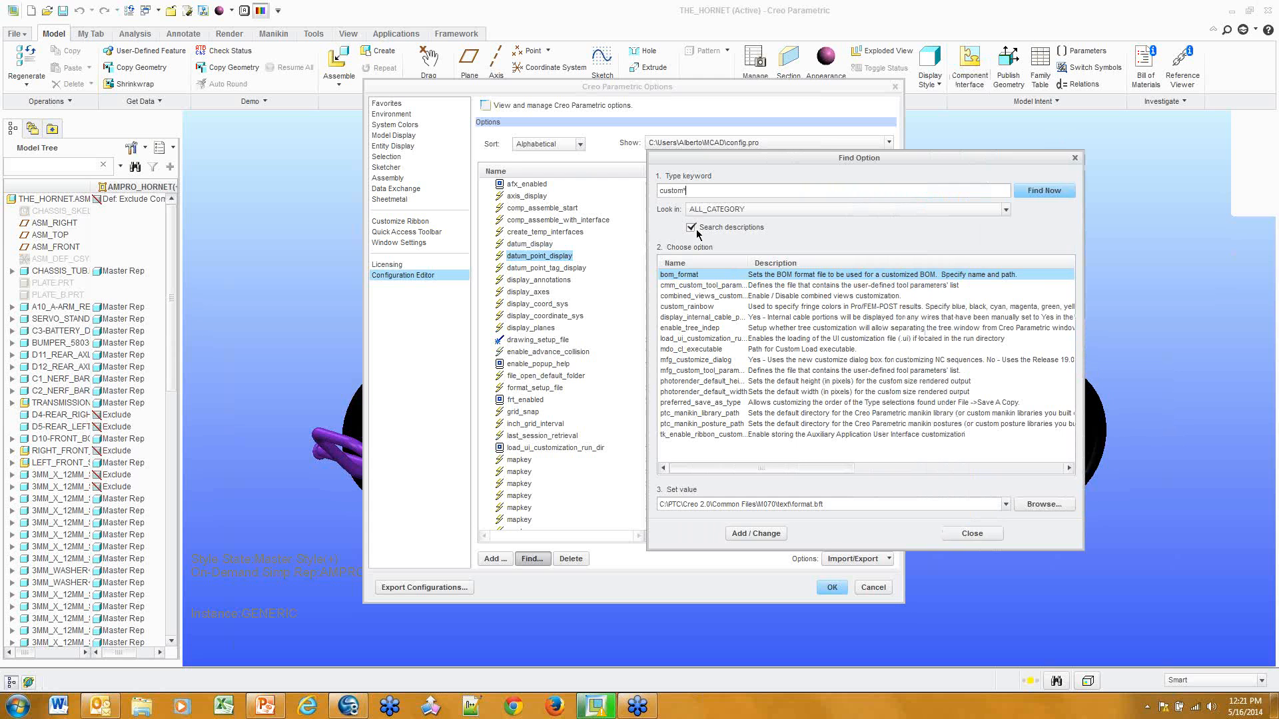
left_click_drag(747, 263, 776, 265)
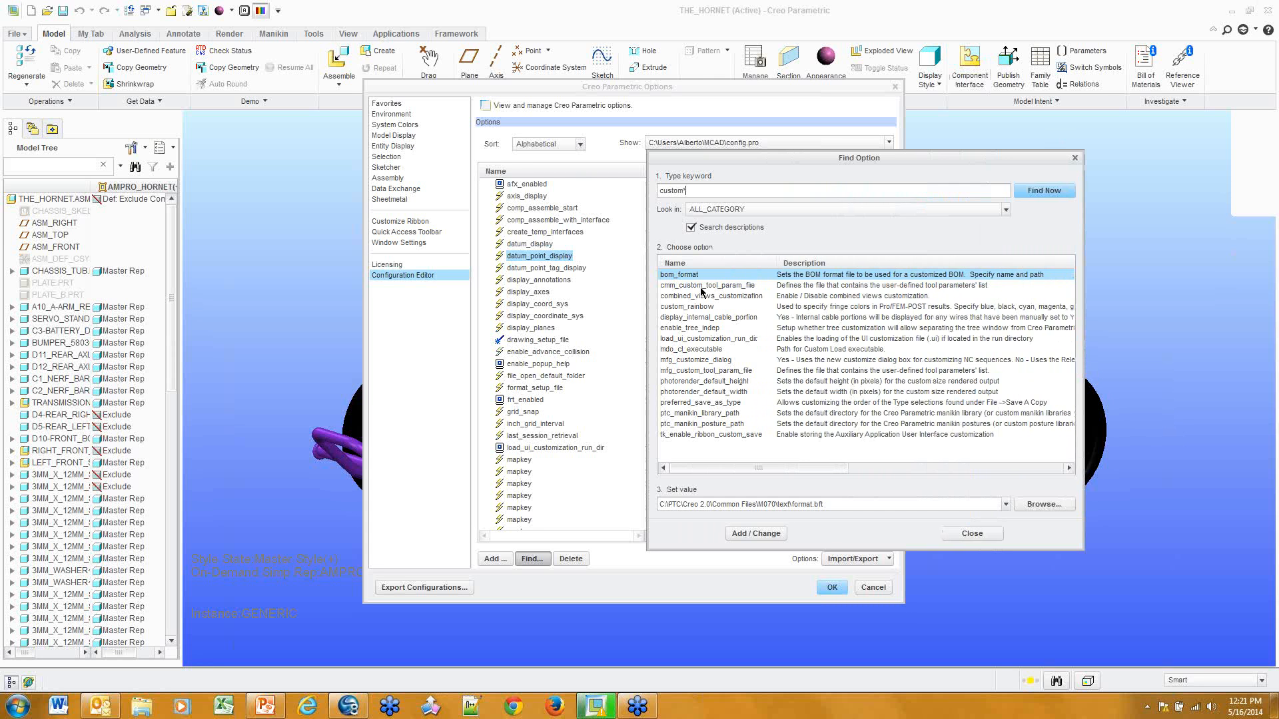
left_click(699, 340)
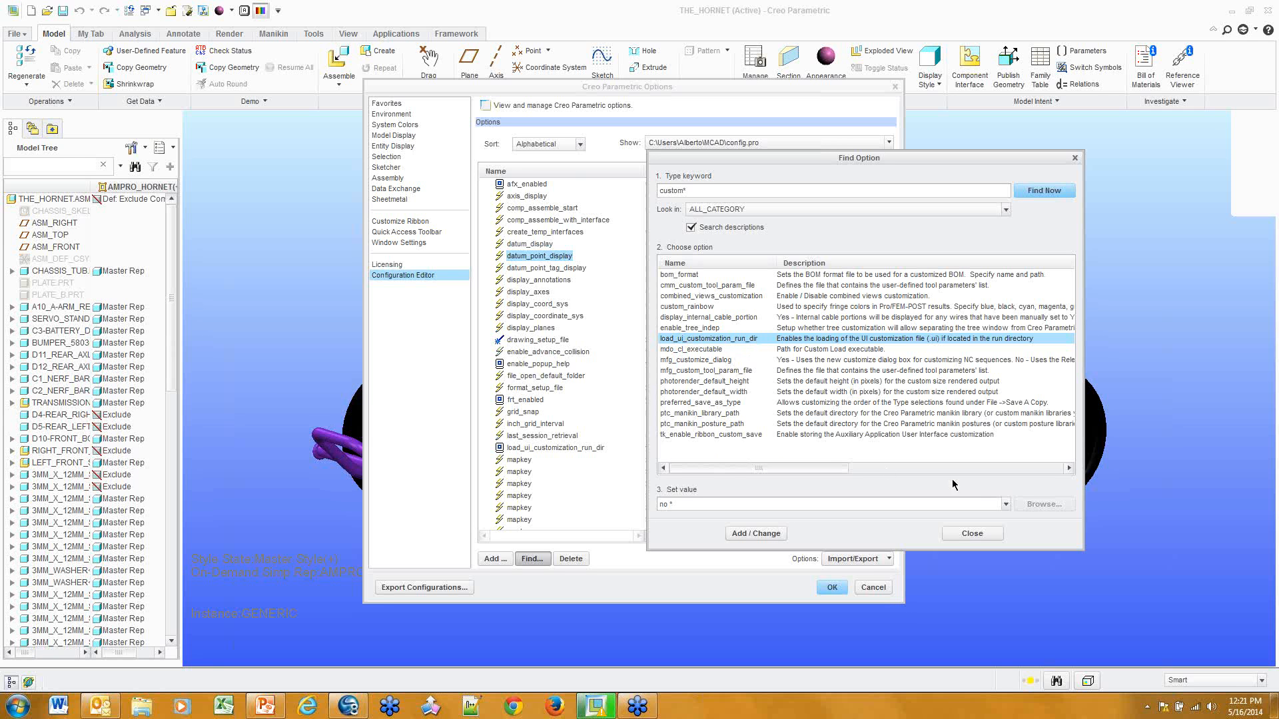
left_click(1006, 505)
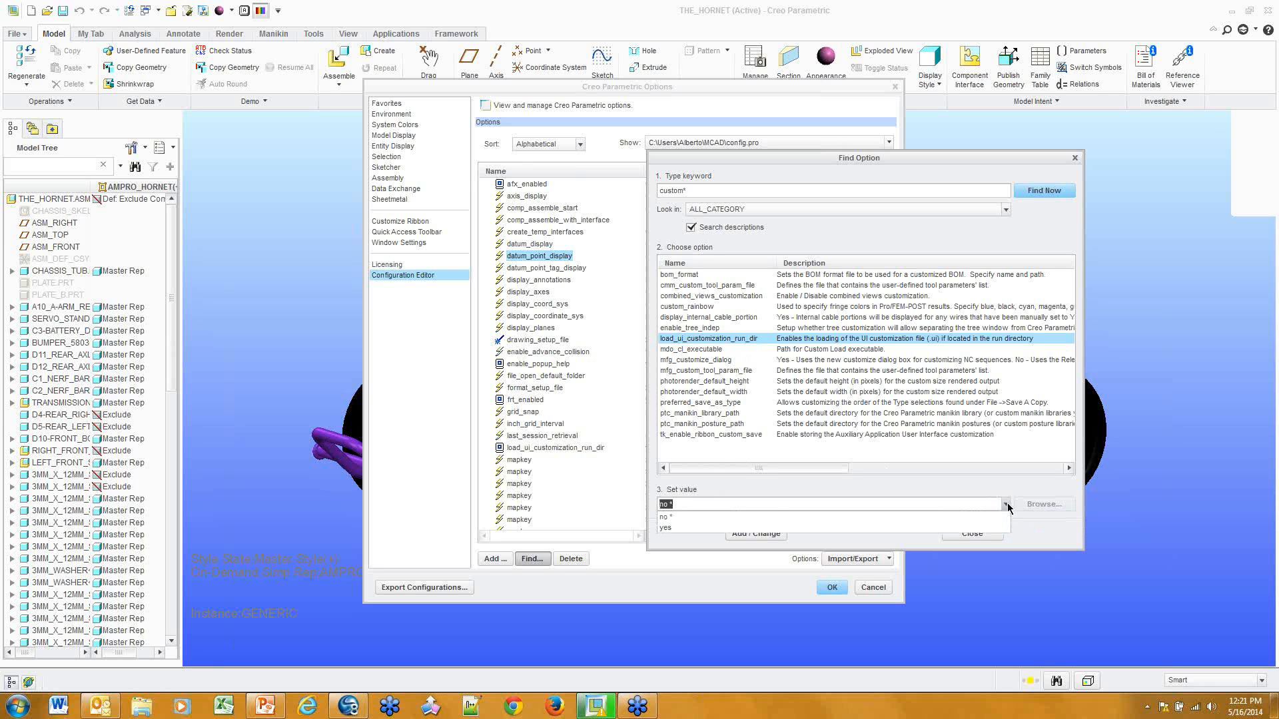
left_click(745, 529)
left_click(997, 535)
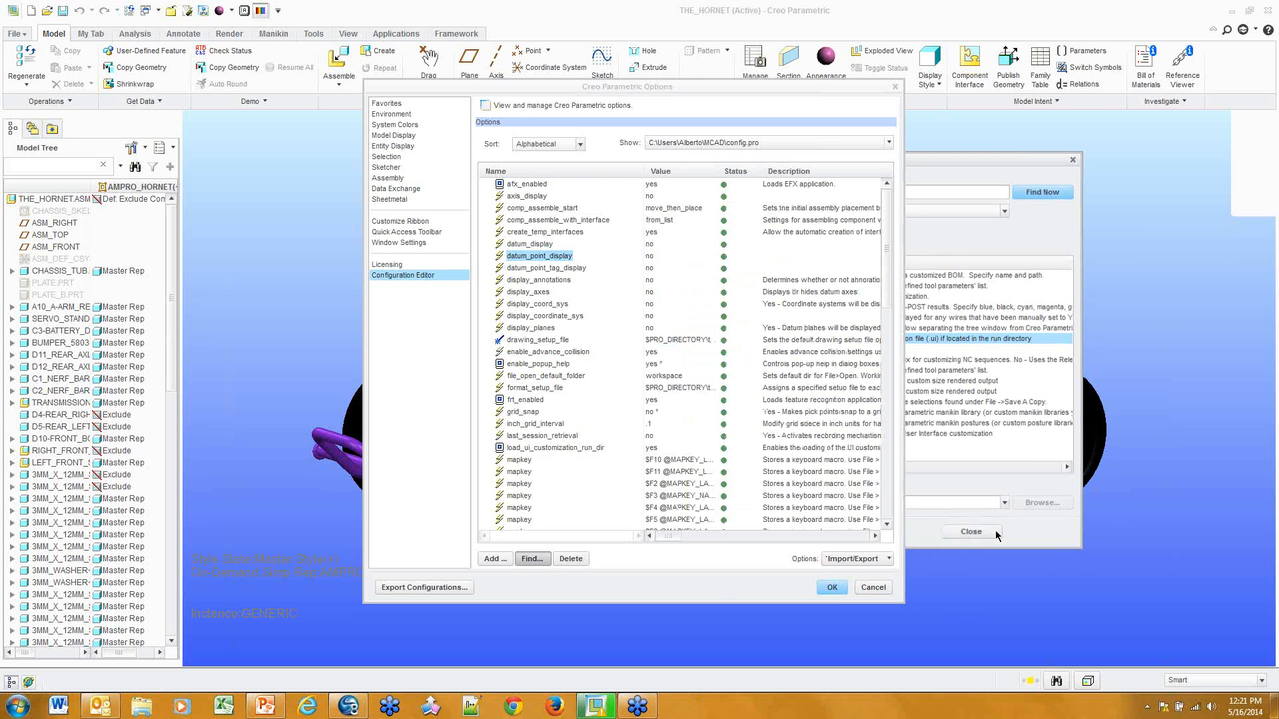
left_click(531, 446)
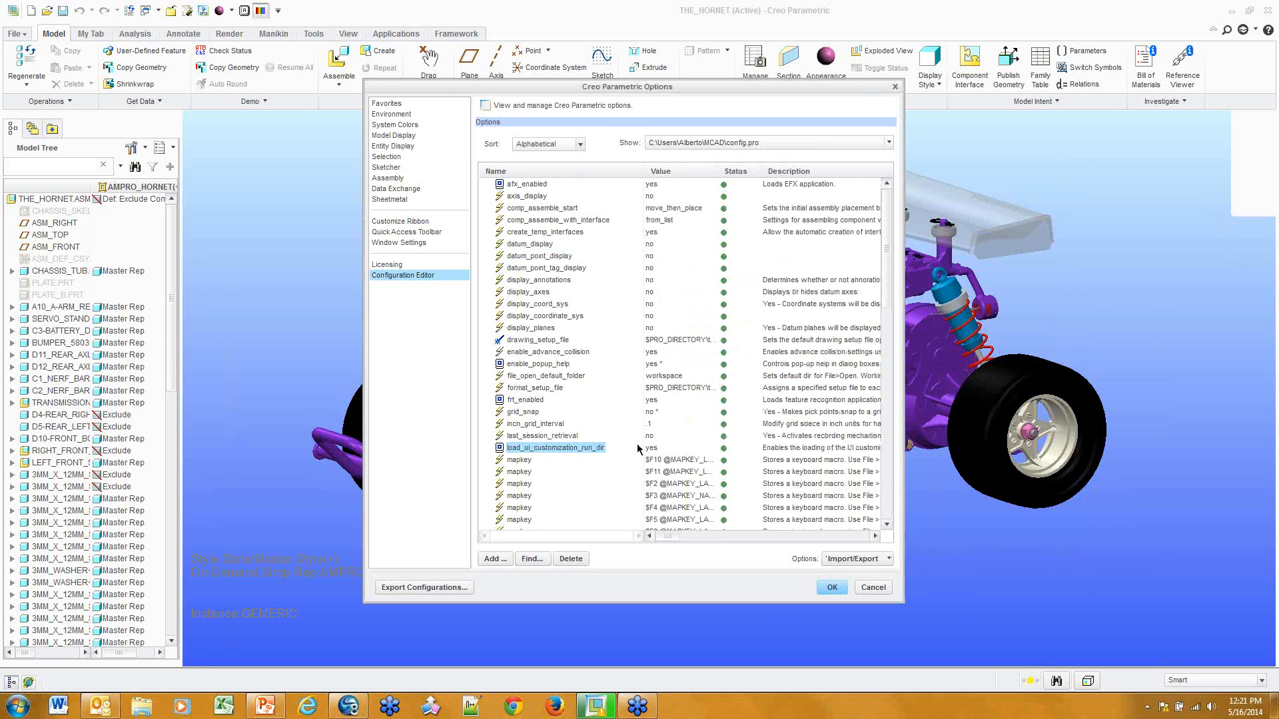
left_click(682, 446)
left_click(413, 125)
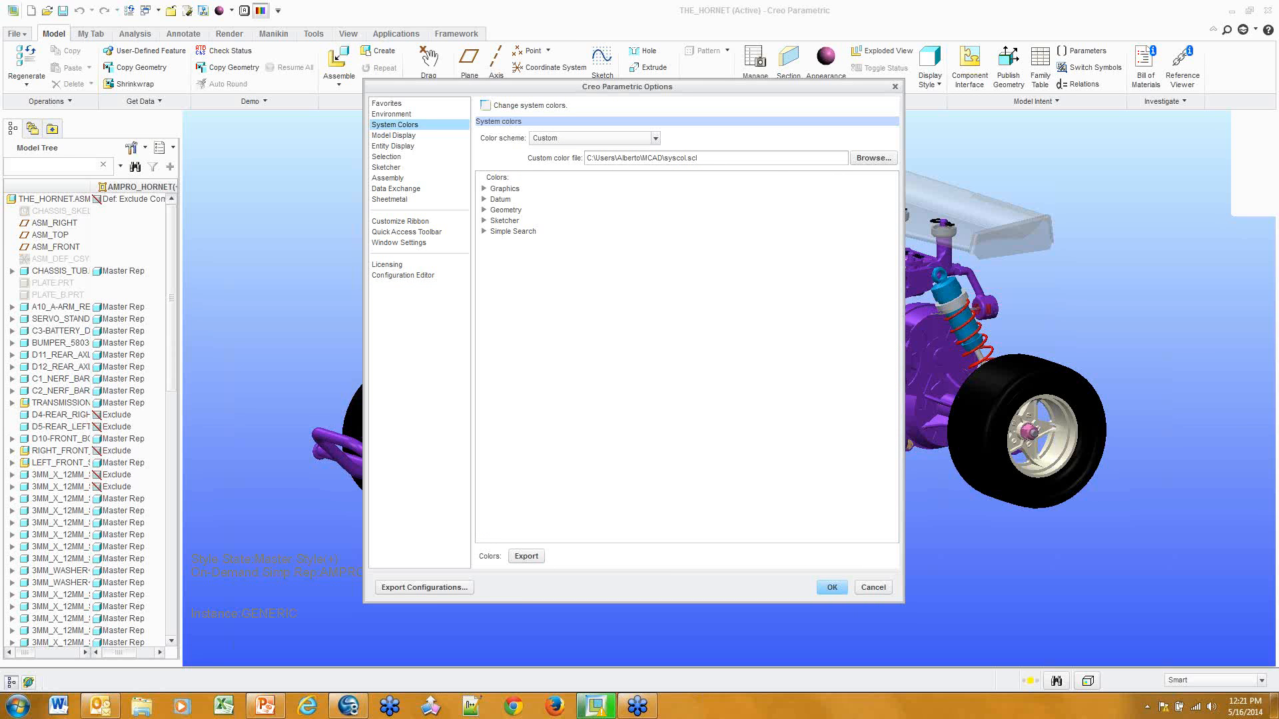
left_click(484, 190)
left_click(798, 239)
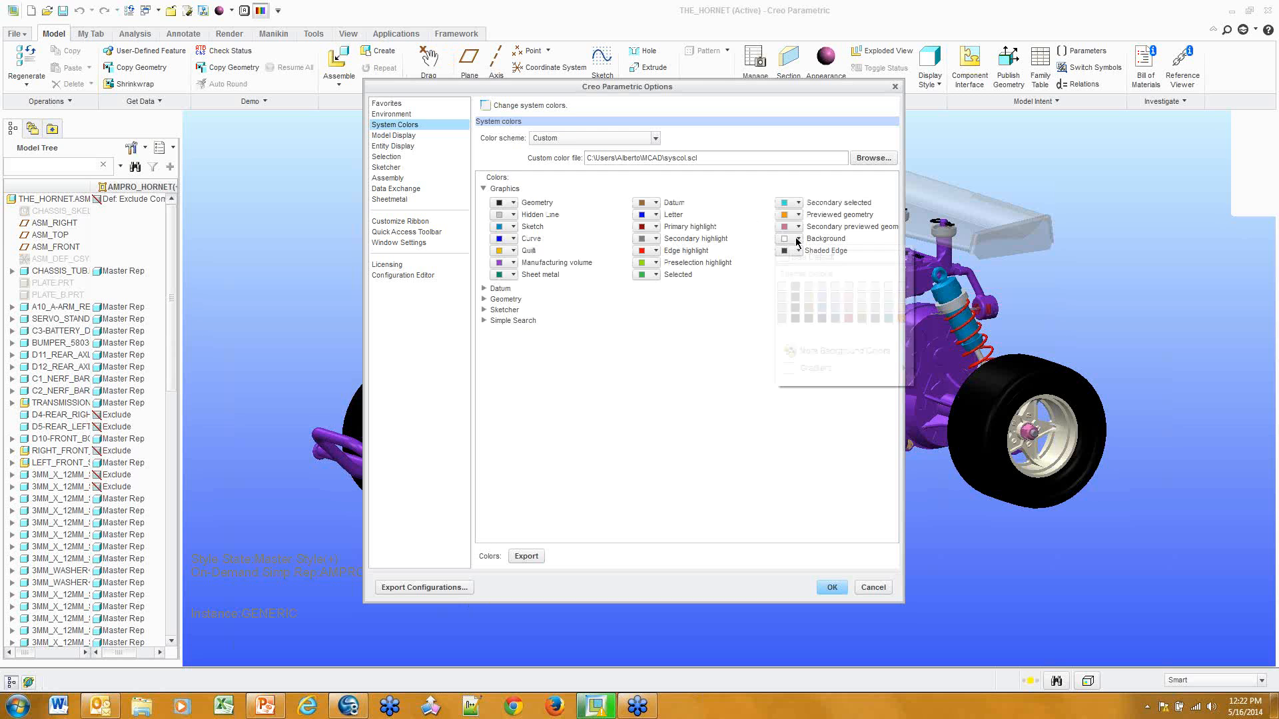
mouse_move(840, 373)
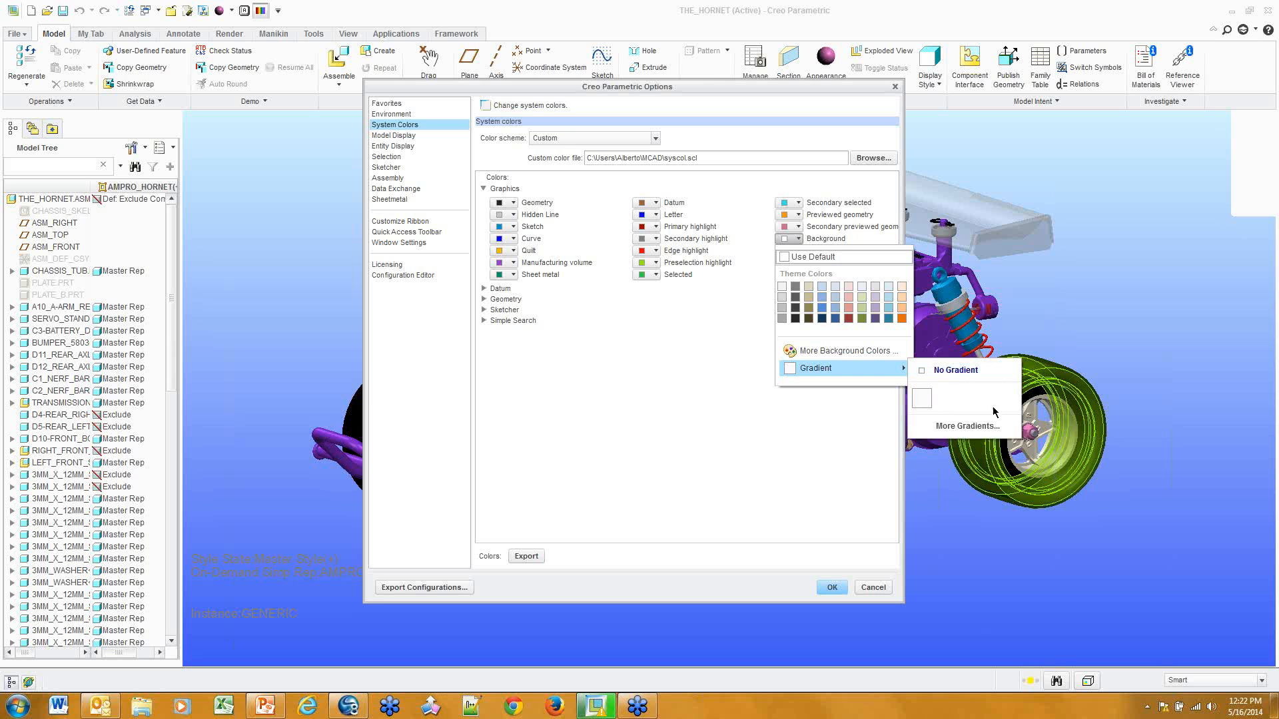
left_click(980, 424)
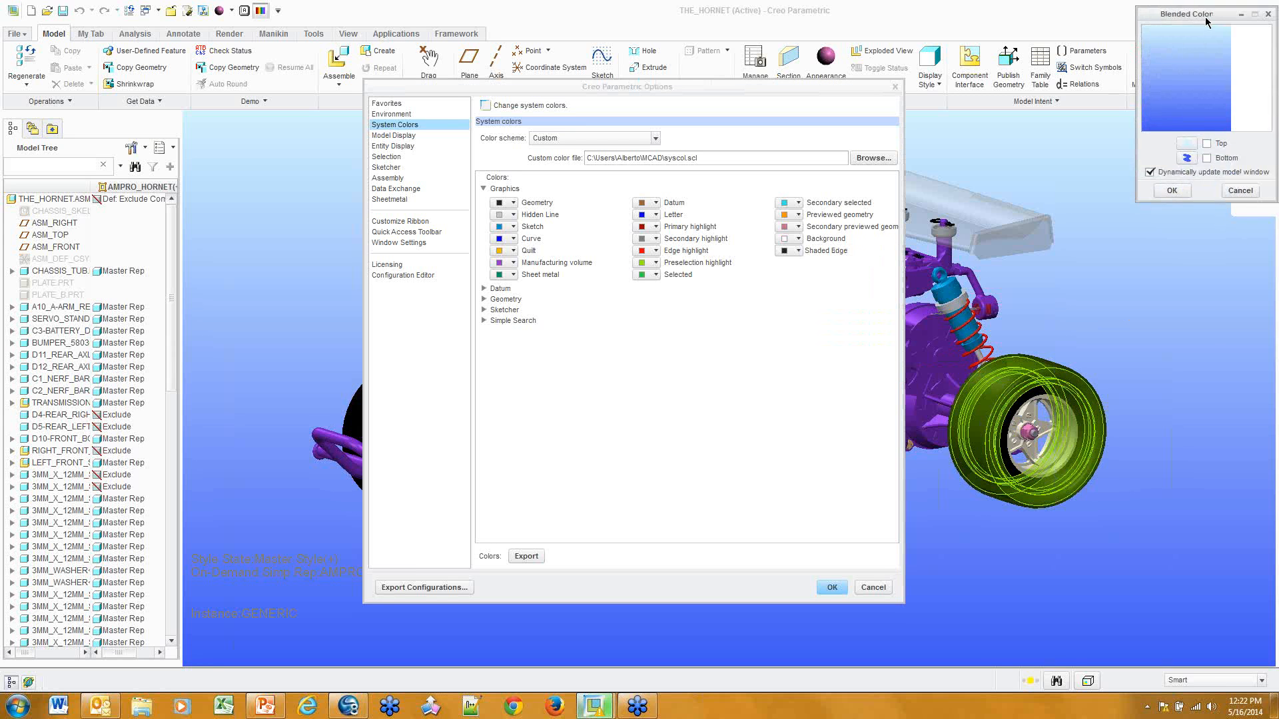
left_click_drag(1209, 12, 1151, 172)
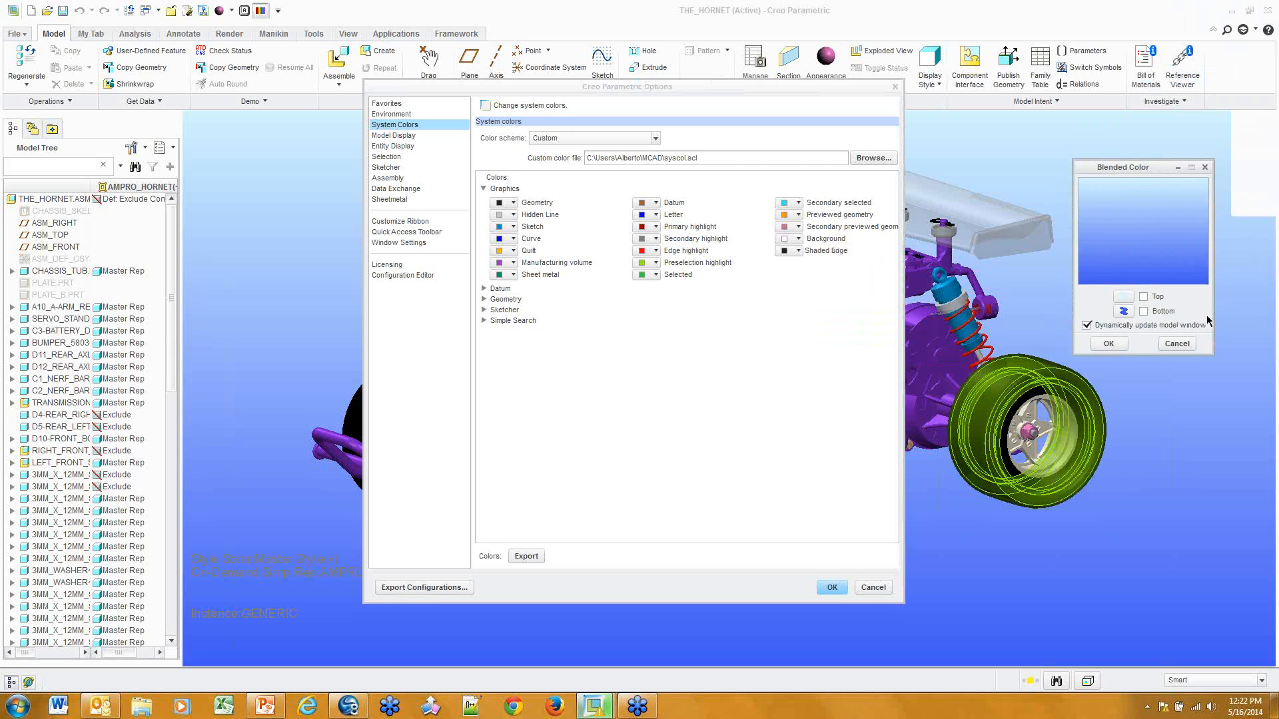
left_click(1177, 343)
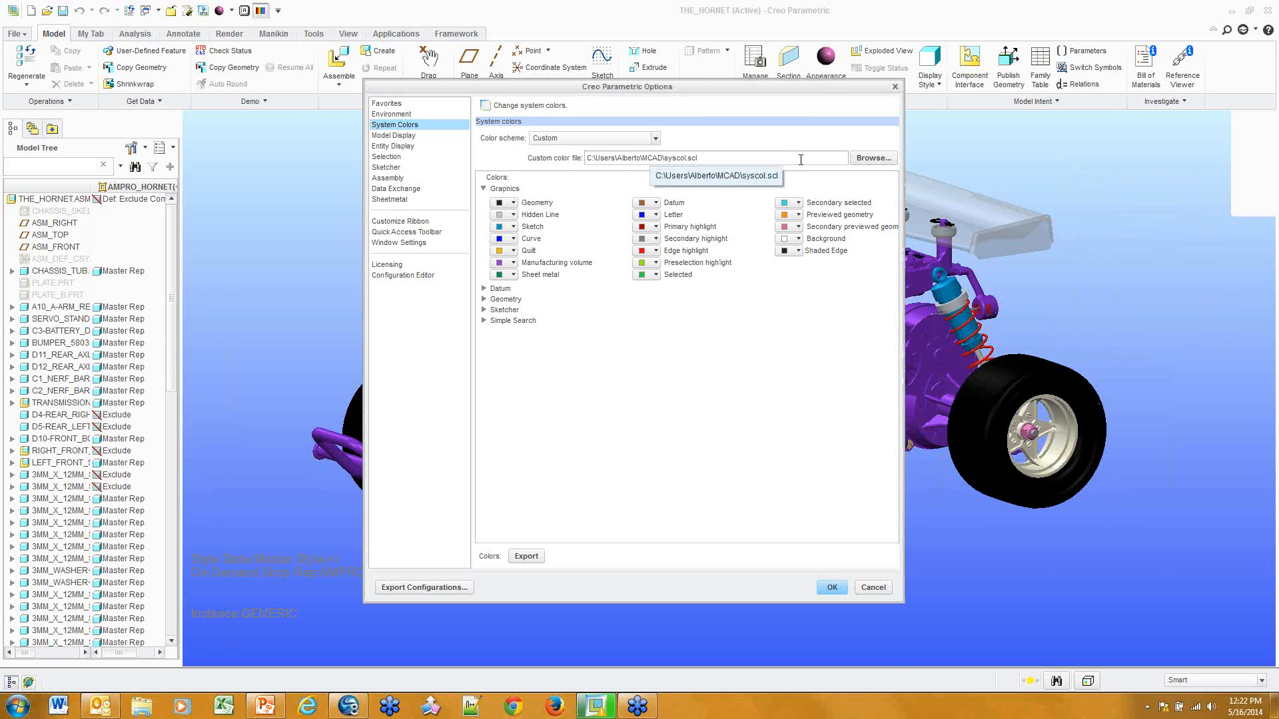
Export the system colors as syscol.scl into the MCAD folder and select the file path
left_click(526, 556)
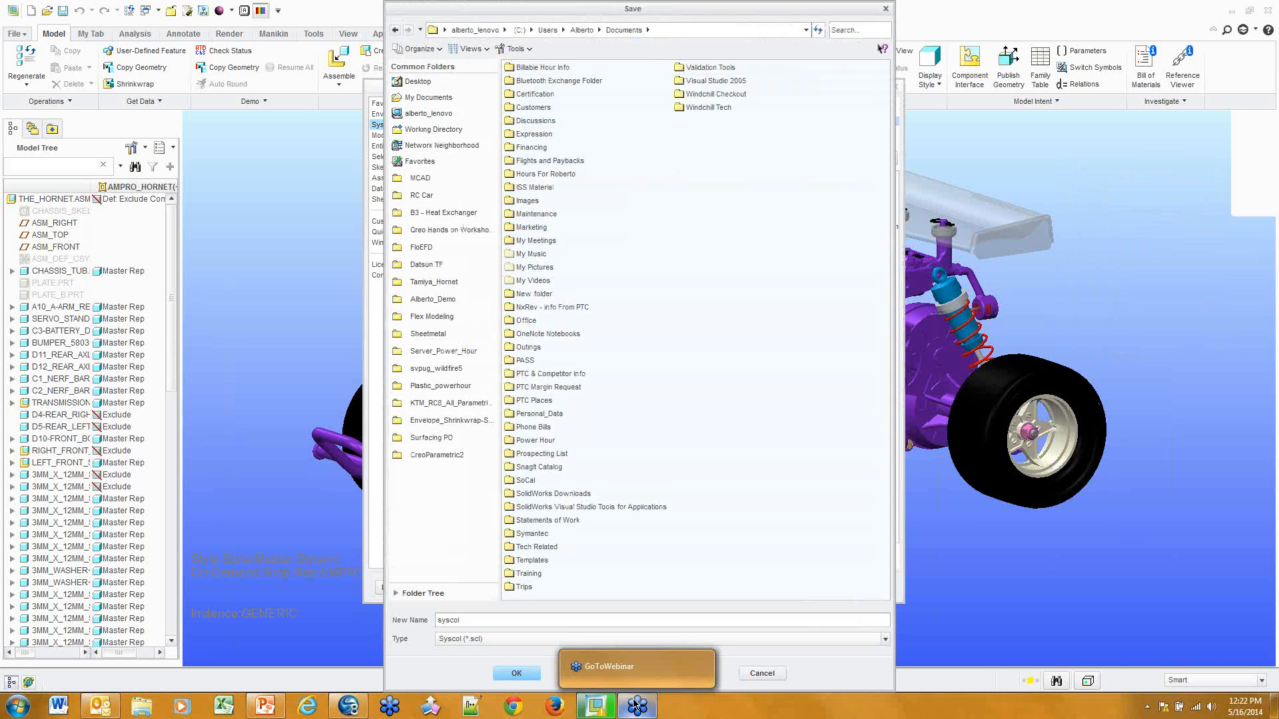
left_click(447, 184)
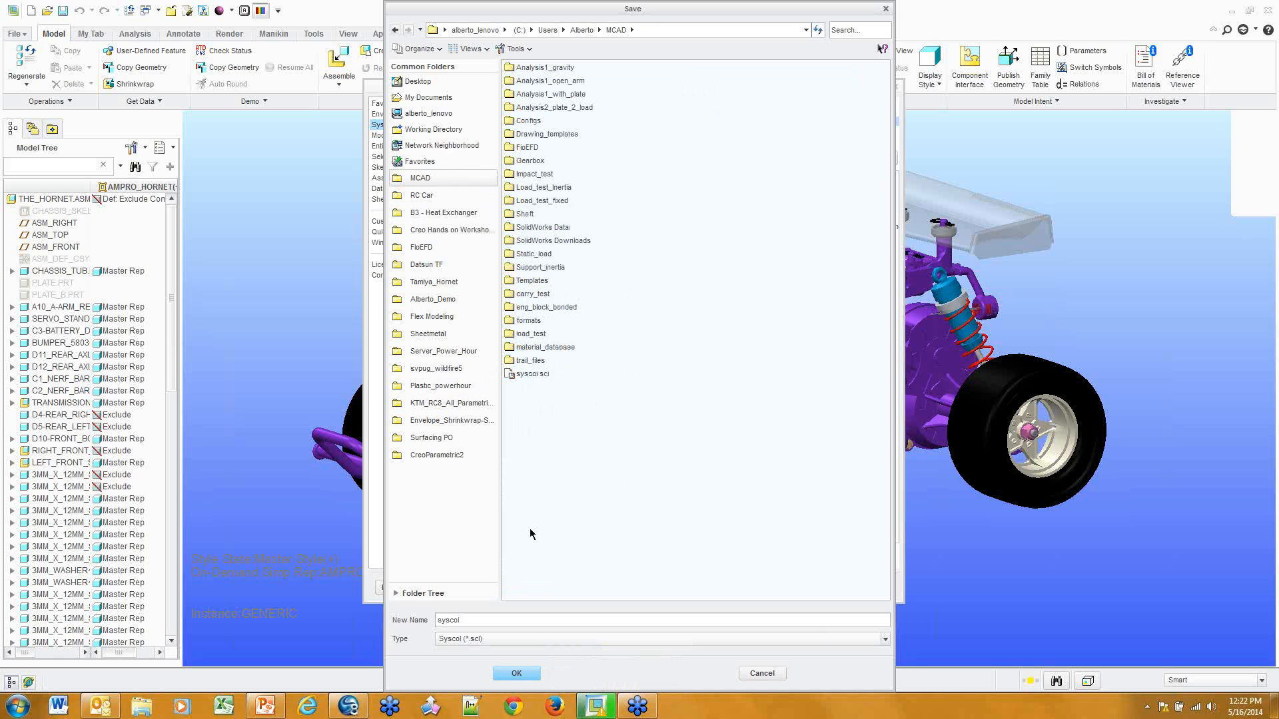
left_click(516, 673)
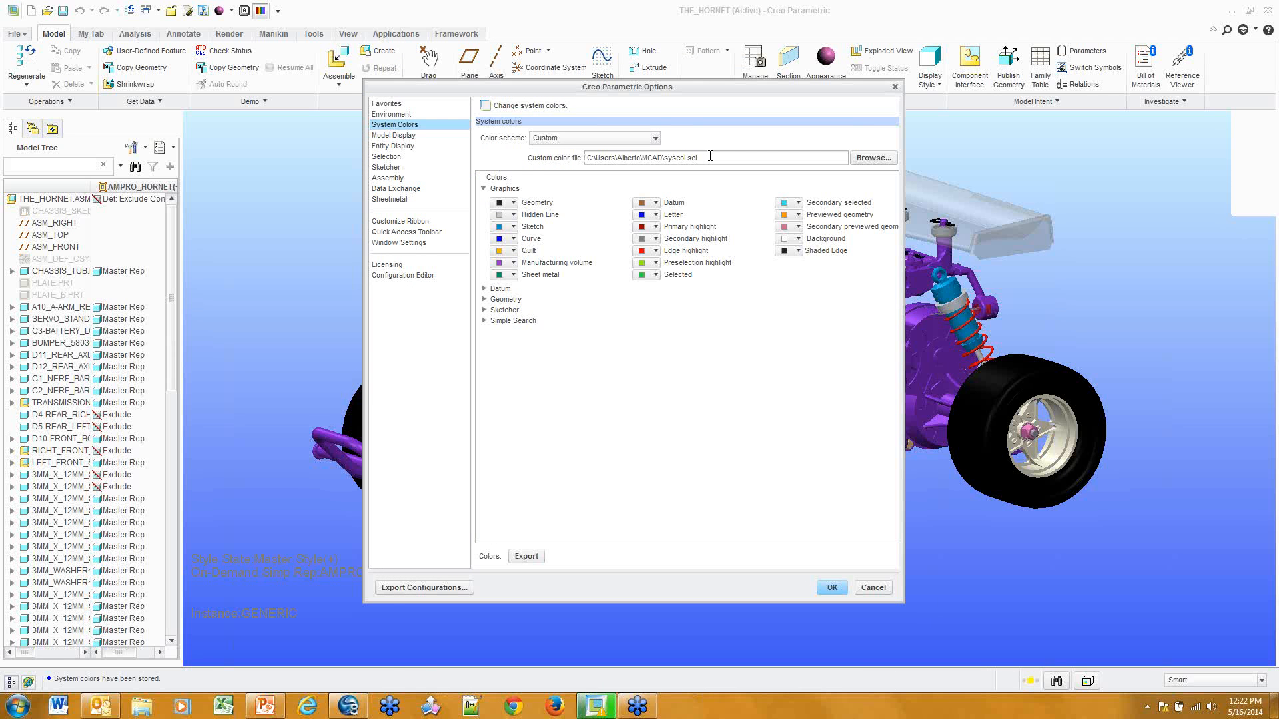
left_click_drag(710, 157, 562, 148)
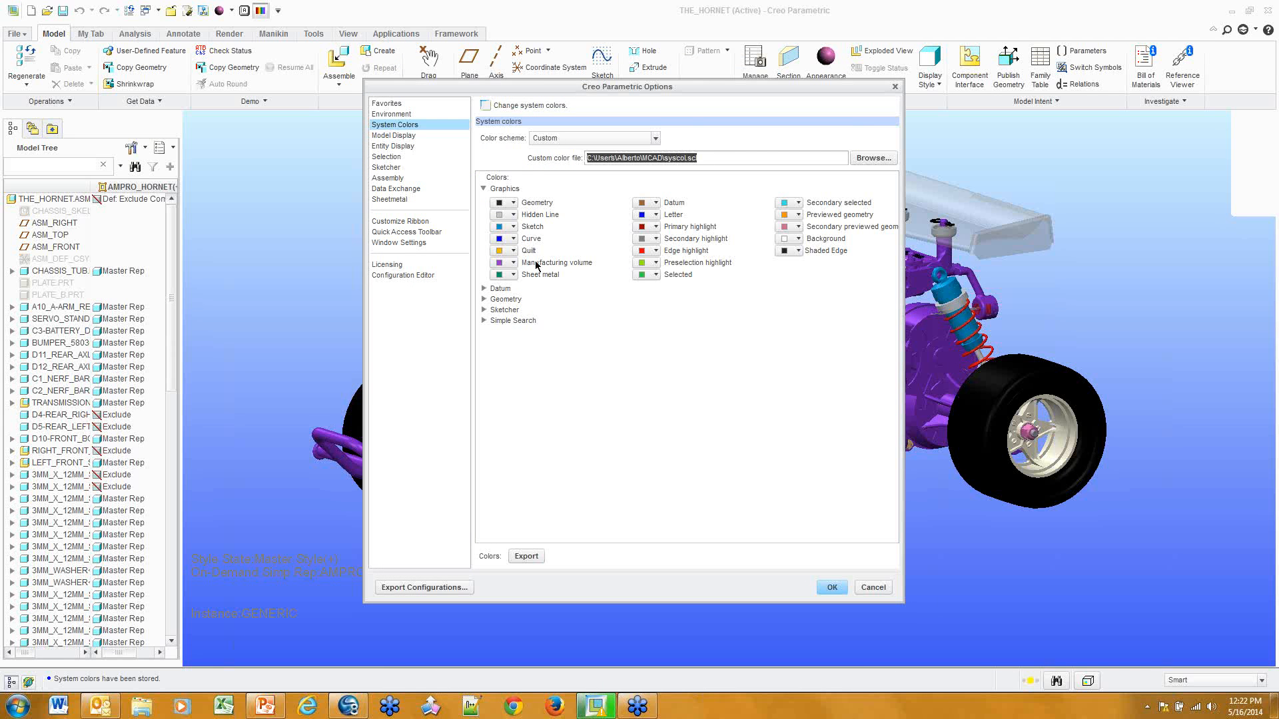
Search the Configuration Editor for color, select system_colors_file, then cancel Options
left_click(406, 275)
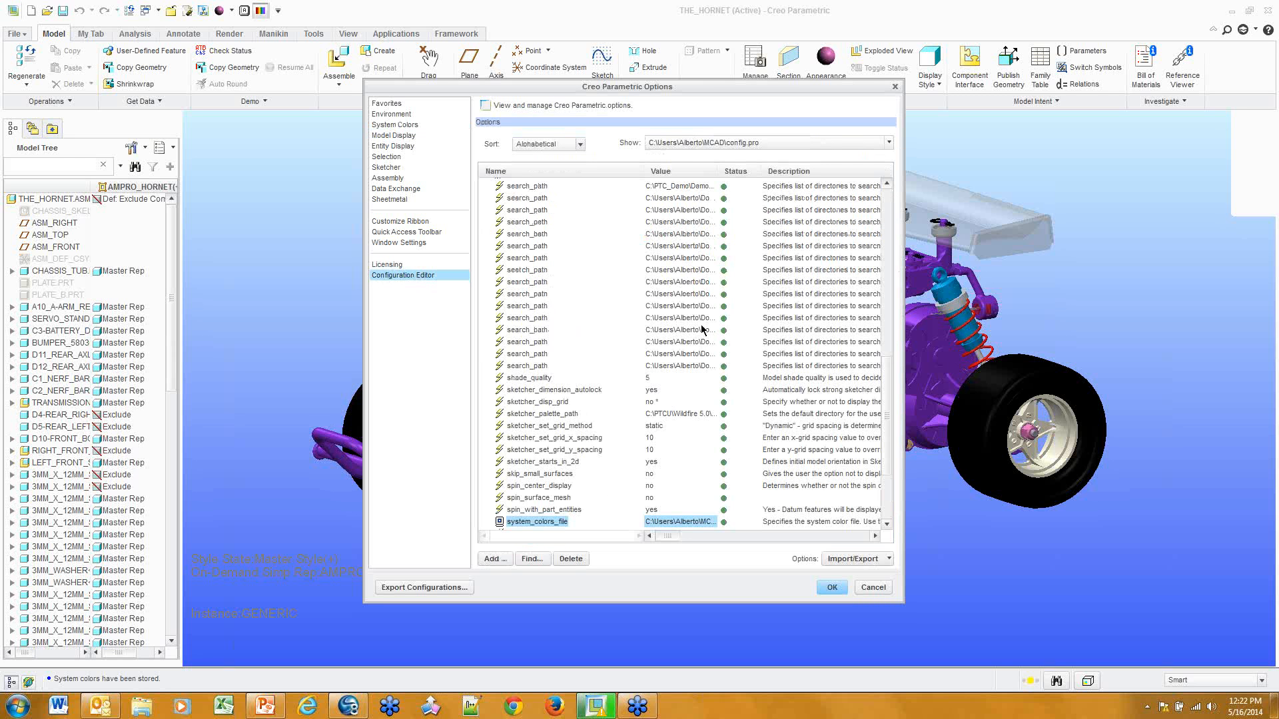
left_click(532, 559)
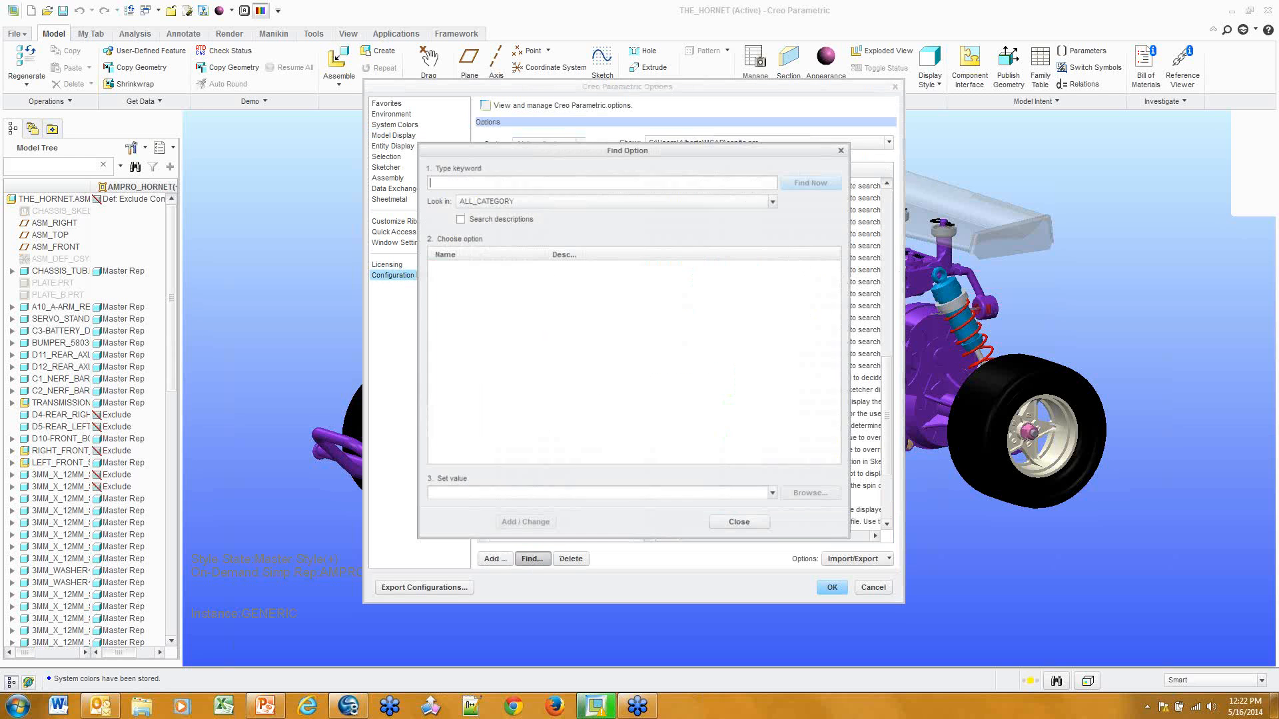
type("colr")
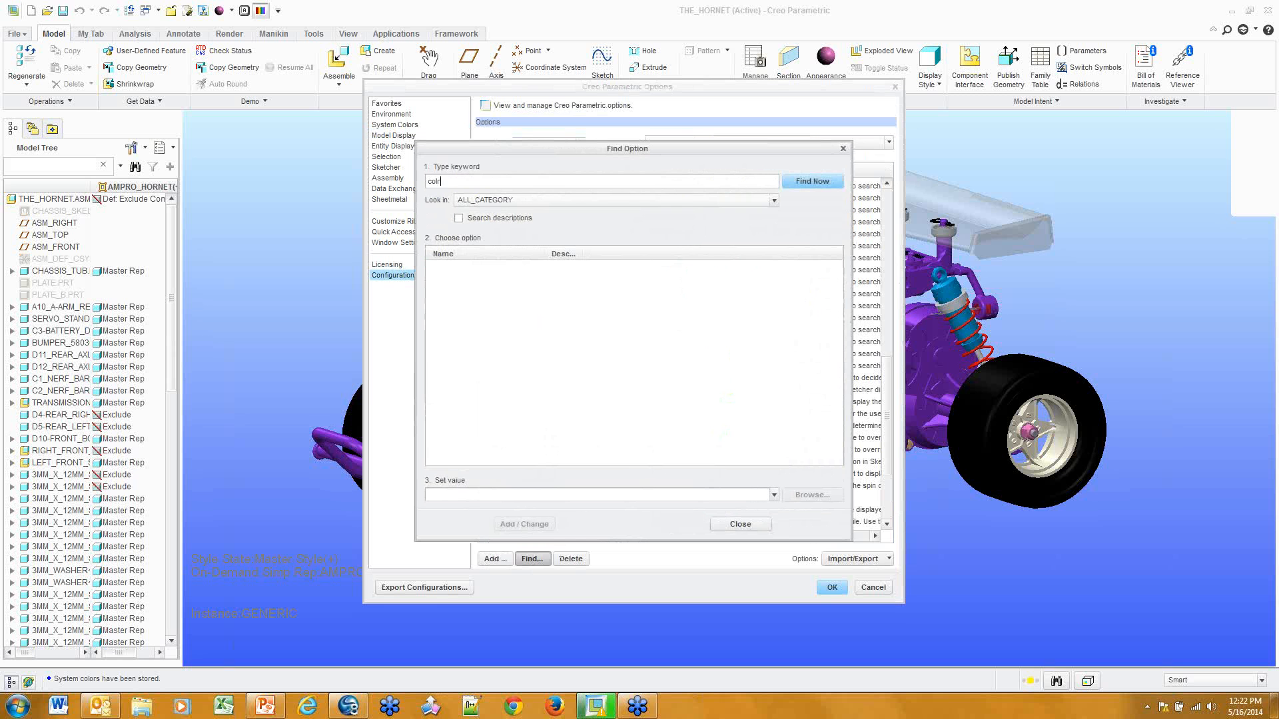
key("BackSpace")
type("or")
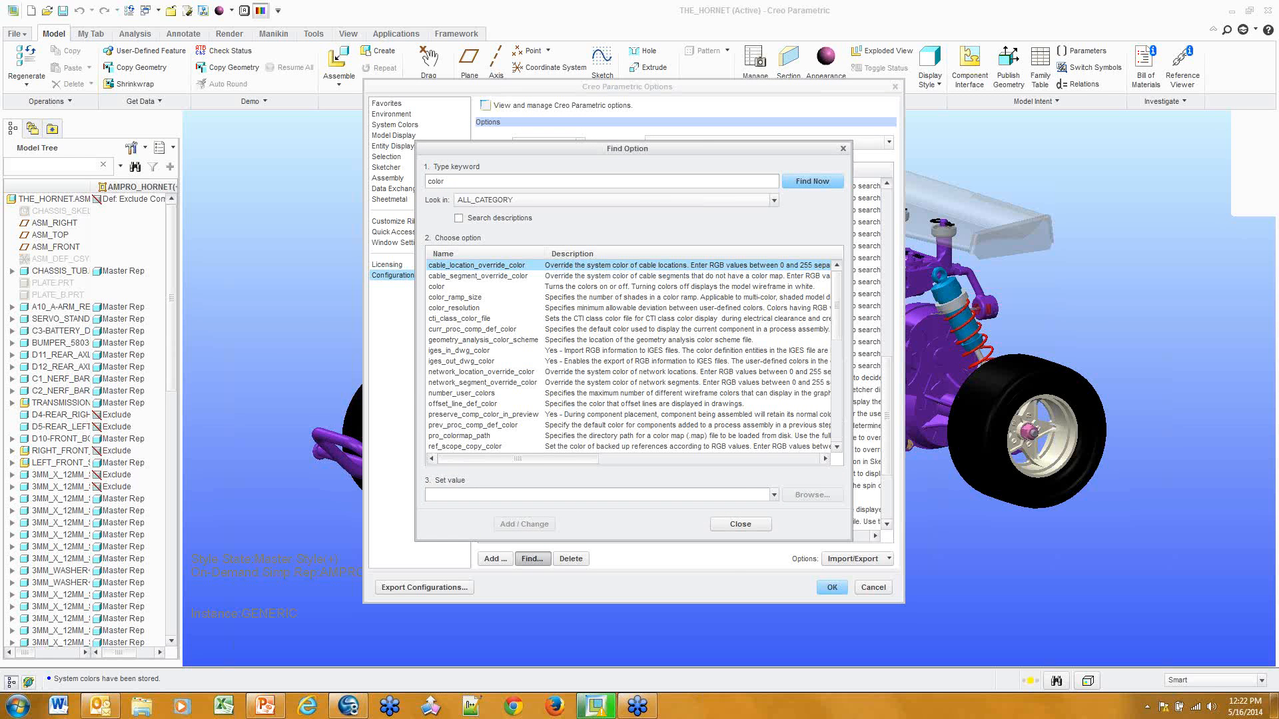
scroll(762, 368, "down", 10)
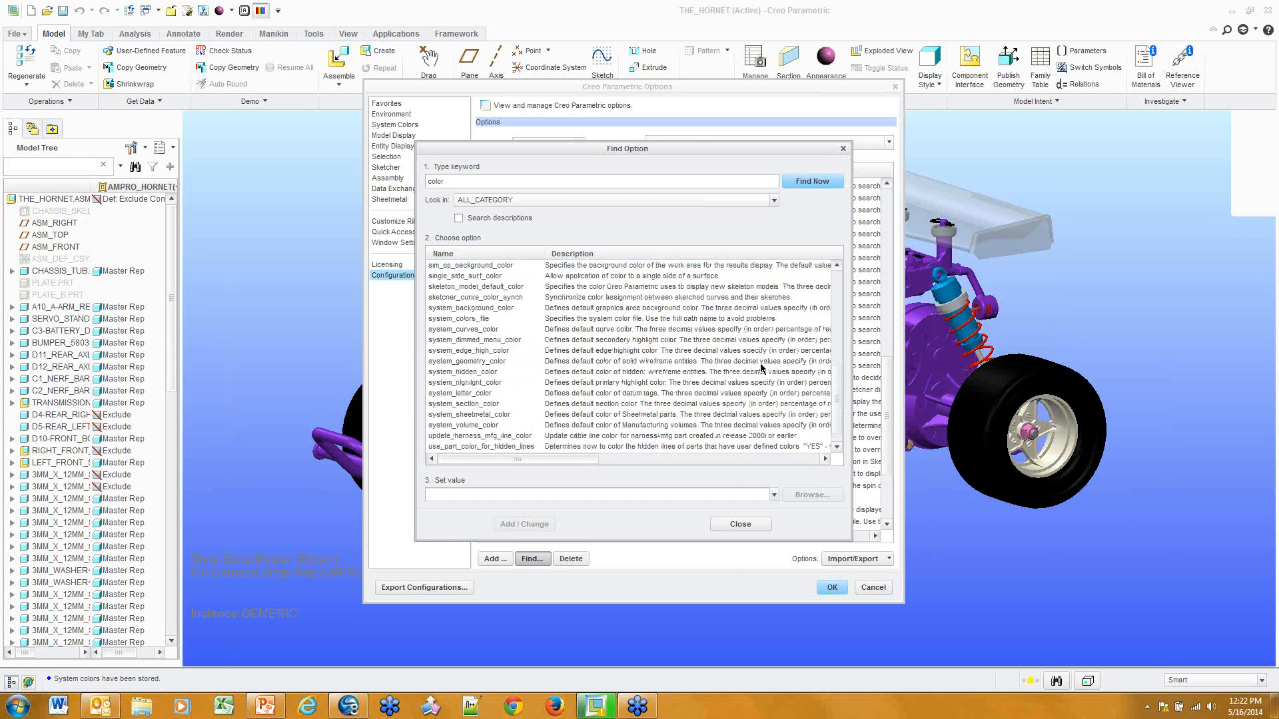
scroll(762, 368, "up", 3)
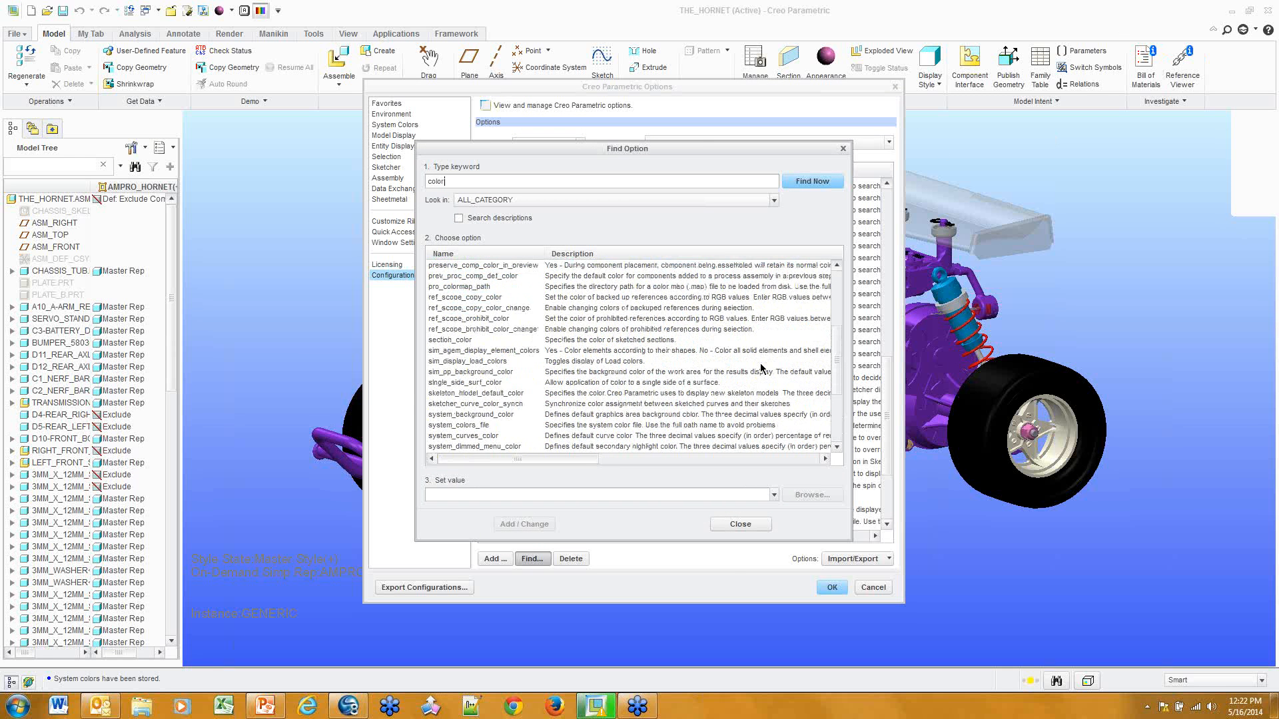
left_click(481, 428)
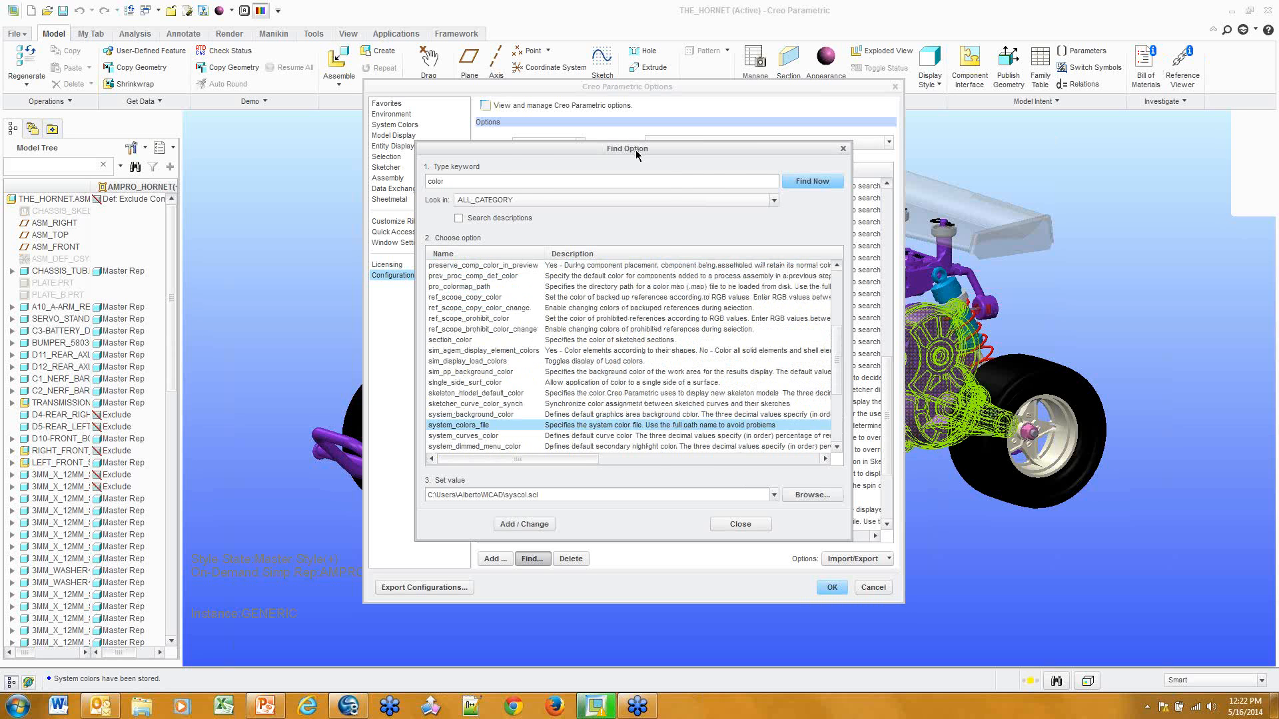
left_click_drag(638, 153, 1090, 154)
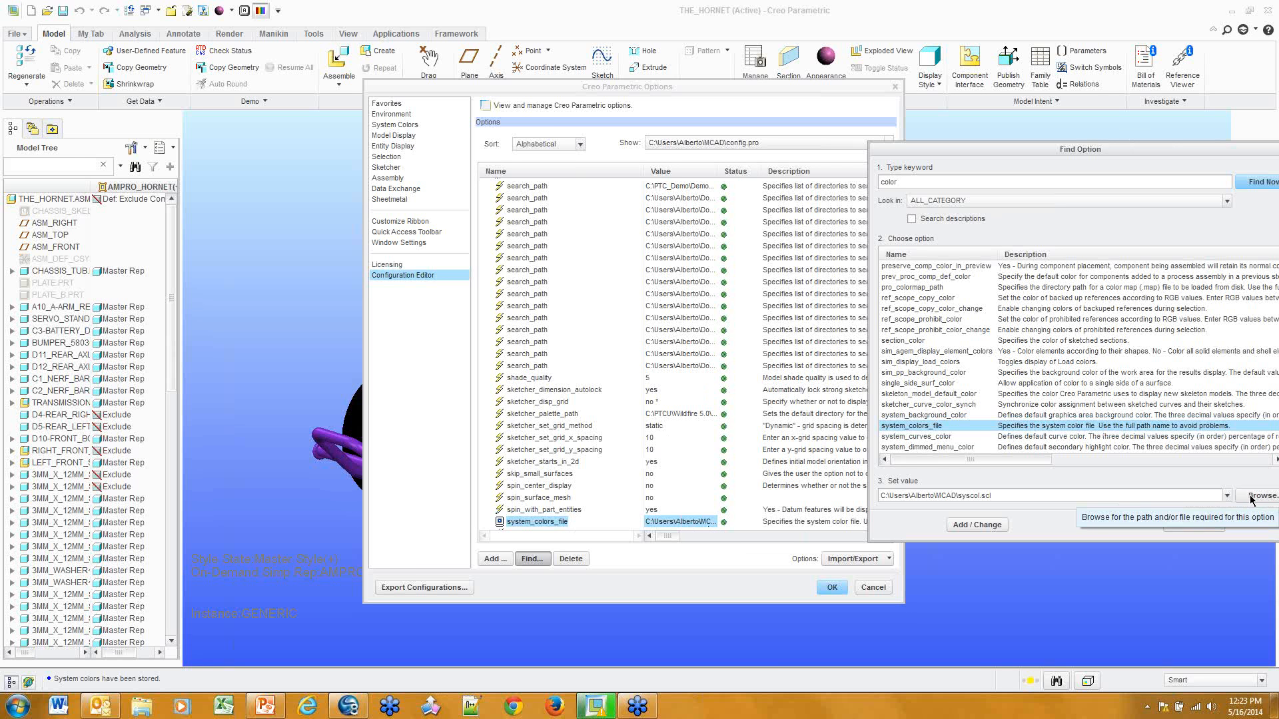
left_click_drag(1116, 155, 846, 183)
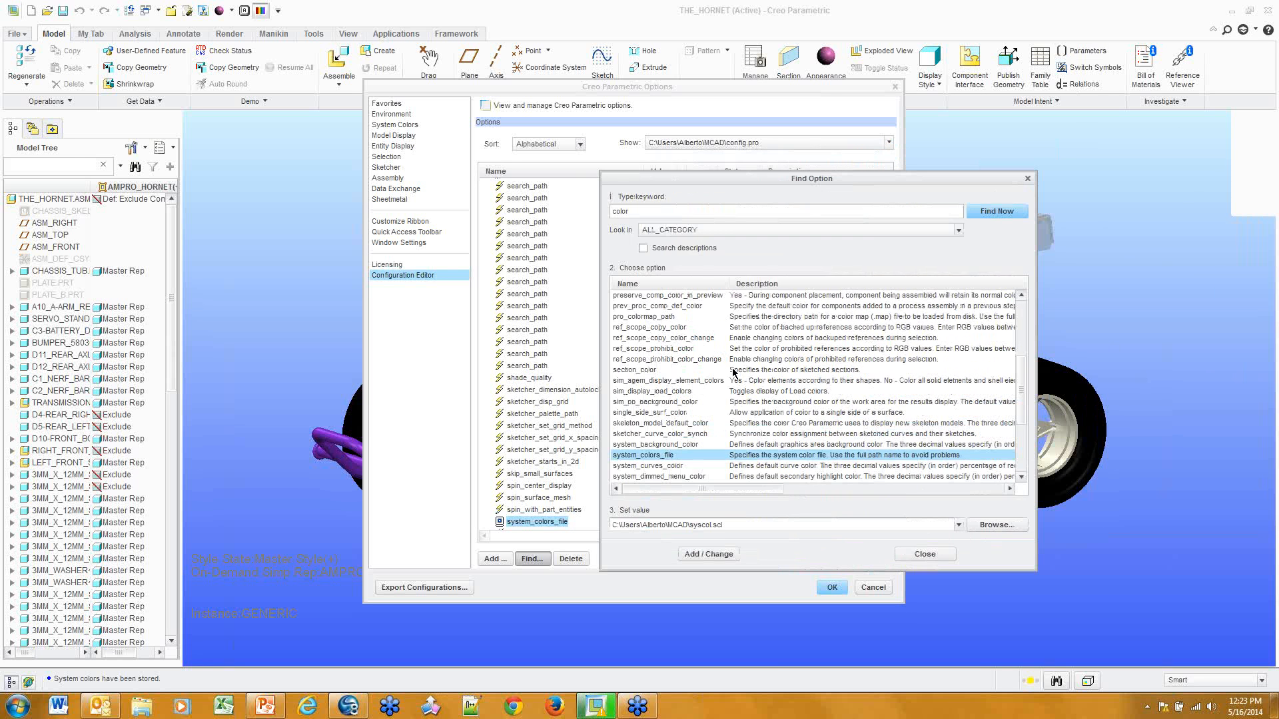
left_click(940, 553)
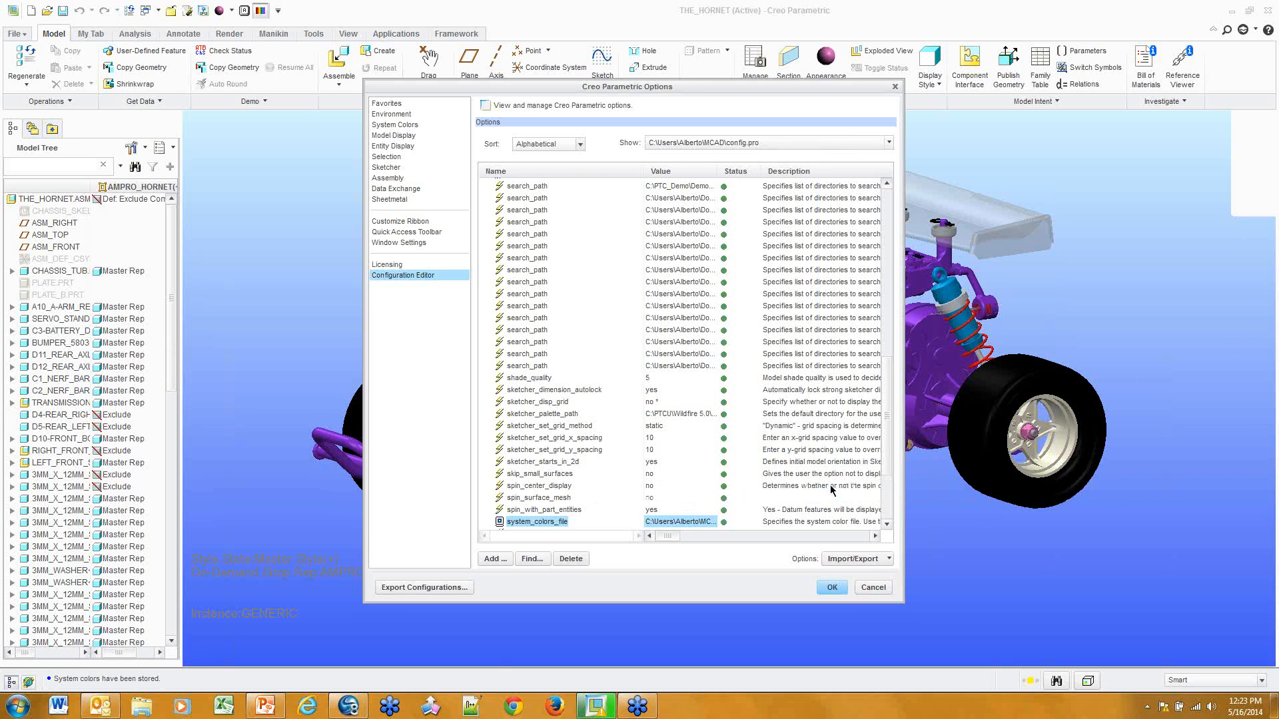
left_click(873, 588)
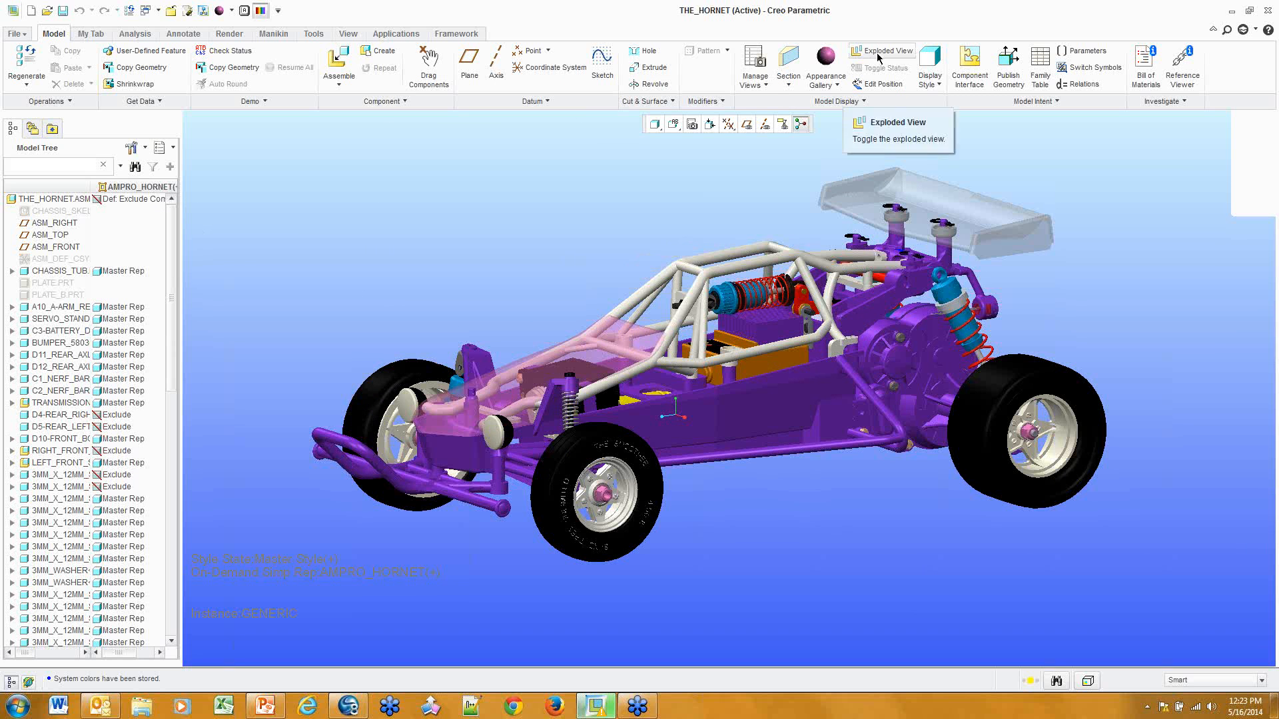
Open the roll cage as its own part and select Group ANTENNA_TUBE in the tree
left_click(757, 265)
right_click(757, 265)
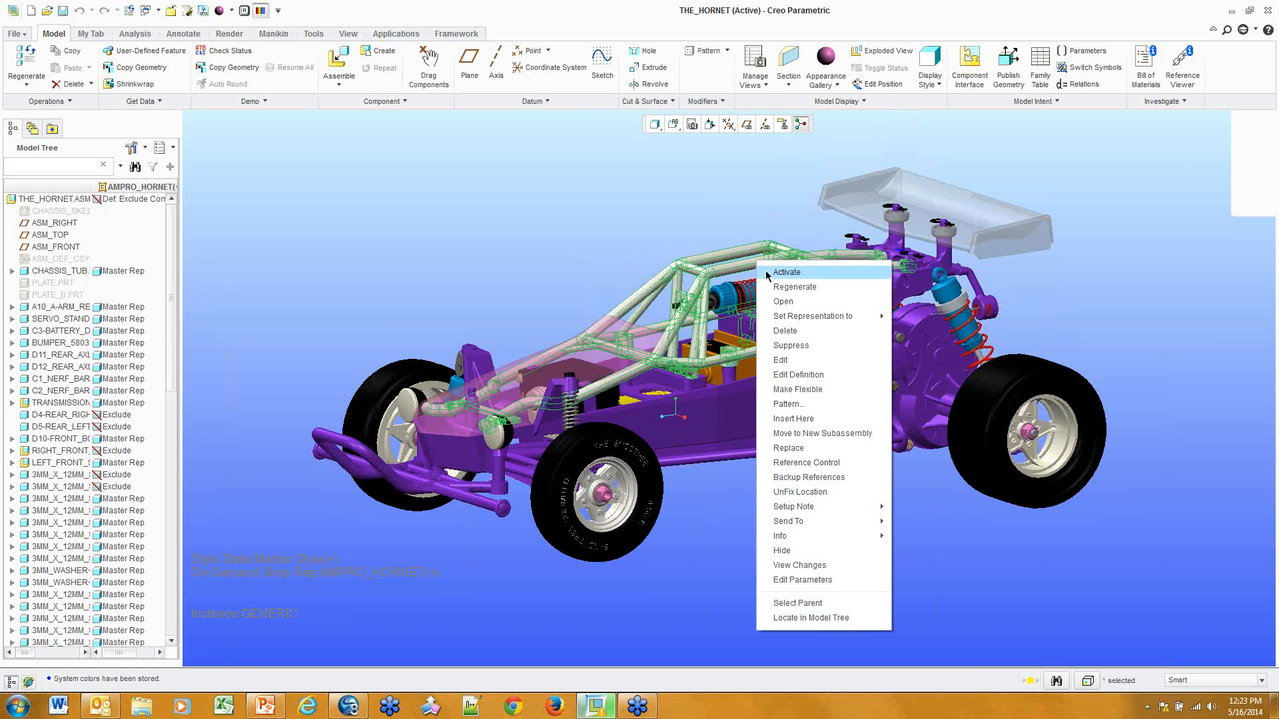
left_click(787, 303)
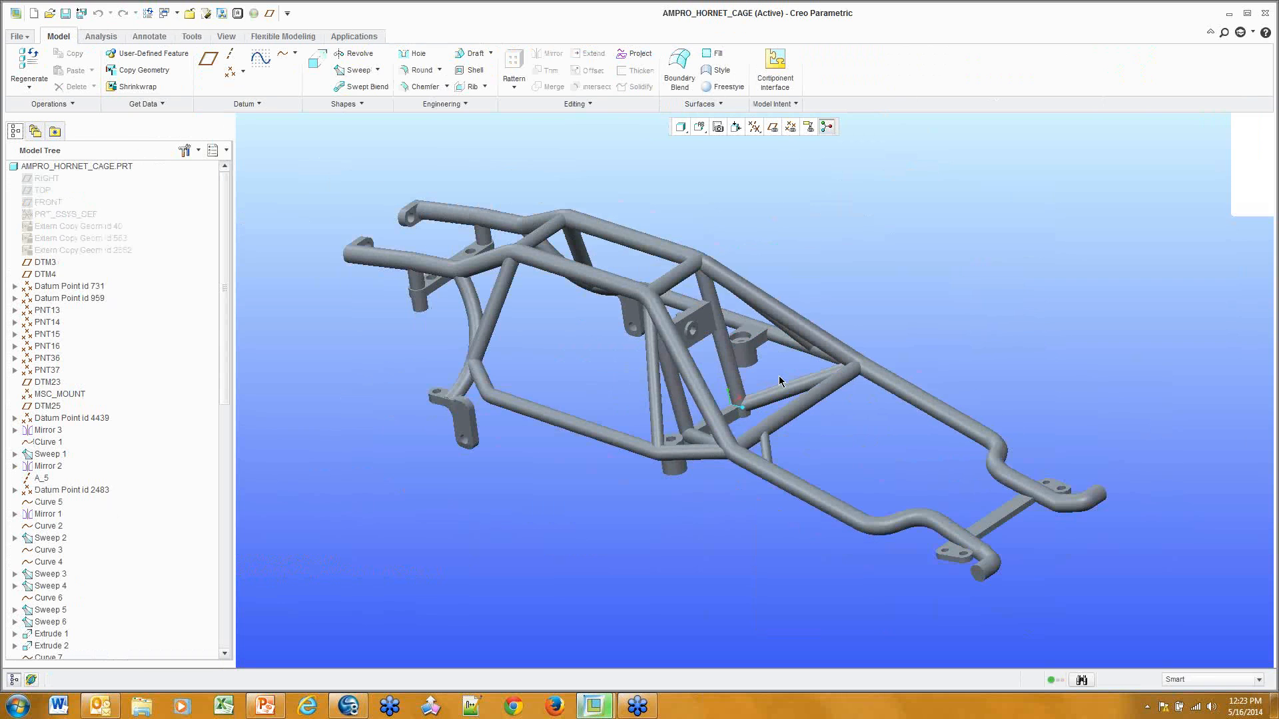
scroll(64, 418, "down", 15)
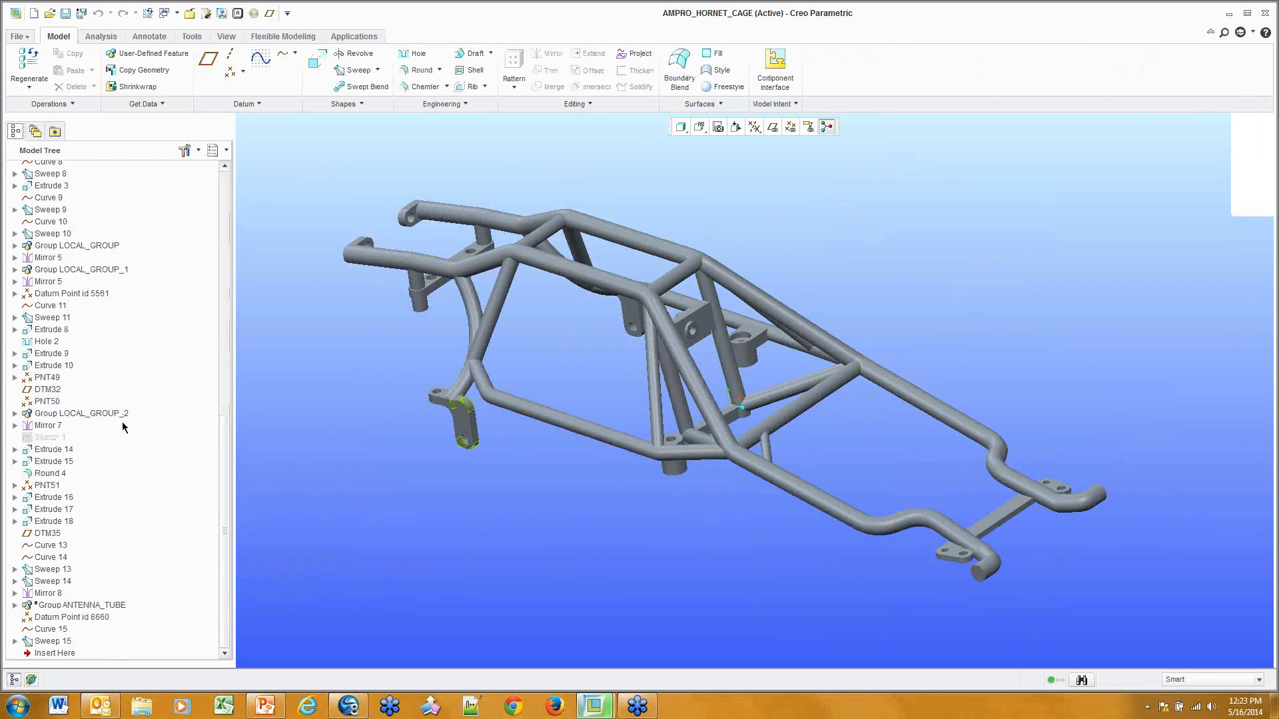
left_click(96, 606)
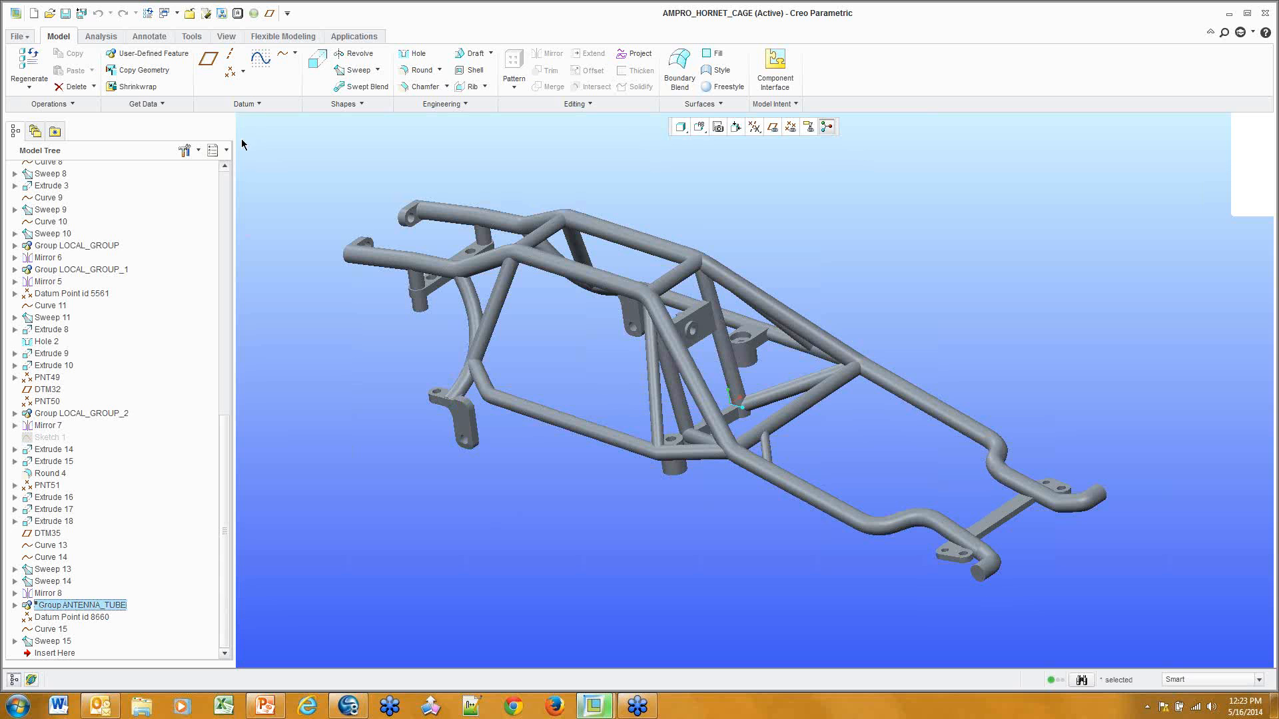
Hide suppressed objects from the model tree via Tree Filters
left_click(197, 151)
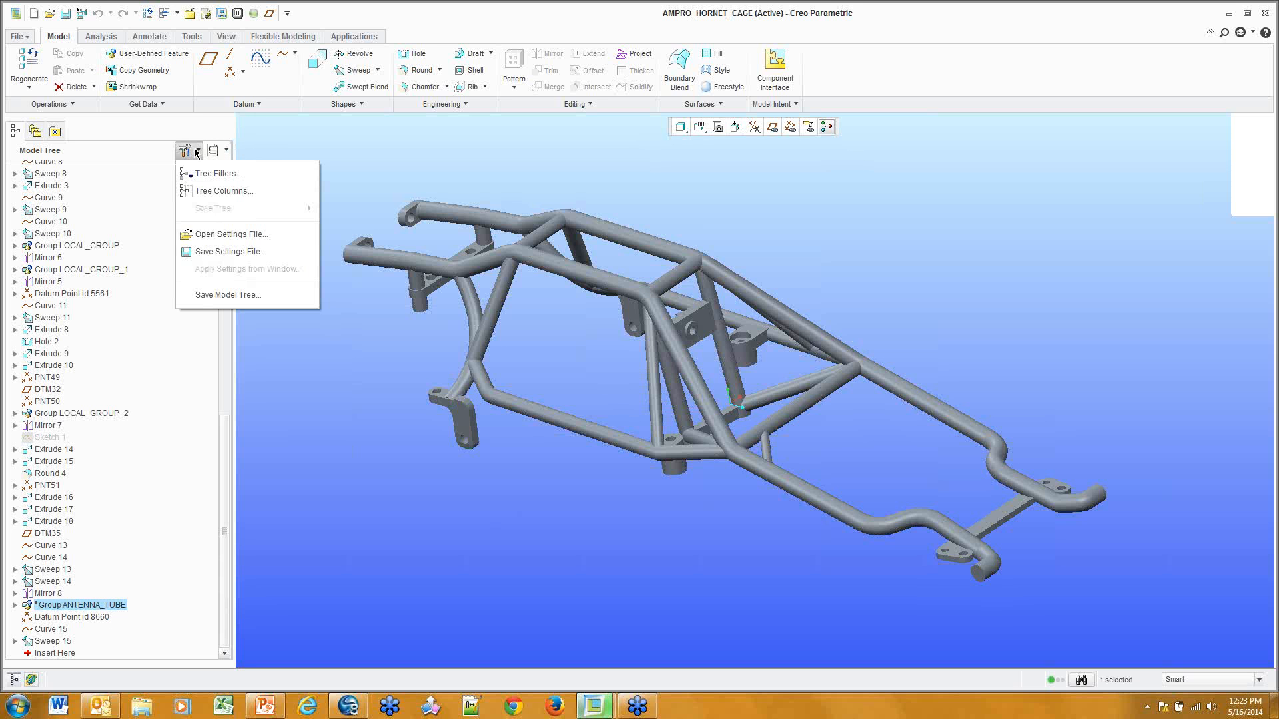
left_click(203, 173)
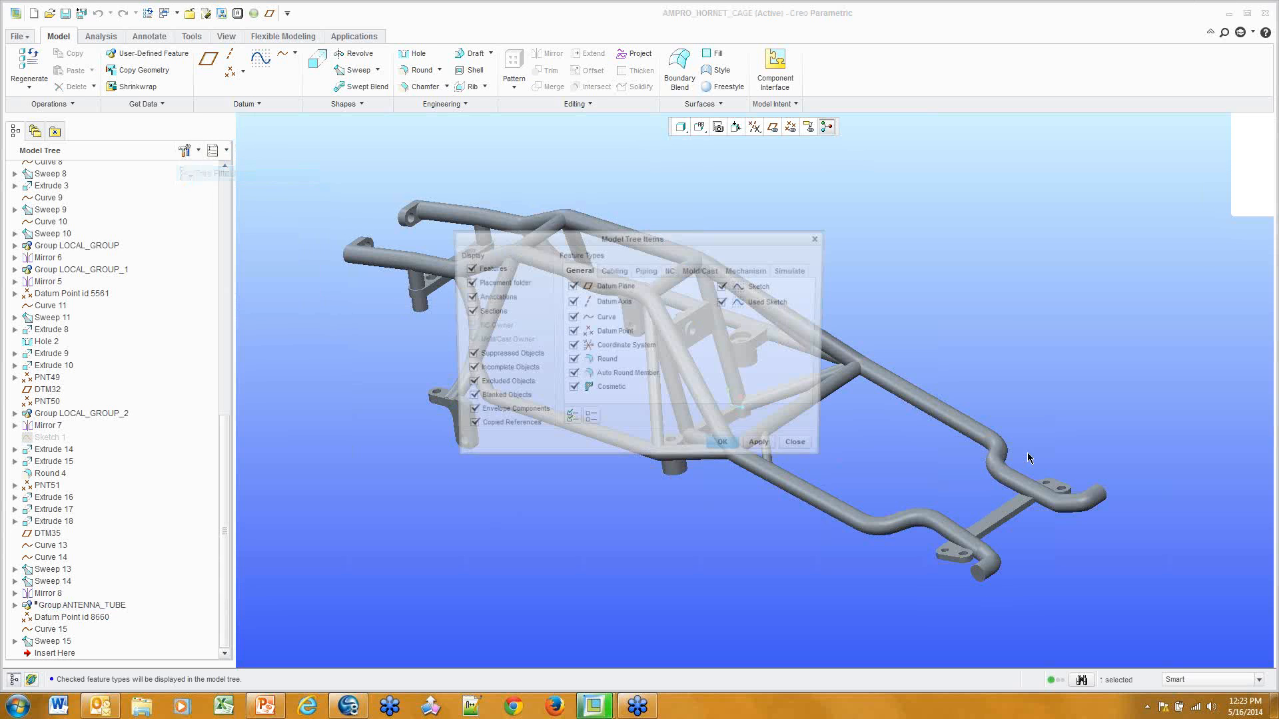
left_click(466, 355)
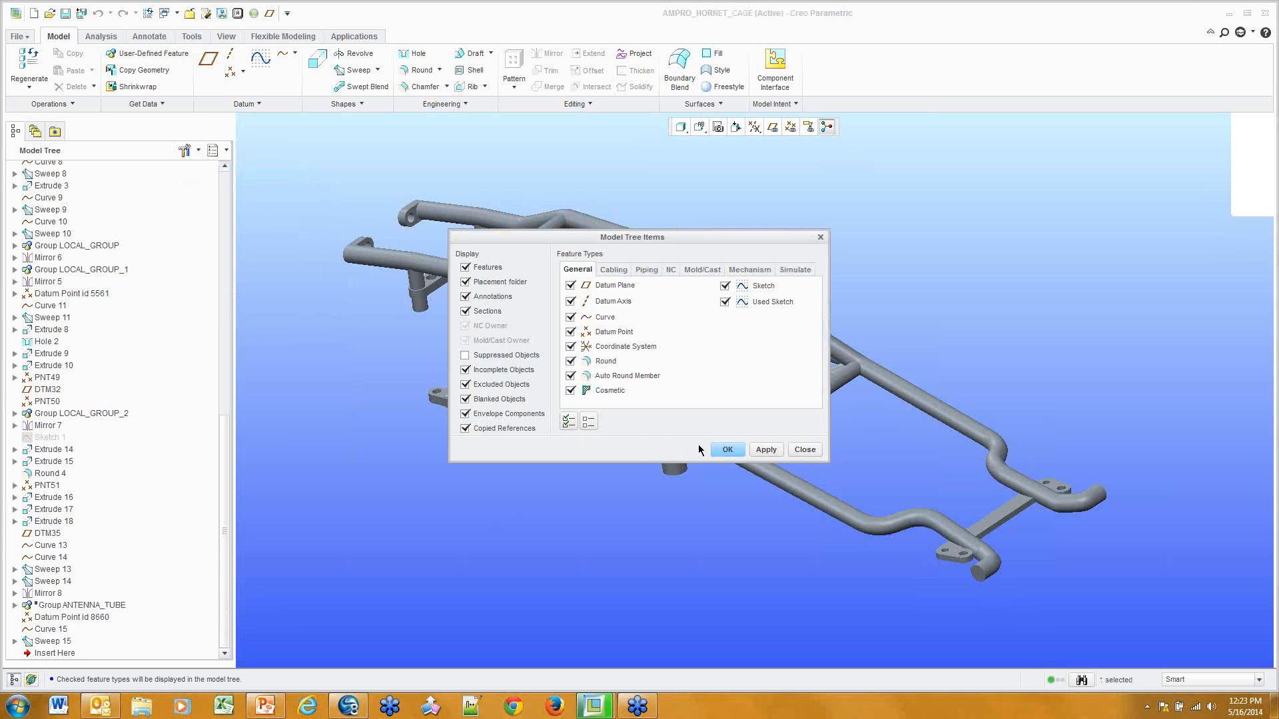
left_click(728, 450)
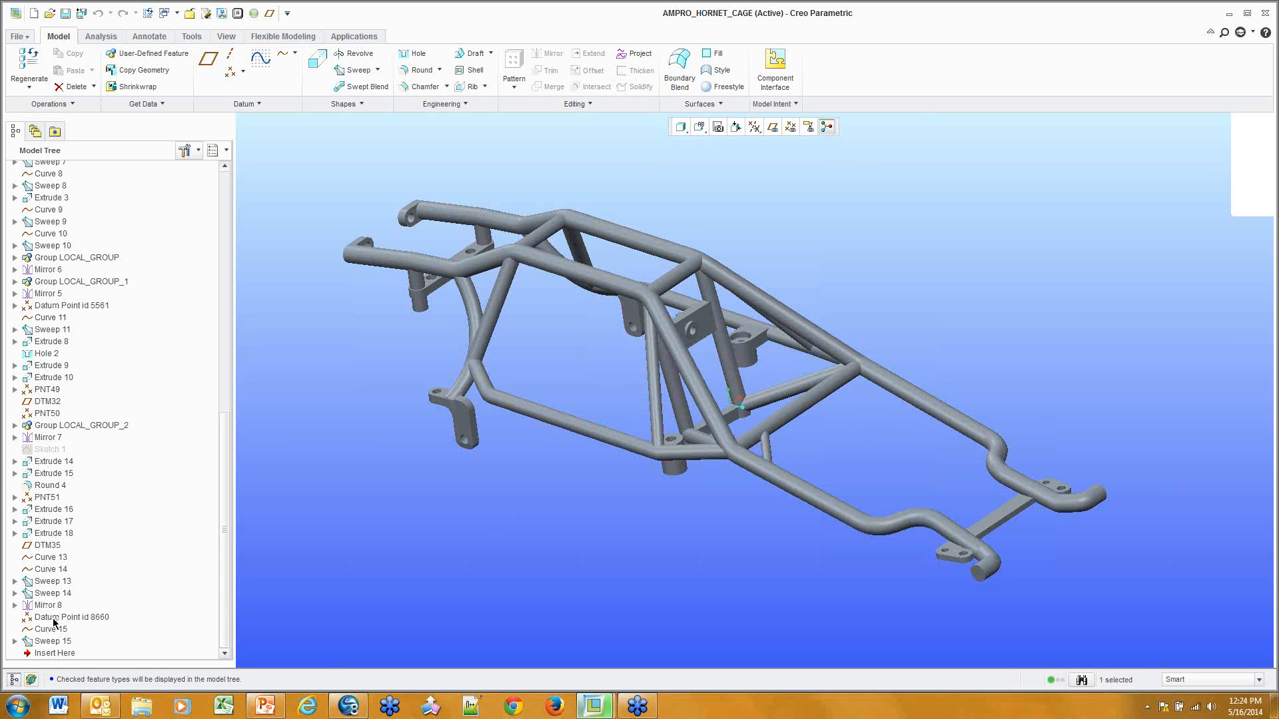
Show suppressed objects in the model tree again and reselect Group ANTENNA_TUBE
left_click(187, 151)
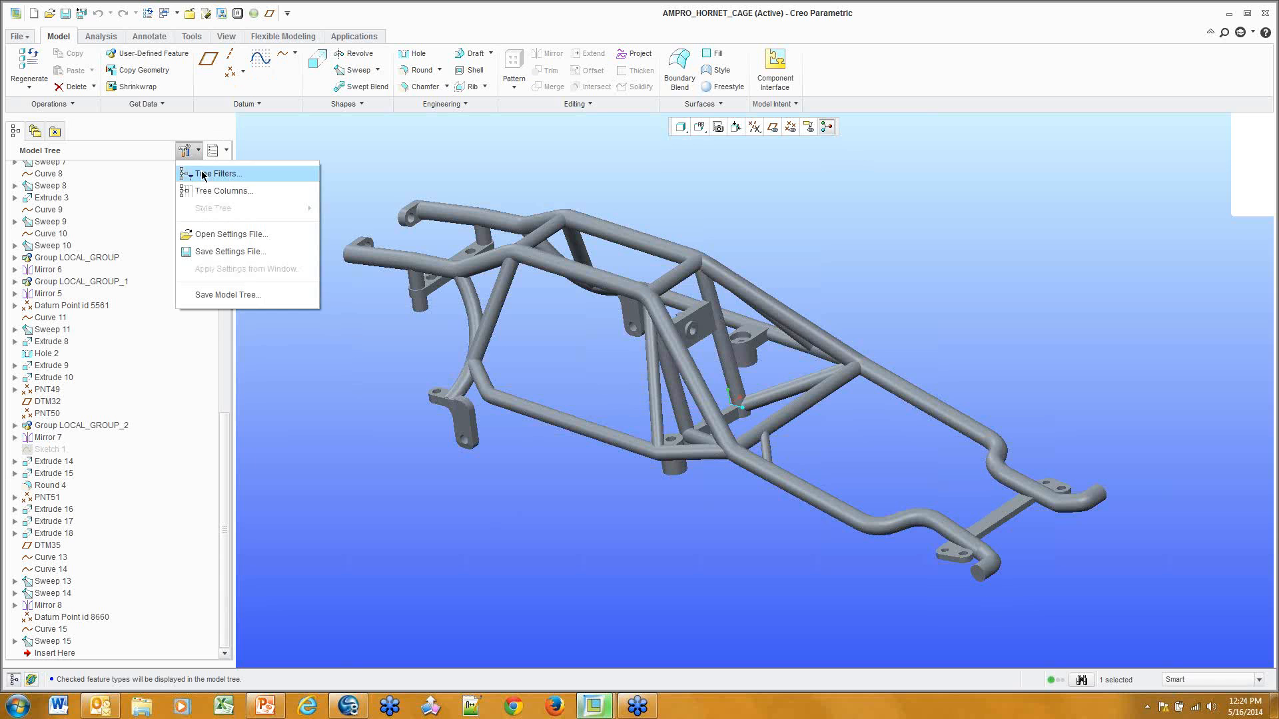
left_click(203, 173)
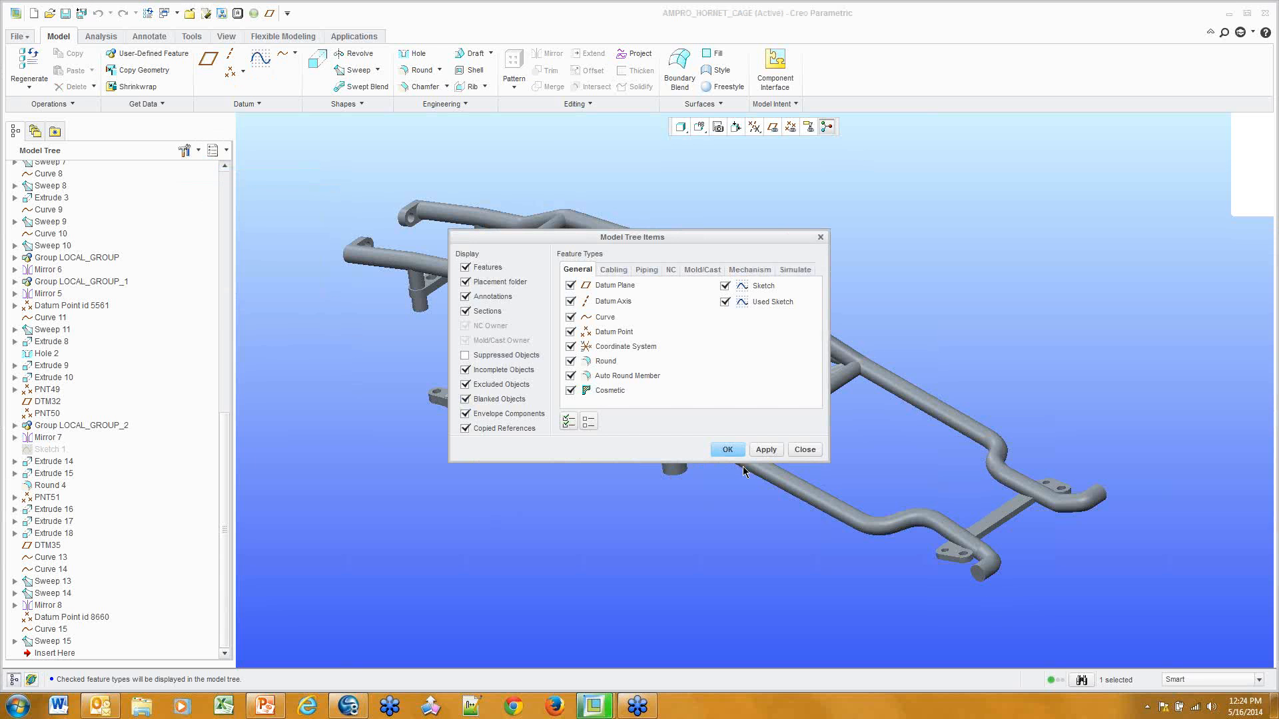
left_click(465, 355)
left_click(727, 450)
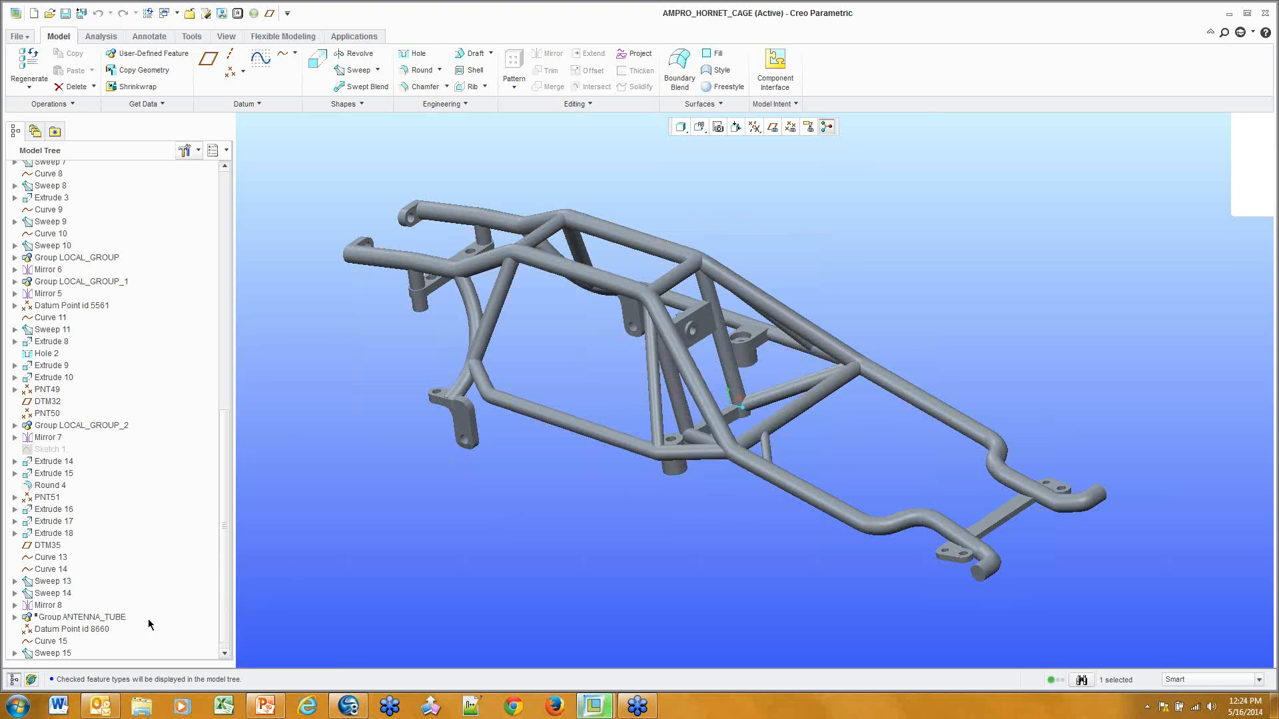
left_click(70, 620)
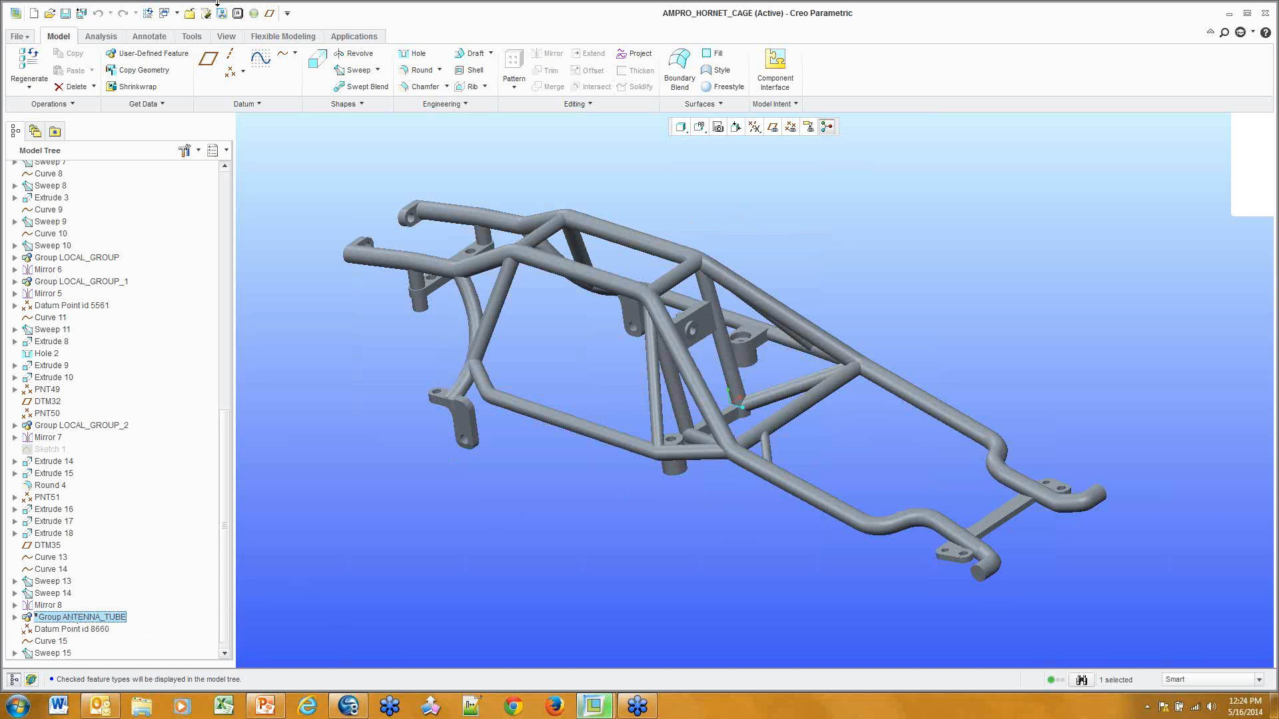
left_click(196, 150)
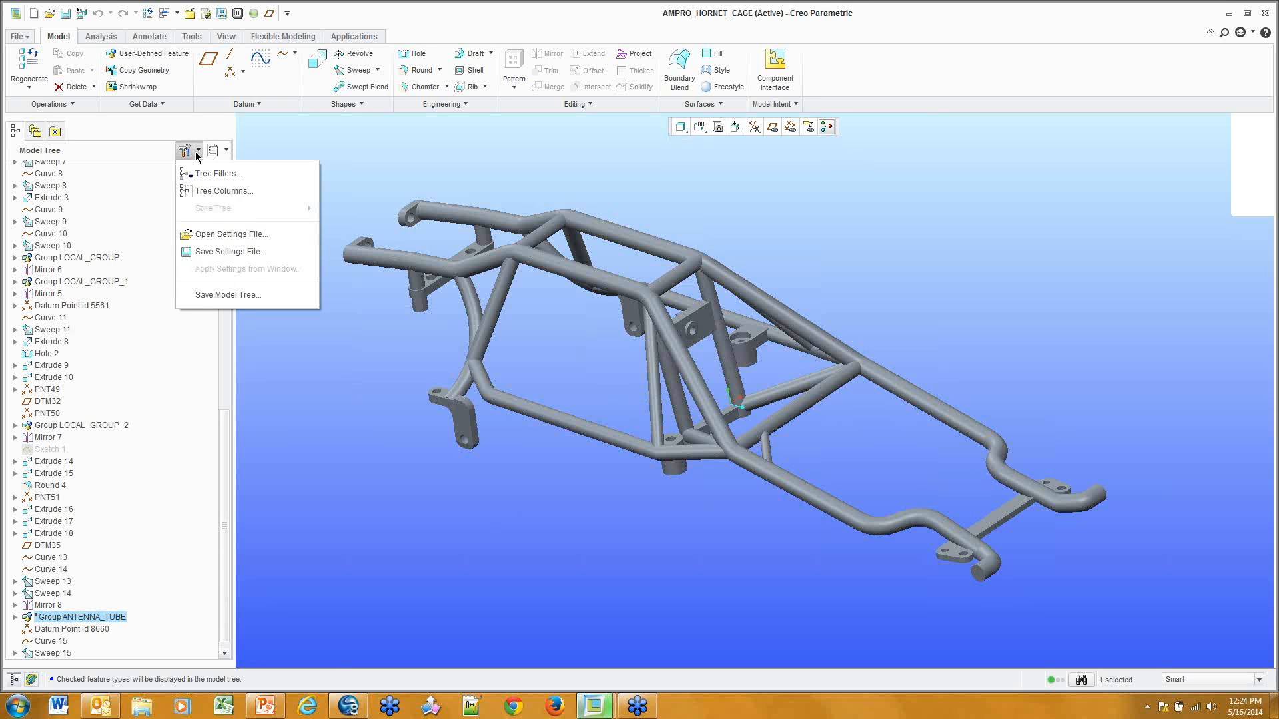
Start saving the model tree settings file to the MCAD folder, then cancel
left_click(224, 254)
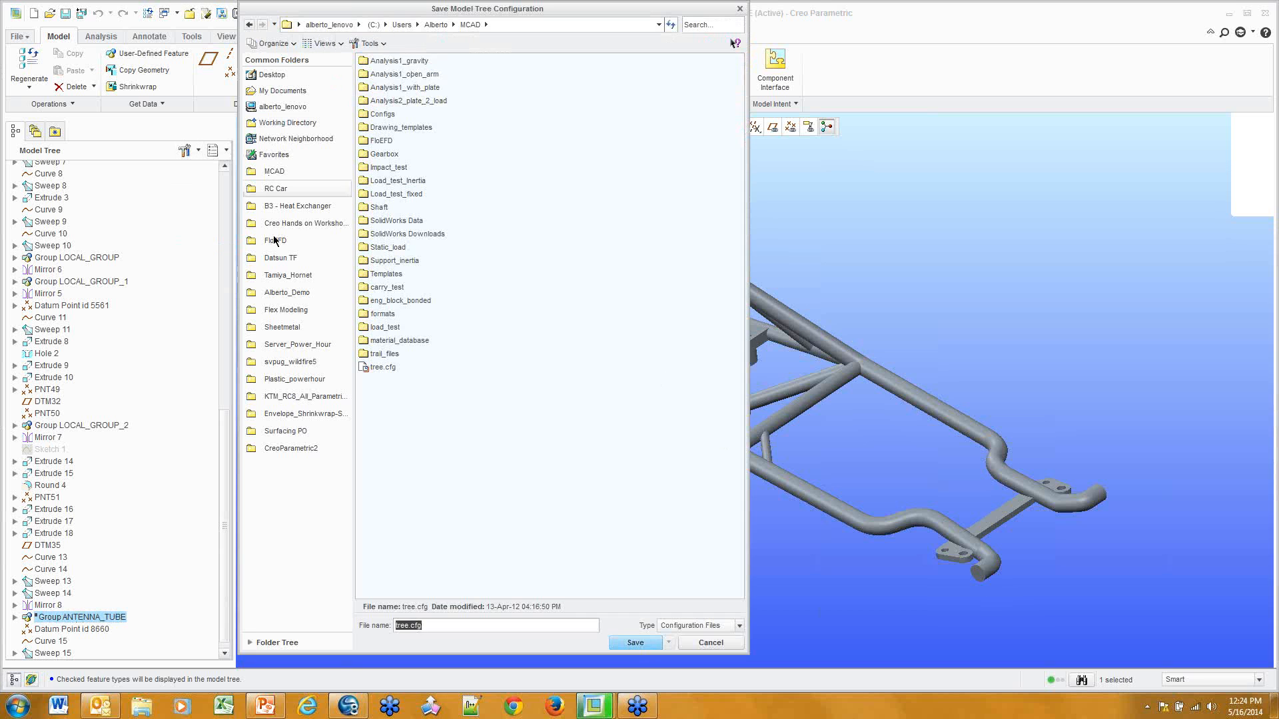
left_click(300, 171)
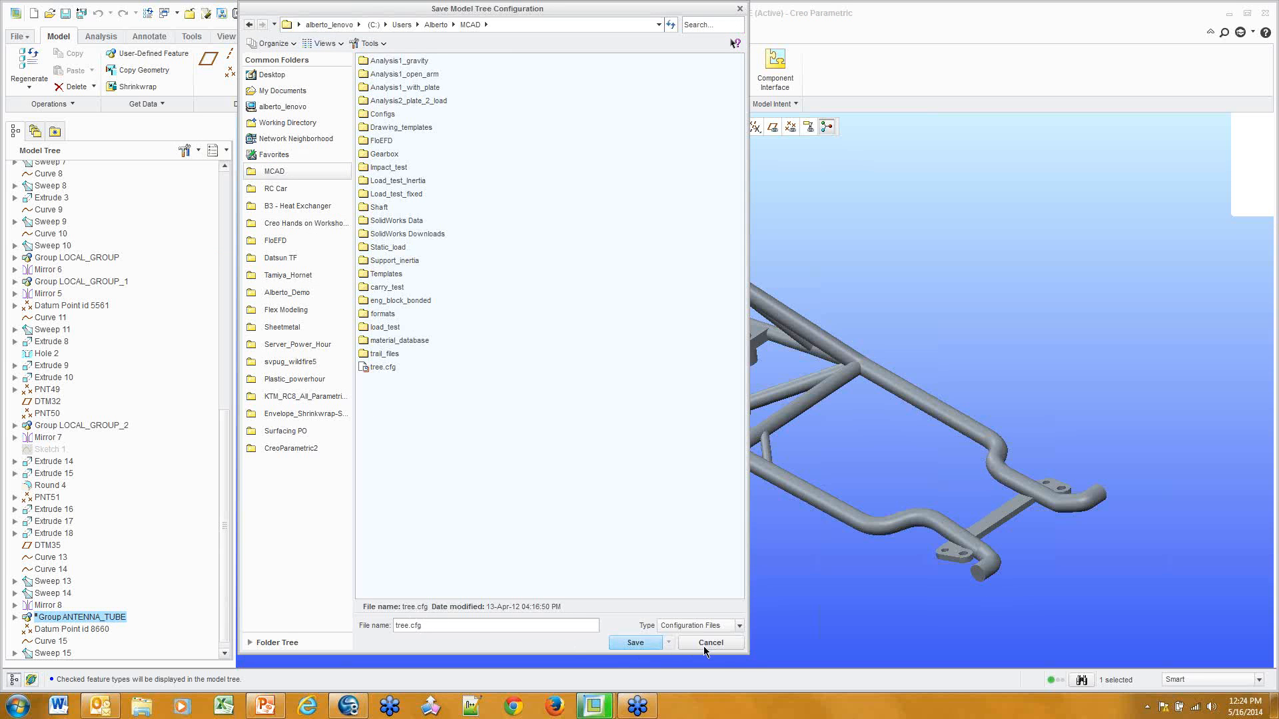
left_click(709, 644)
Search the Configuration Editor for 'tree' and select the mdl_tree_cfg_file option
left_click(28, 37)
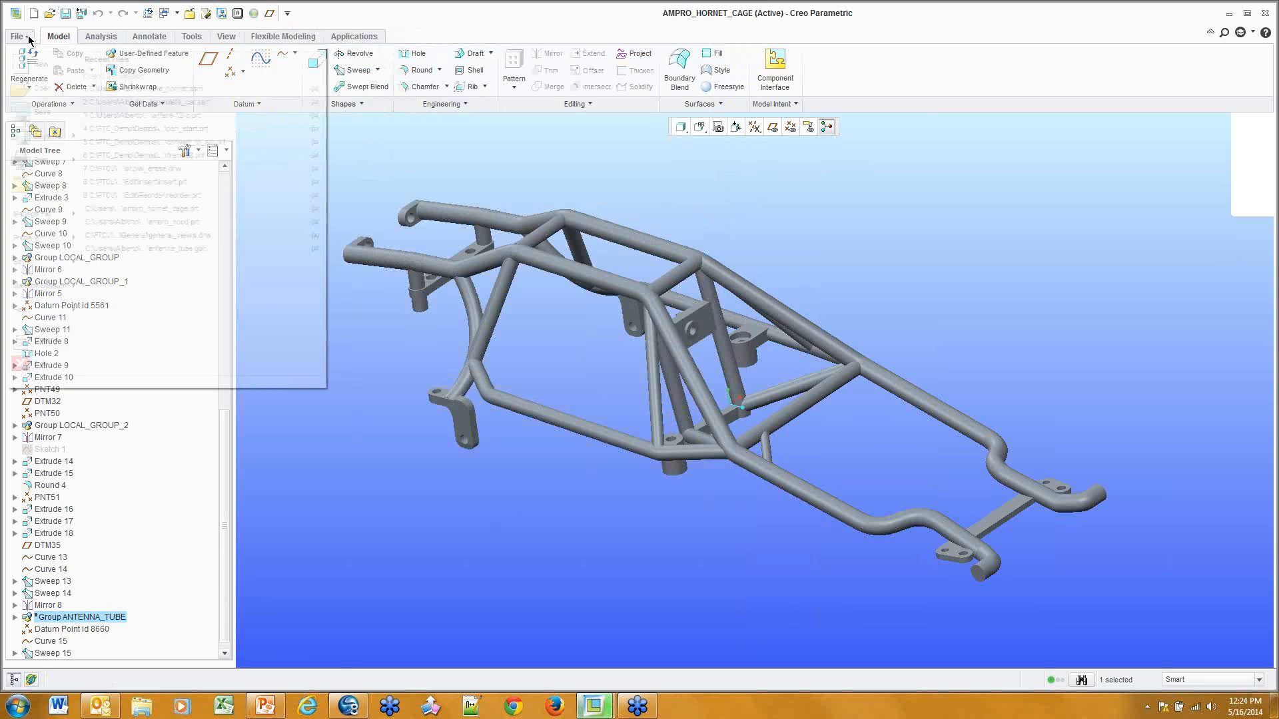
left_click(66, 340)
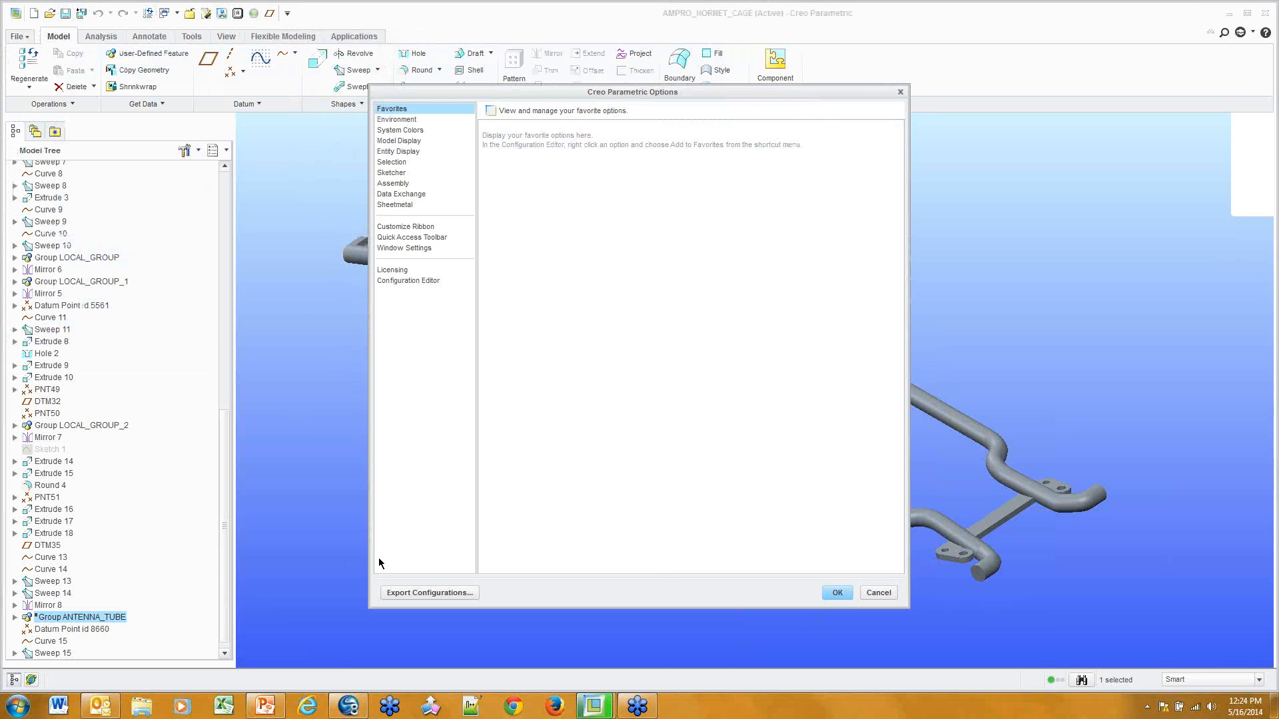
left_click(437, 281)
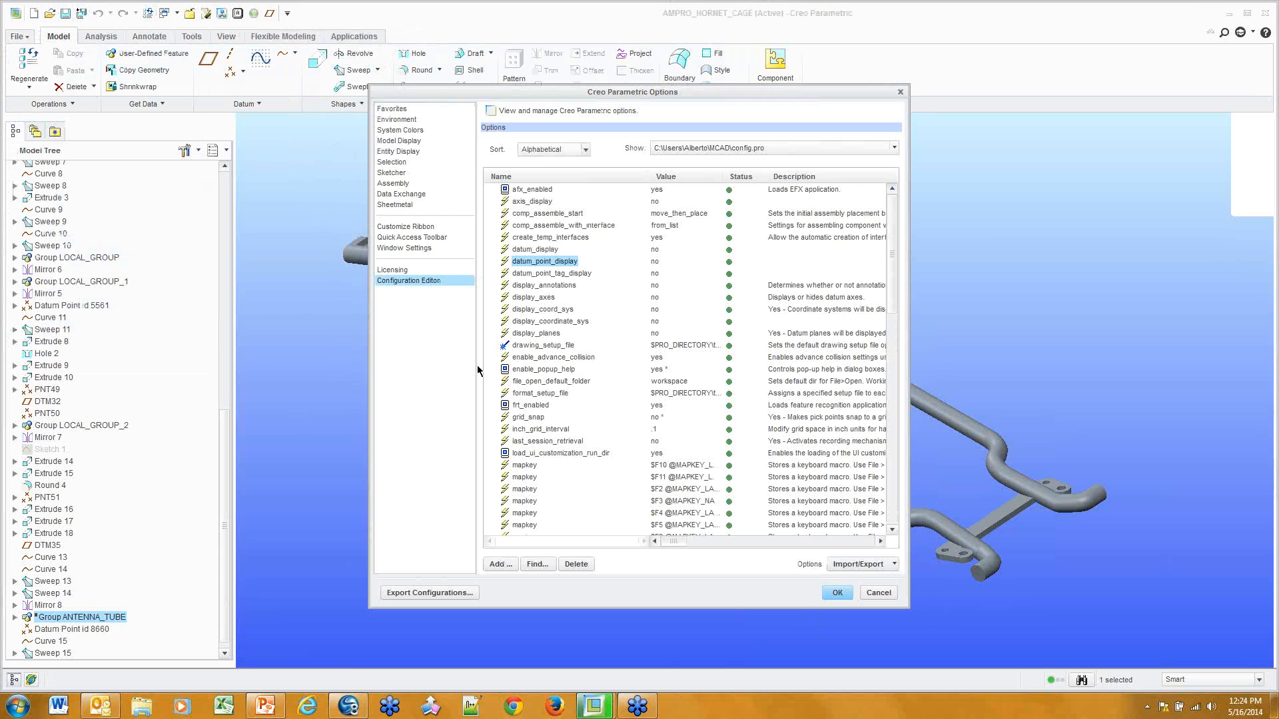
left_click(537, 565)
type("tree")
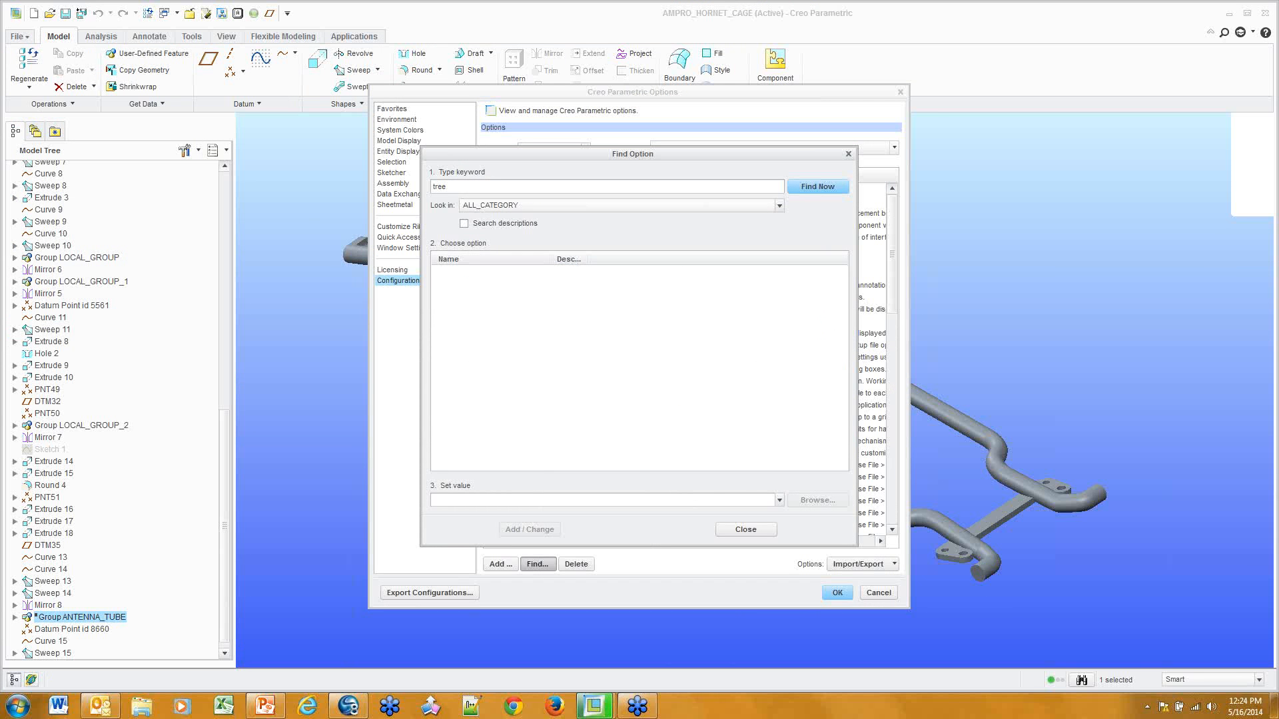
key("Return")
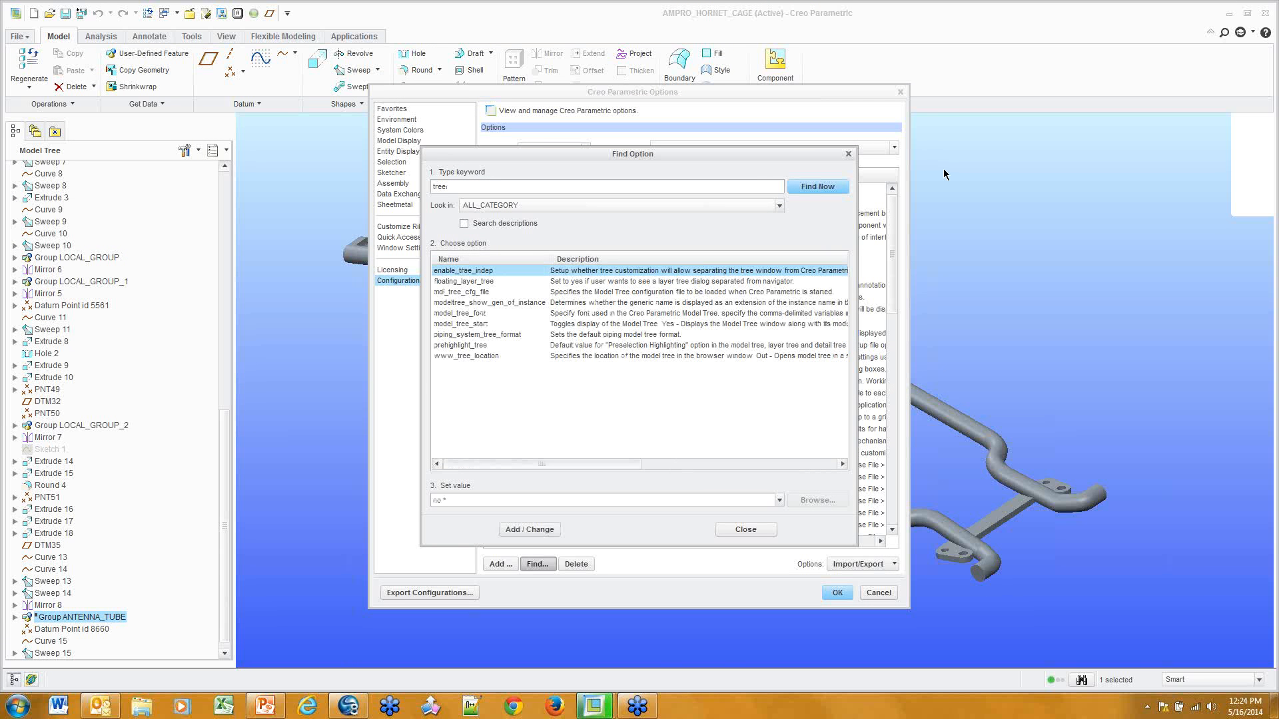
left_click(474, 292)
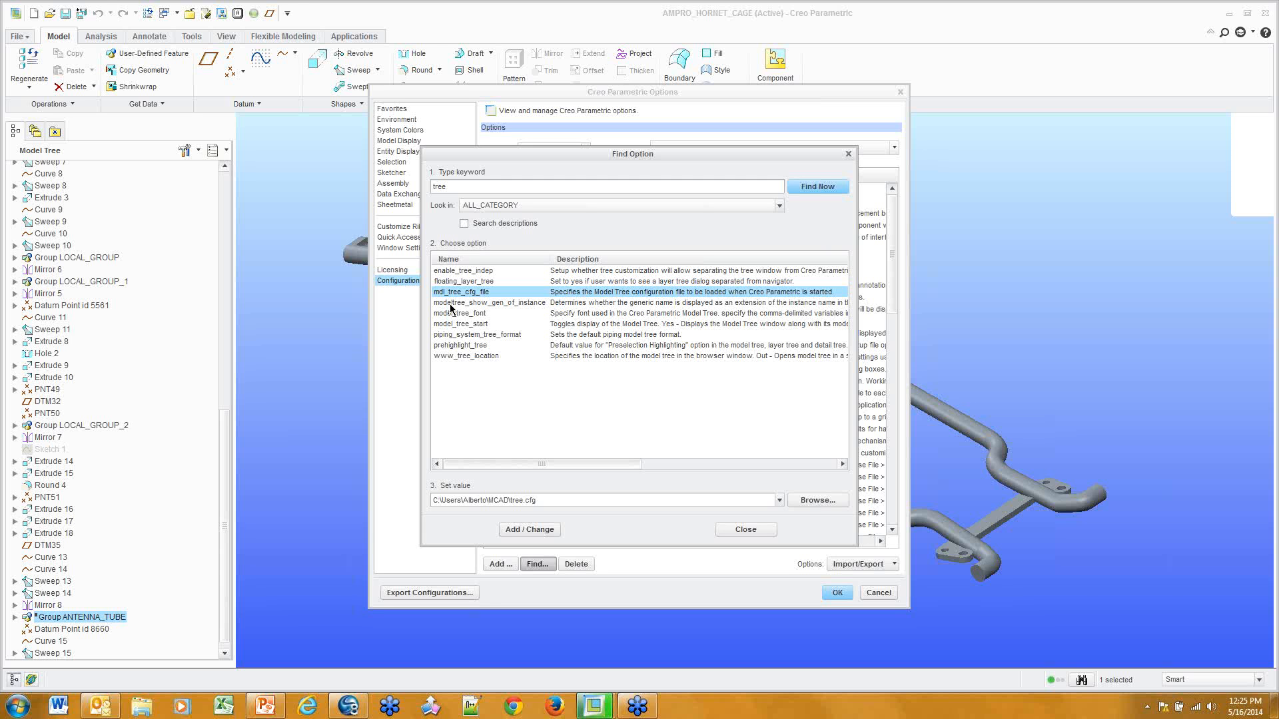
left_click(773, 530)
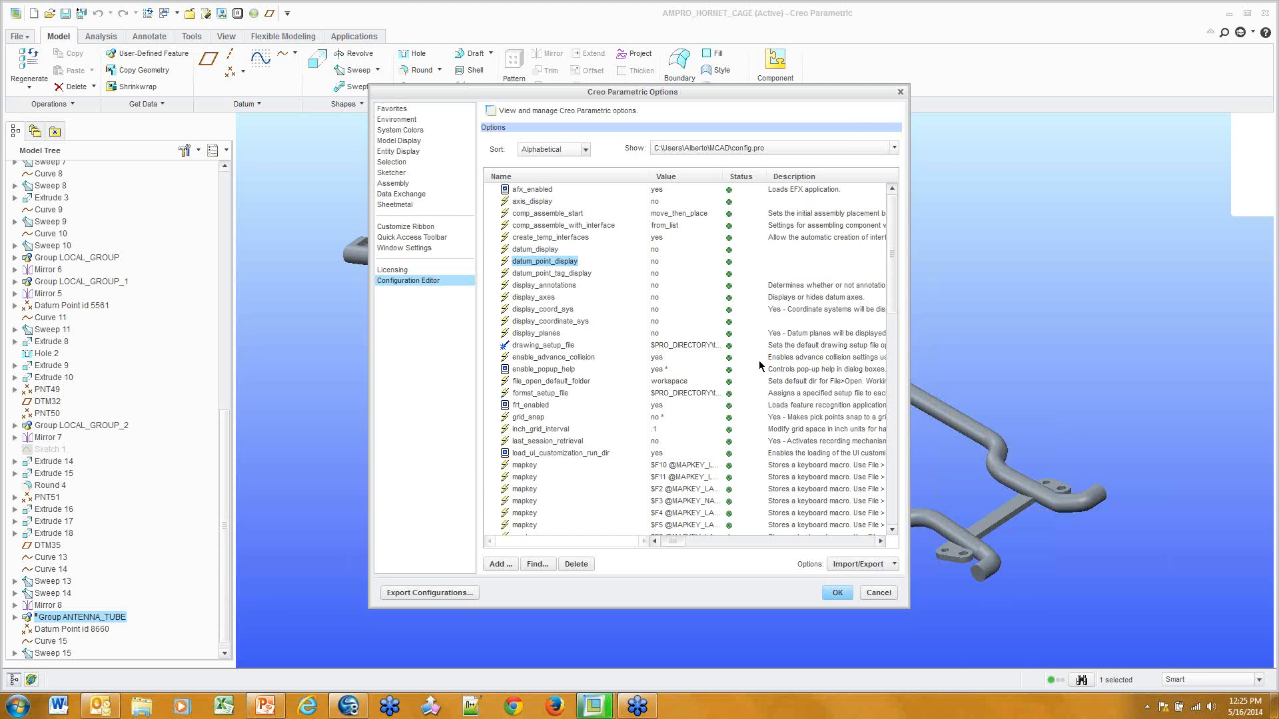
Add the config option open_window_maximized with value yes and close the Options dialog
scroll(739, 443, "down", 15)
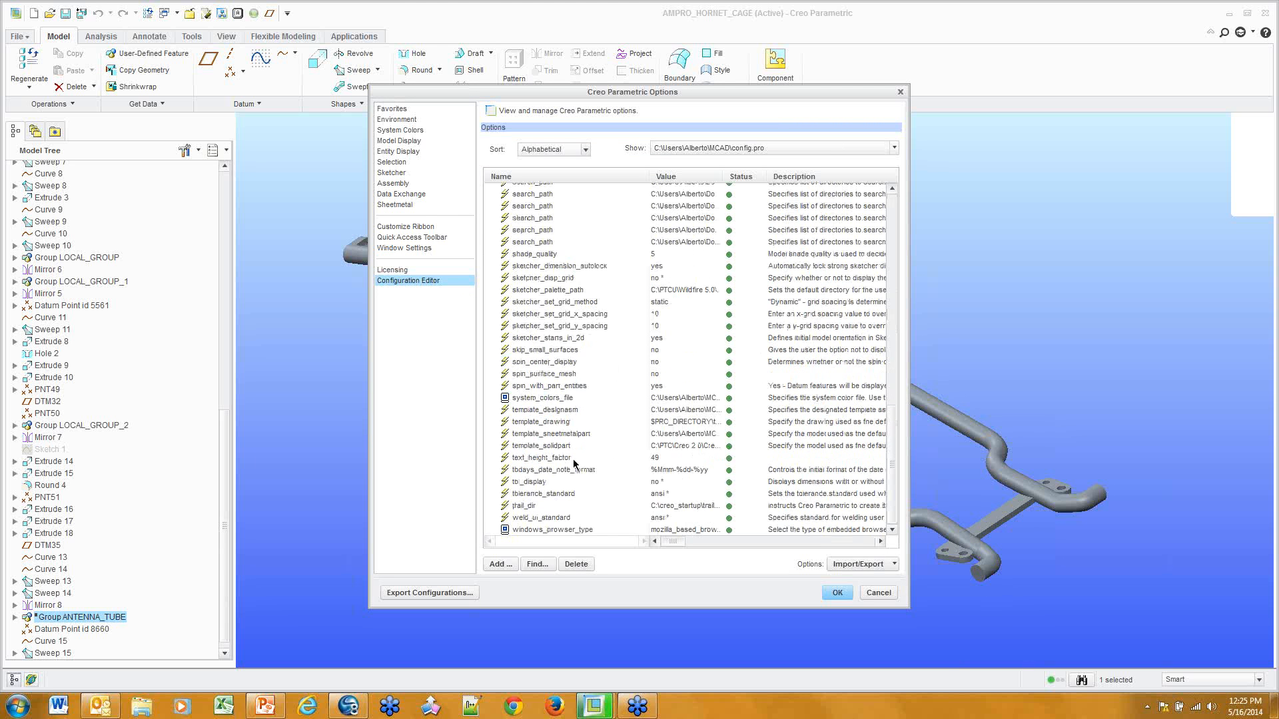
scroll(577, 463, "up", 4)
scroll(575, 464, "up", 7)
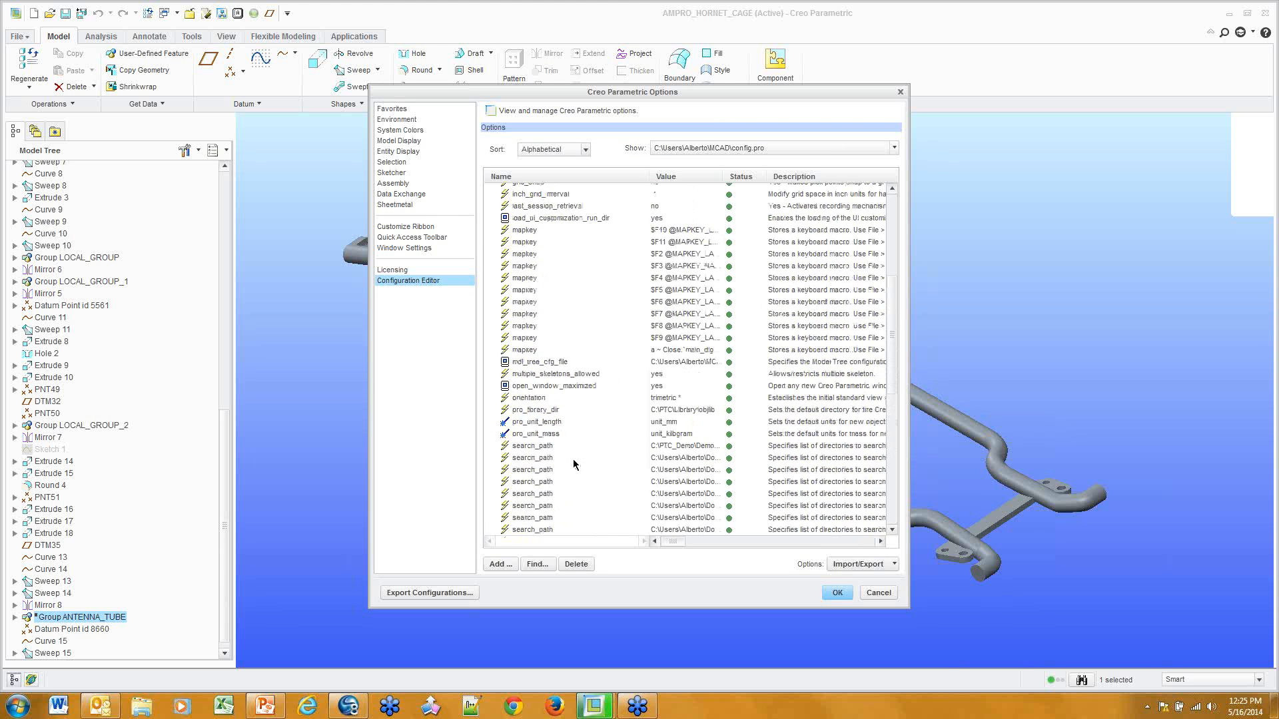
left_click(570, 386)
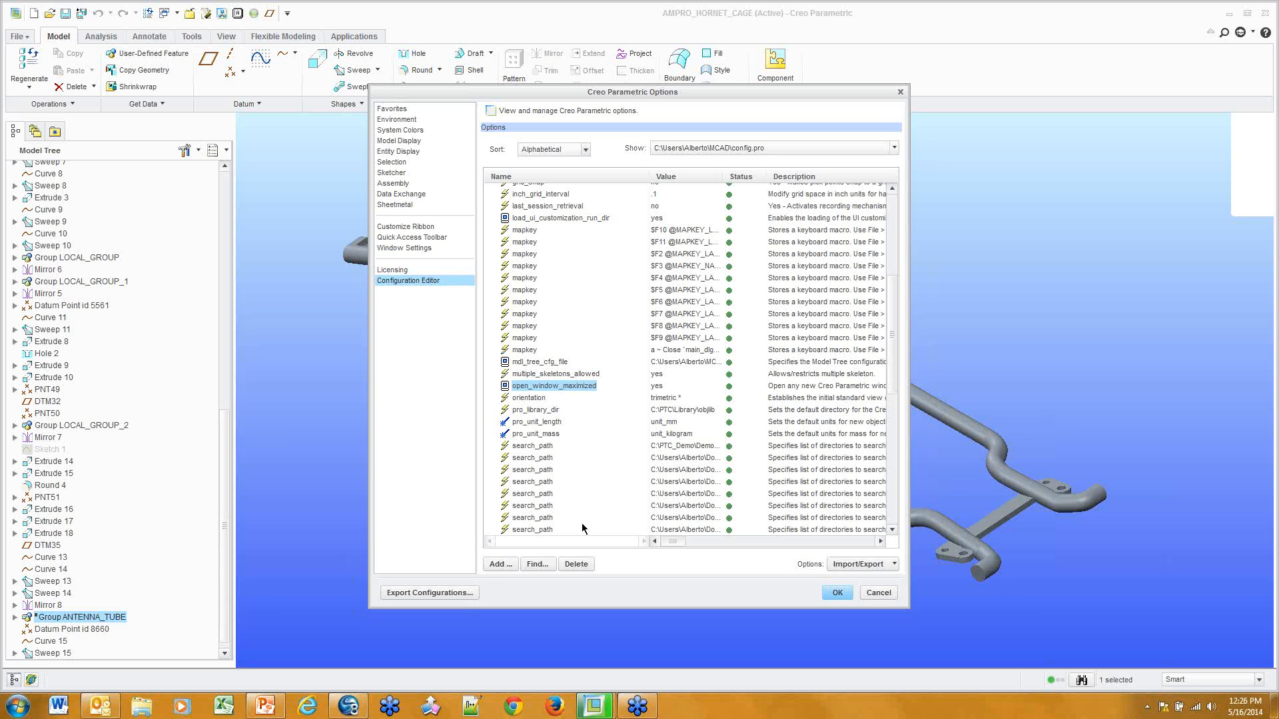
left_click(495, 566)
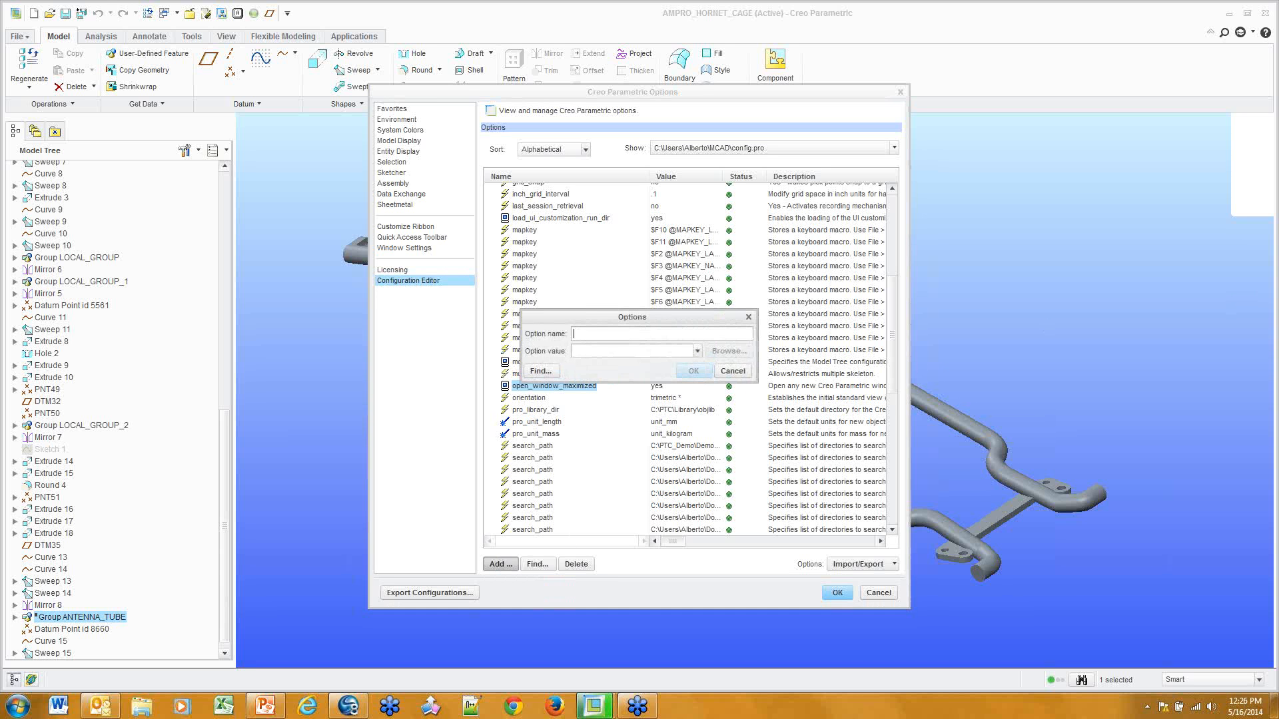
type("open_window_maximized")
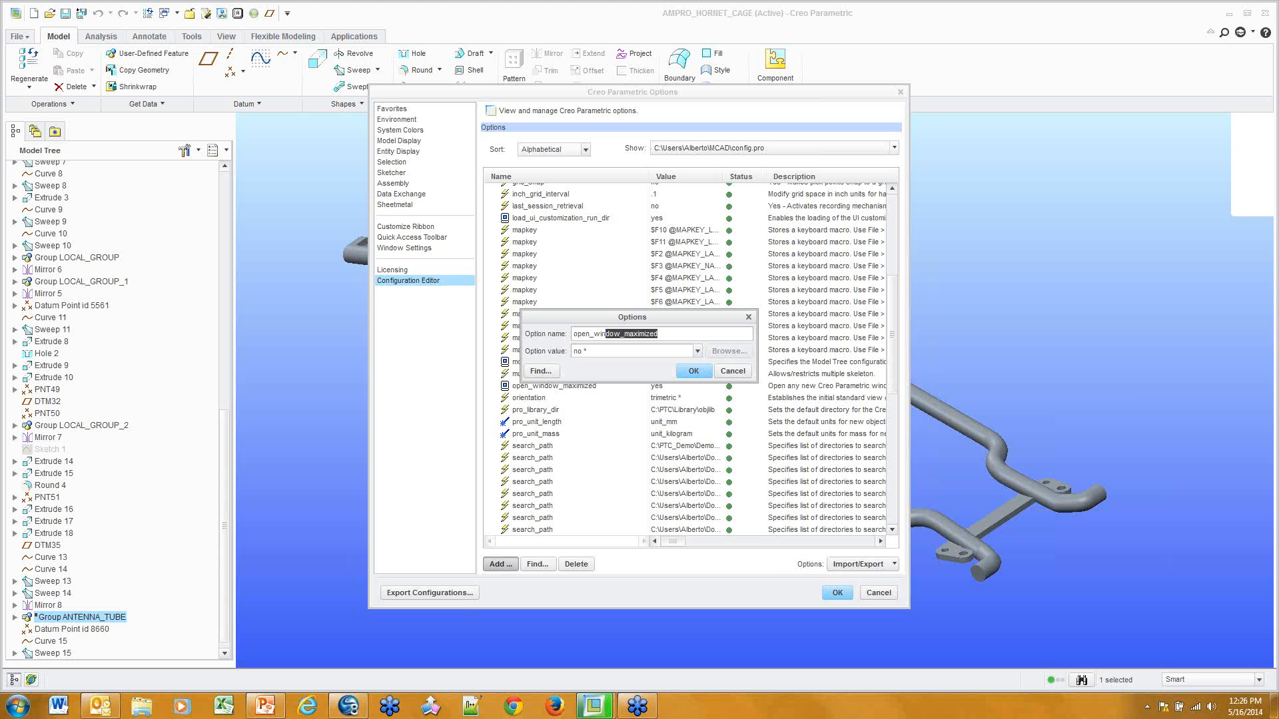
key("Tab")
type("yes")
left_click(736, 373)
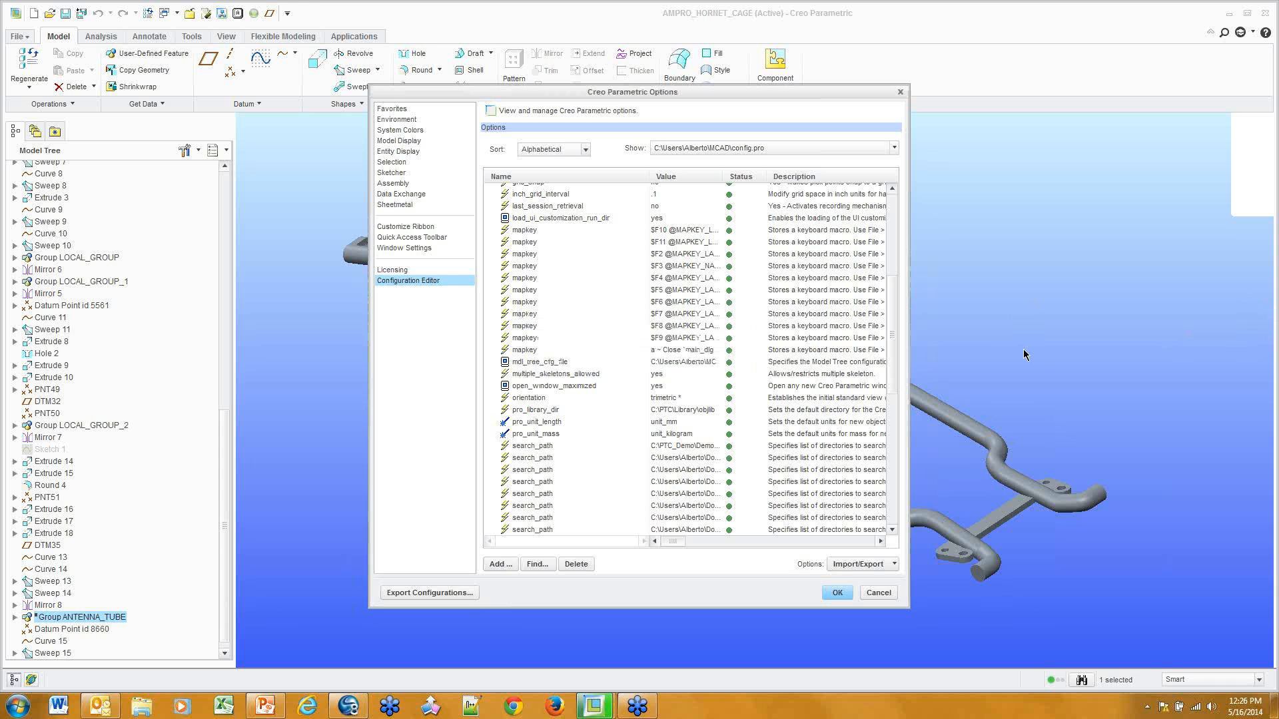
scroll(771, 381, "up", 7)
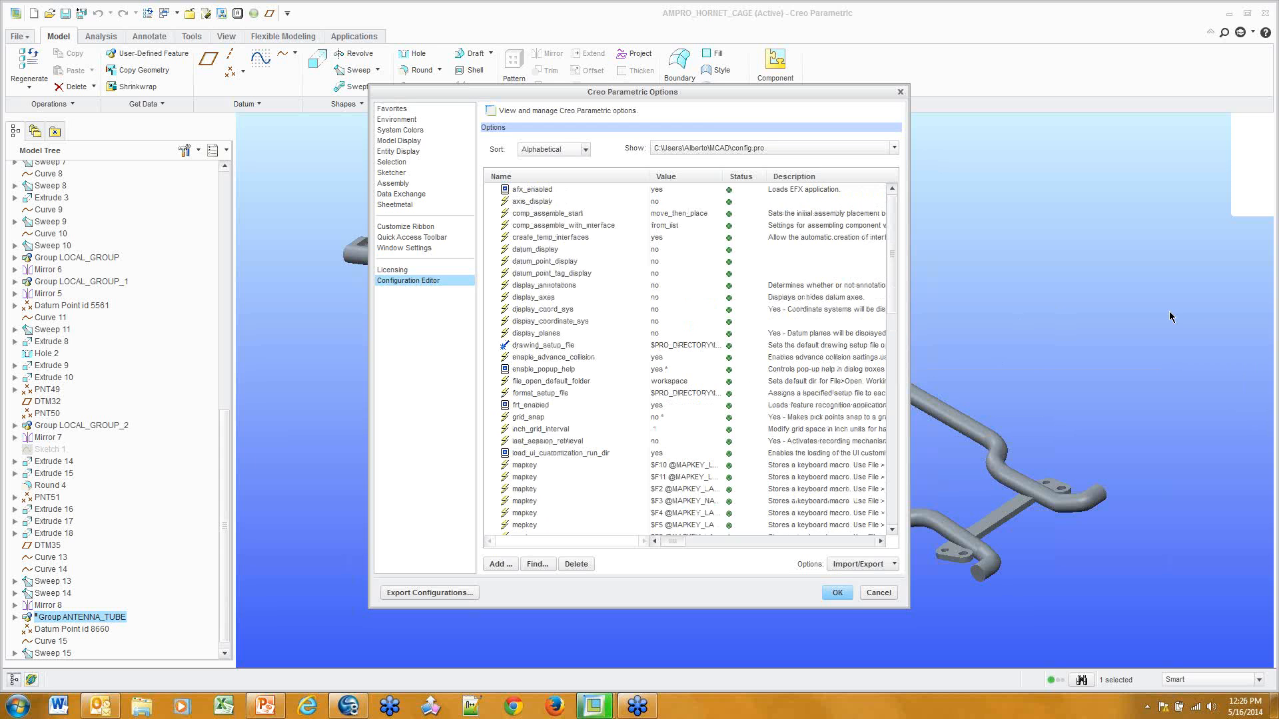
left_click(875, 593)
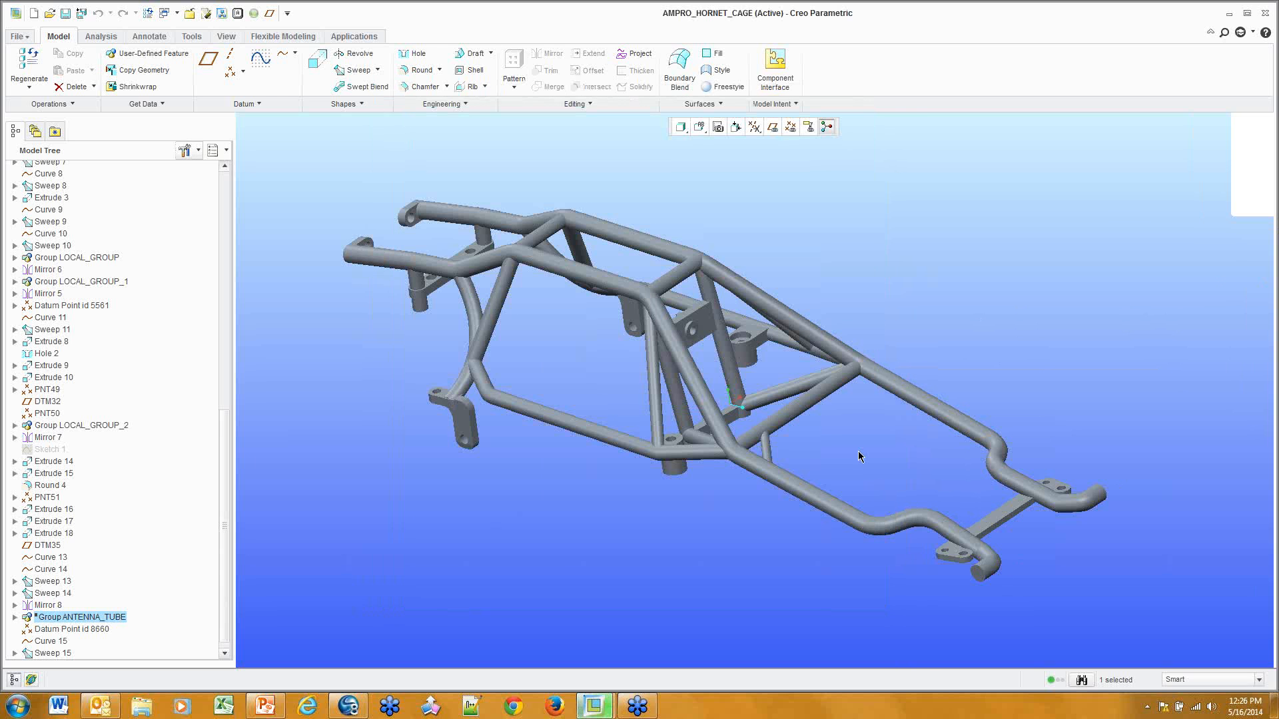
Clear the ANTENNA_TUBE selection and glance at the Get Data commands
left_click(674, 191)
left_click(148, 104)
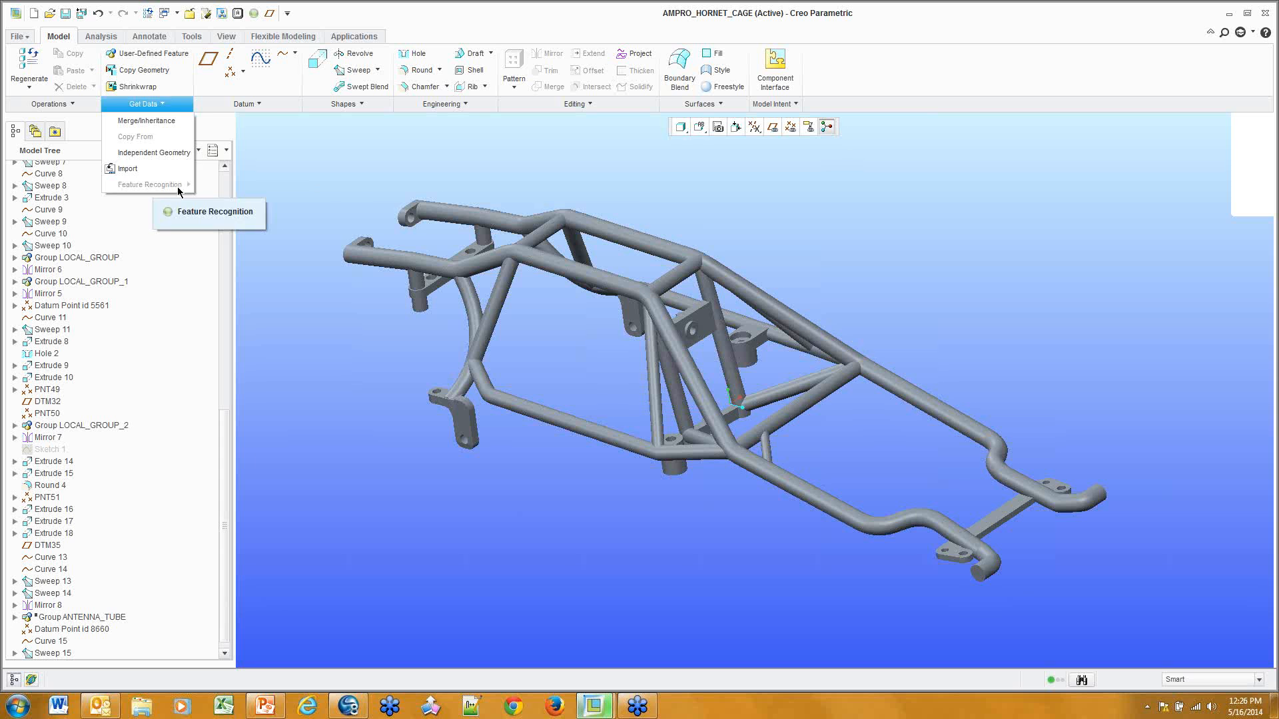
left_click(374, 185)
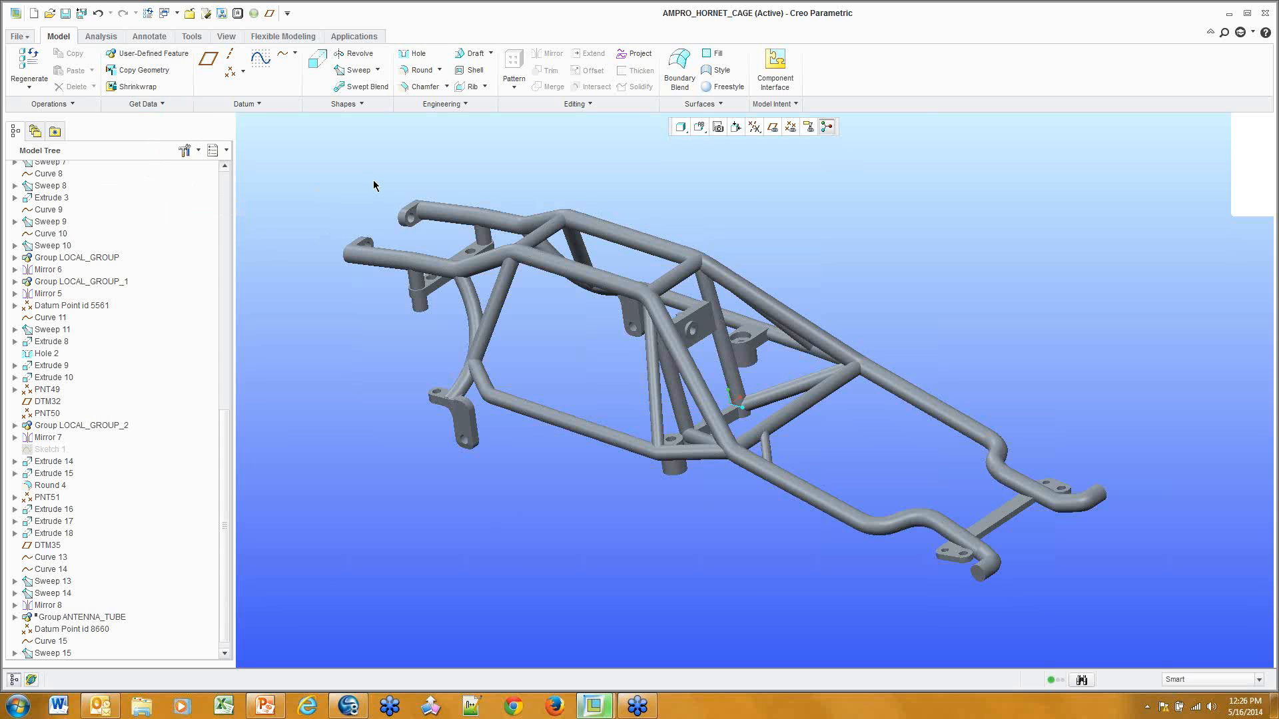
Open sp115050_mod.prt from the Flex Modeling folder in its own window
key("ctrl+o")
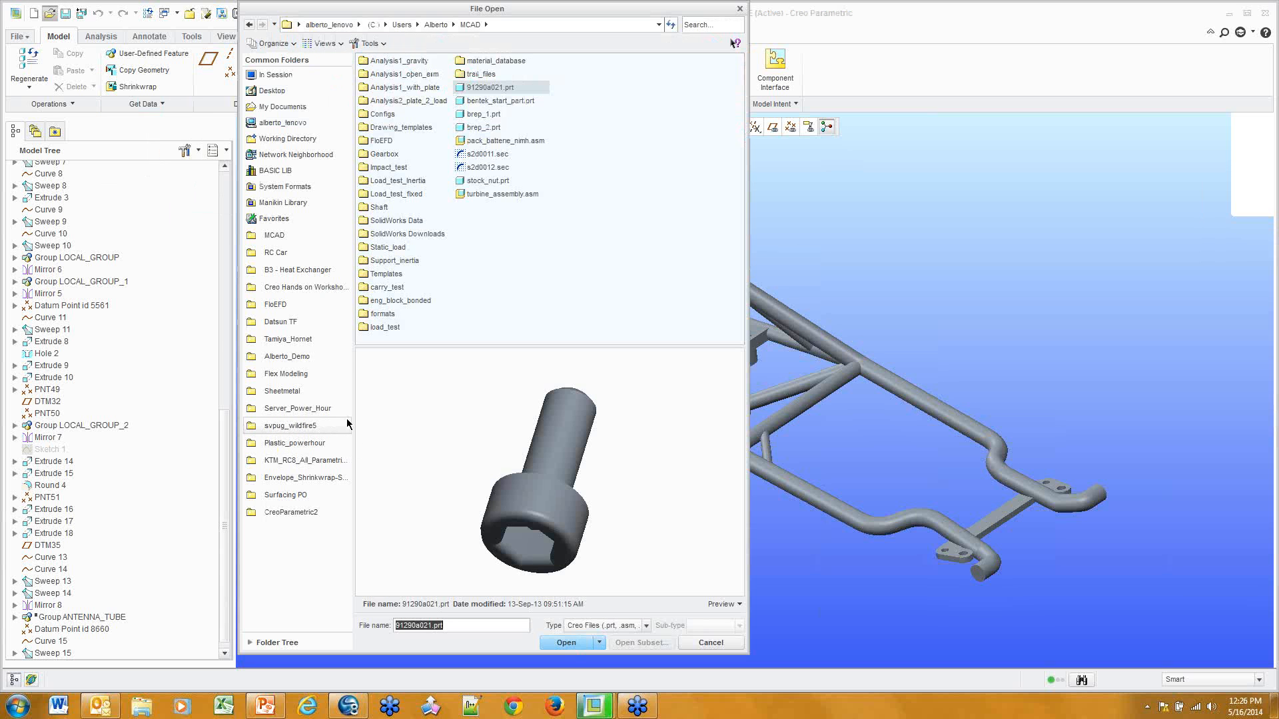
left_click(323, 374)
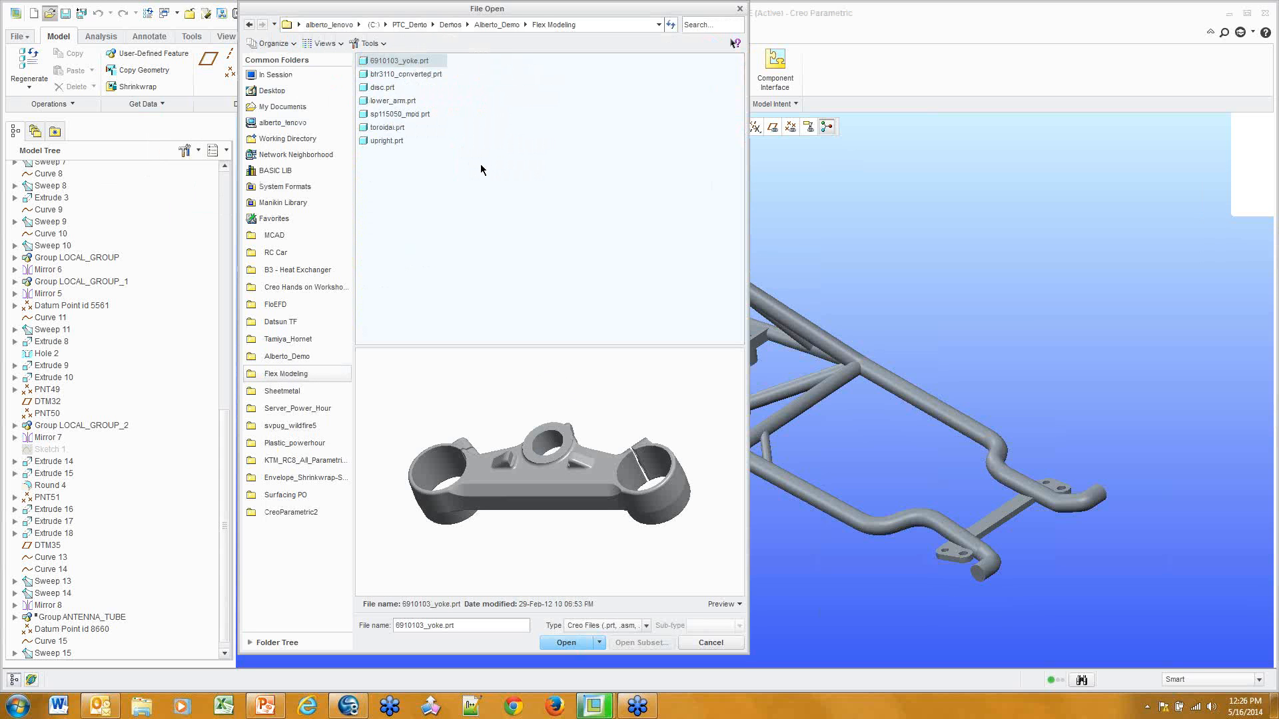
left_click(397, 117)
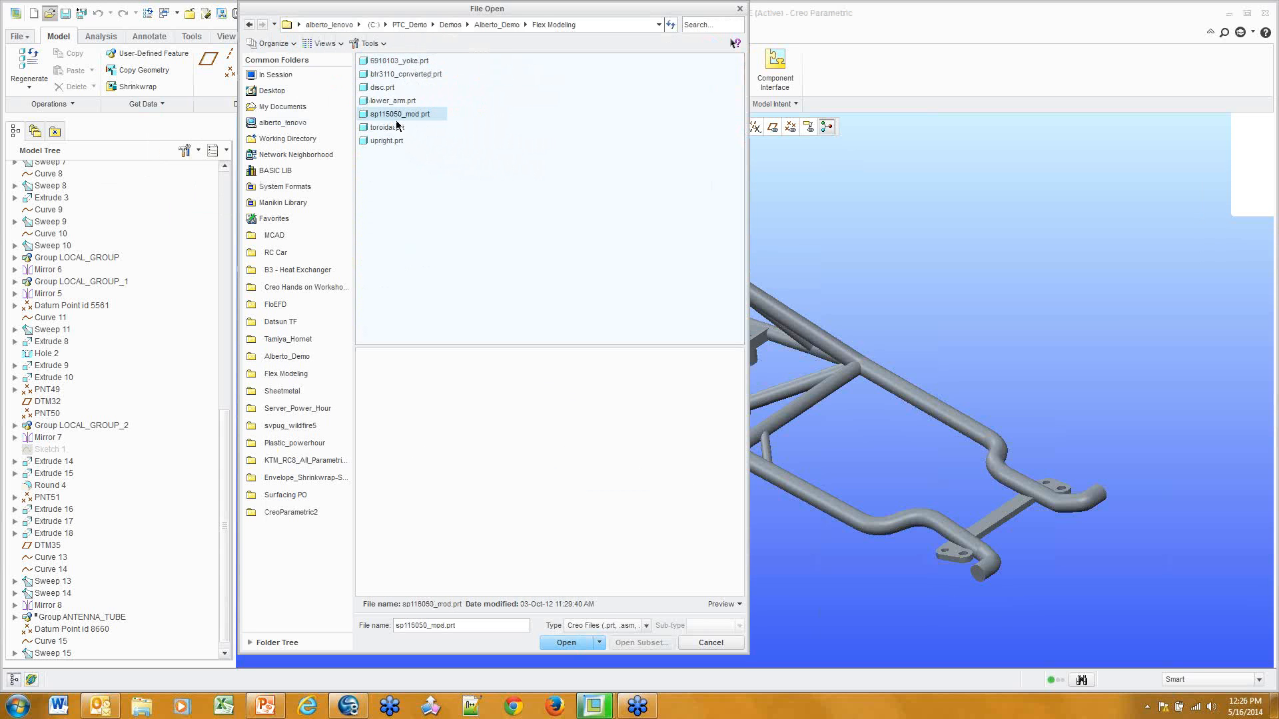
middle_click(435, 149)
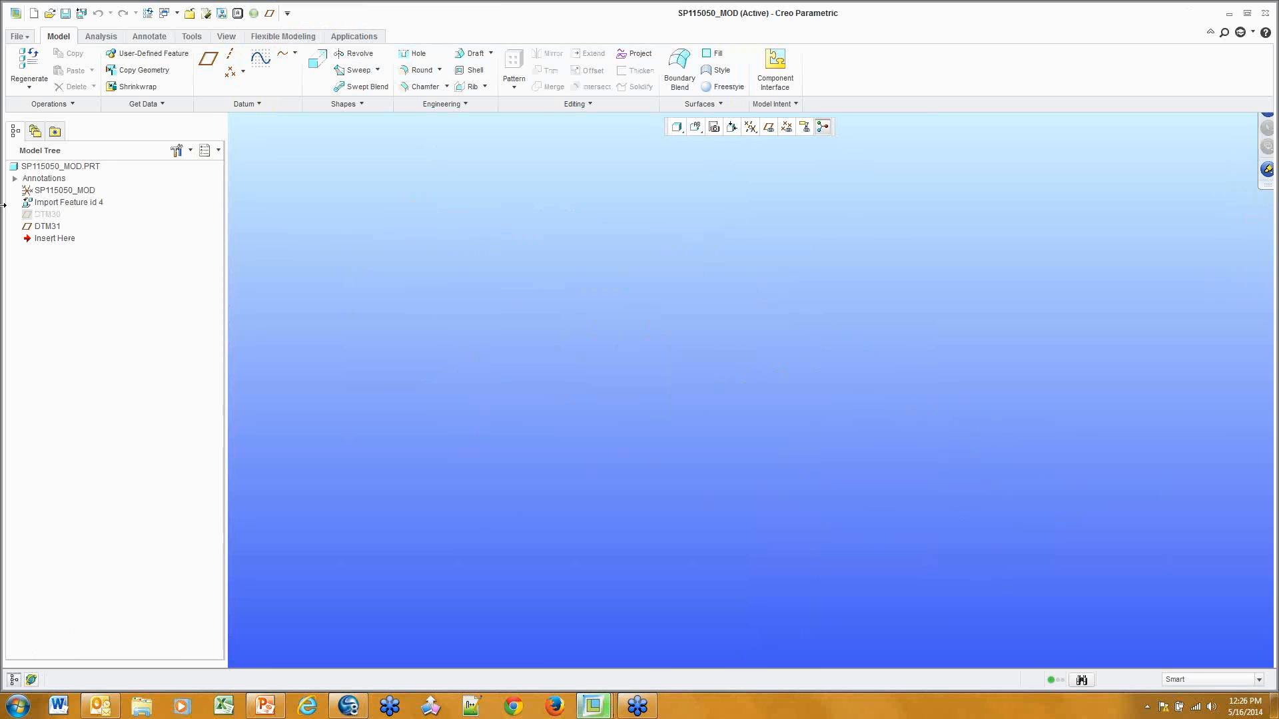
left_click(145, 104)
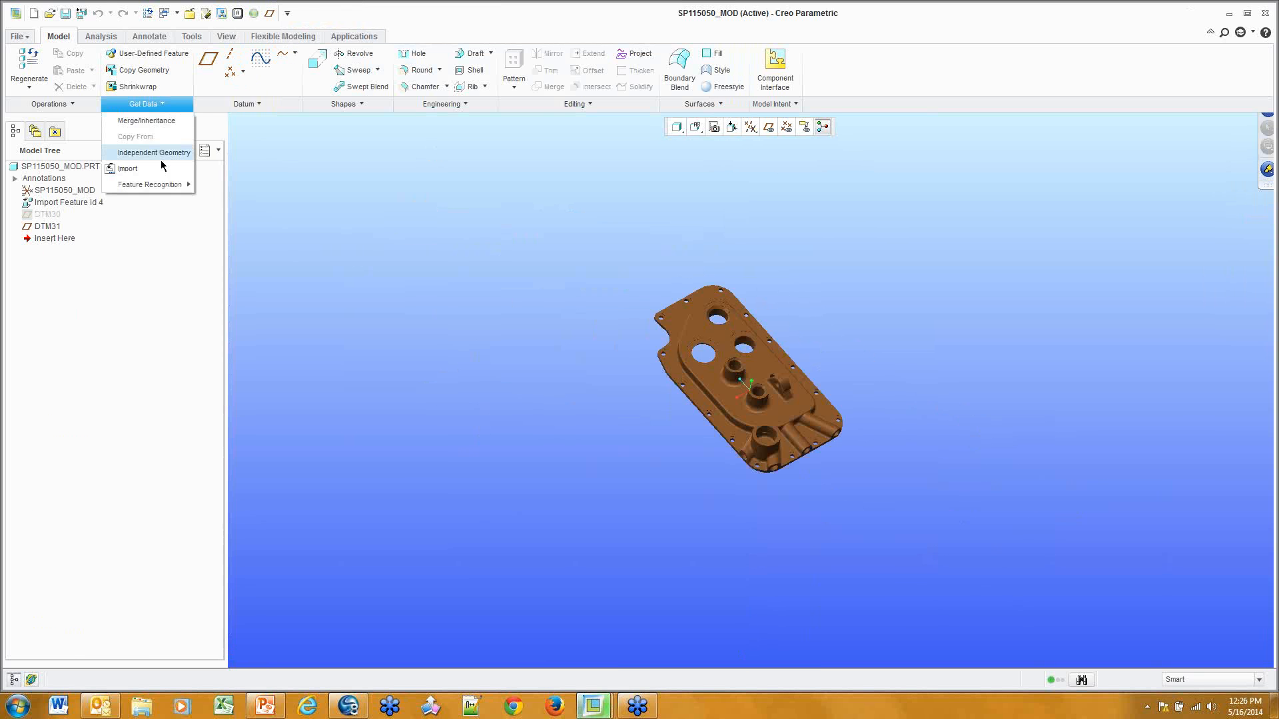
left_click(799, 307)
scroll(754, 391, "down", 4)
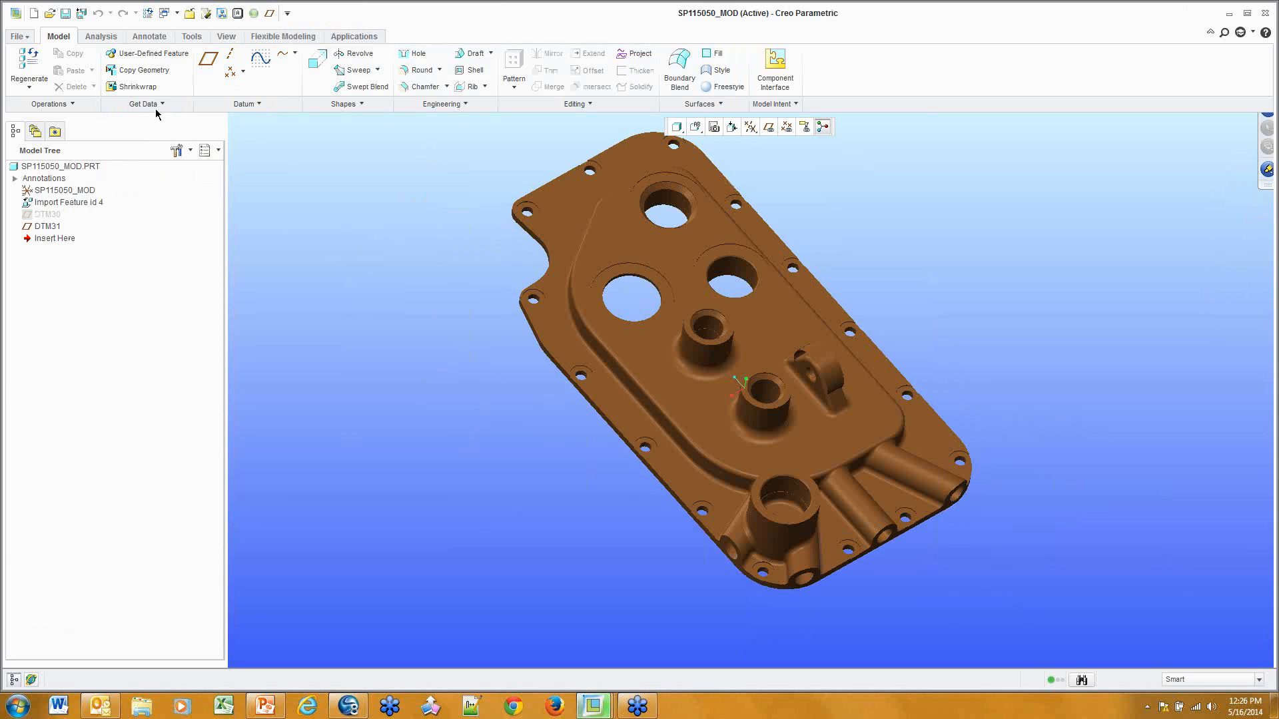
Browse the Feature Recognition search commands under Get Data, then open File > Options
left_click(154, 107)
mouse_move(169, 185)
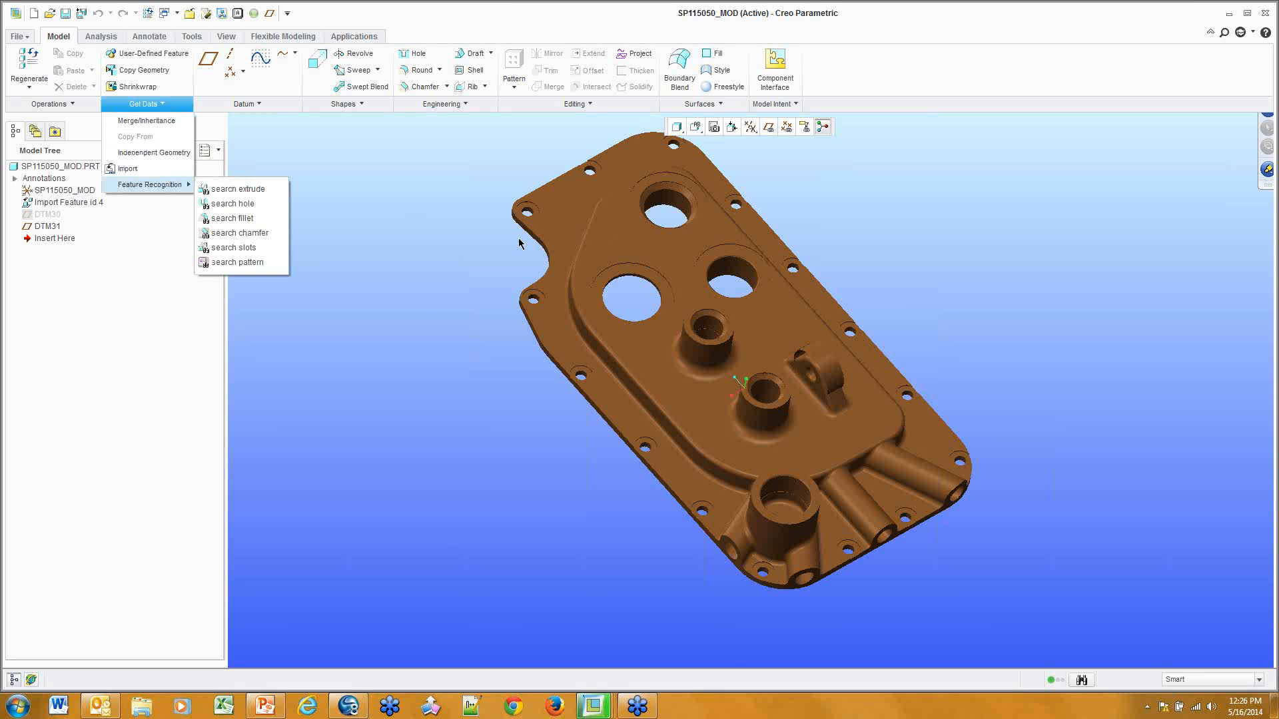
left_click(408, 239)
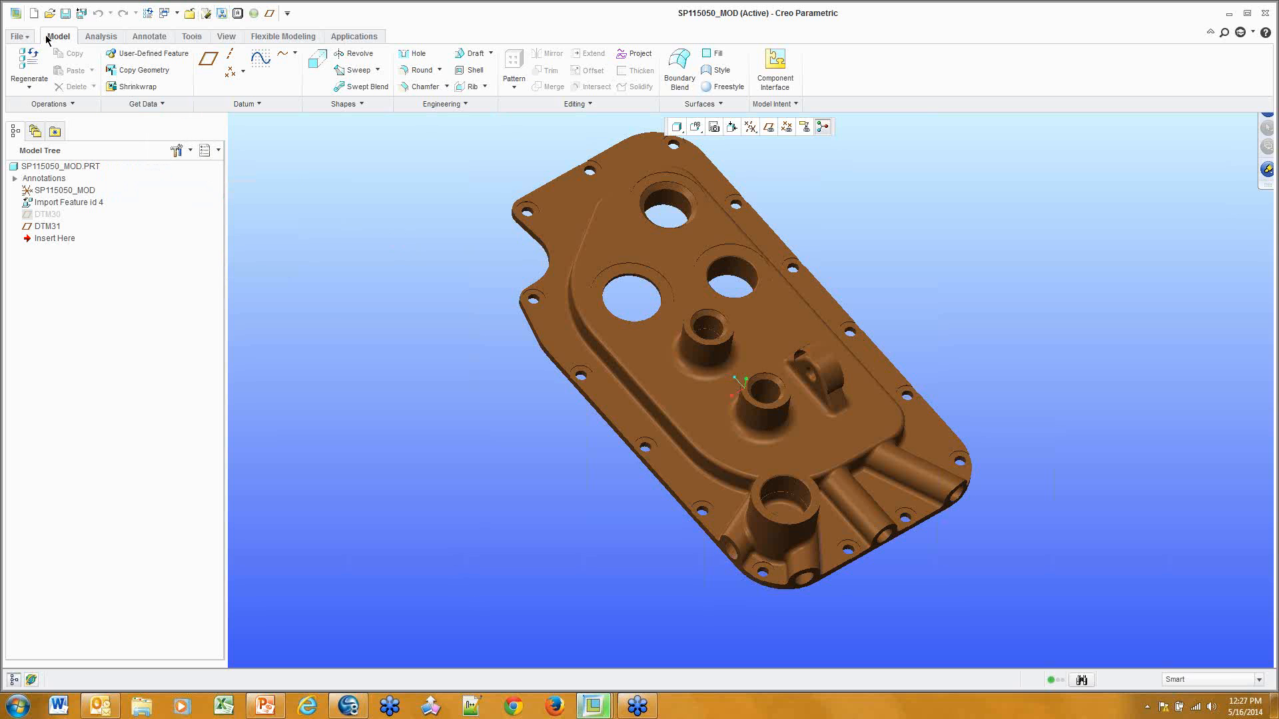
left_click(20, 36)
left_click(60, 336)
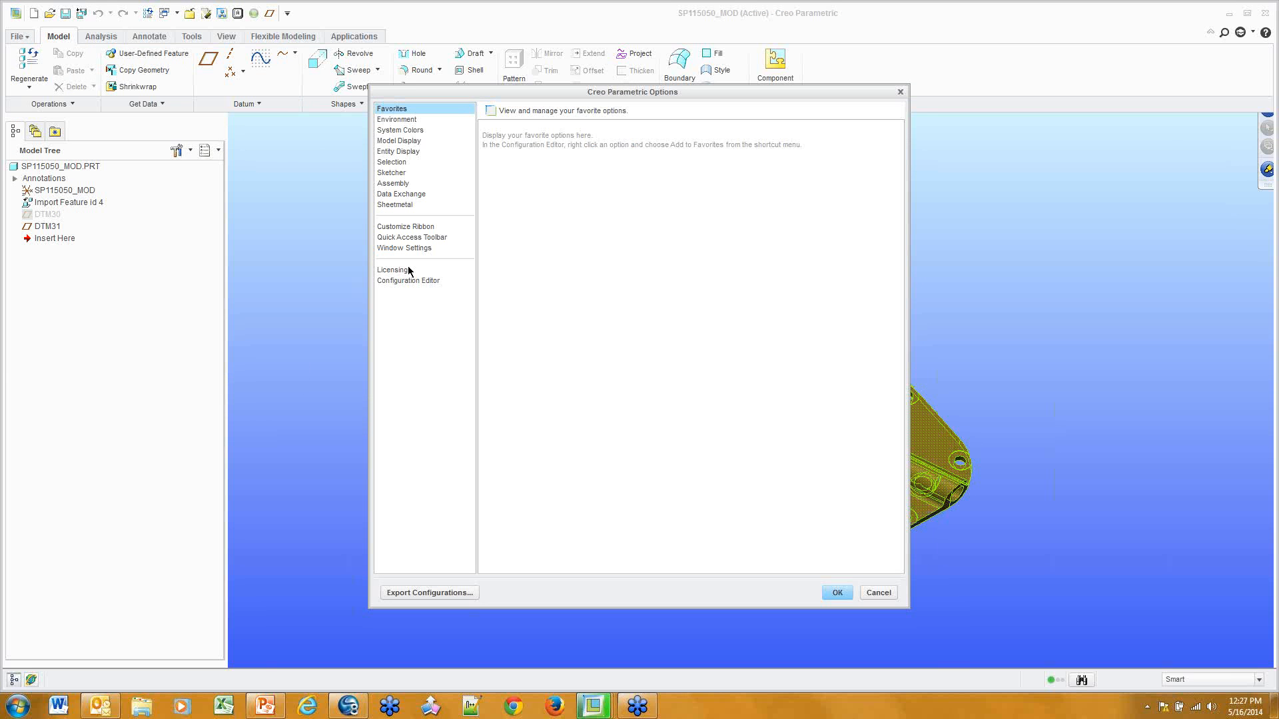
Set the enable_popup_help configuration option to no
left_click(408, 280)
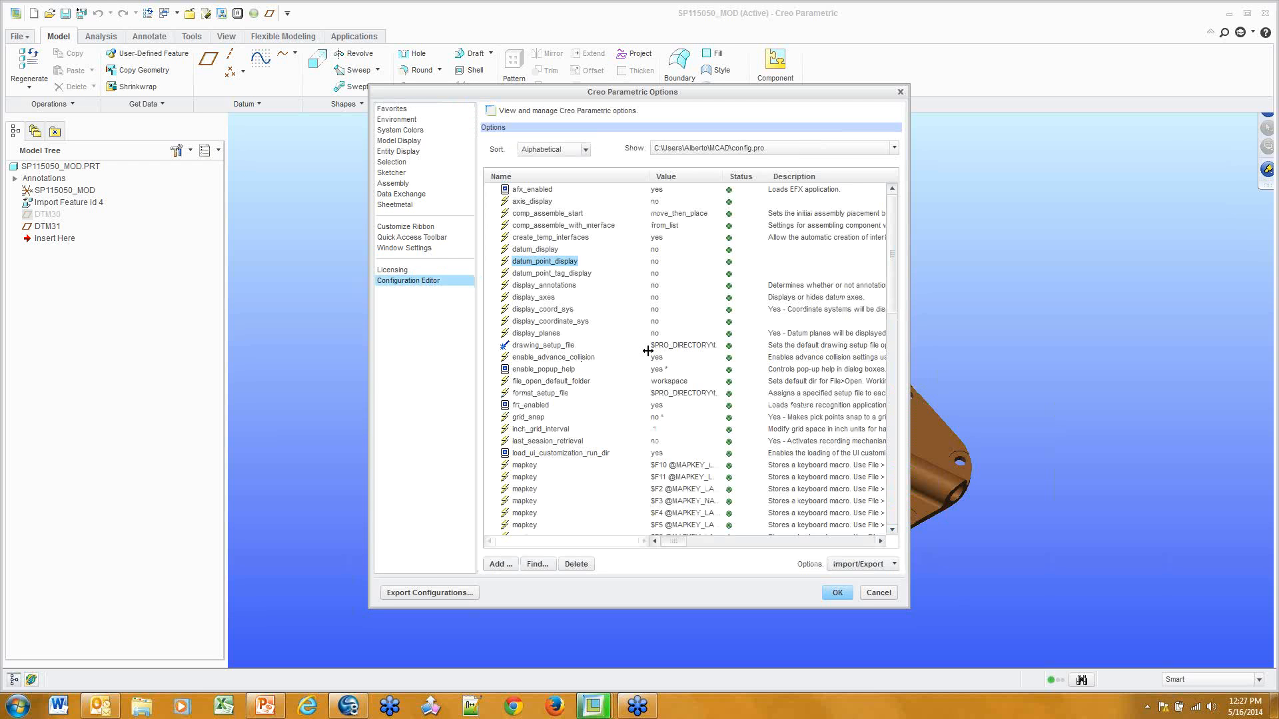
left_click(556, 370)
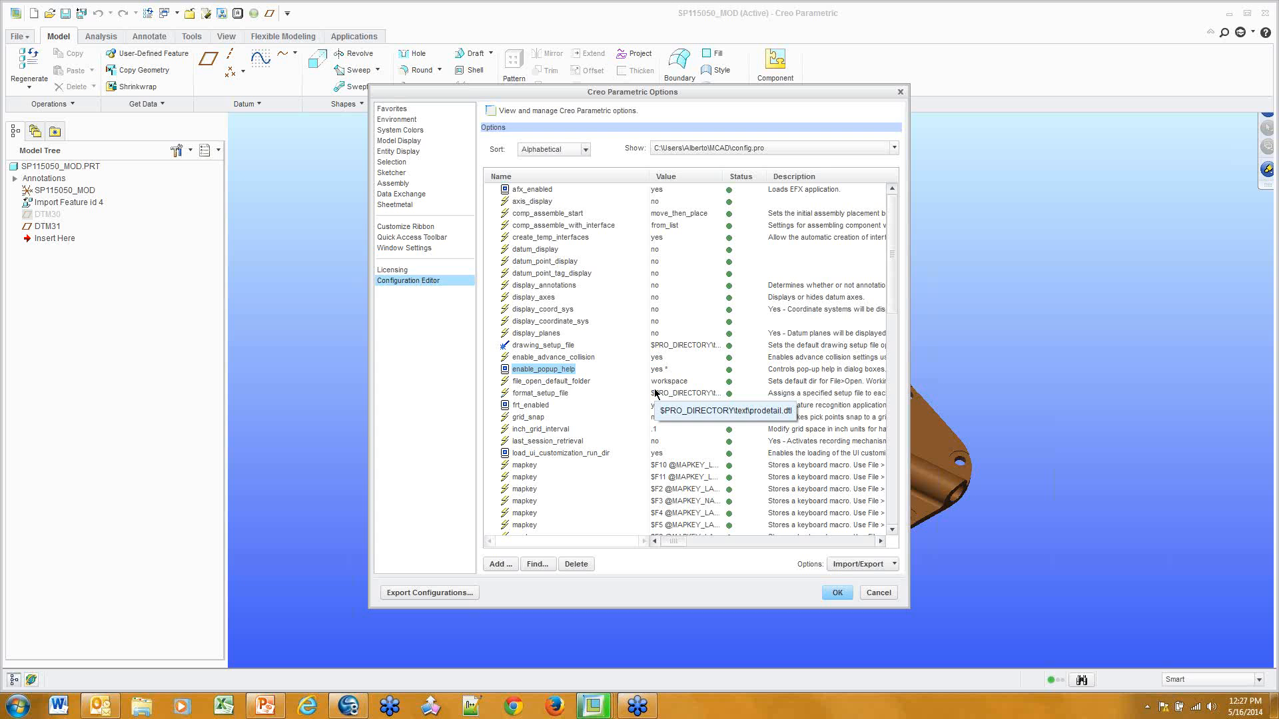
left_click(661, 370)
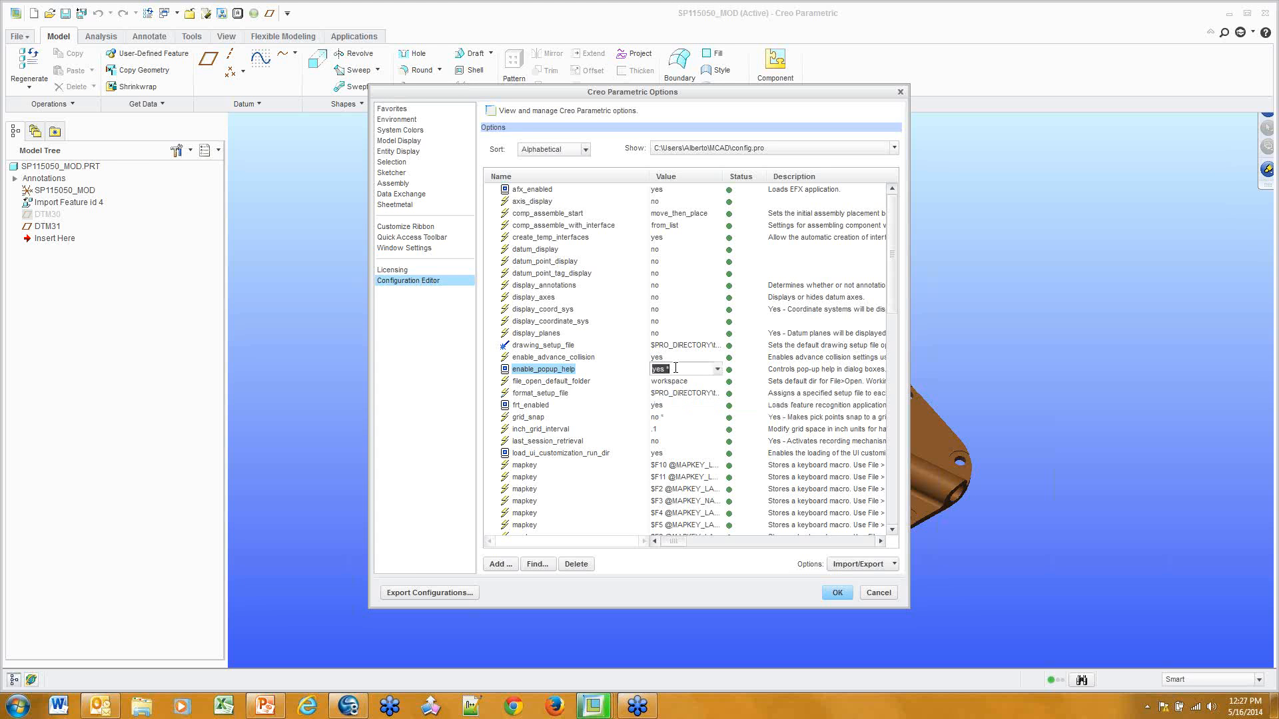
left_click(717, 371)
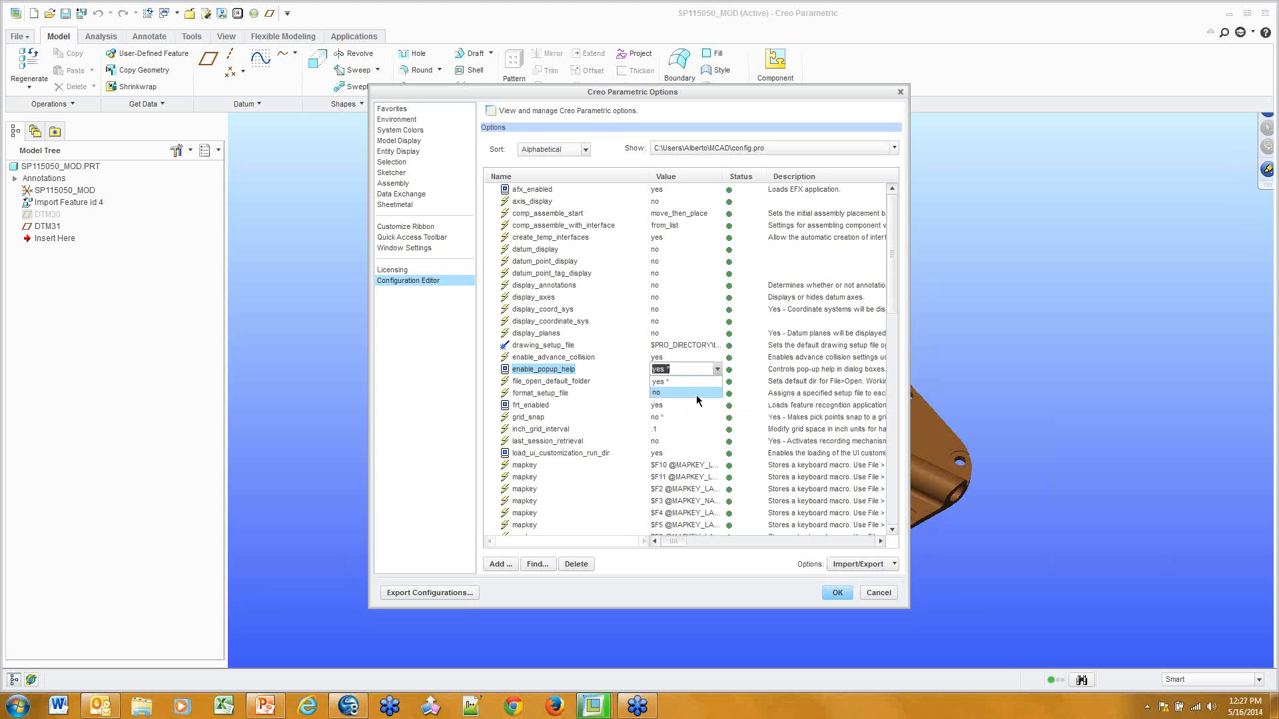
left_click(698, 393)
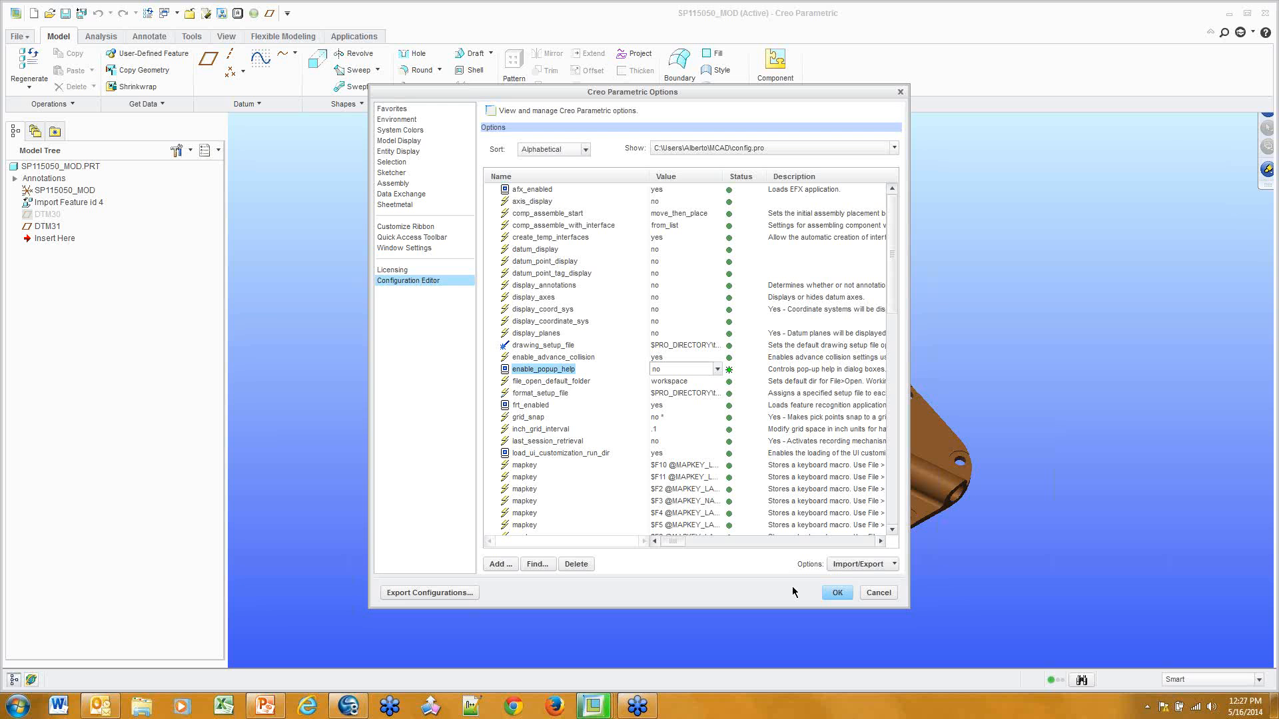
Apply the changed options, save them to config.pro, and close the SP115050_MOD window
left_click(838, 593)
left_click(580, 401)
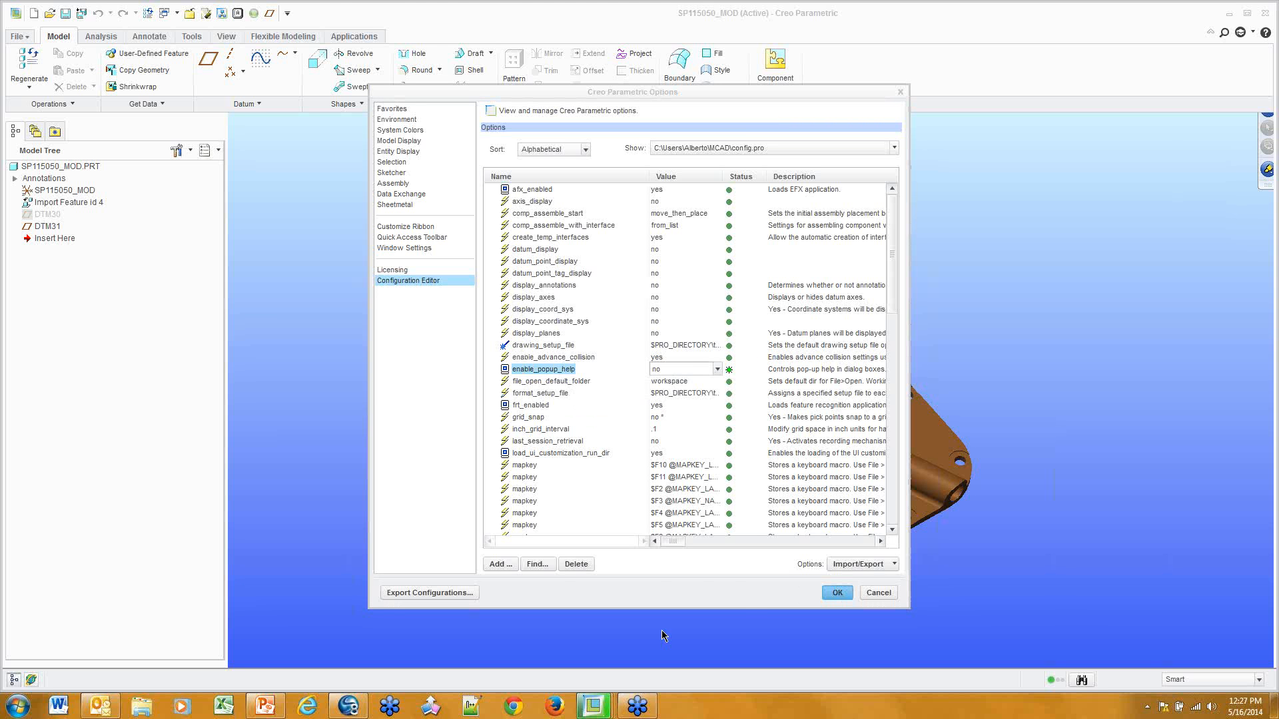
left_click(635, 642)
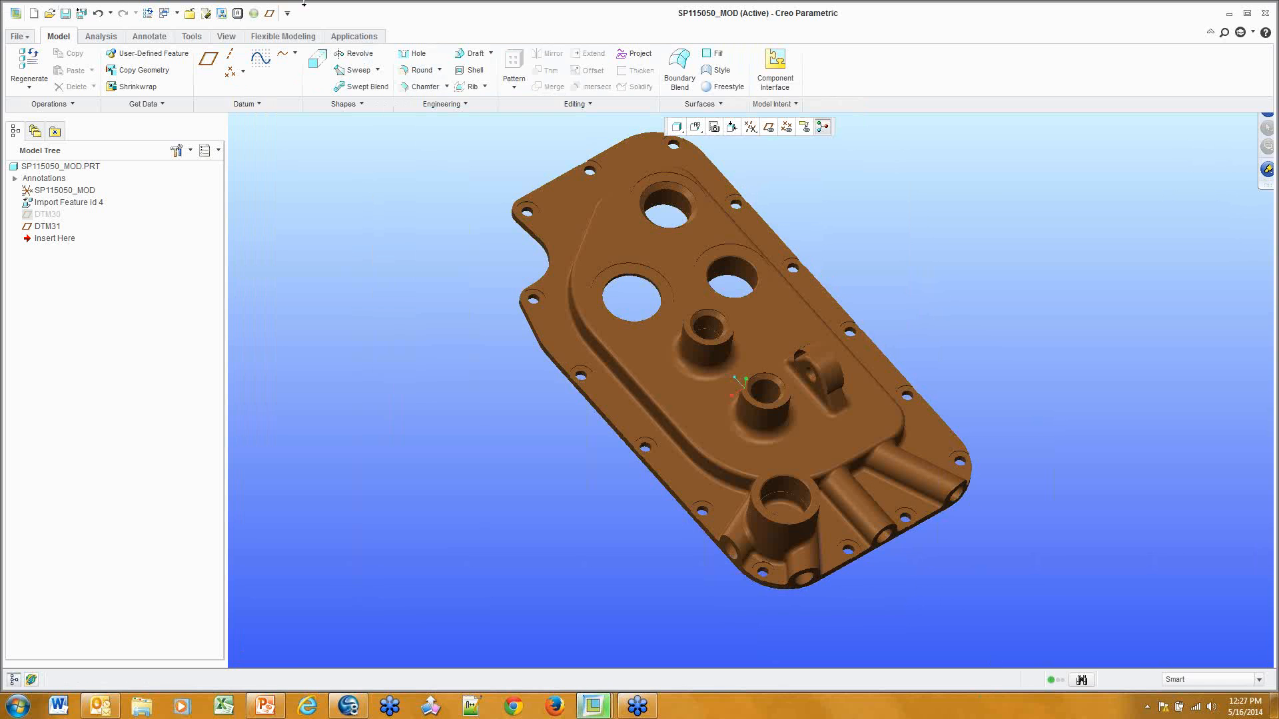
left_click(187, 14)
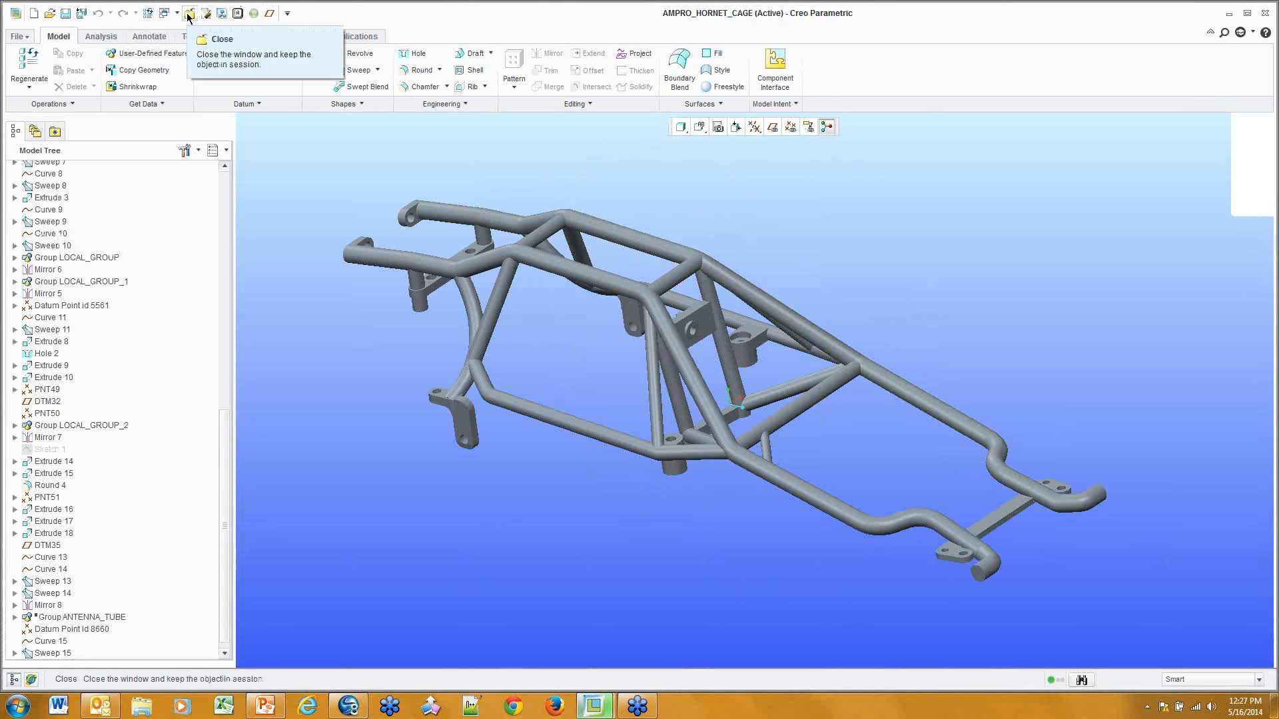
Close the AMPRO_HORNET_CAGE window and list the BASIC LIB library folder in the Folder Browser
left_click(188, 13)
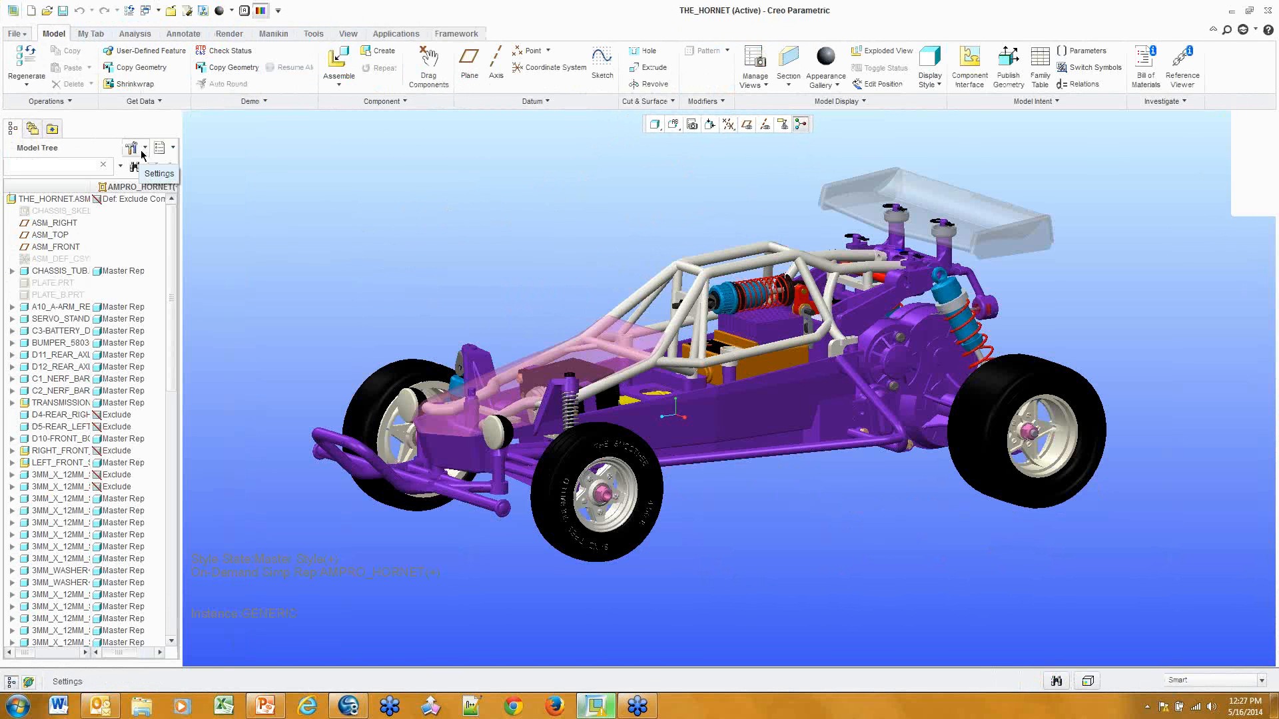
left_click(33, 129)
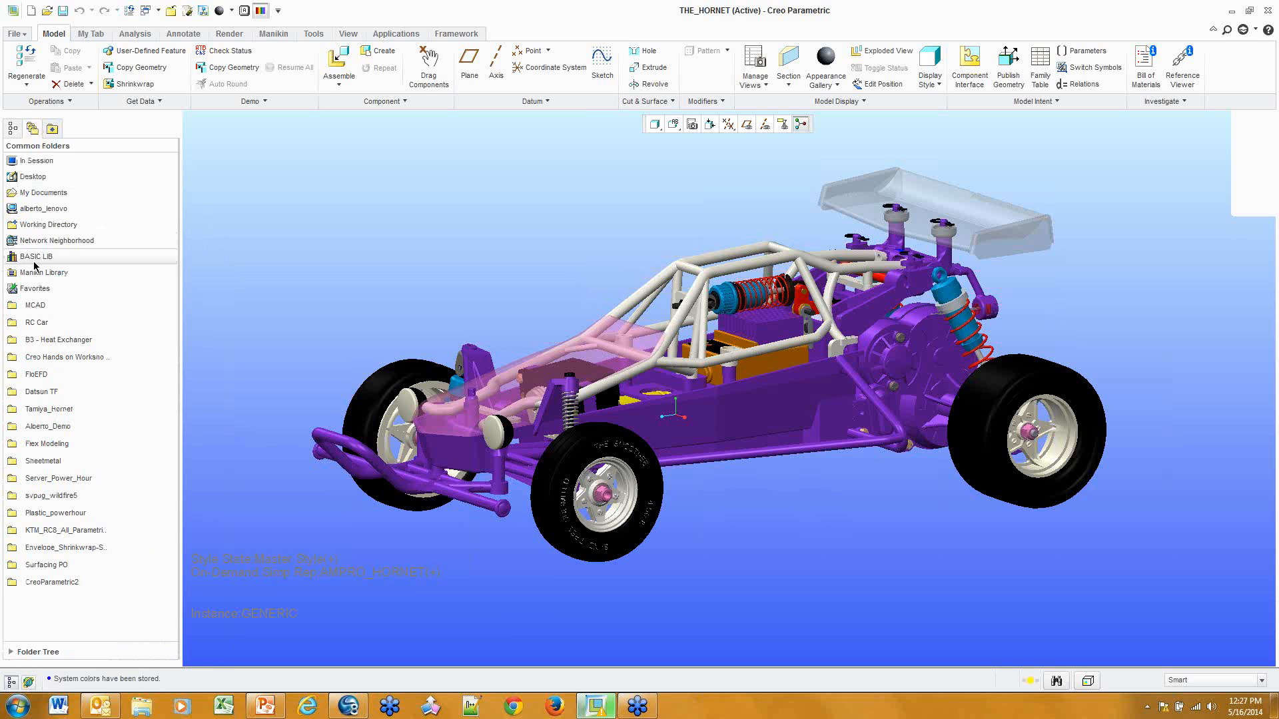
left_click(31, 260)
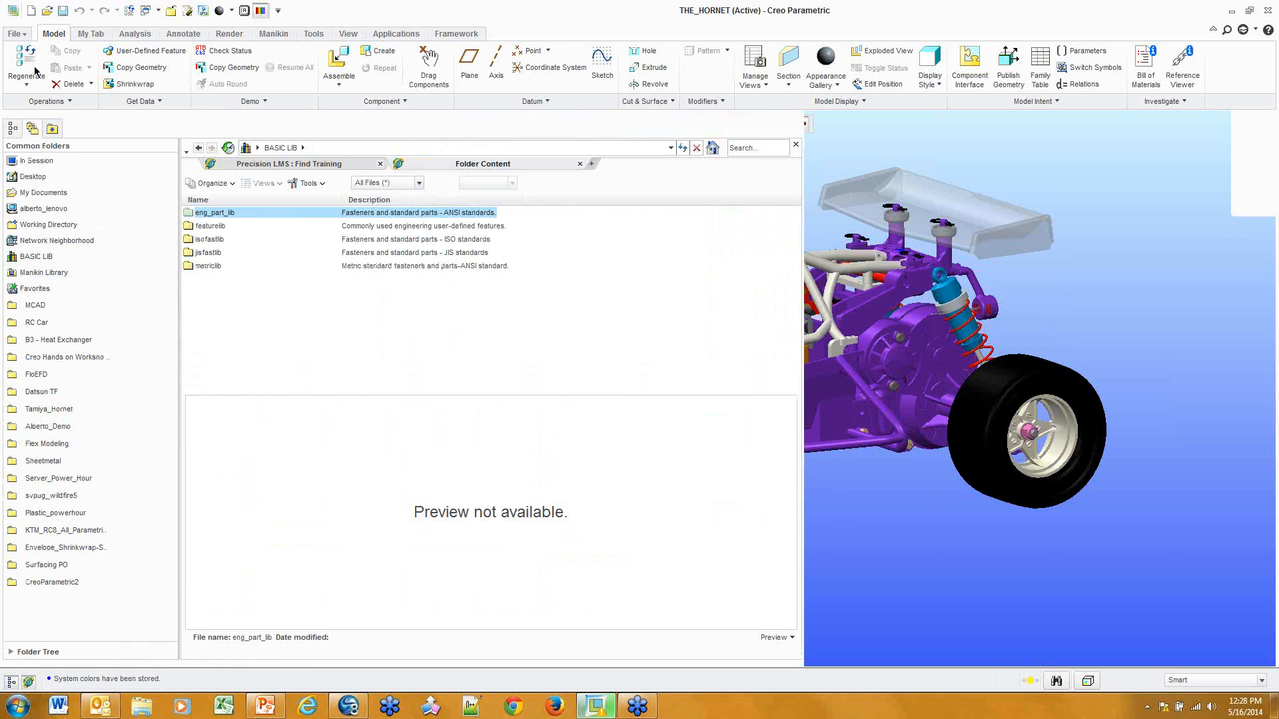
left_click(22, 35)
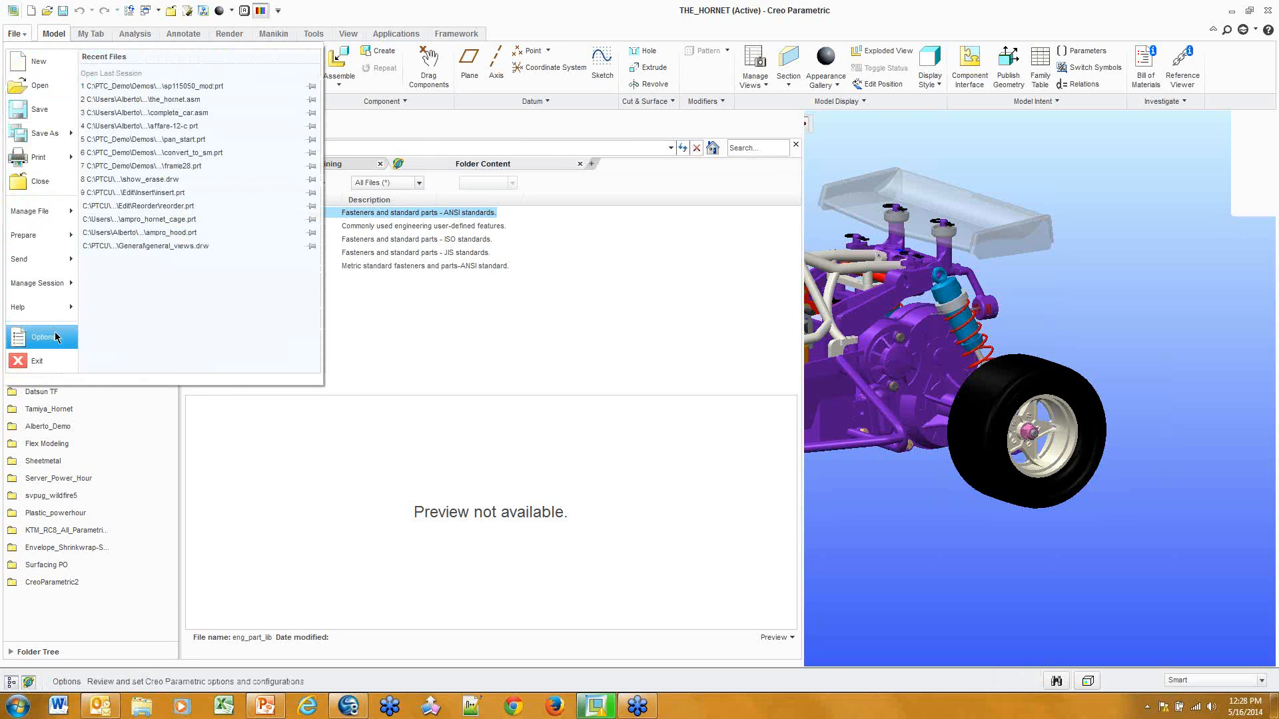
left_click(46, 336)
left_click(443, 276)
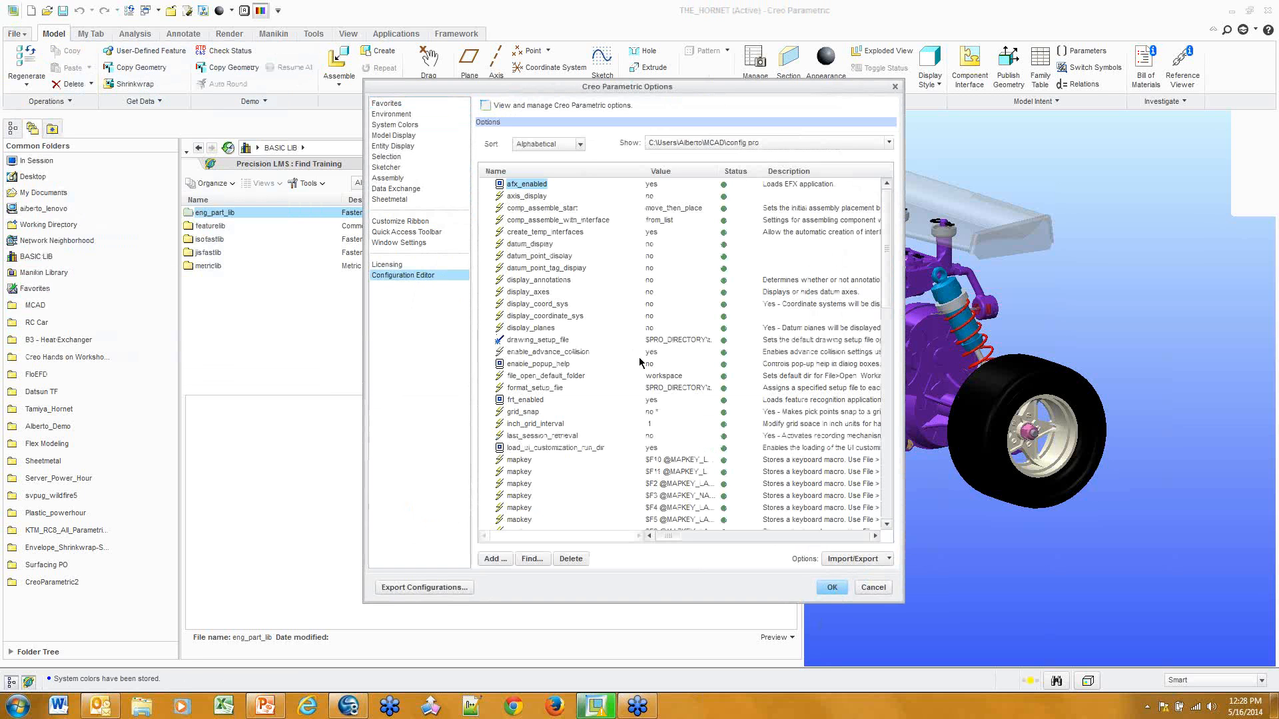
scroll(539, 414, "down", 7)
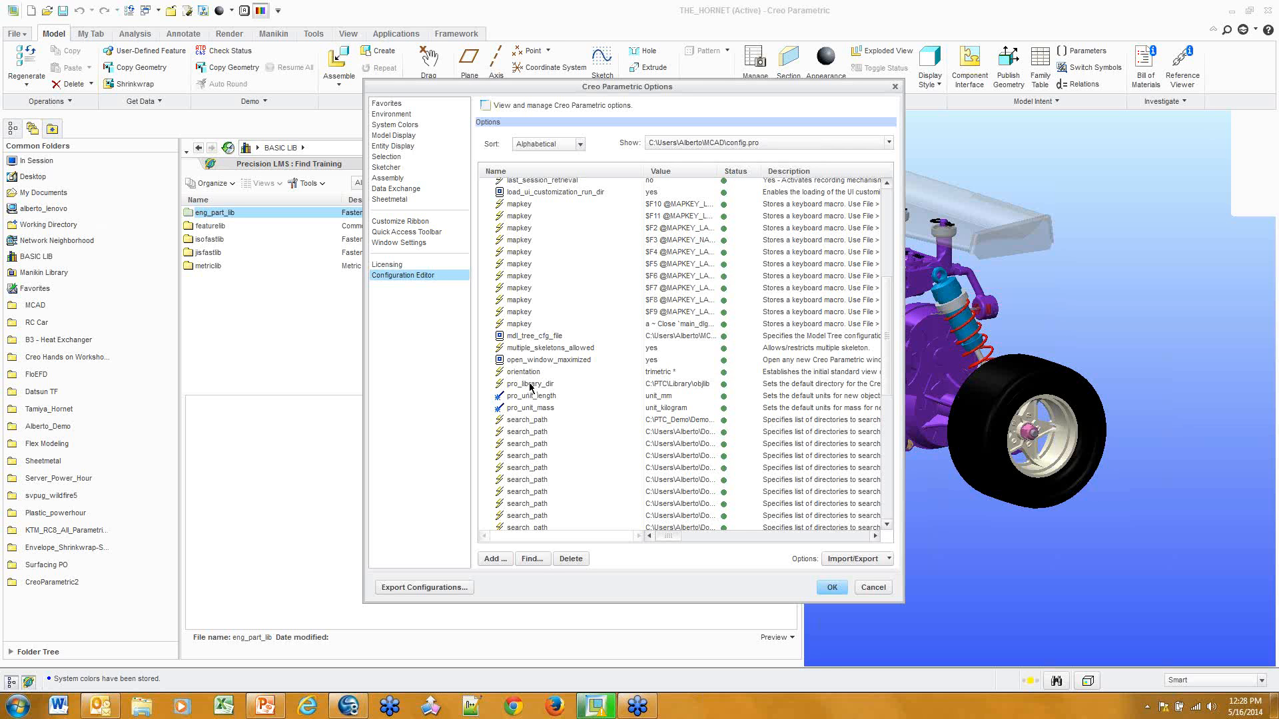
left_click(873, 587)
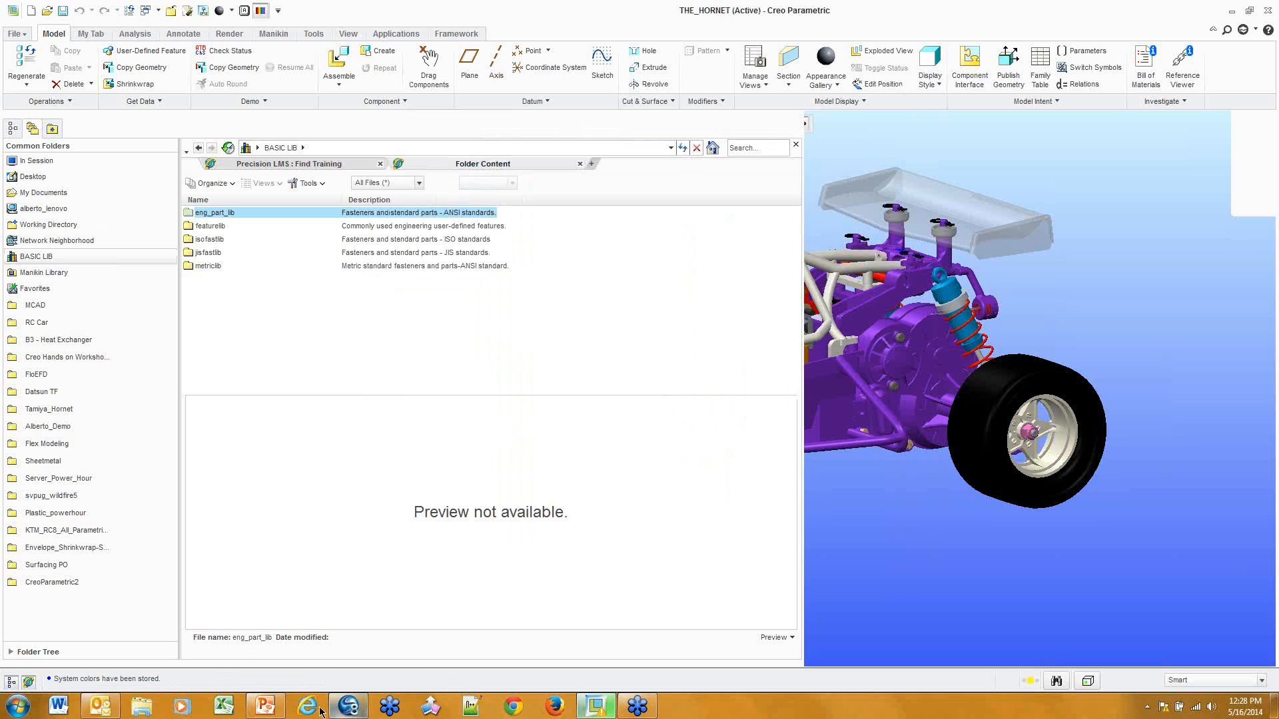
left_click(559, 709)
left_click(693, 39)
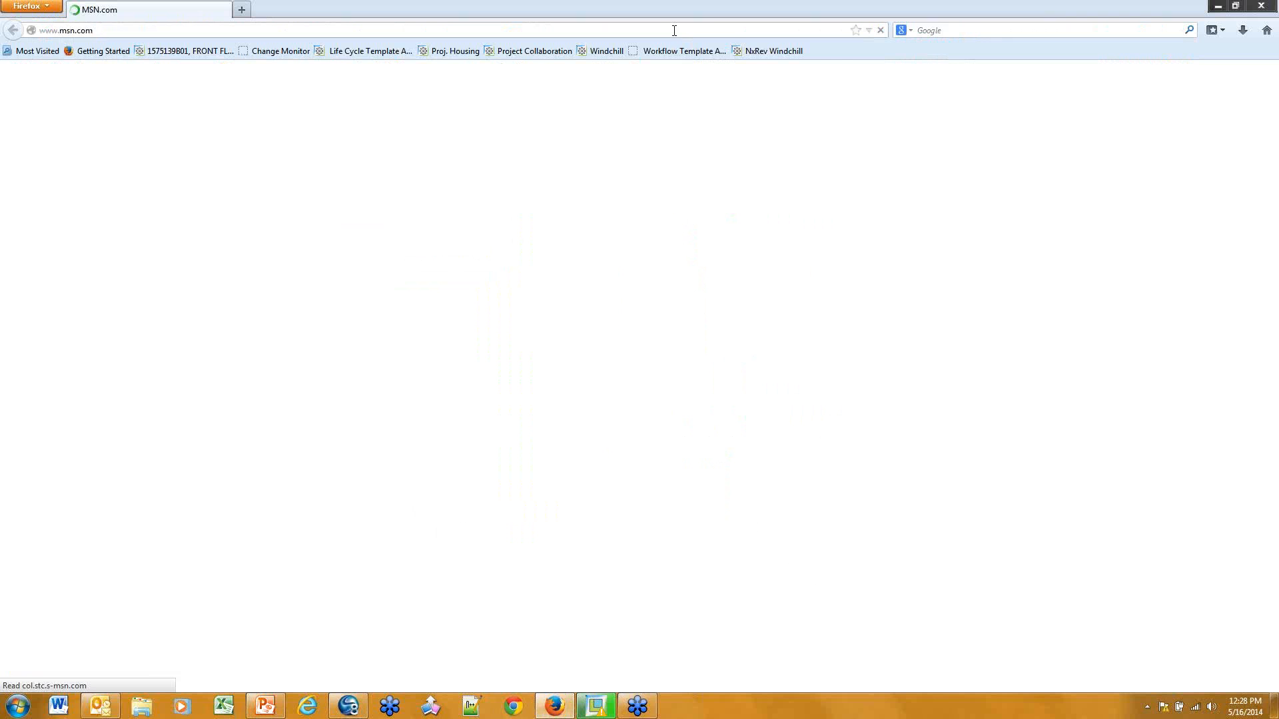
type("ww")
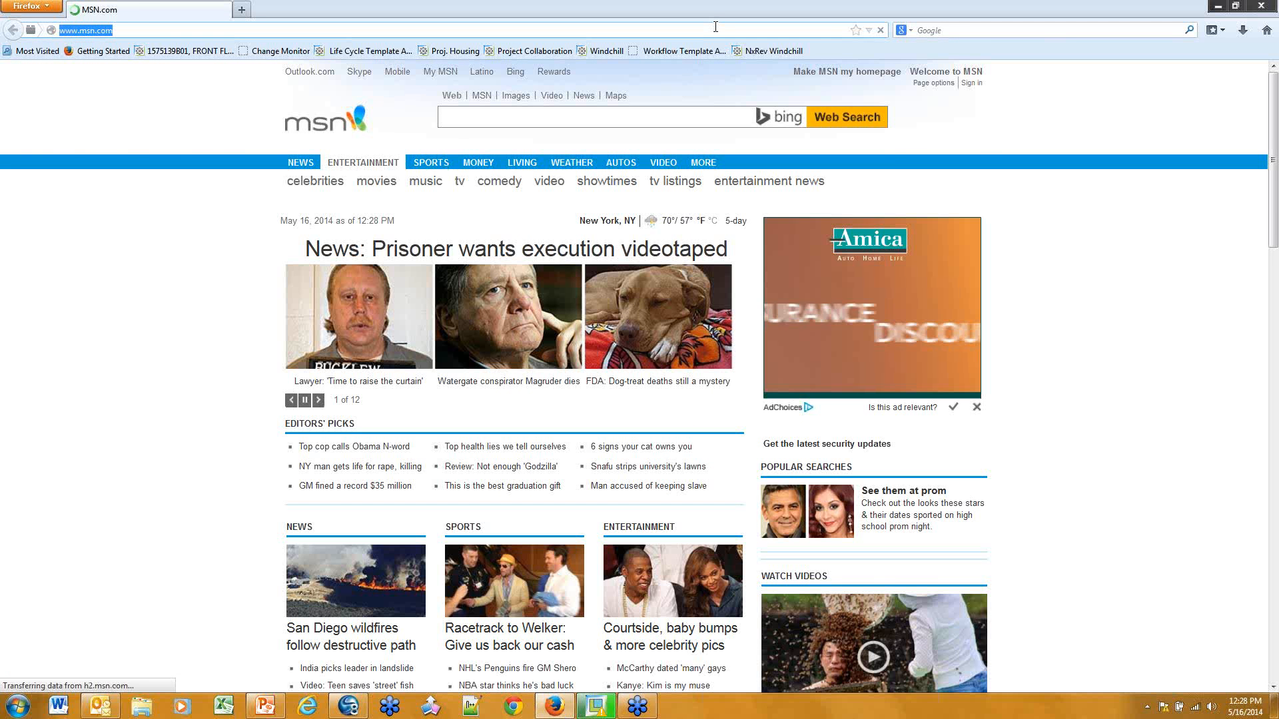
type("w")
key("Return")
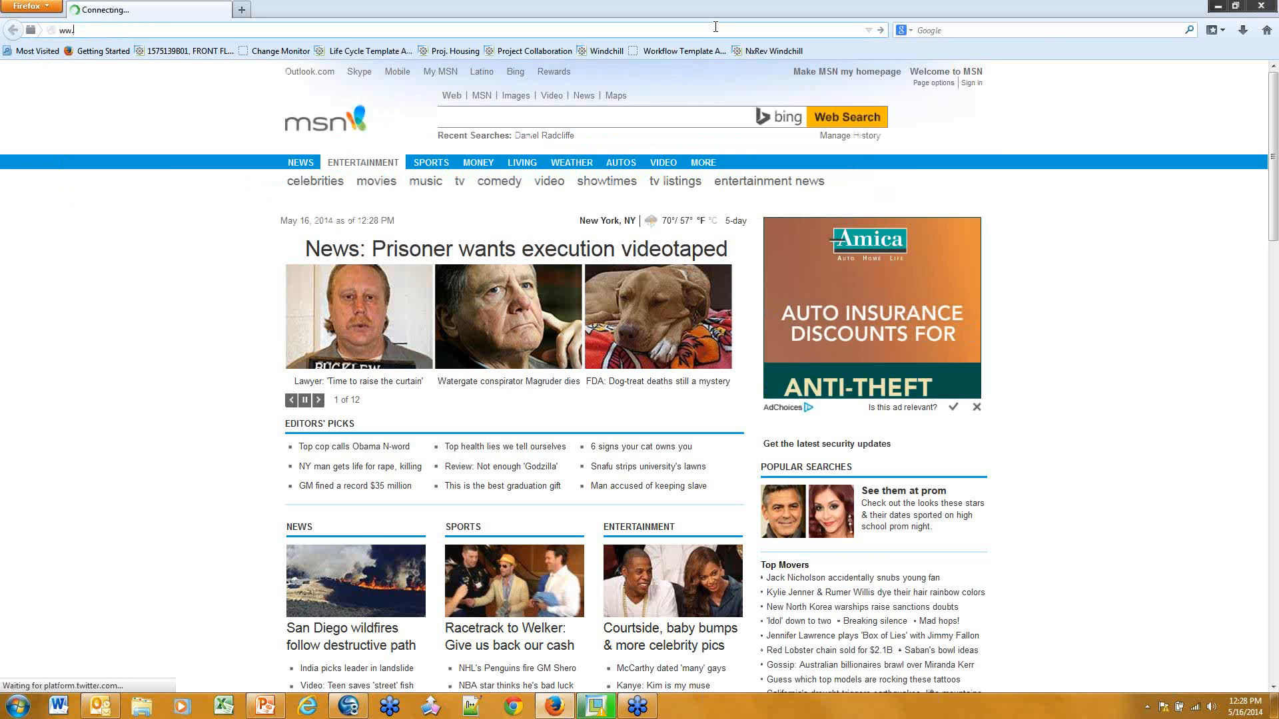
type(".ptc.co")
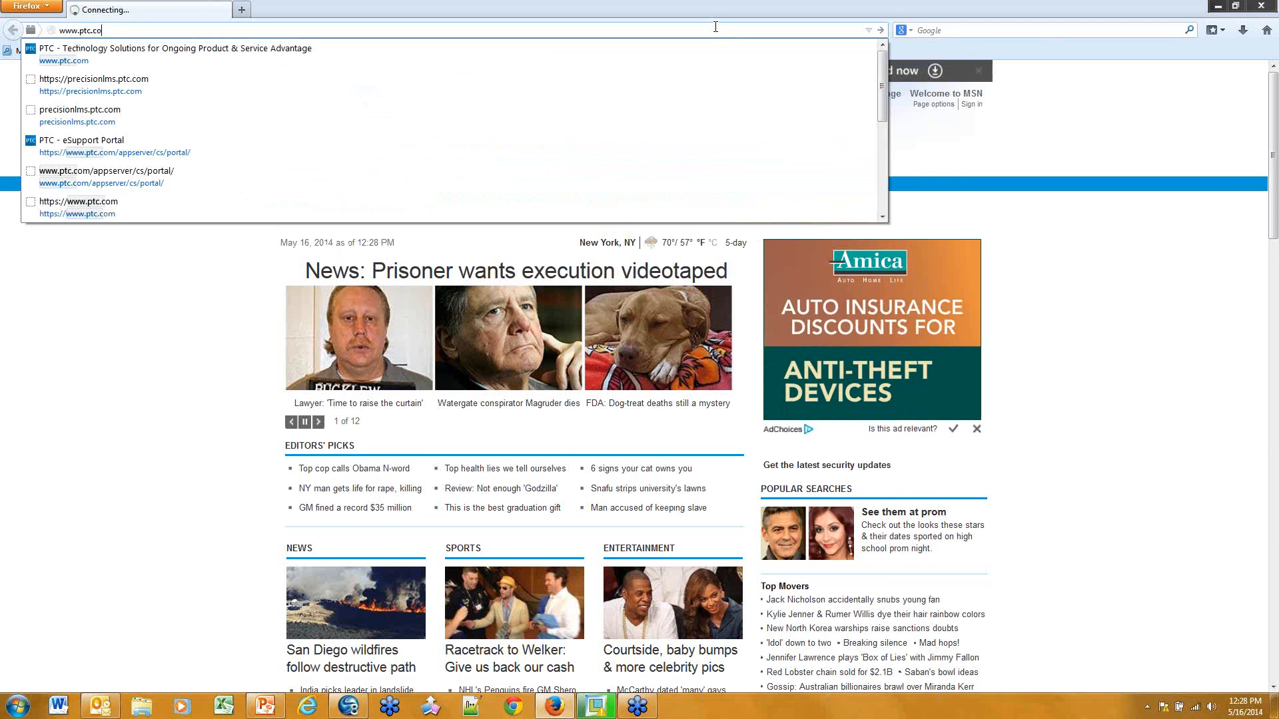
key("Return")
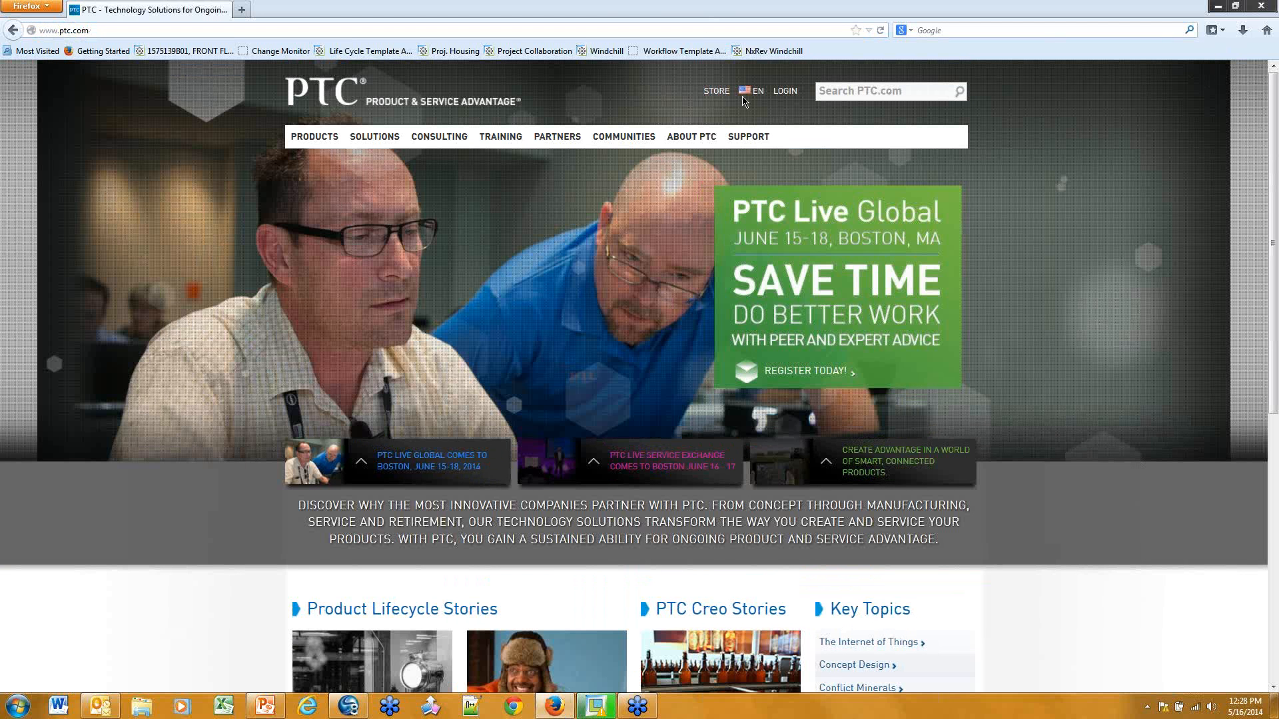
Log in to the PTC account by entering the account password
left_click(782, 92)
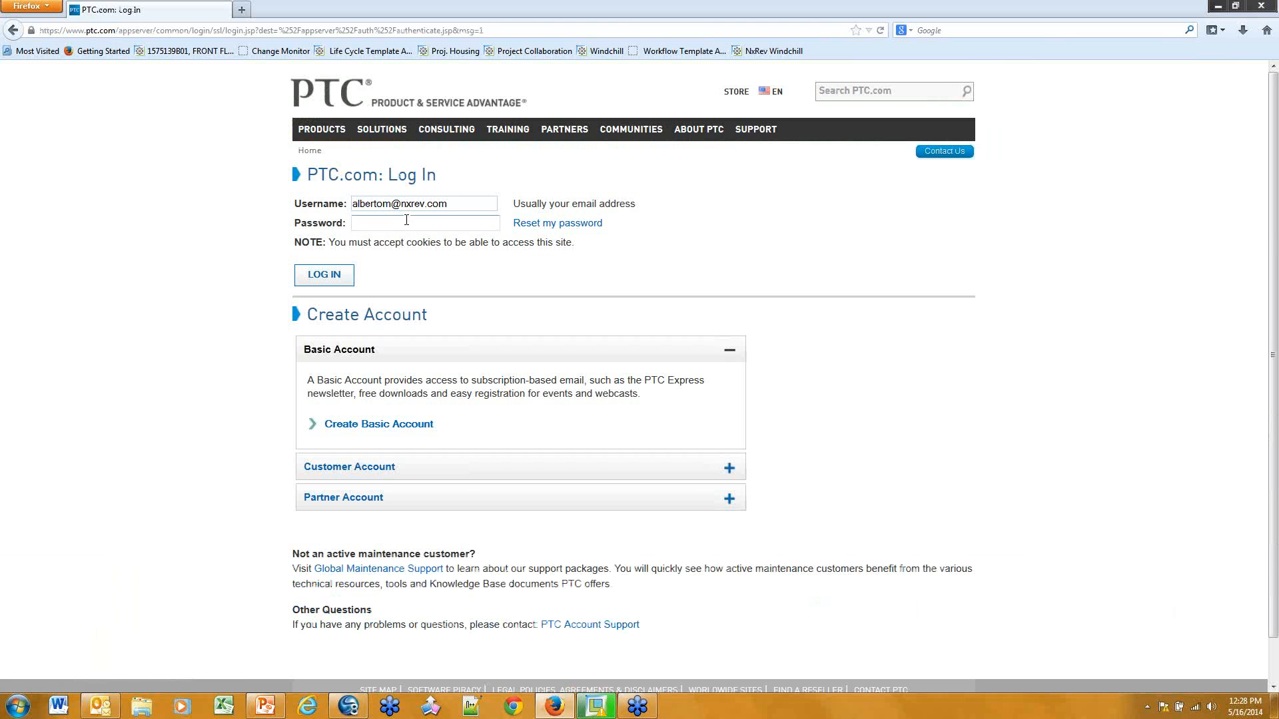
left_click(414, 221)
type("••••••")
key("Return")
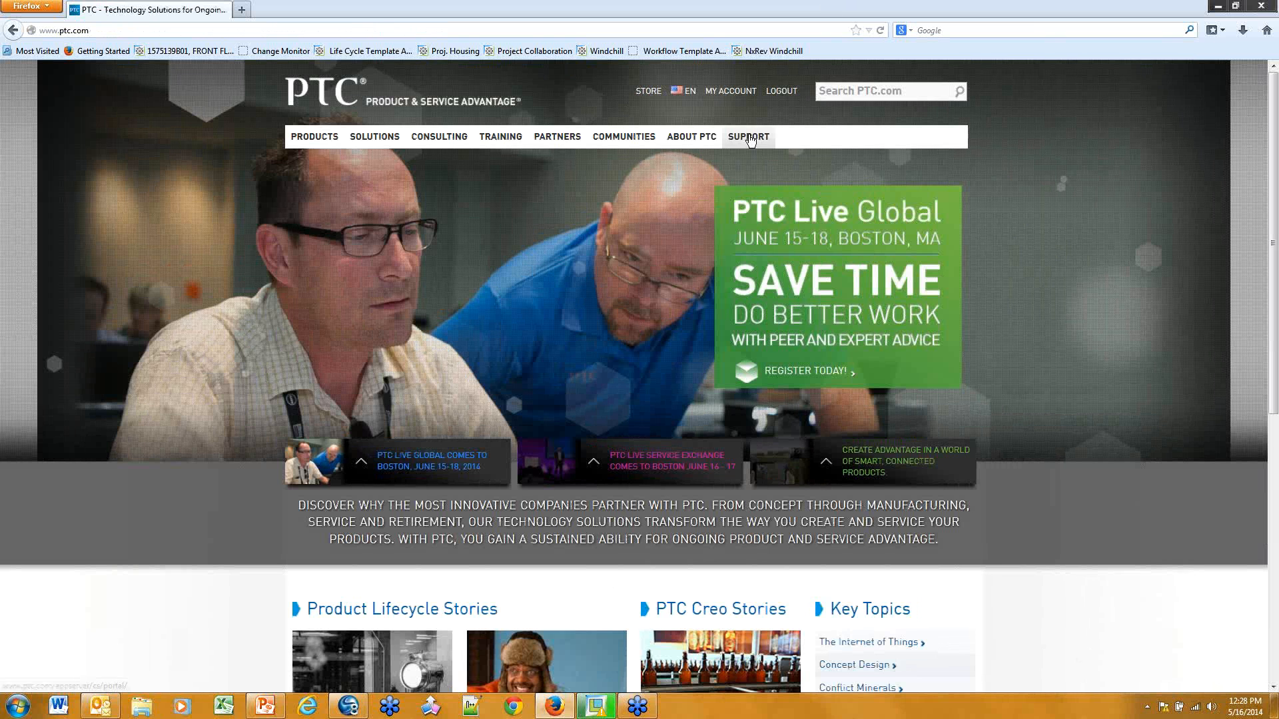
left_click(750, 139)
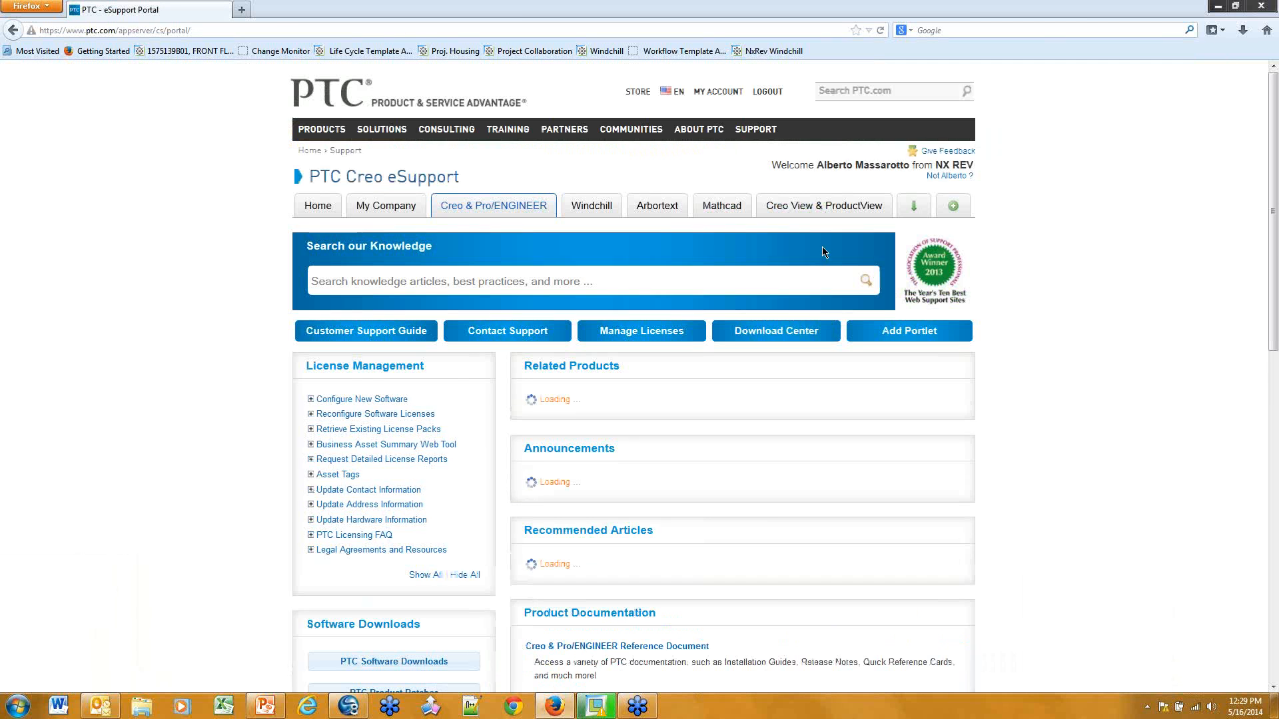
Go through Software Downloads to Creo Parametric & Pro/ENGINEER's Wildfire Library Databases, most recent datecode
scroll(430, 445, "down", 5)
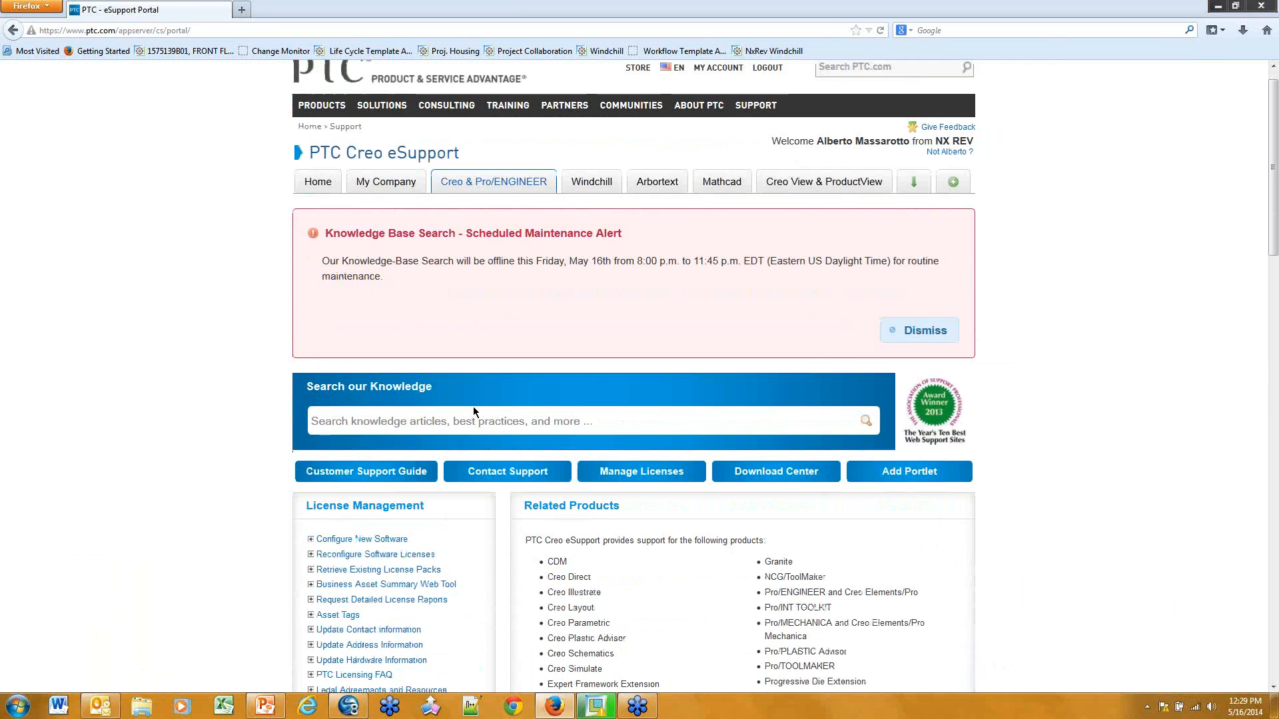
left_click(391, 513)
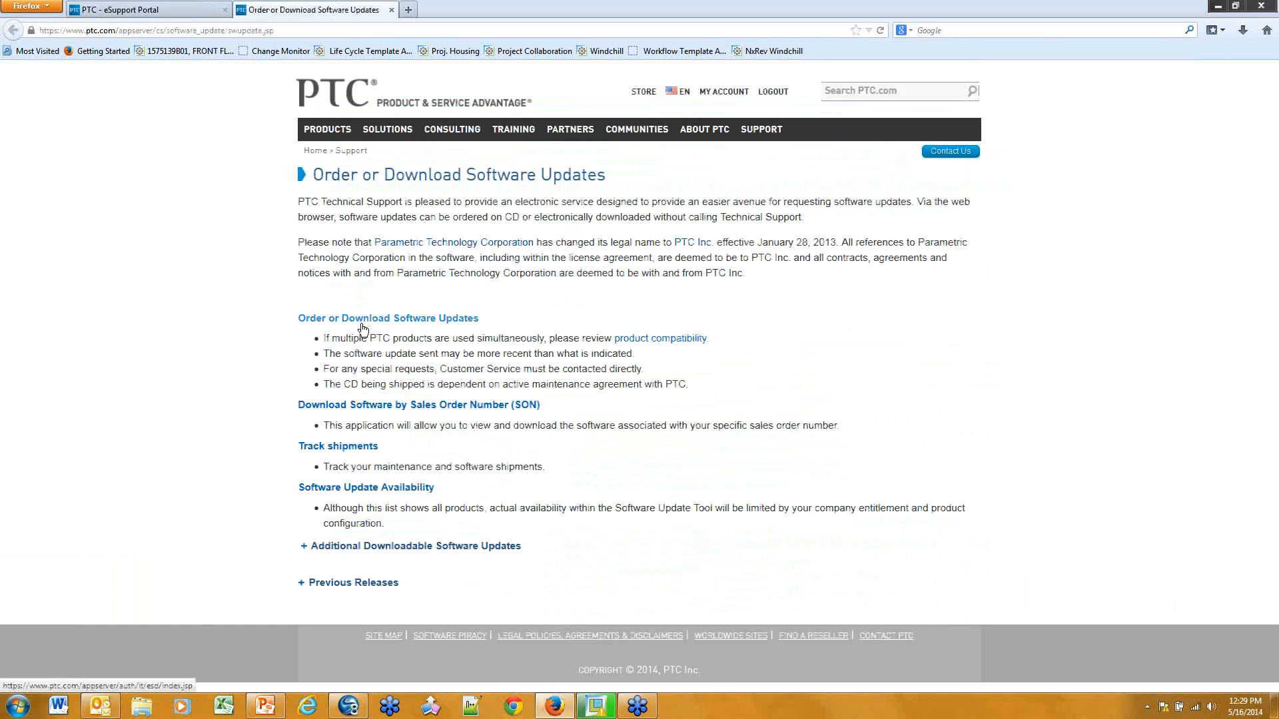
left_click(366, 322)
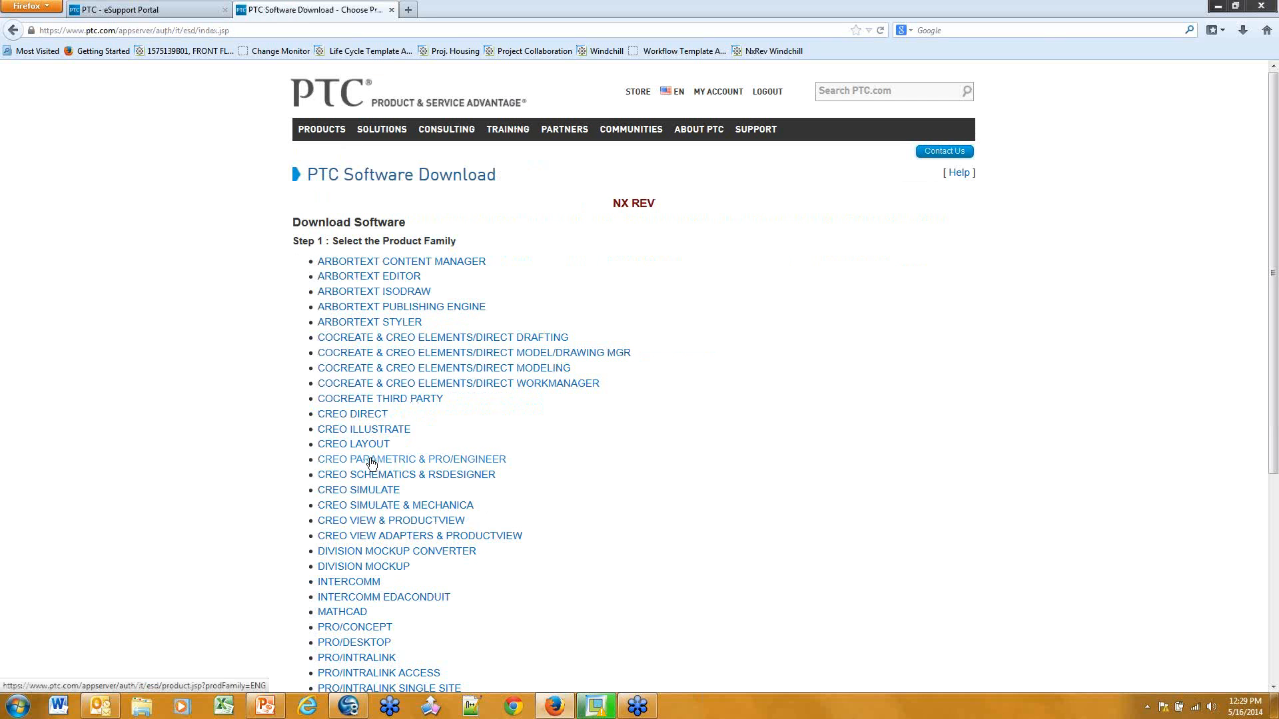
left_click(407, 458)
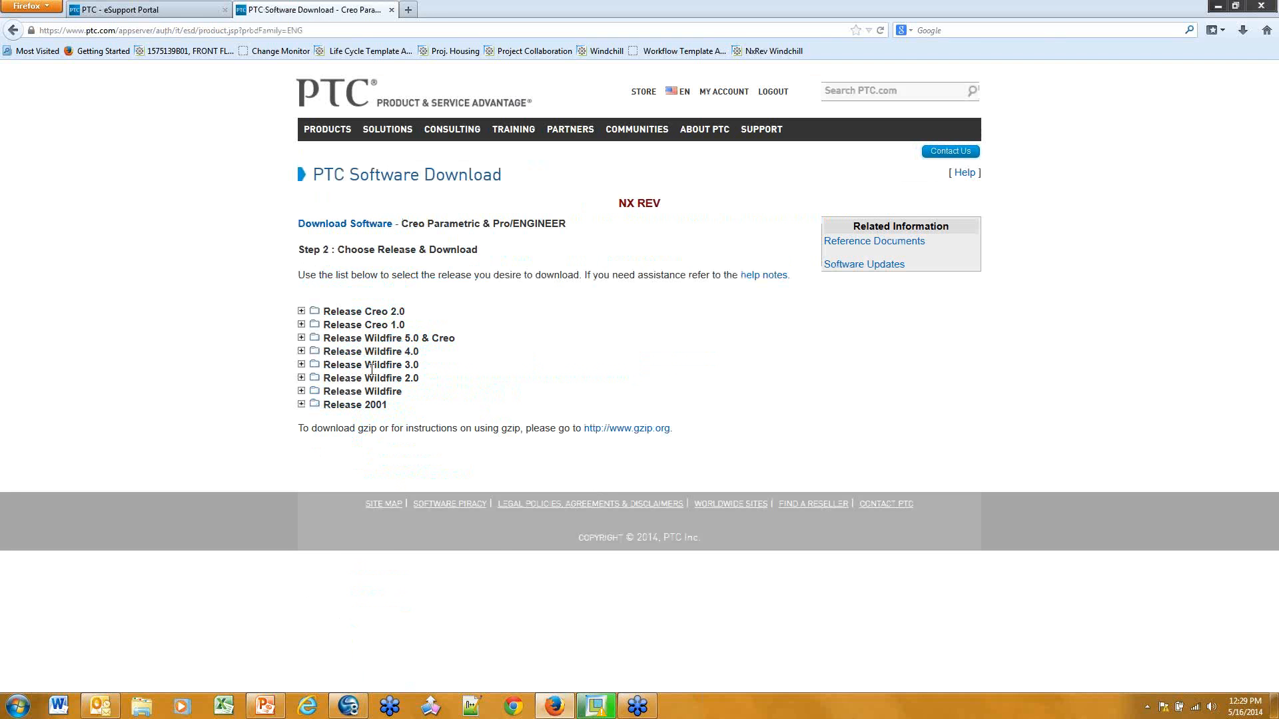
left_click(301, 391)
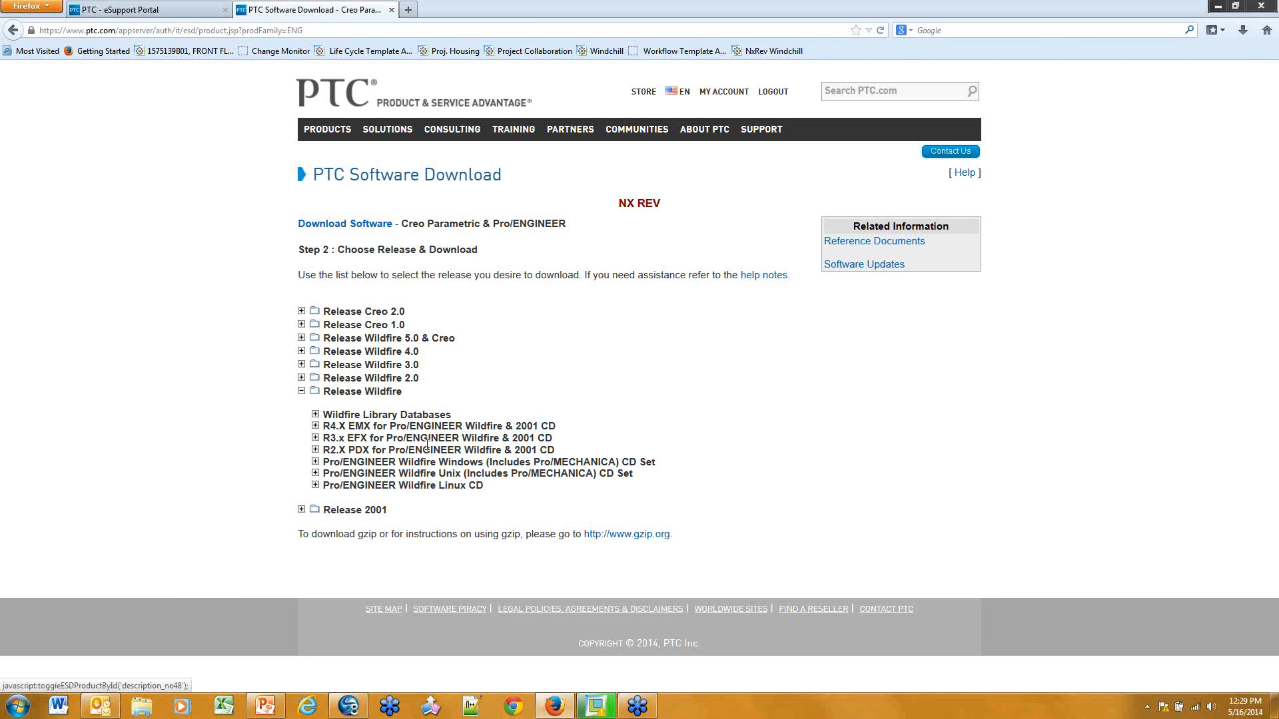
left_click(316, 415)
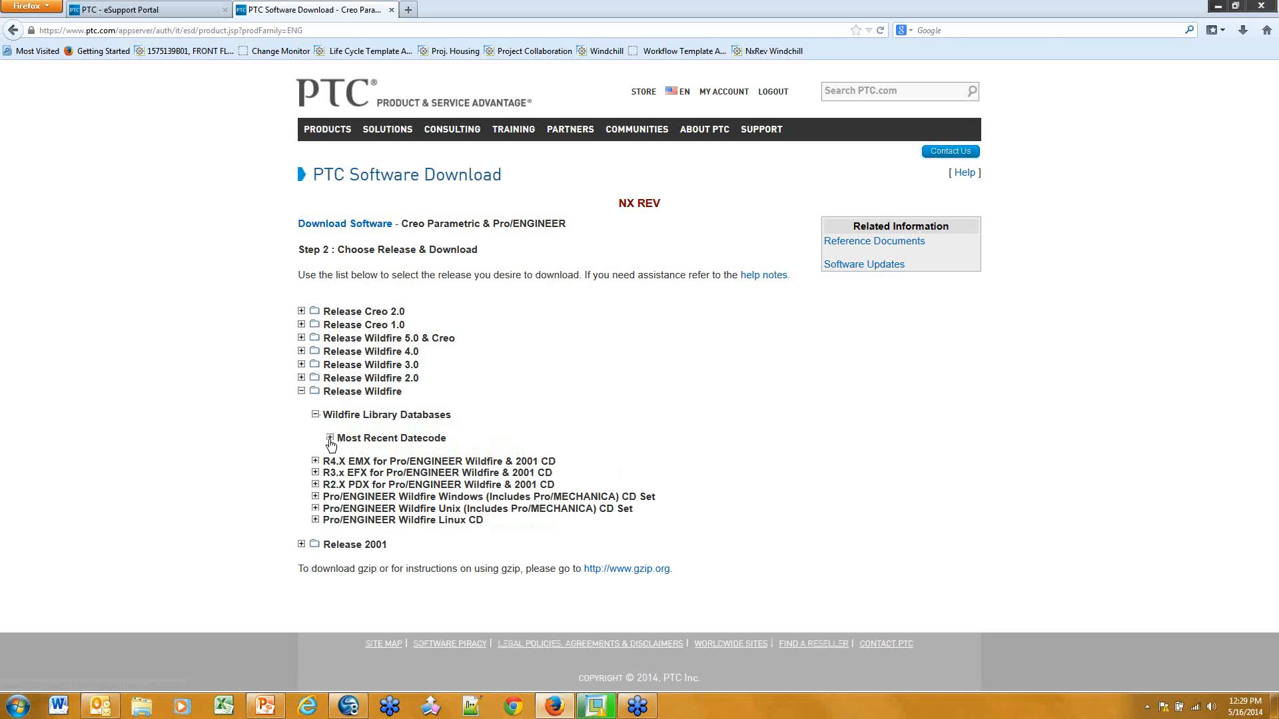
left_click(330, 437)
scroll(477, 459, "down", 5)
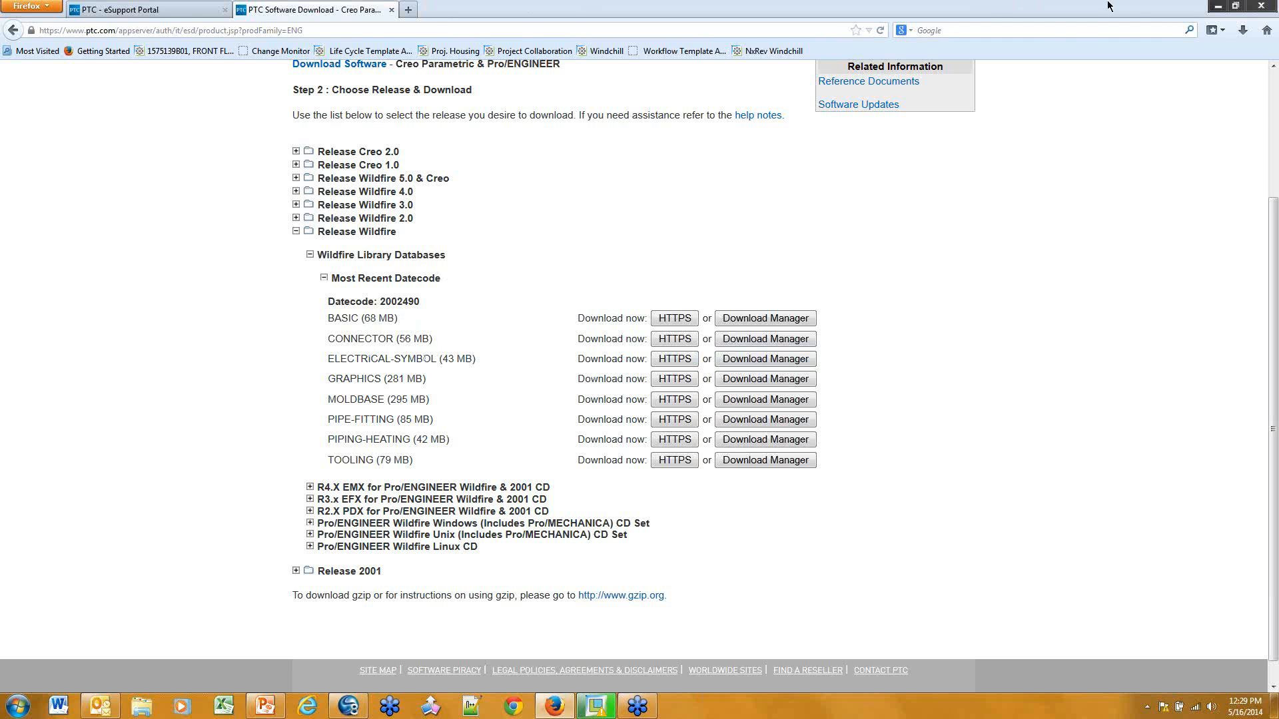
Minimize Firefox to bring Creo Parametric's BASIC LIB standard-parts libraries into view
left_click(1217, 5)
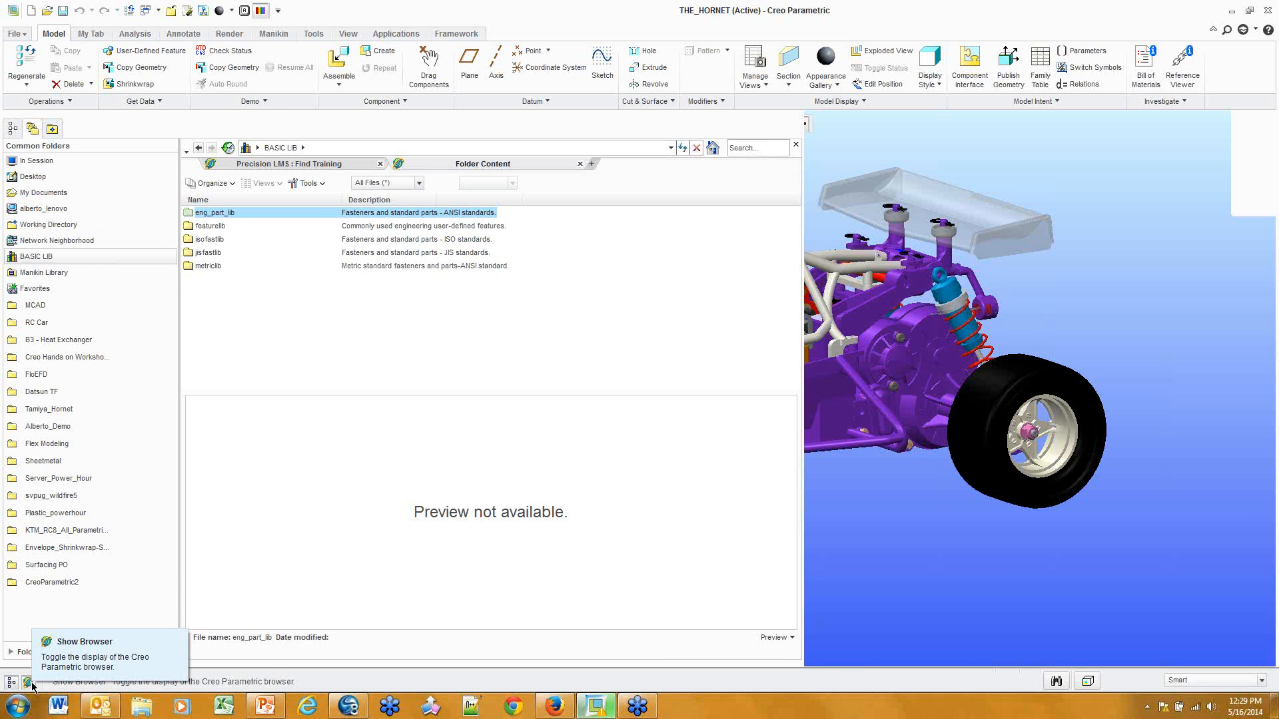
Close the Creo folder browser and make the THE_HORNET assembly window active
left_click(30, 683)
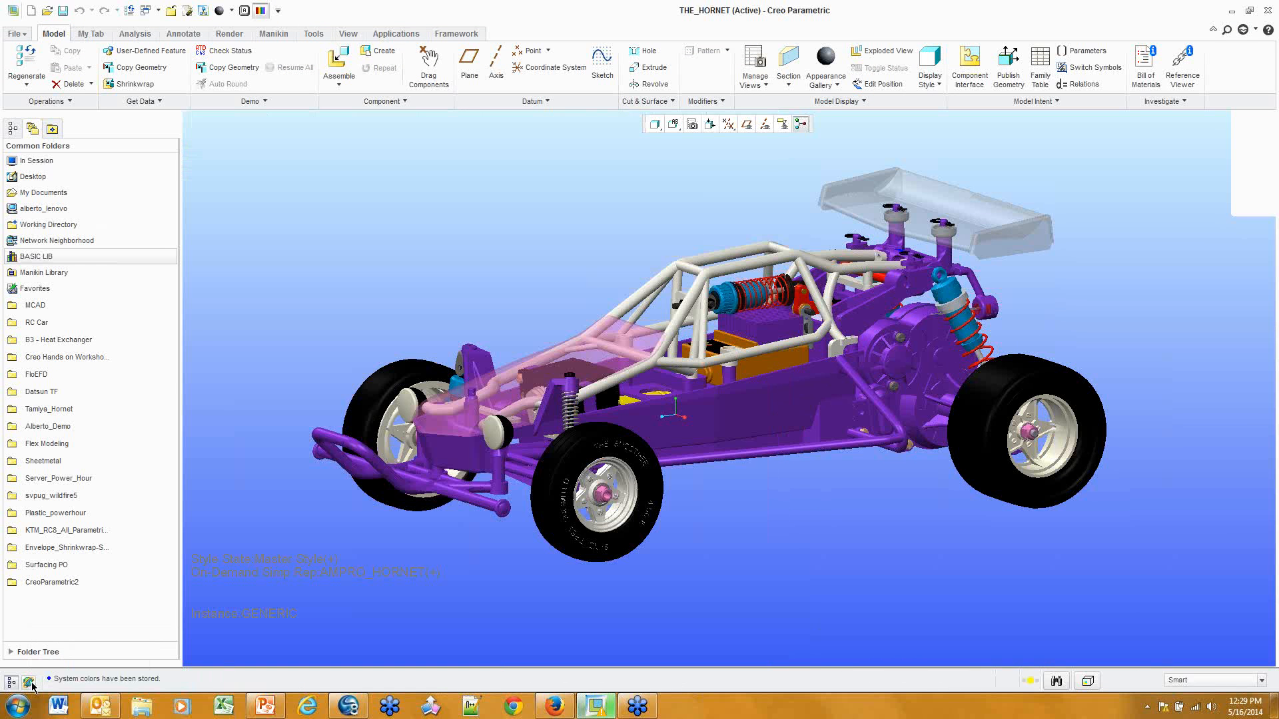
left_click(157, 10)
left_click(160, 34)
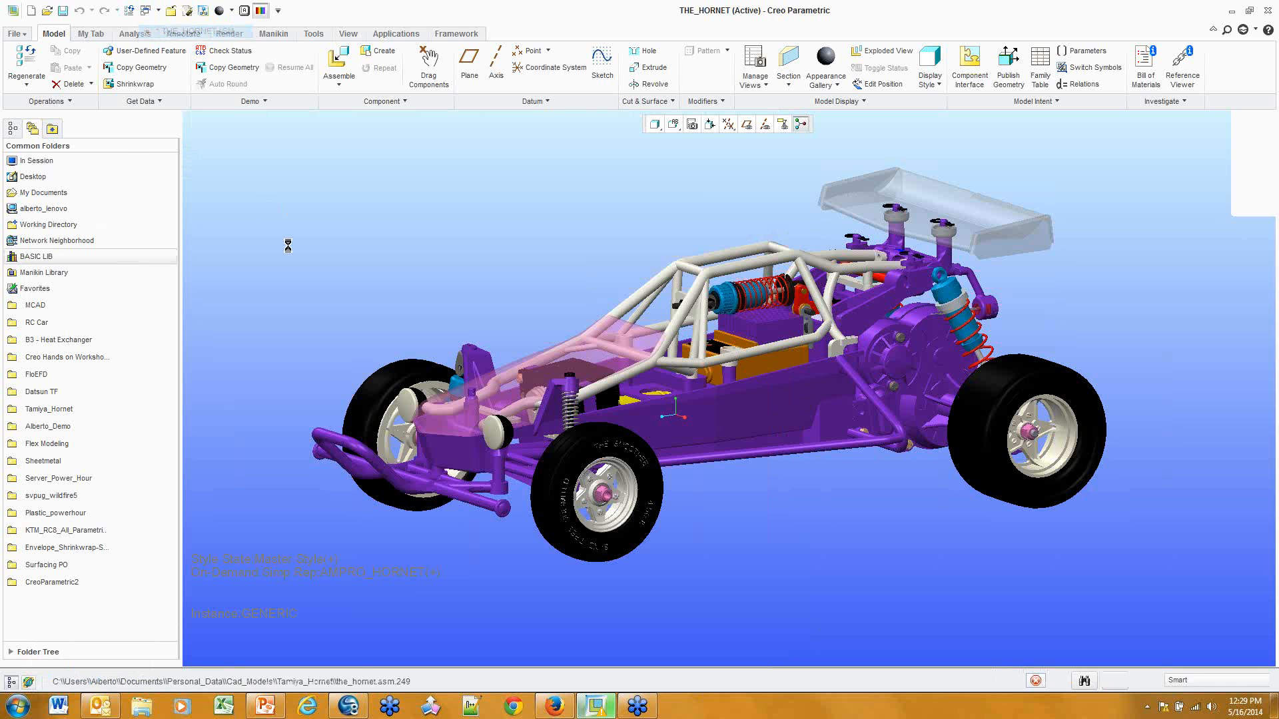
Browse the Desktop's PTC Products folder, select the Creo Parametric 2.0 shortcut, then close Explorer
left_click(137, 705)
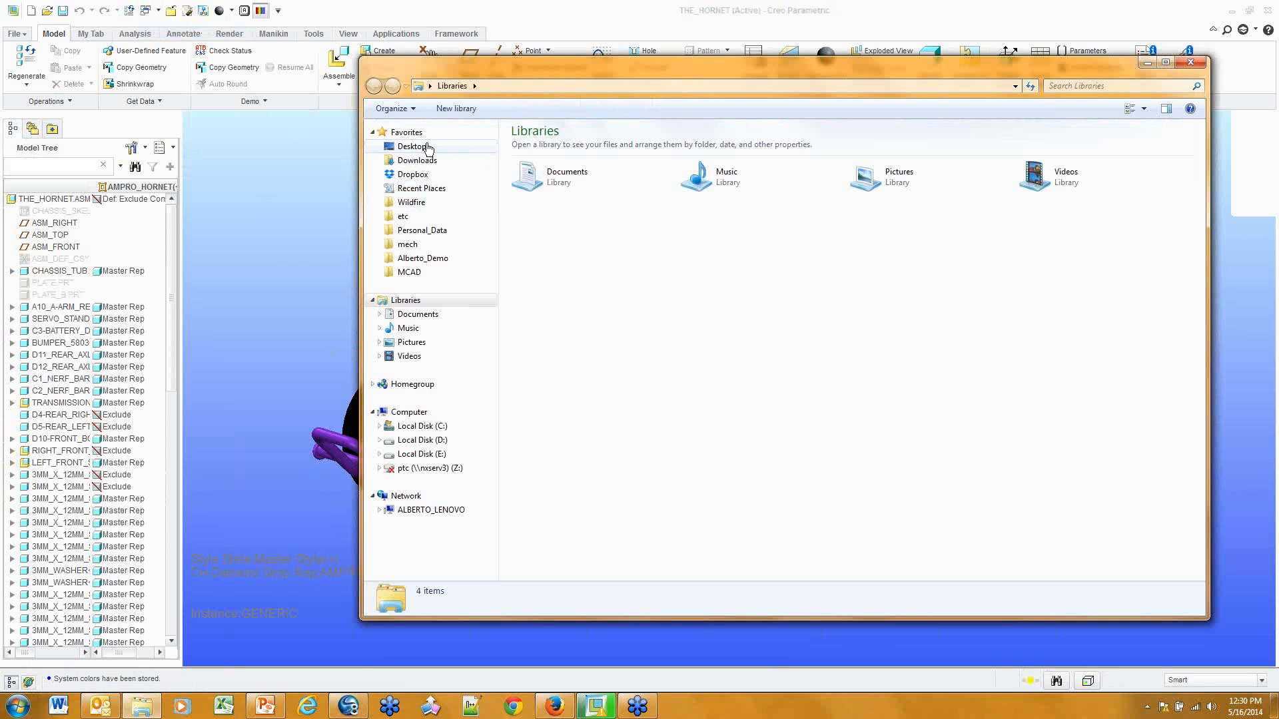
left_click(429, 148)
double_click(726, 295)
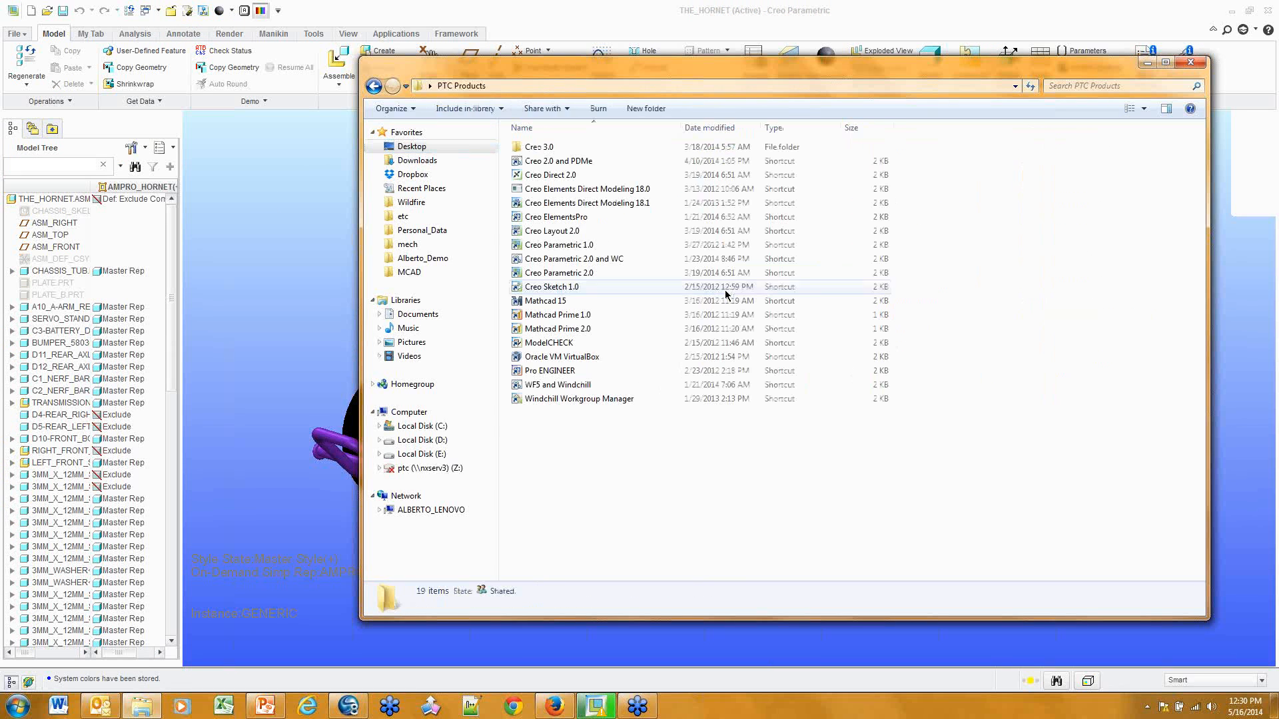
left_click(591, 273)
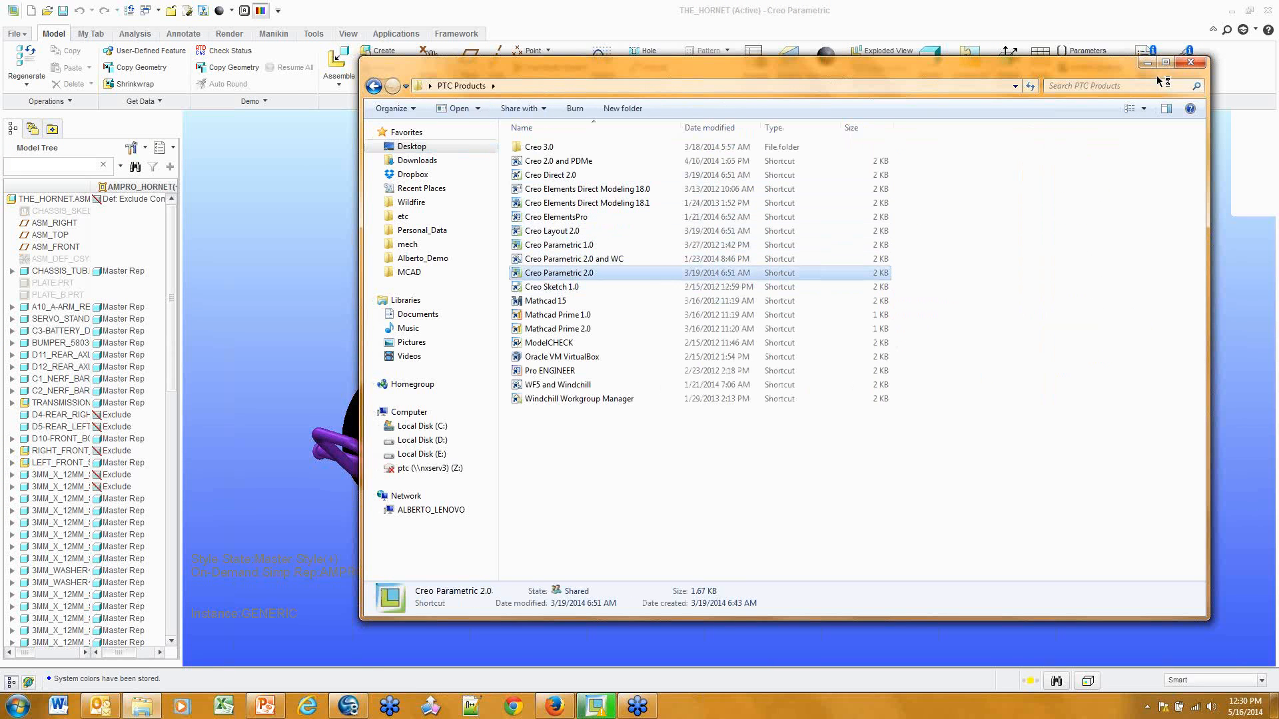
left_click(1191, 62)
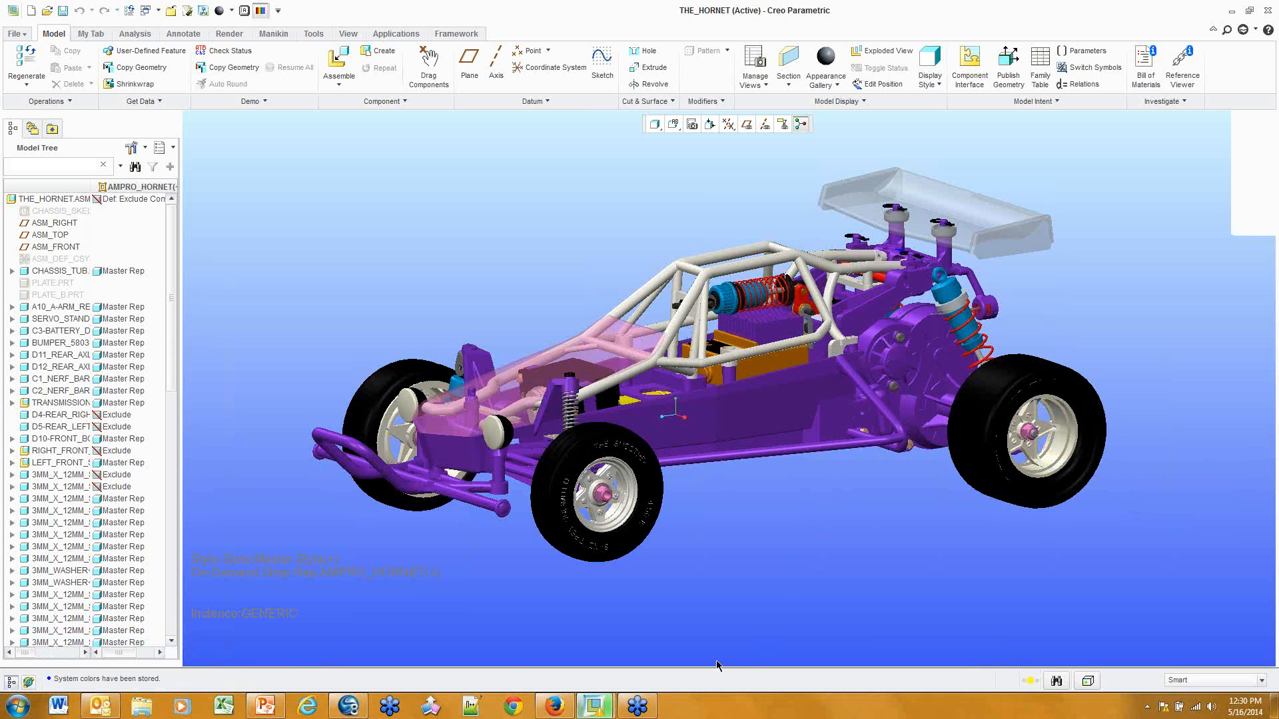
Switch to the second Creo session and acknowledge its startup warning list
mouse_move(601, 710)
left_click(656, 653)
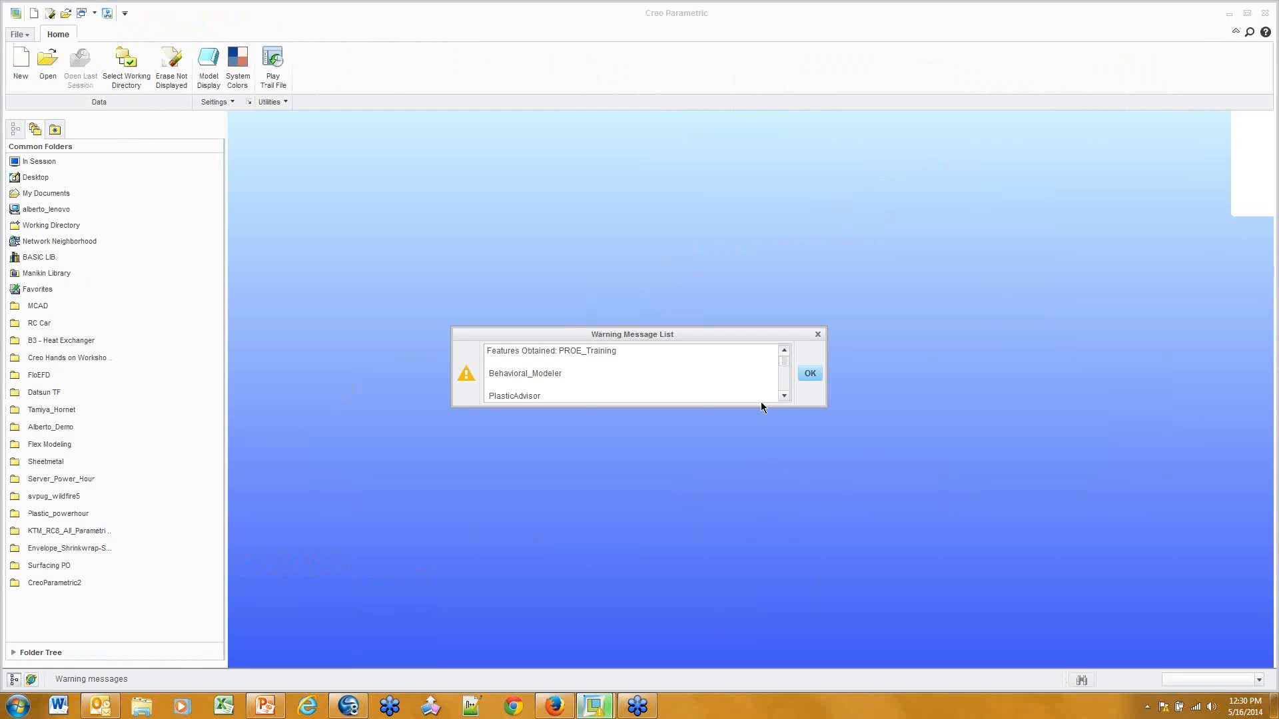
left_click(811, 374)
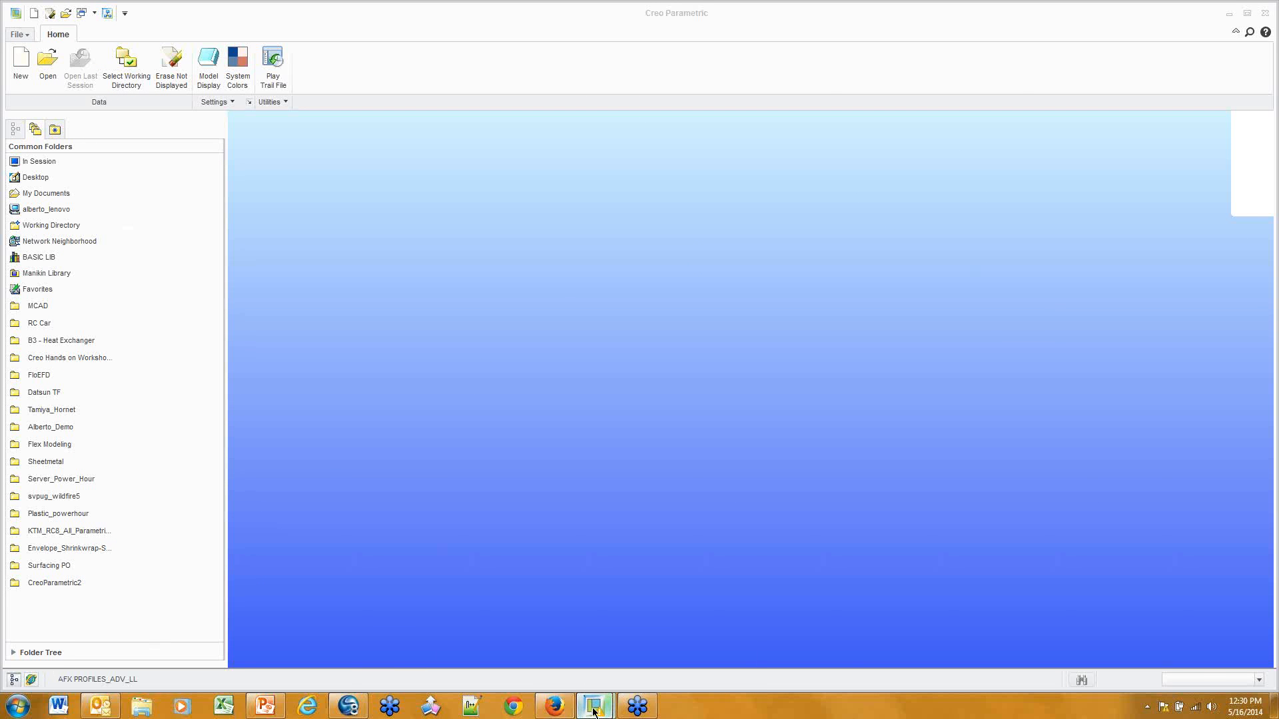
In the THE_HORNET window, toggle the folder browser and Model Tree navigator panels off and on
mouse_move(594, 709)
left_click(556, 637)
left_click(29, 684)
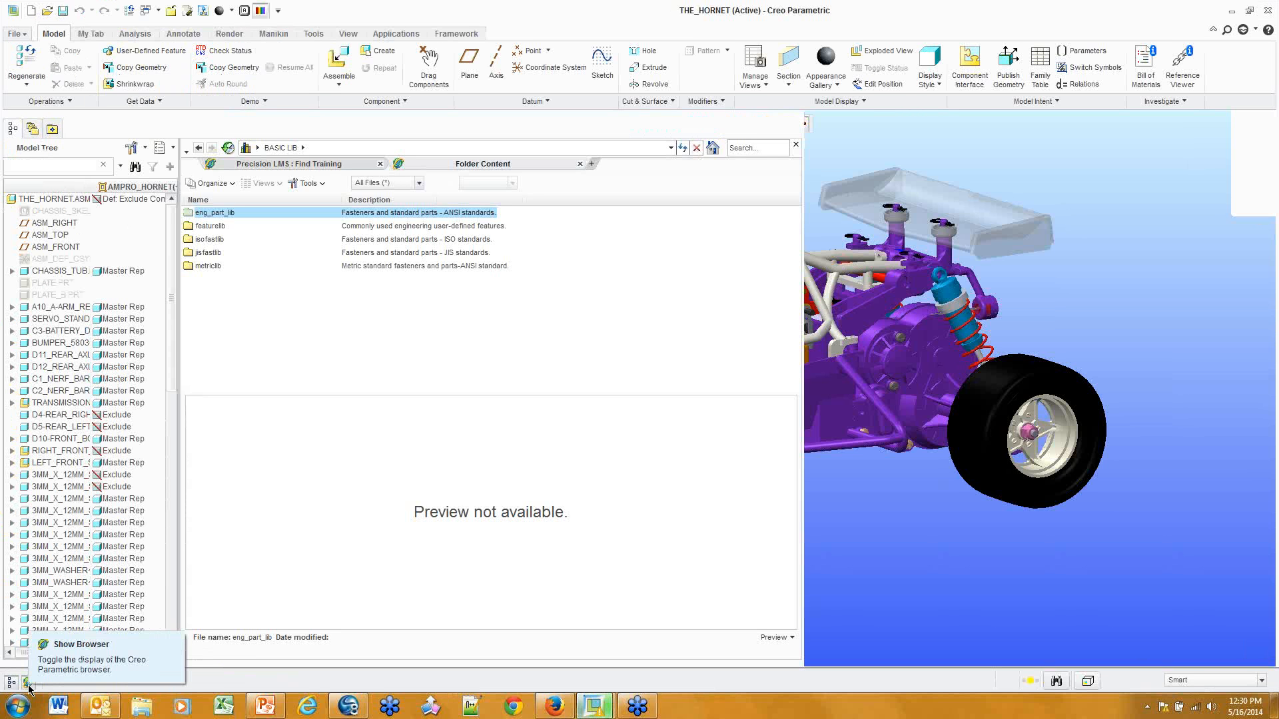
left_click(28, 683)
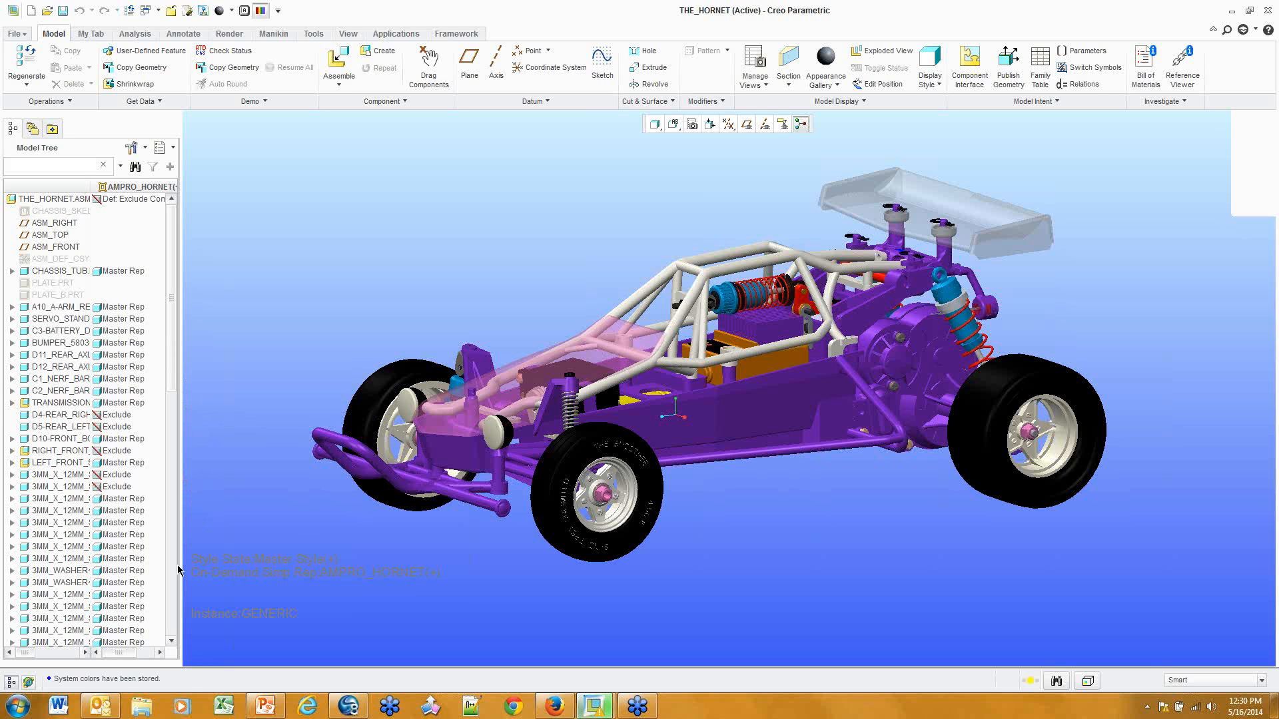
left_click(12, 683)
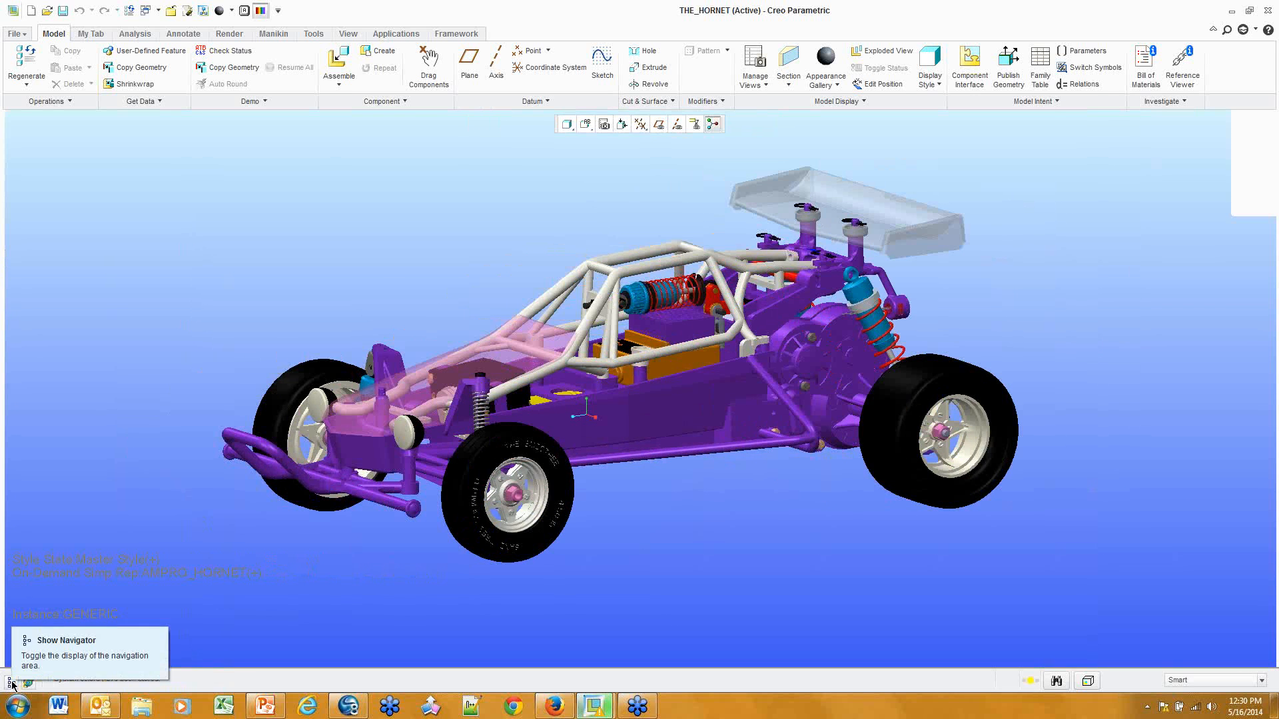
left_click(12, 682)
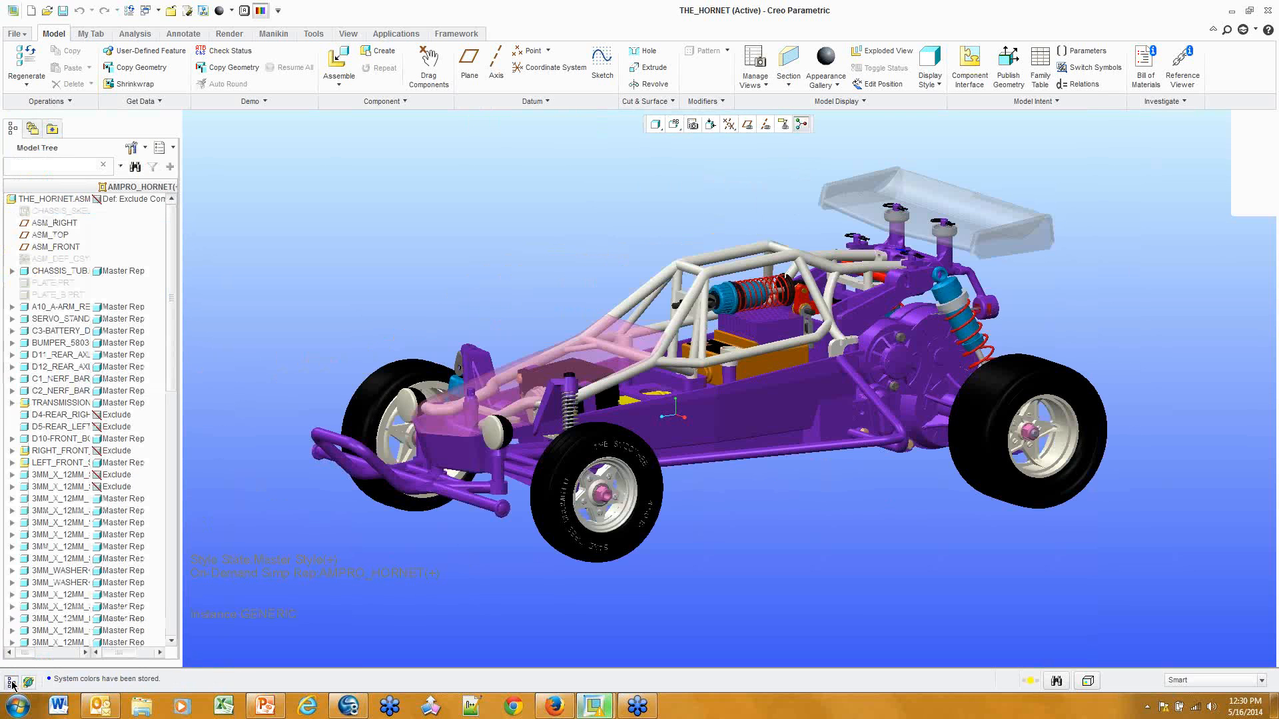
Collapse the ribbon, restore it on the View tab, then switch to the empty session window
left_click(1214, 31)
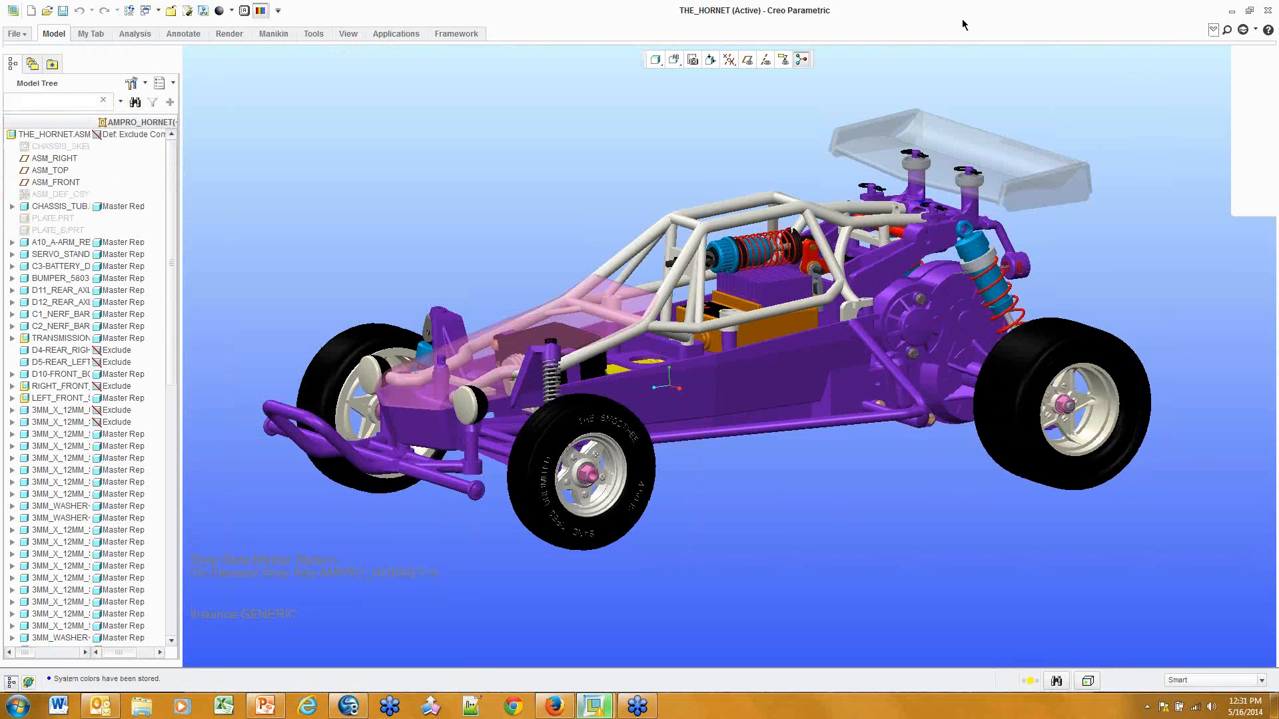
left_click(356, 34)
left_click(357, 35)
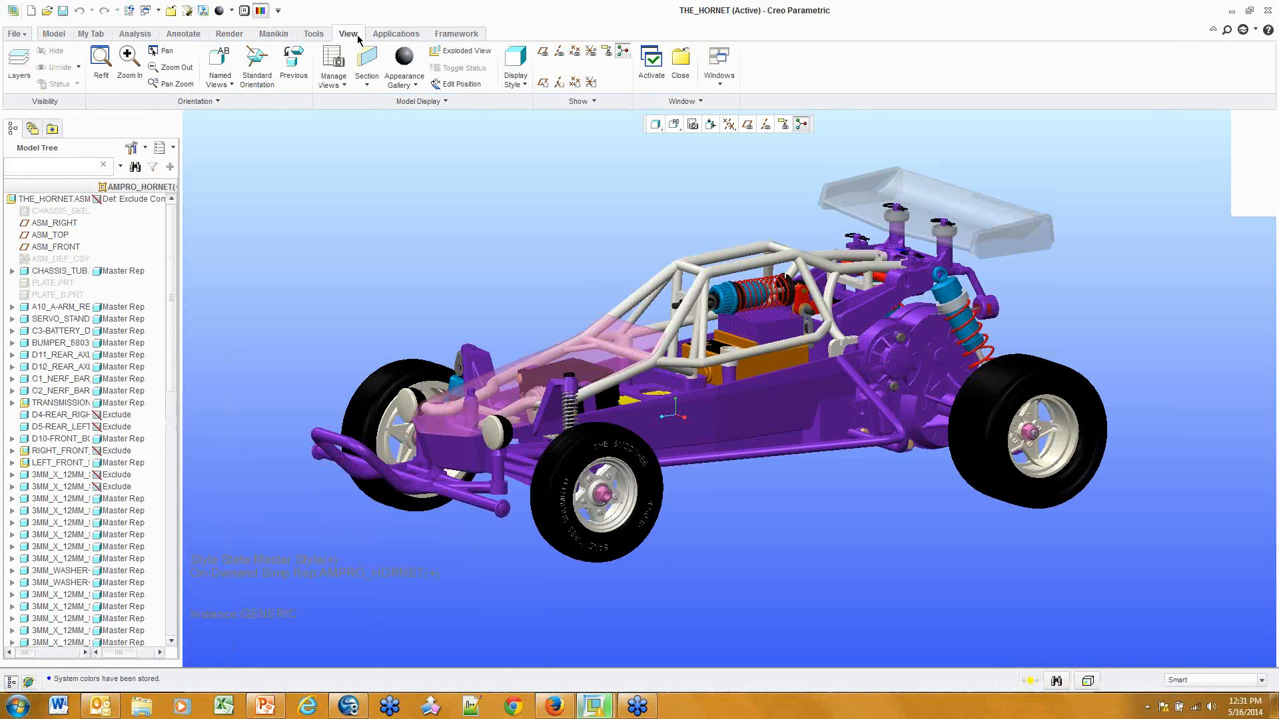
mouse_move(594, 706)
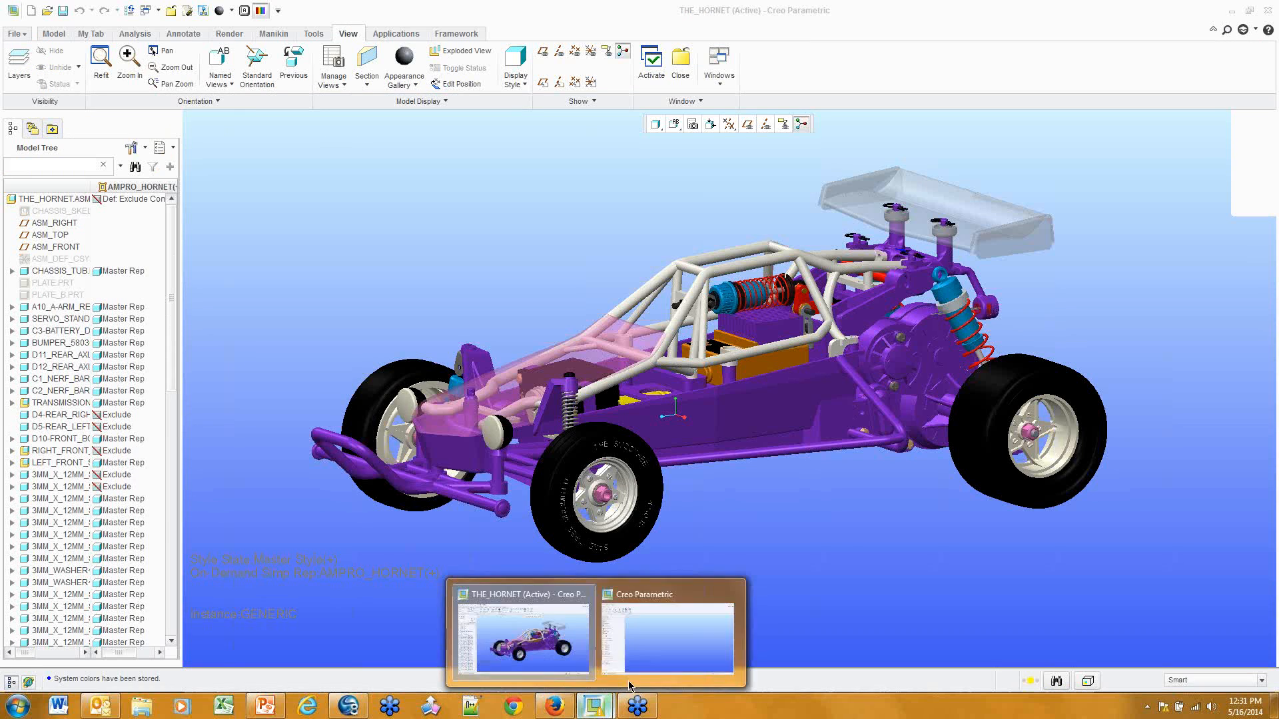
left_click(657, 645)
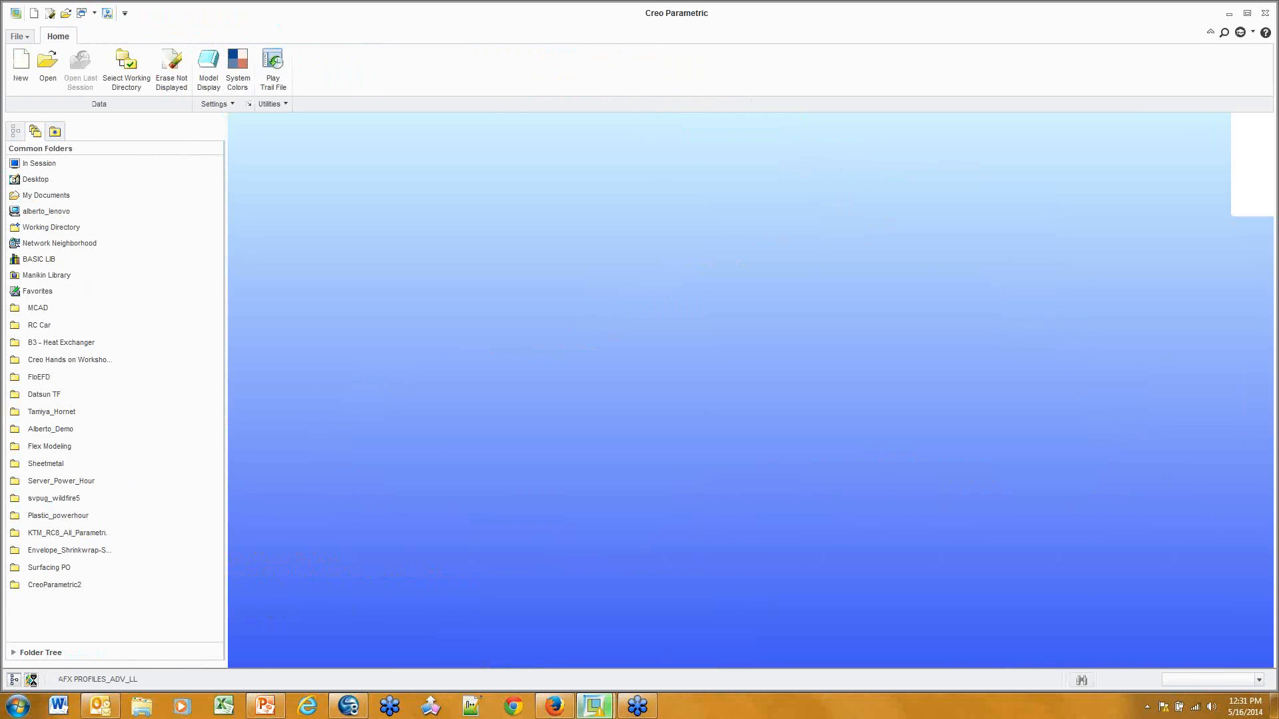
left_click(31, 680)
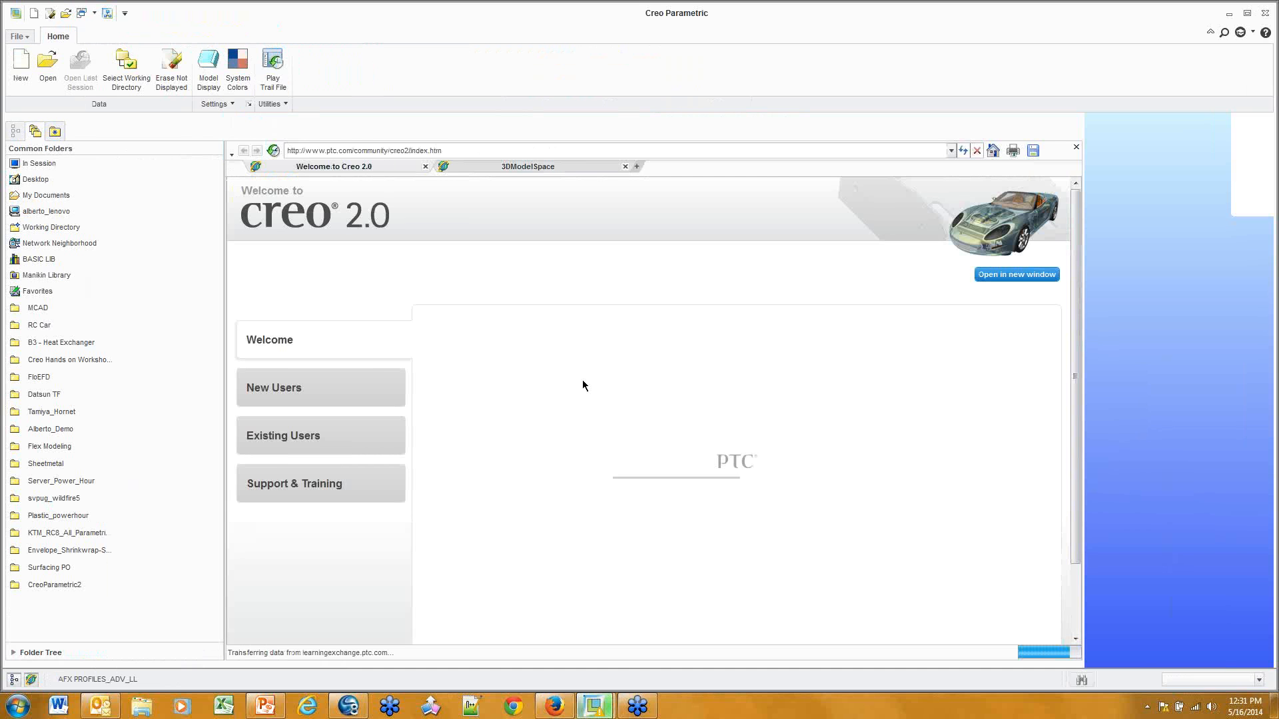
left_click(539, 166)
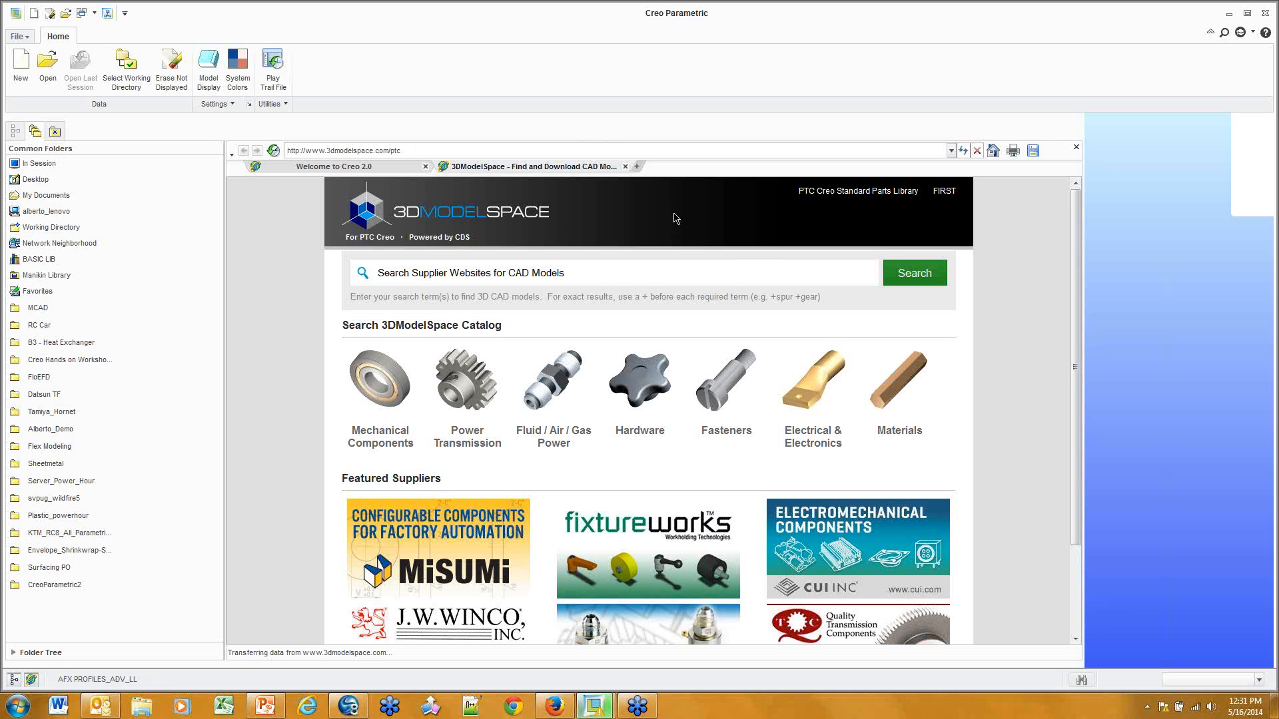
left_click(882, 194)
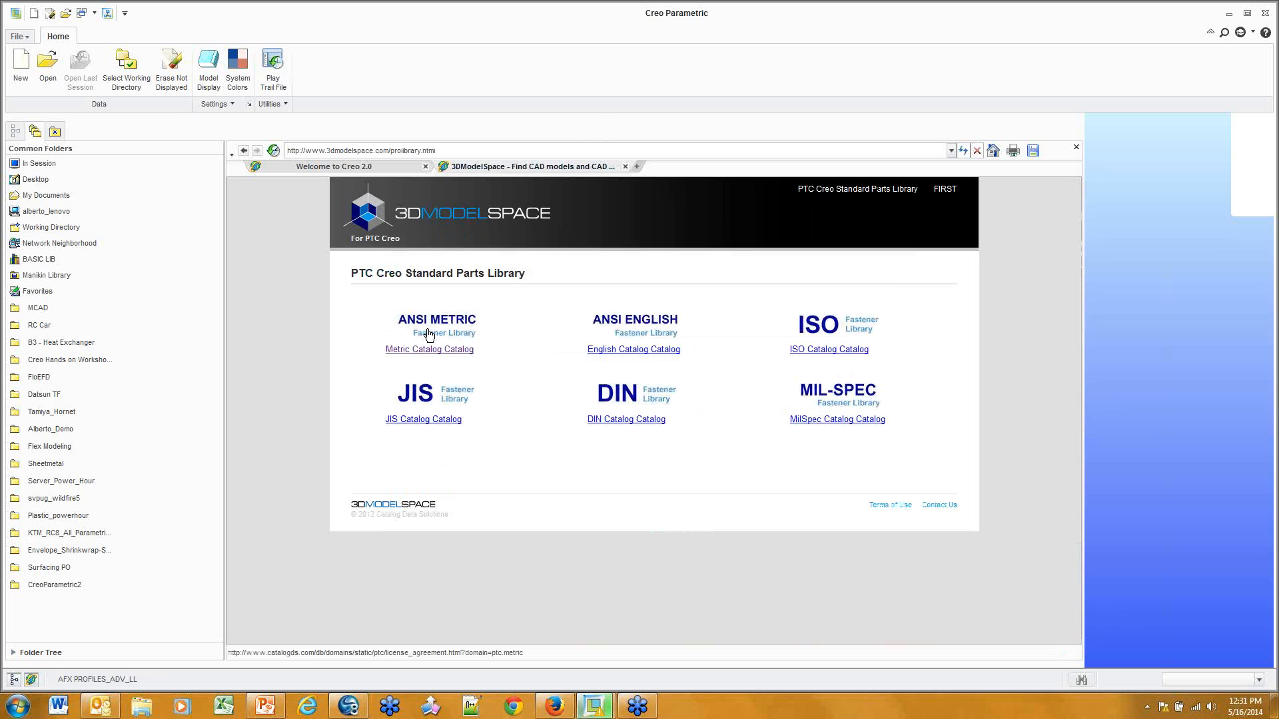
left_click(430, 351)
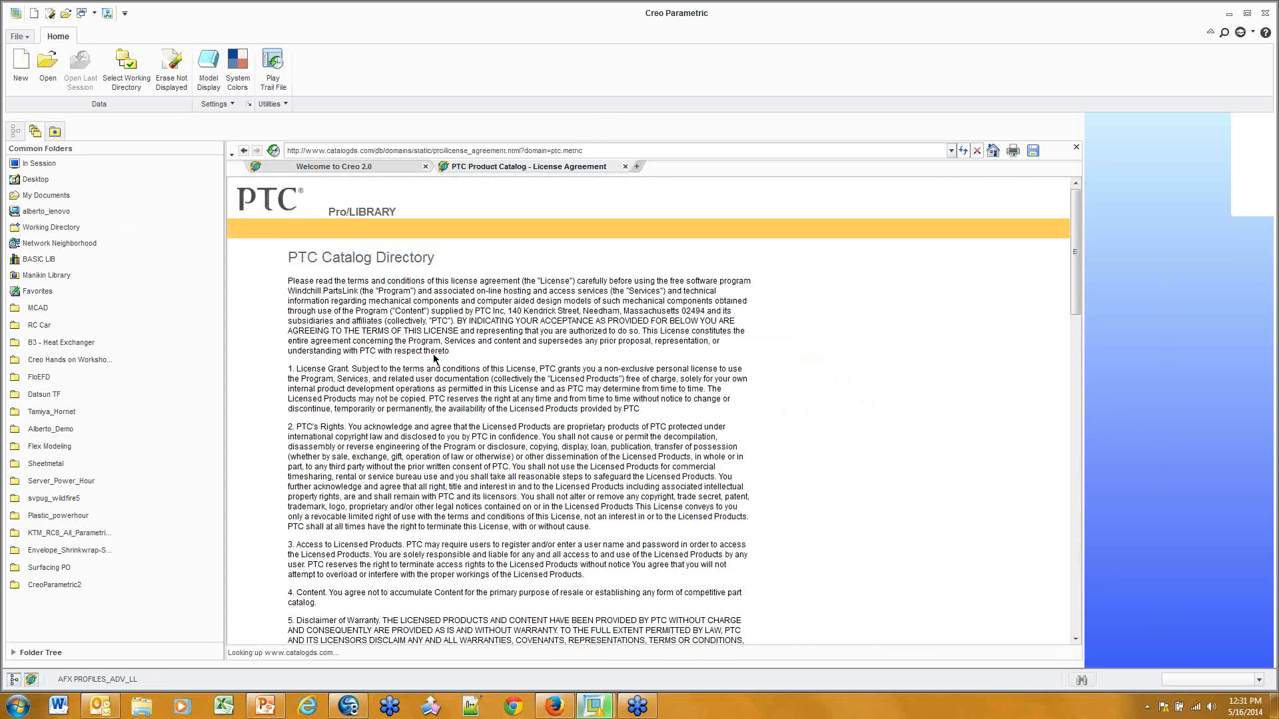
scroll(434, 360, "down", 15)
left_click(354, 589)
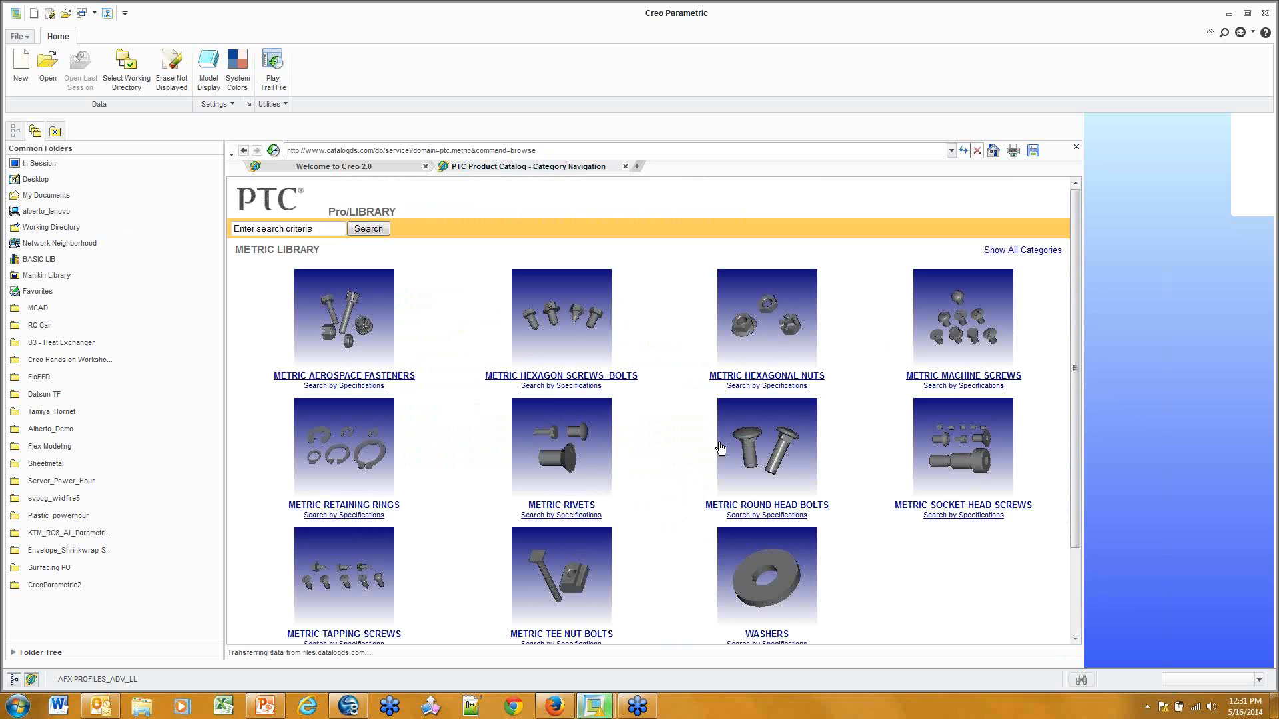
scroll(721, 448, "down", 3)
scroll(828, 400, "up", 3)
left_click(580, 376)
left_click(771, 376)
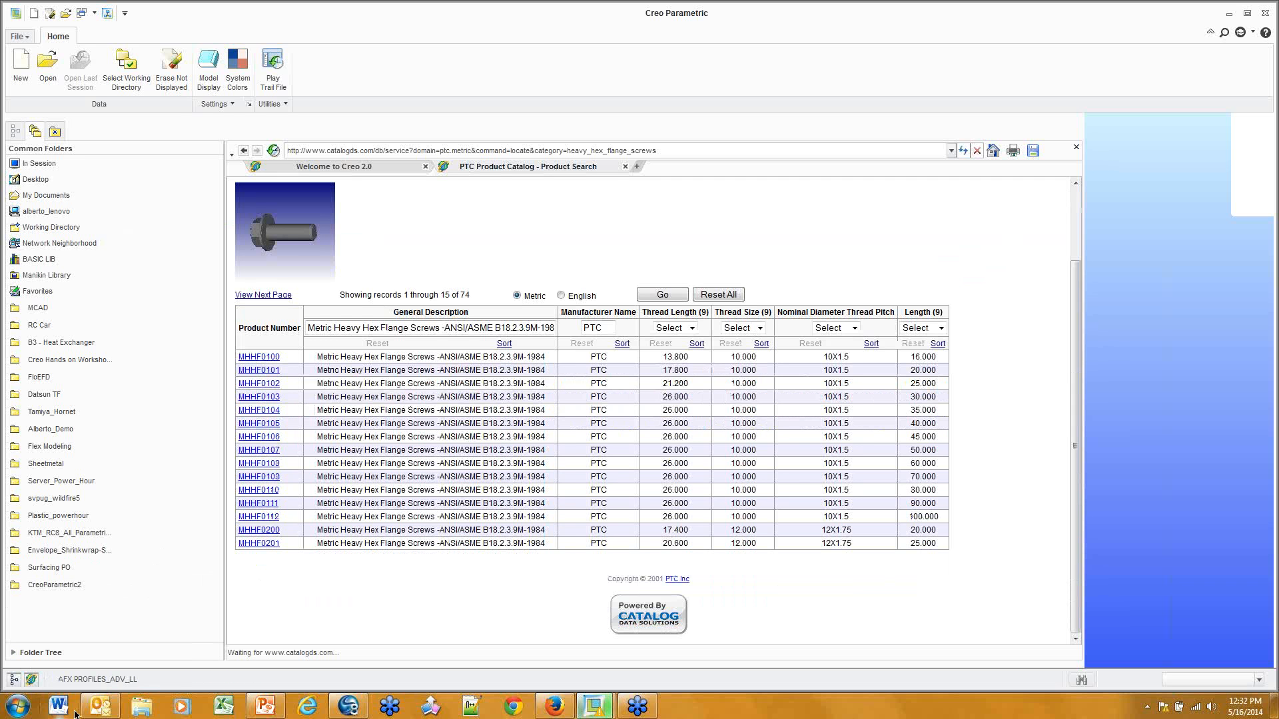
left_click(31, 680)
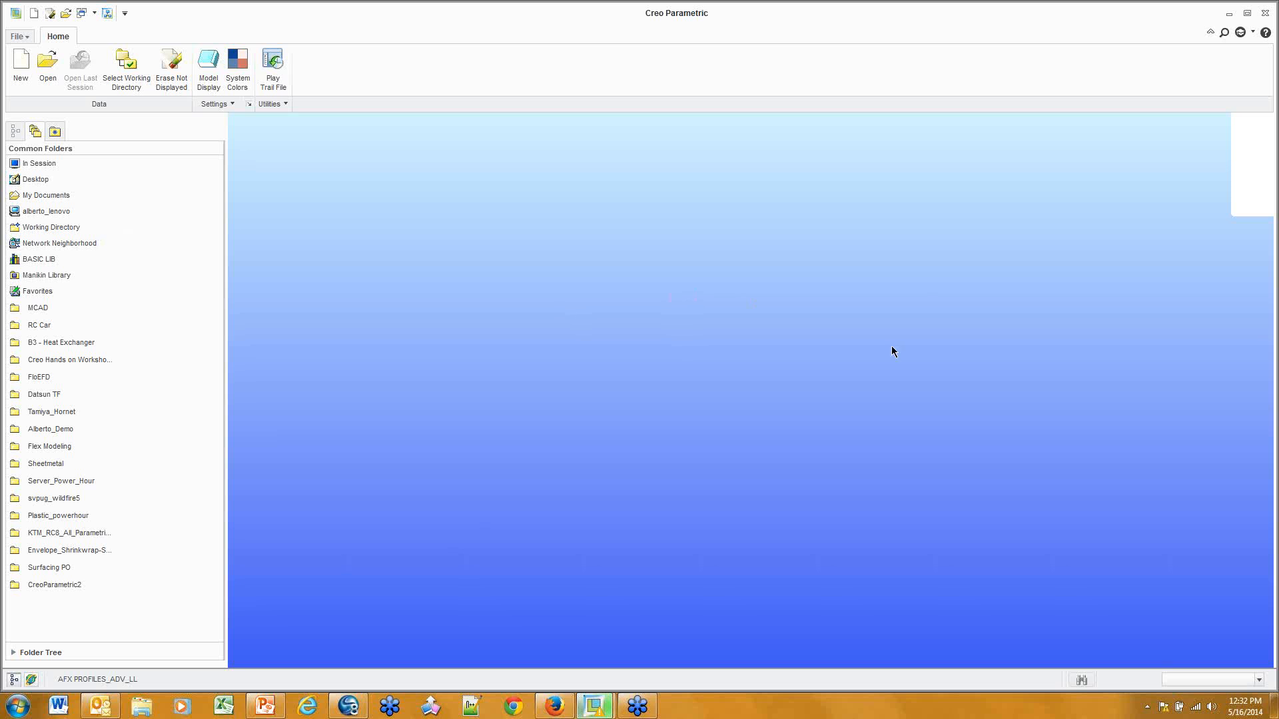
Create a new default solid part with Ctrl+N, then return to the THE_HORNET assembly window
key("ctrl+n")
left_click(581, 474)
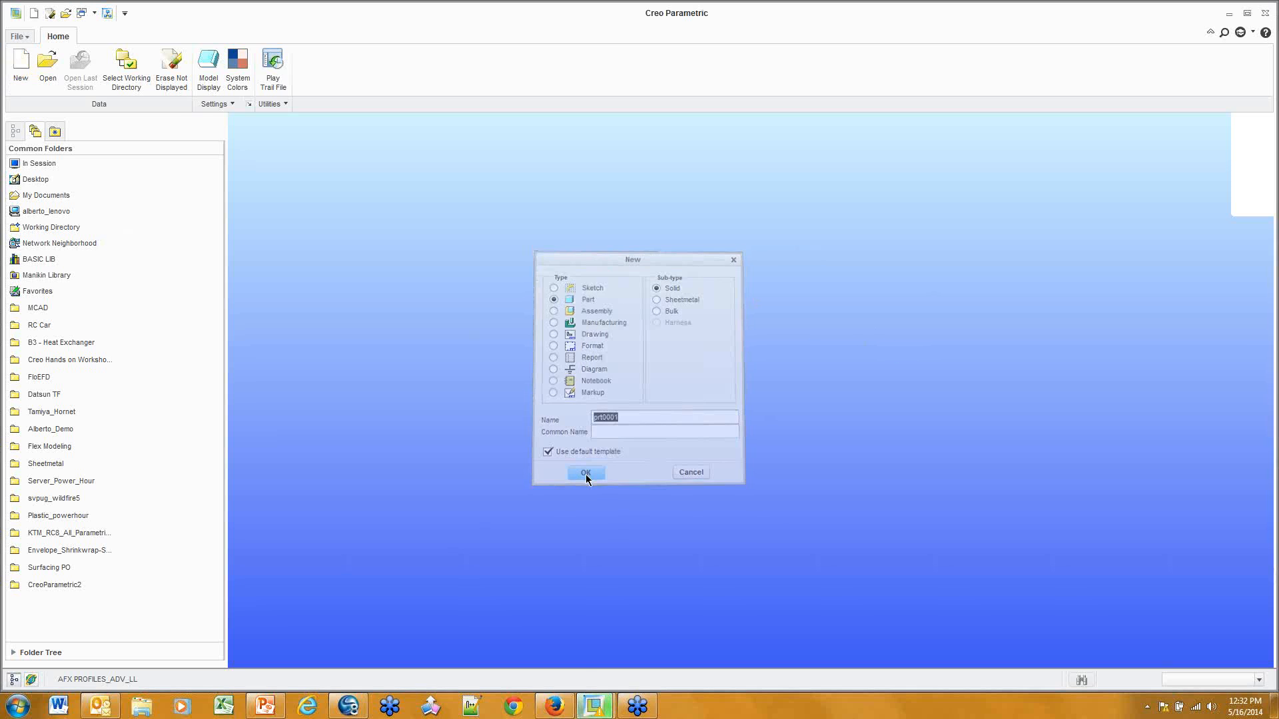
left_click(594, 705)
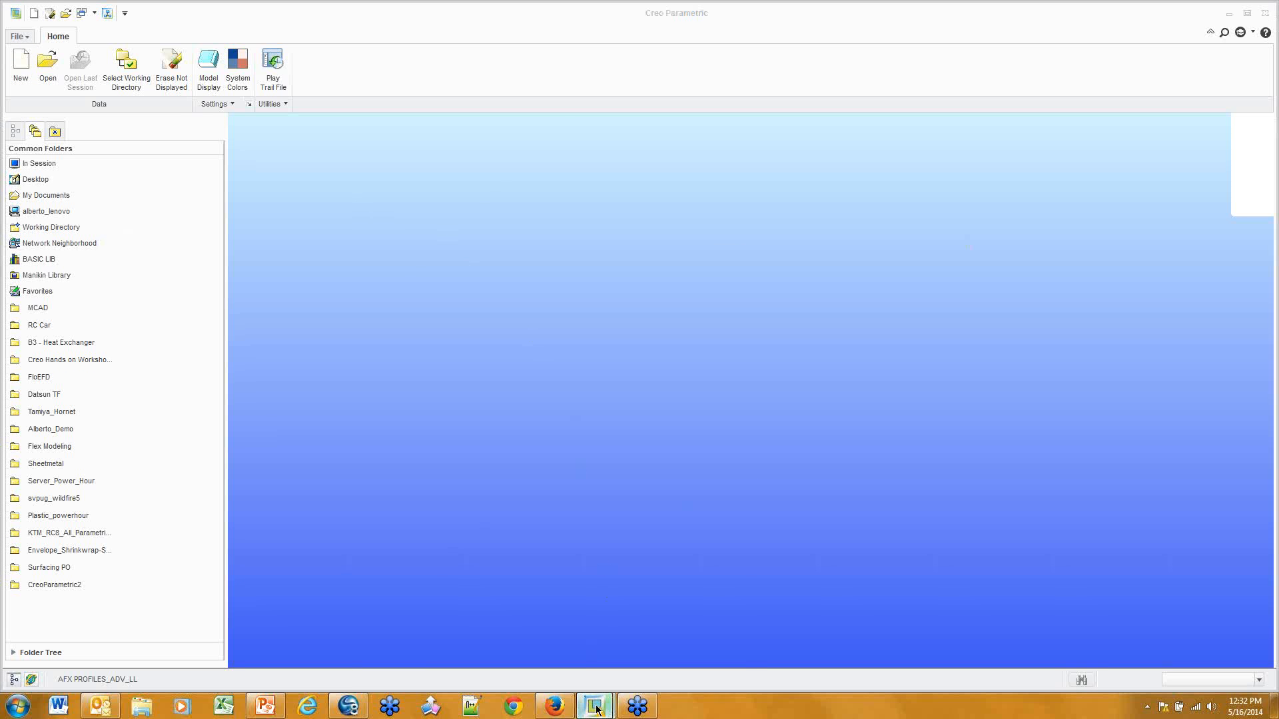
left_click(558, 650)
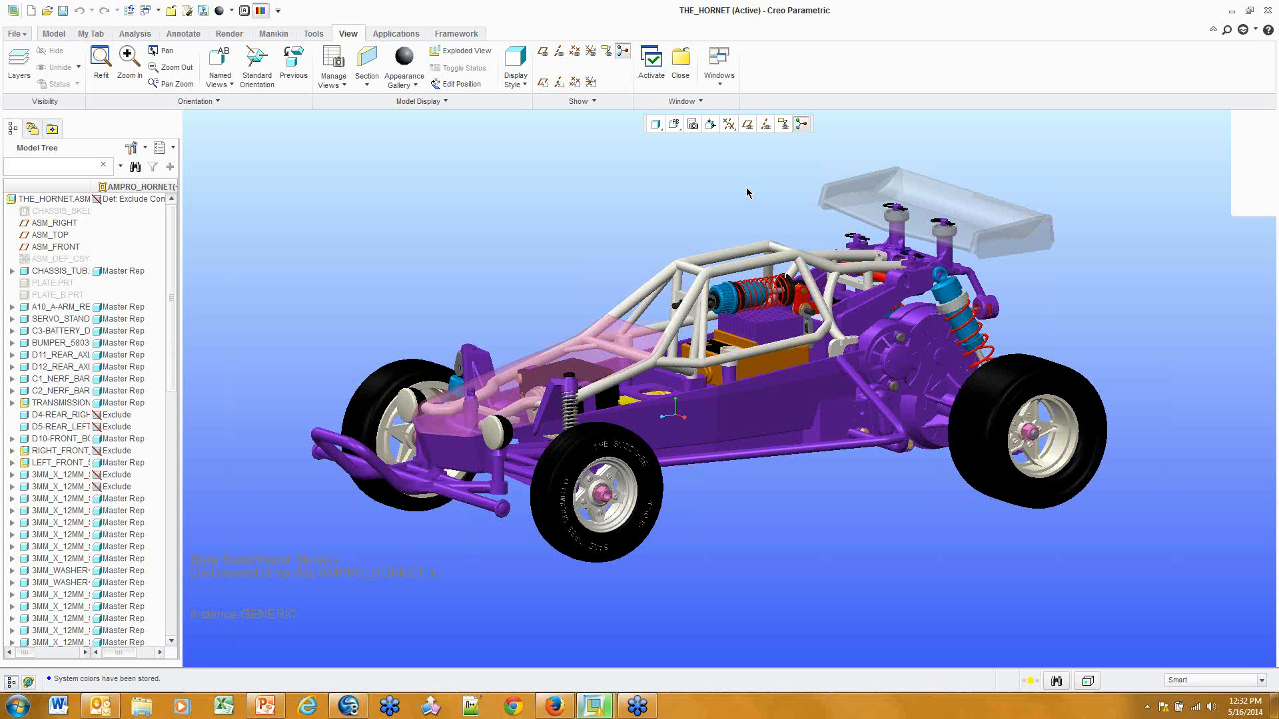
Show the config.pro template_ options with widened dialog and Value column, selecting template_designasm
left_click(16, 33)
left_click(36, 343)
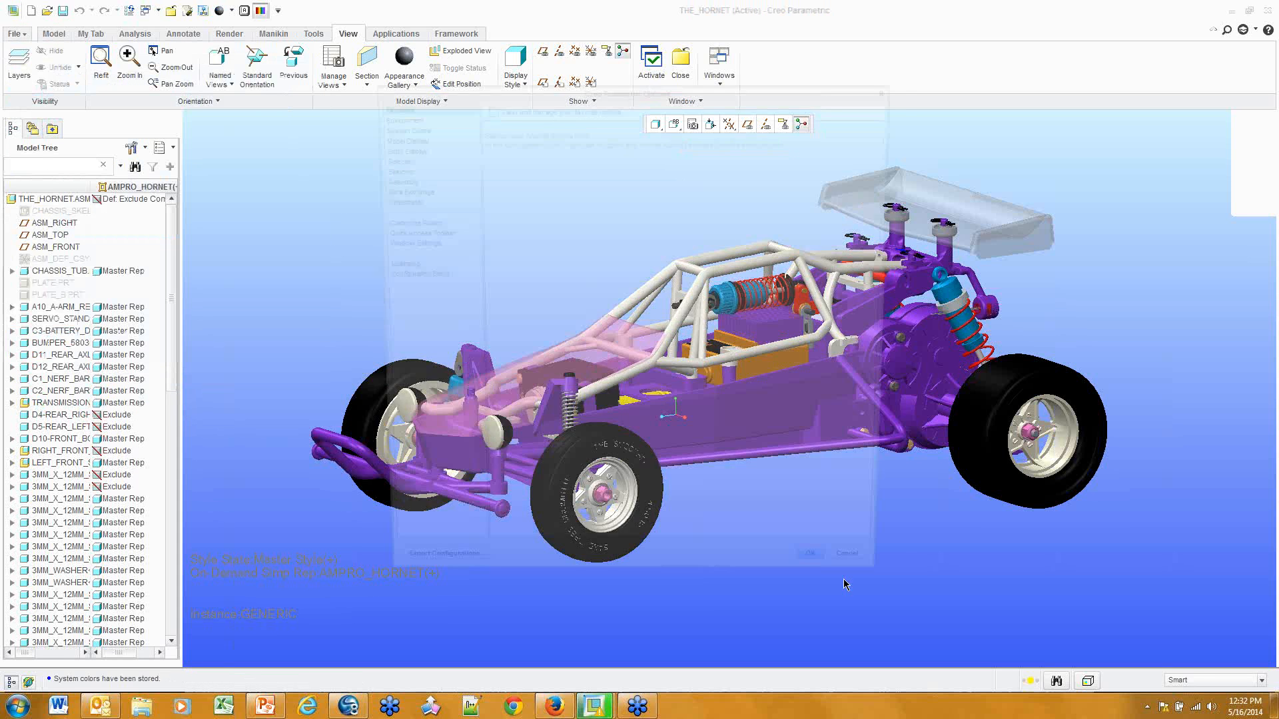
left_click(407, 275)
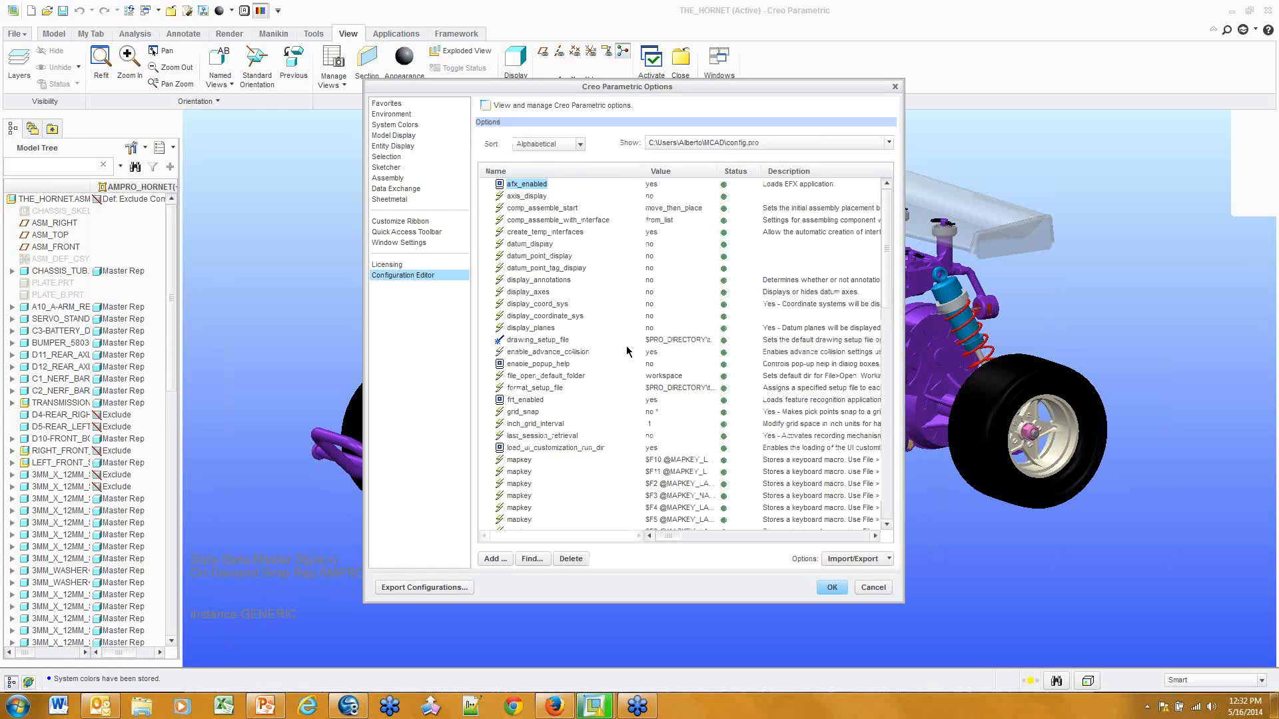
scroll(630, 352, "down", 15)
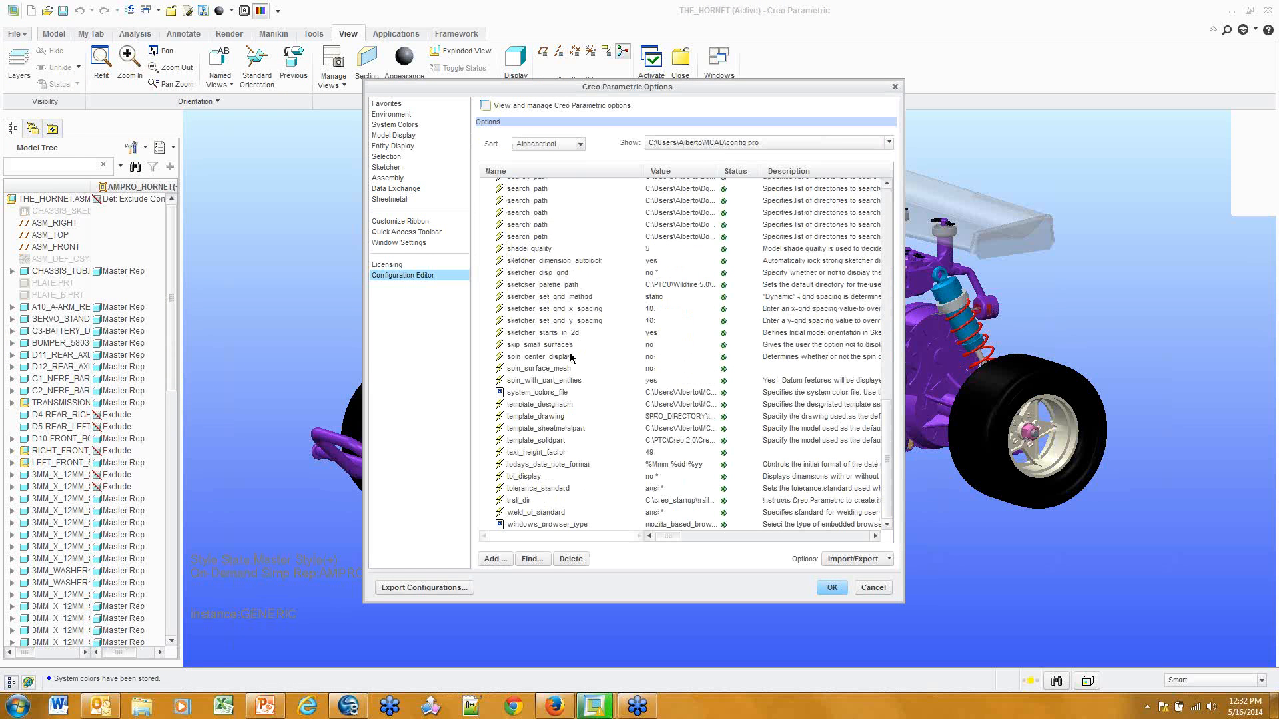
left_click_drag(904, 408, 1159, 407)
left_click_drag(717, 169, 984, 169)
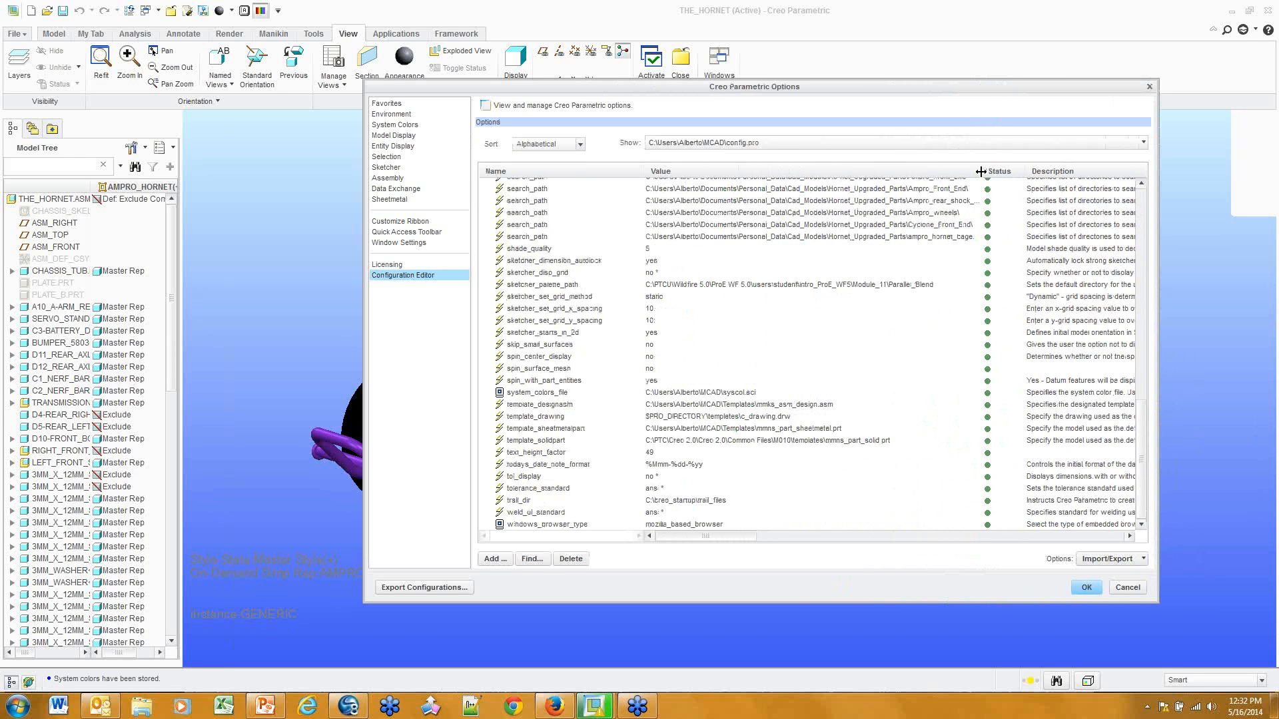
left_click(545, 406)
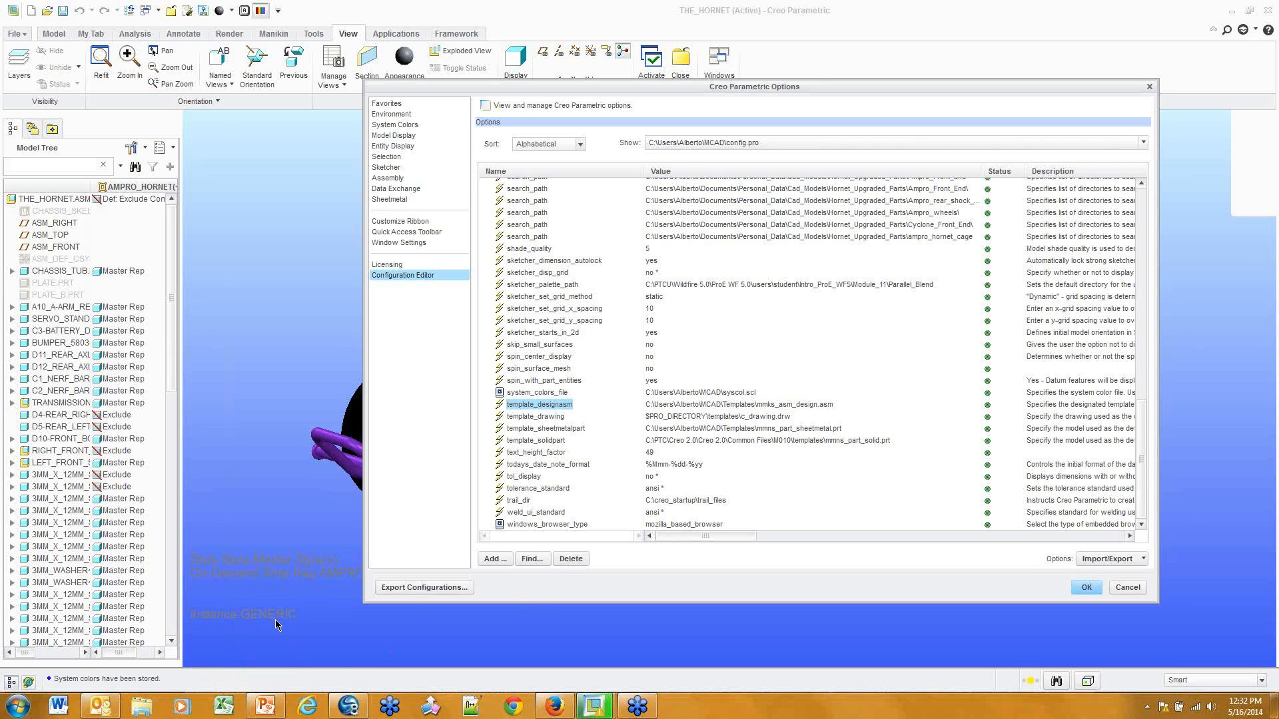
left_click(143, 707)
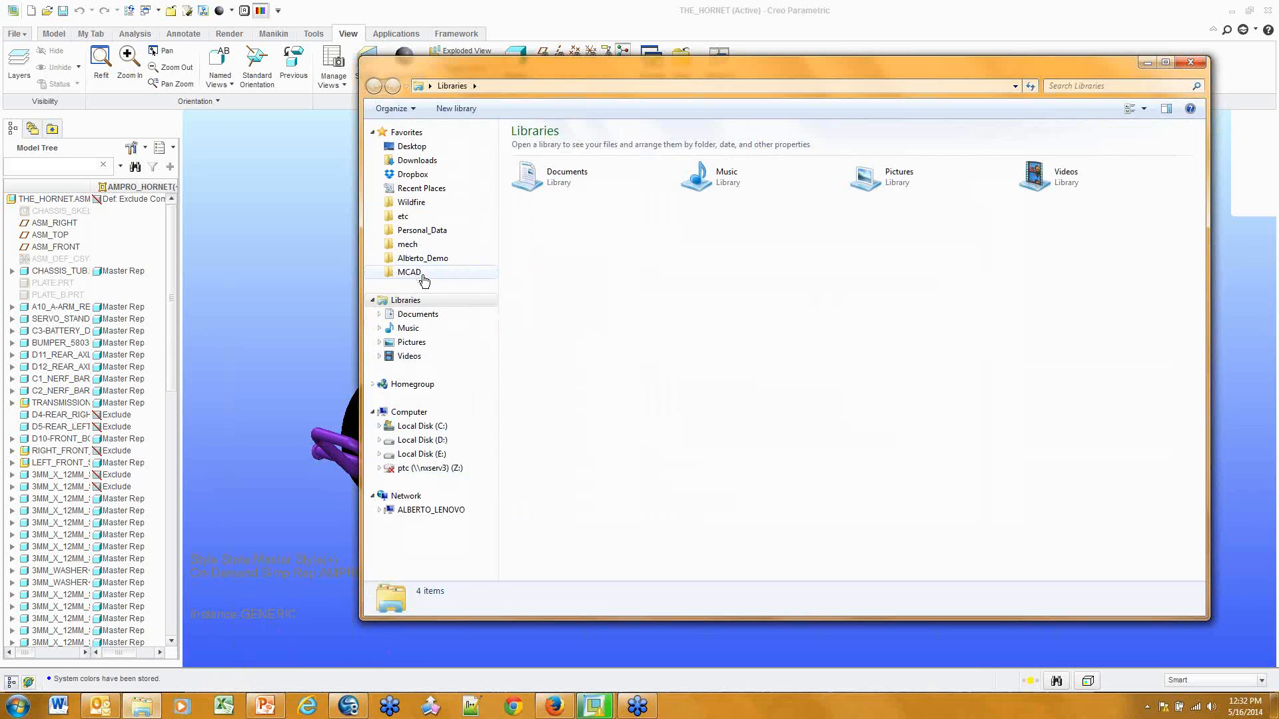
Open MCAD > Templates in Explorer and position it alongside the Creo Options dialog
left_click(423, 277)
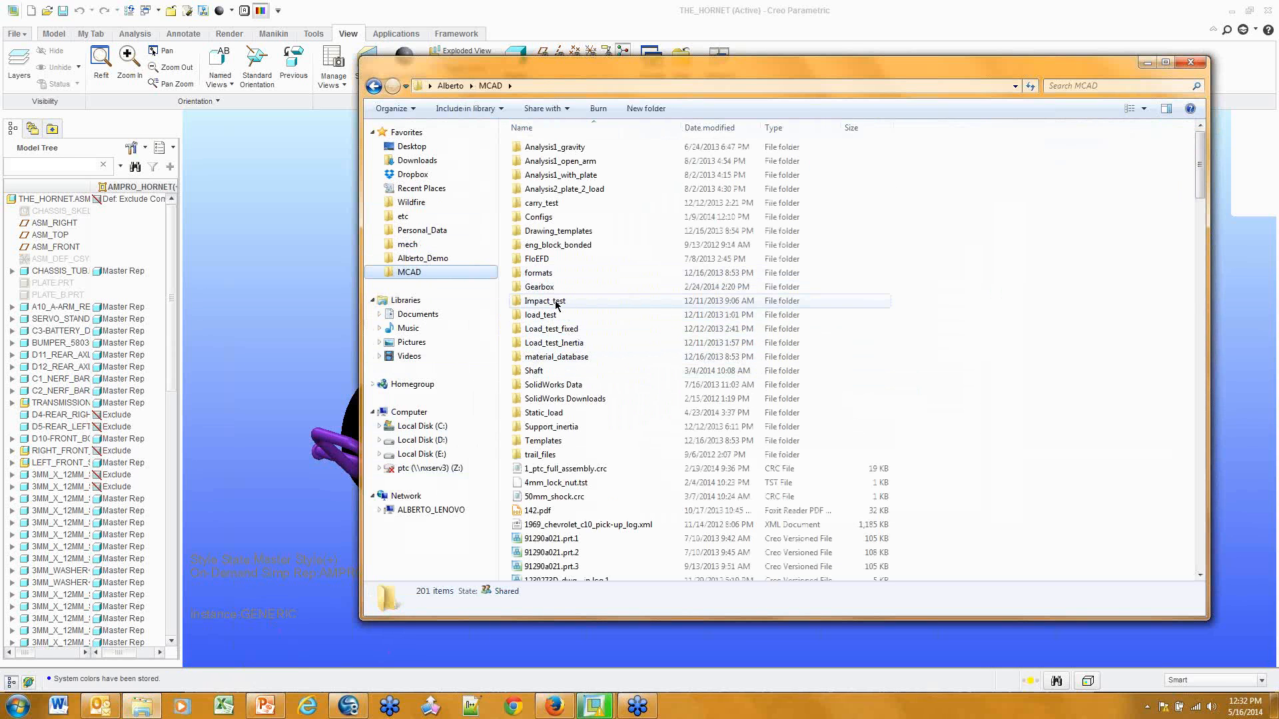
double_click(543, 441)
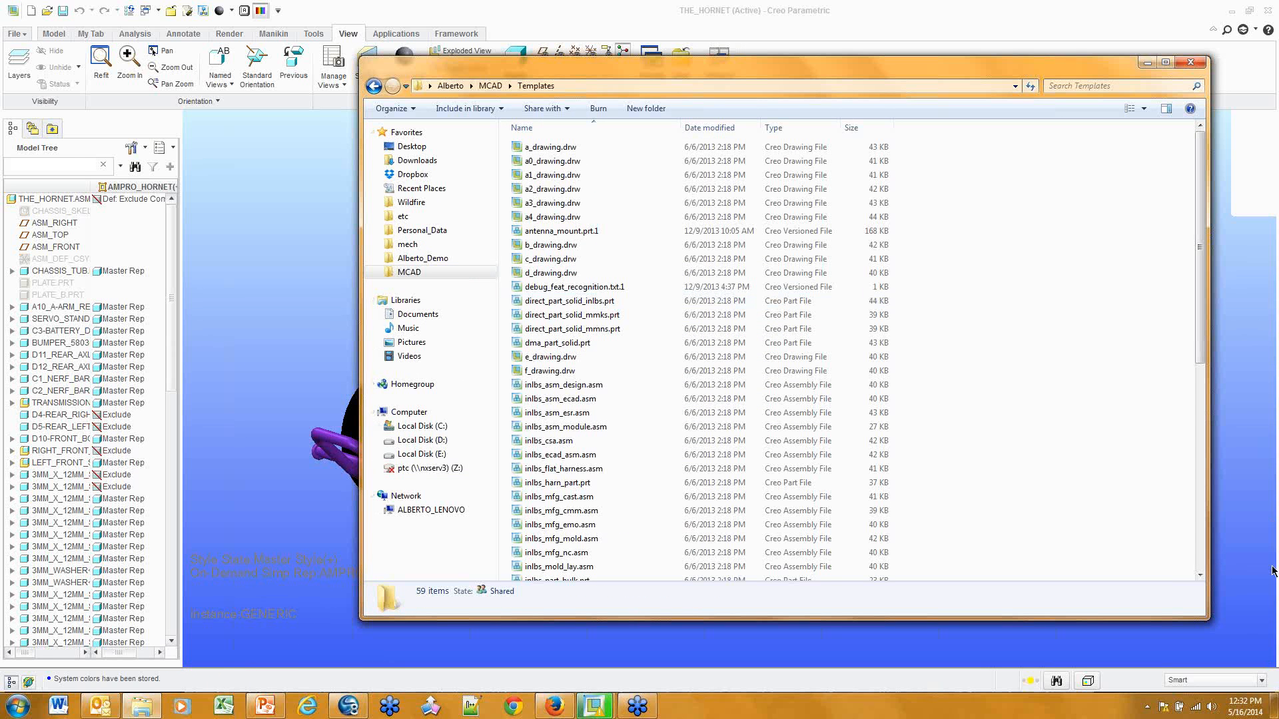
left_click_drag(1209, 618, 974, 505)
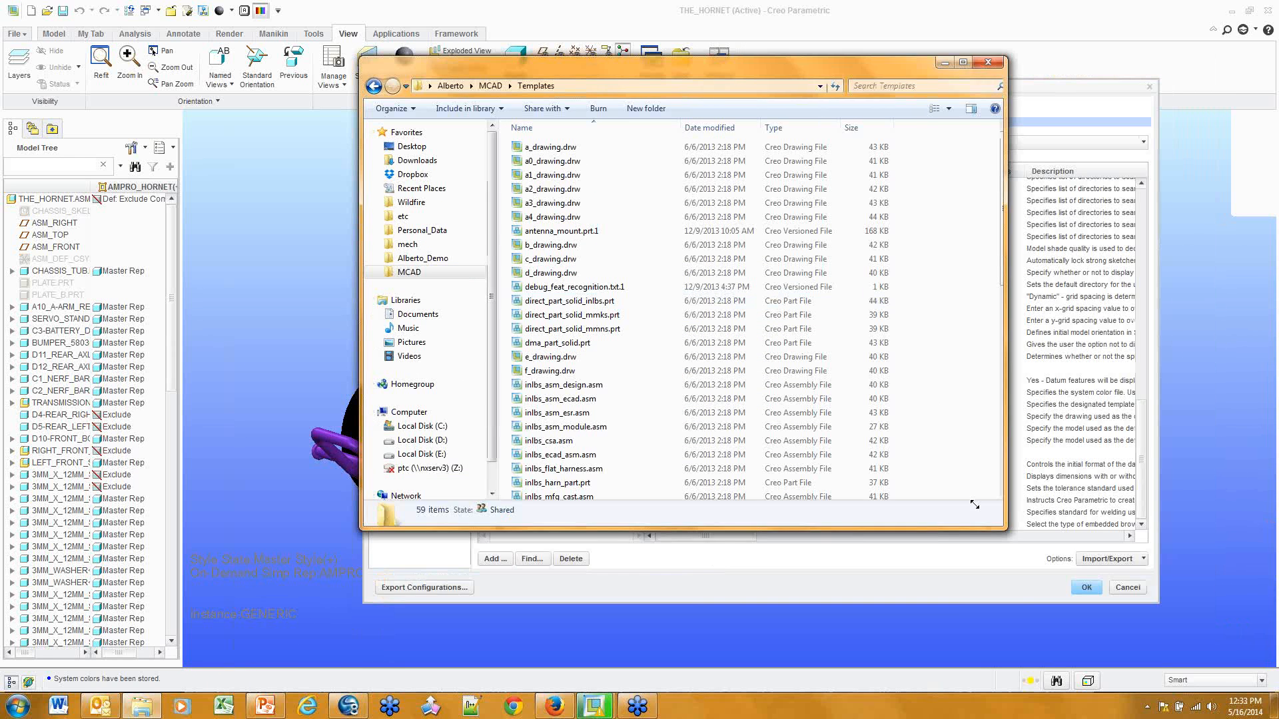
left_click_drag(689, 67, 386, 83)
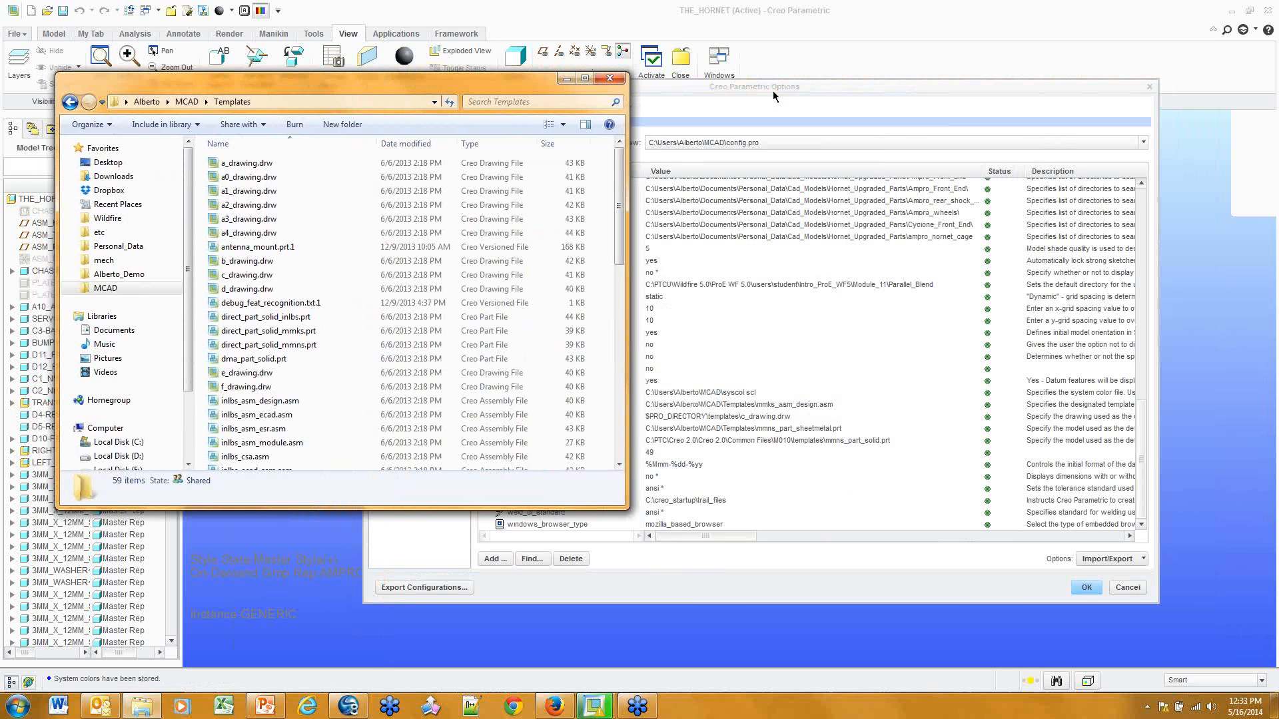
left_click_drag(773, 90, 852, 94)
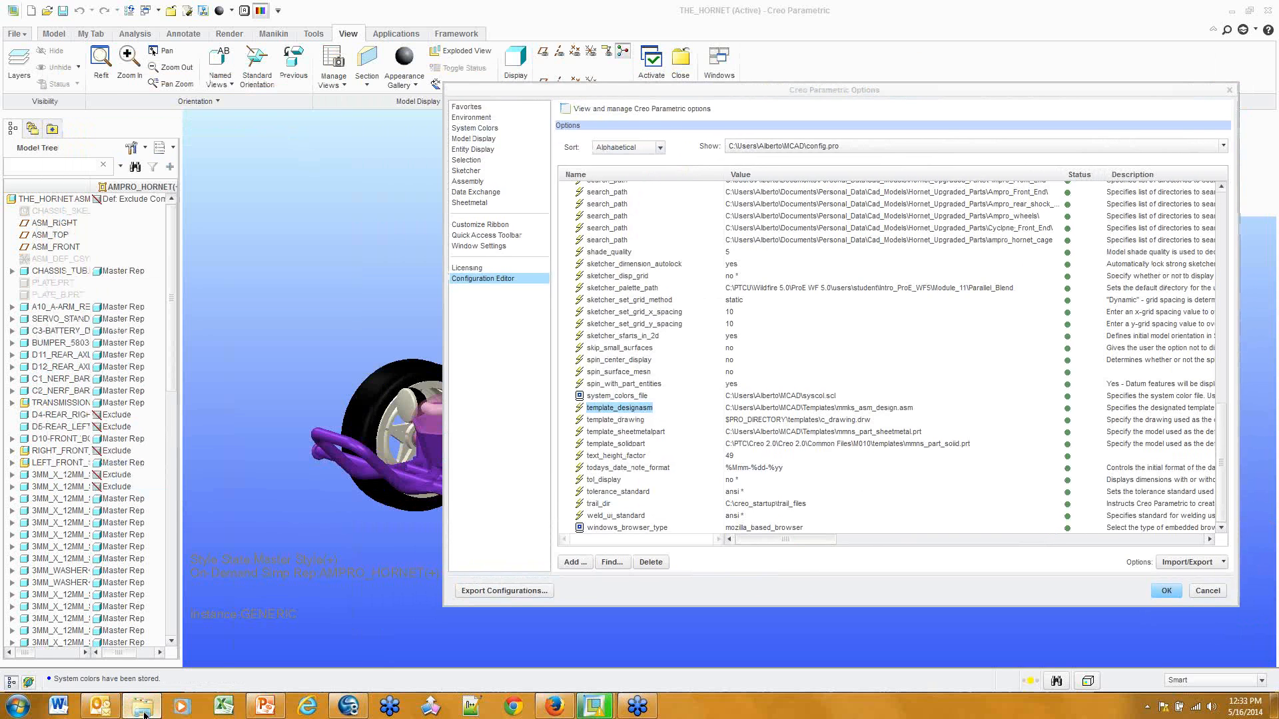
left_click(142, 708)
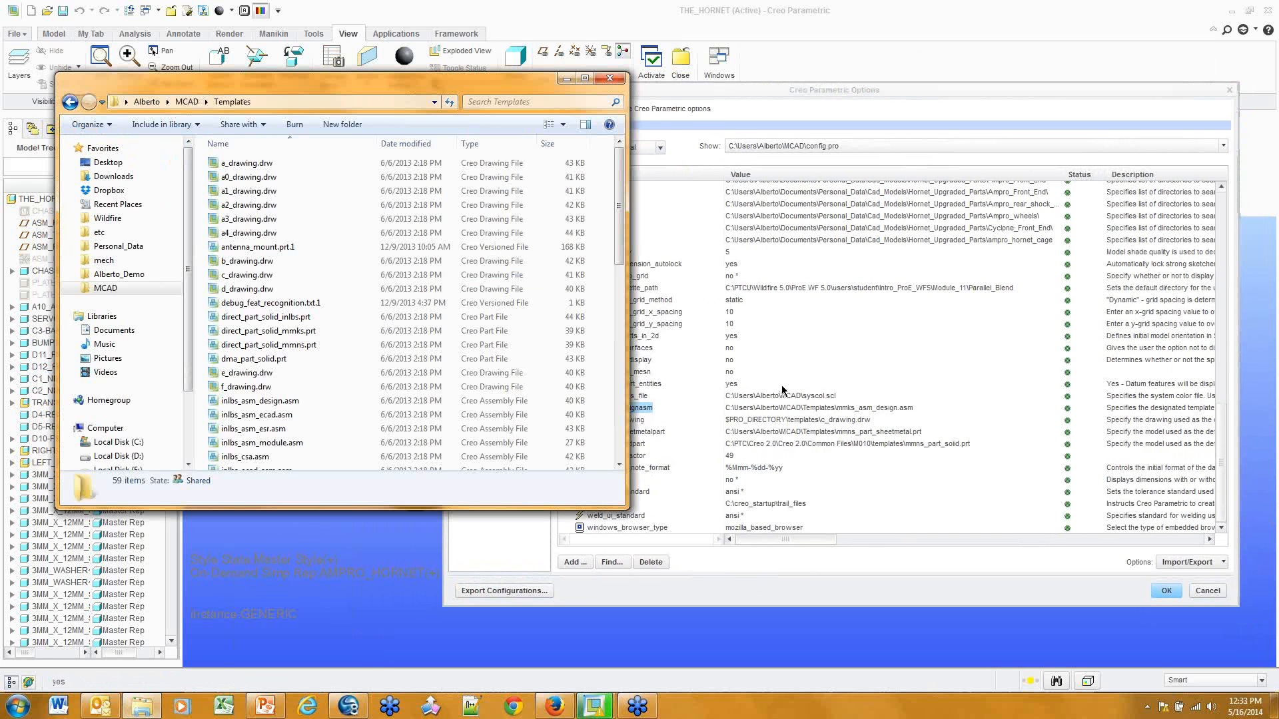
left_click(727, 98)
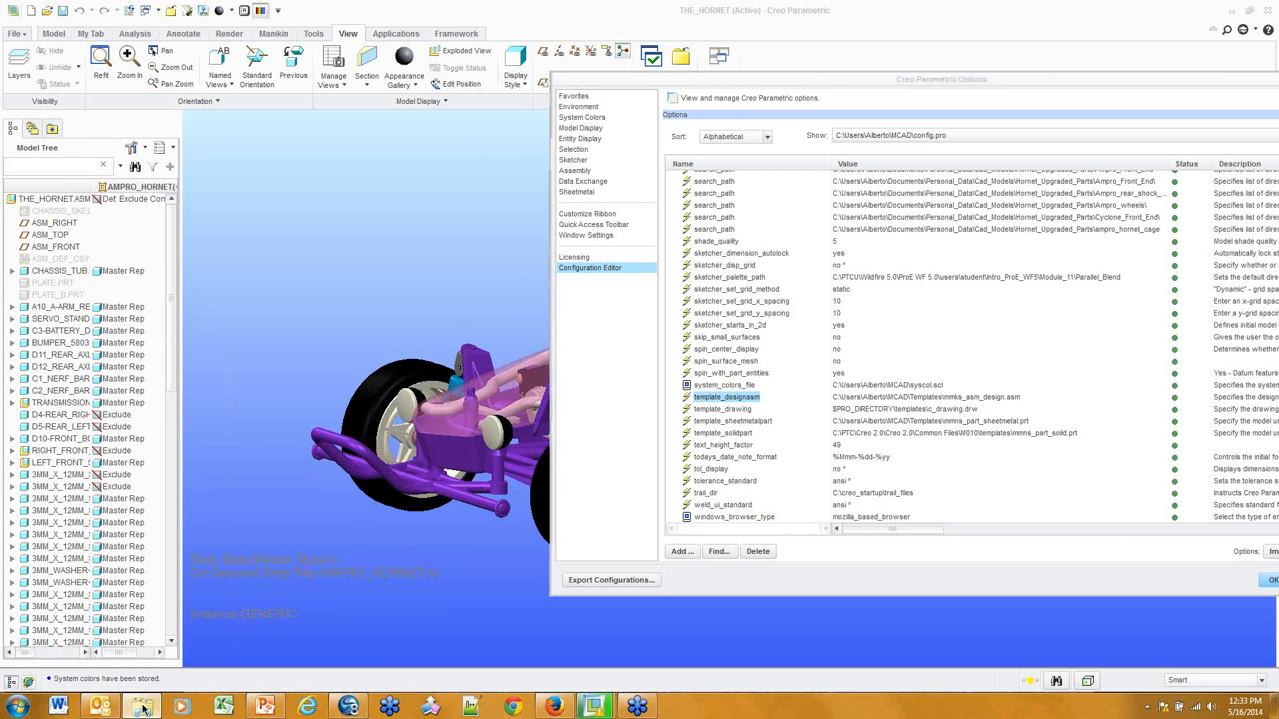
left_click(142, 708)
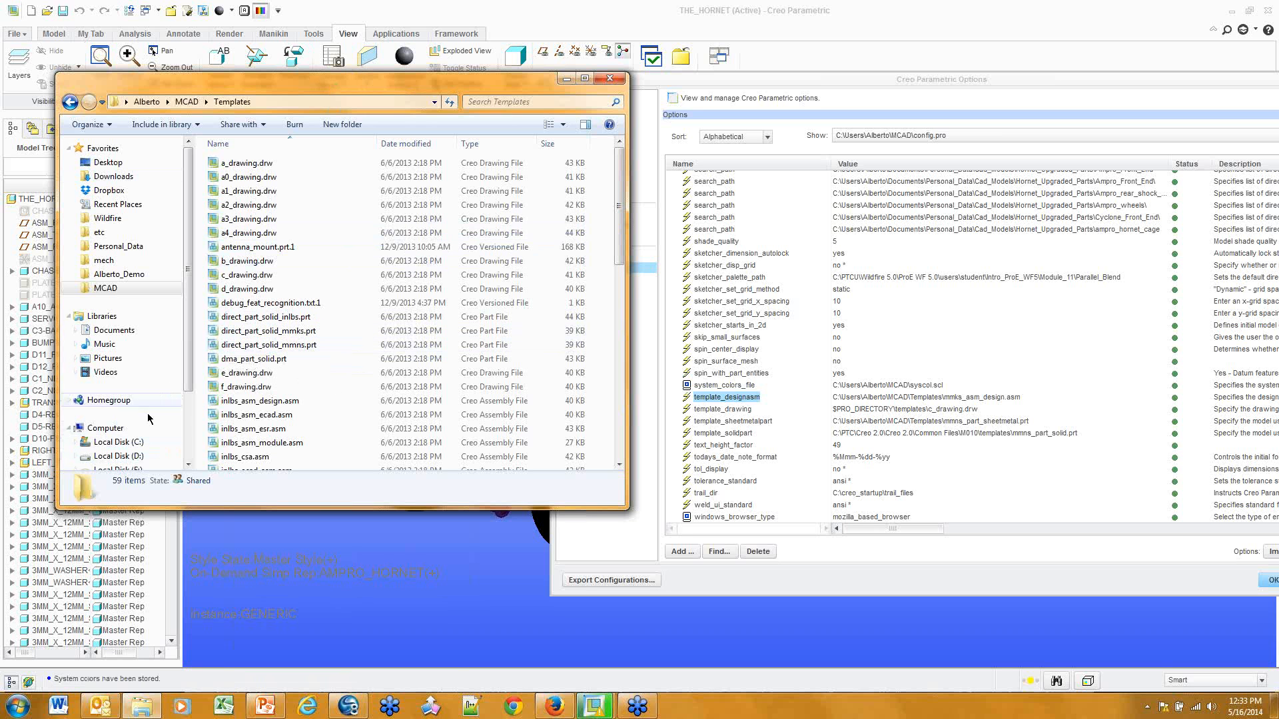
Browse C: > PTC > Creo 2.0 > Common Files > M070 > templates, then close Explorer
left_click(119, 441)
double_click(253, 360)
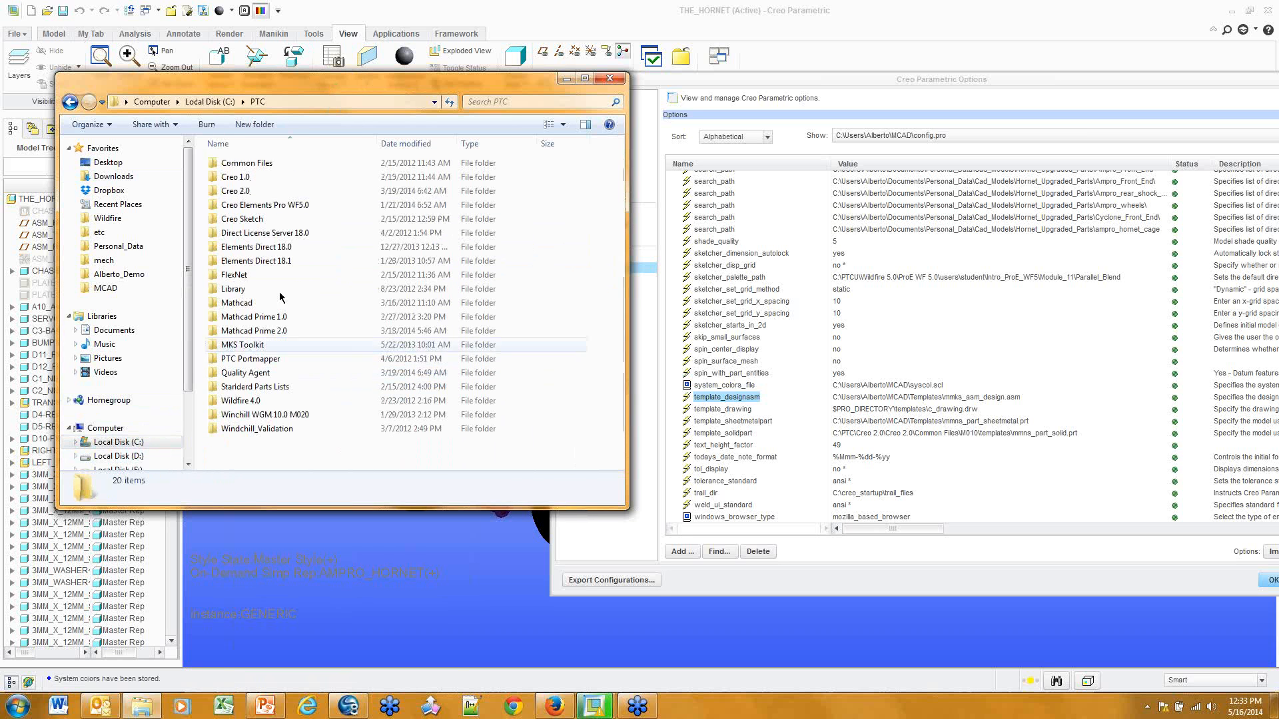
double_click(241, 192)
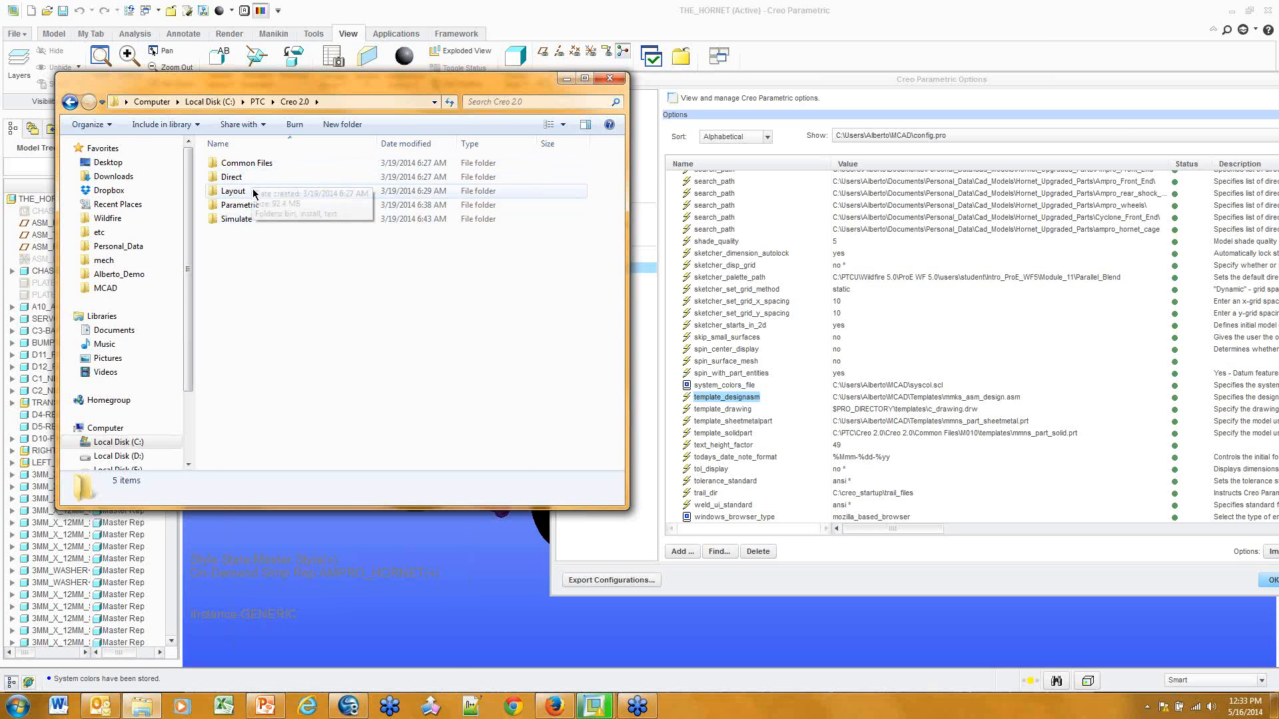
double_click(245, 205)
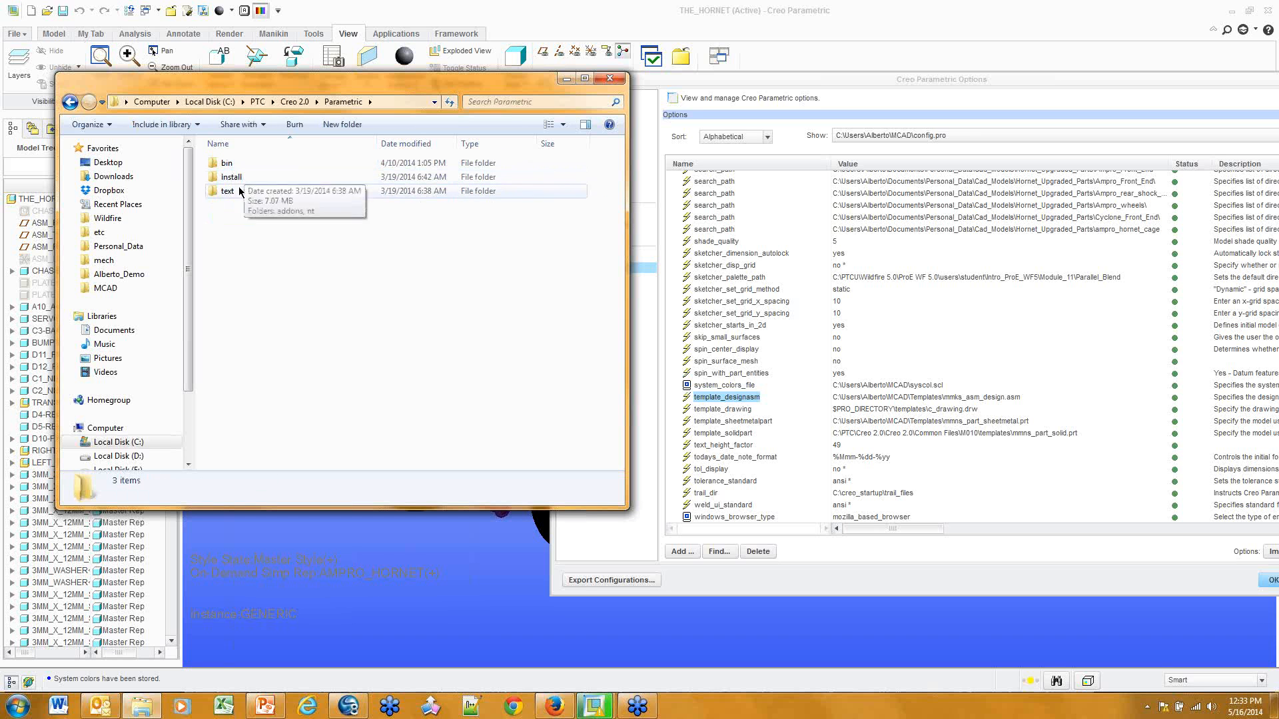
left_click(294, 101)
double_click(260, 164)
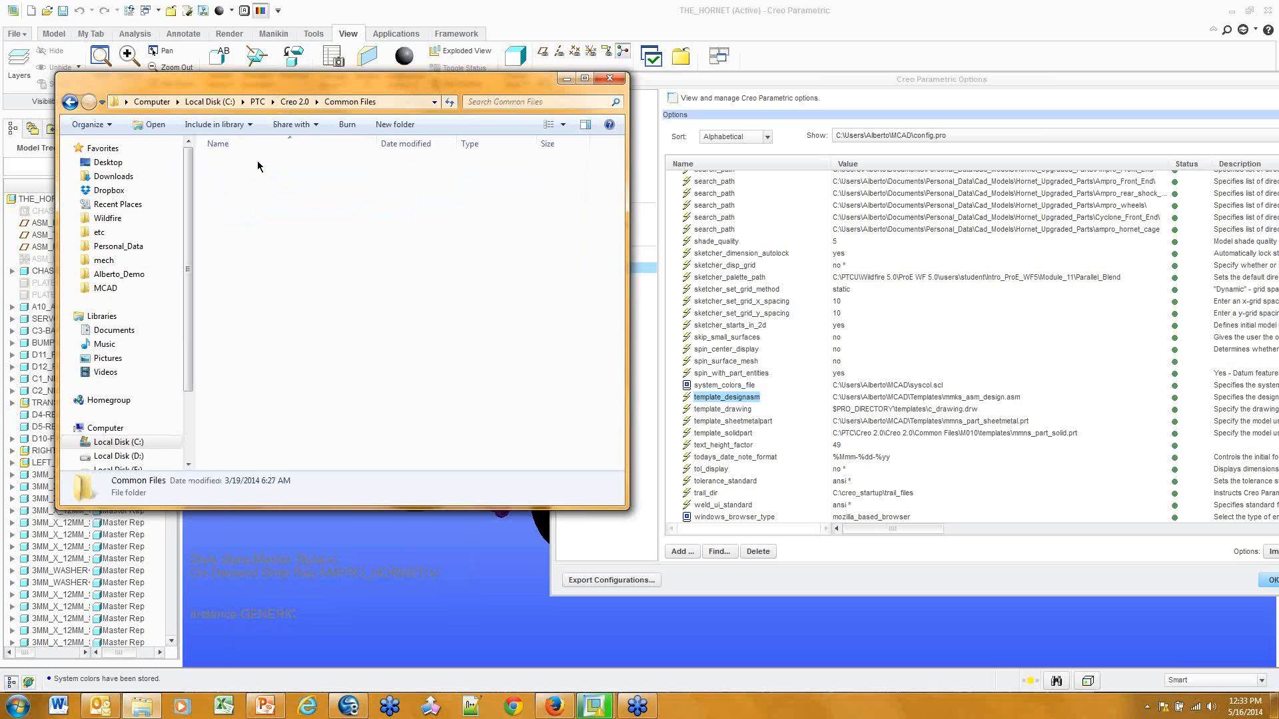
double_click(233, 162)
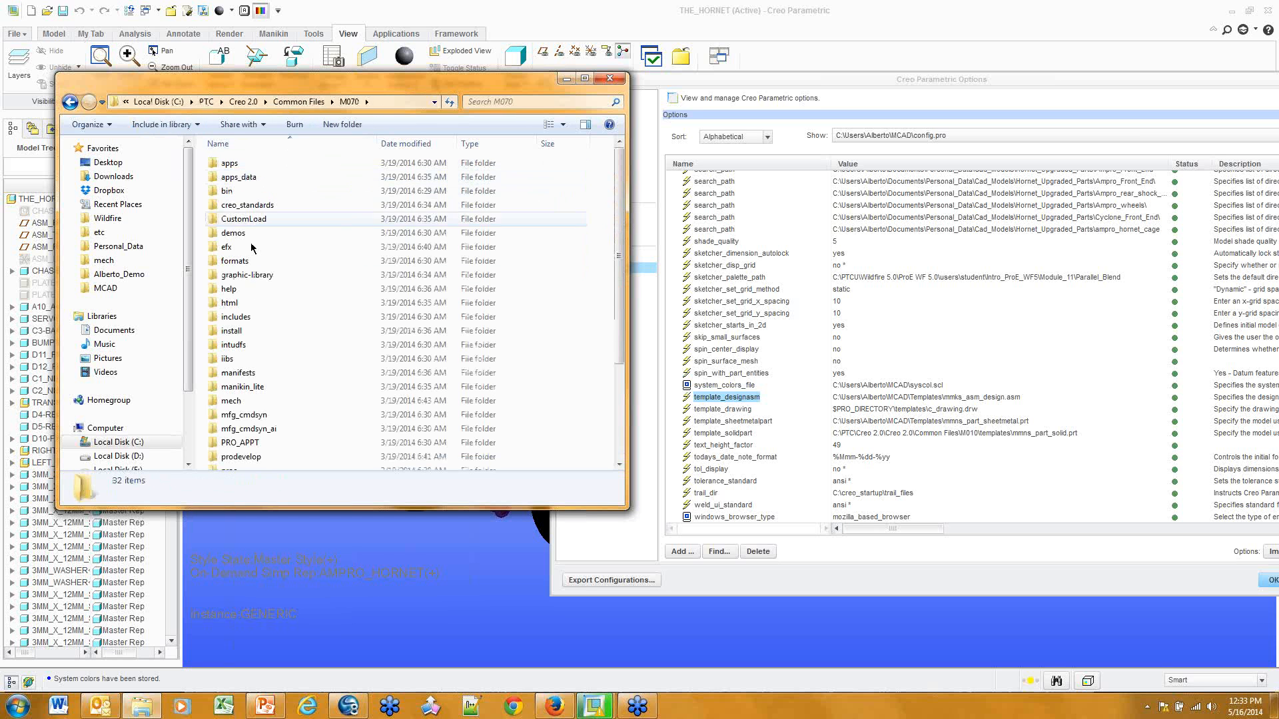
scroll(242, 400, "down", 3)
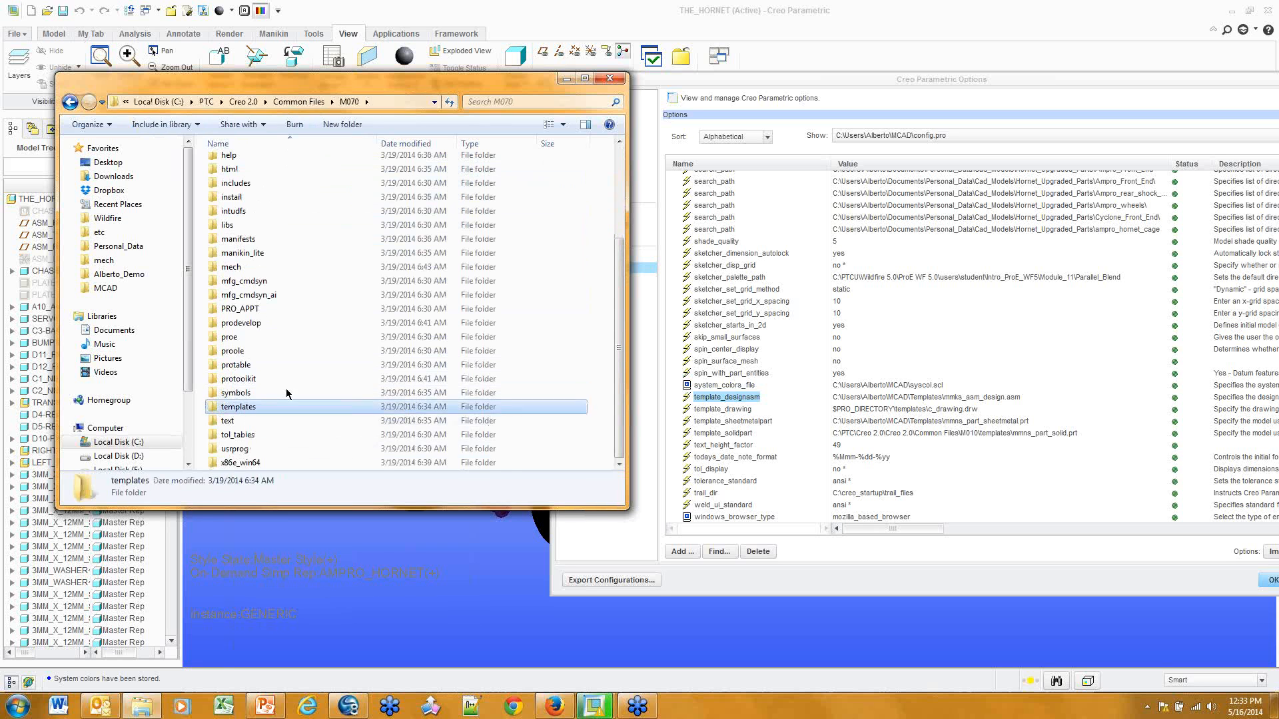
double_click(239, 407)
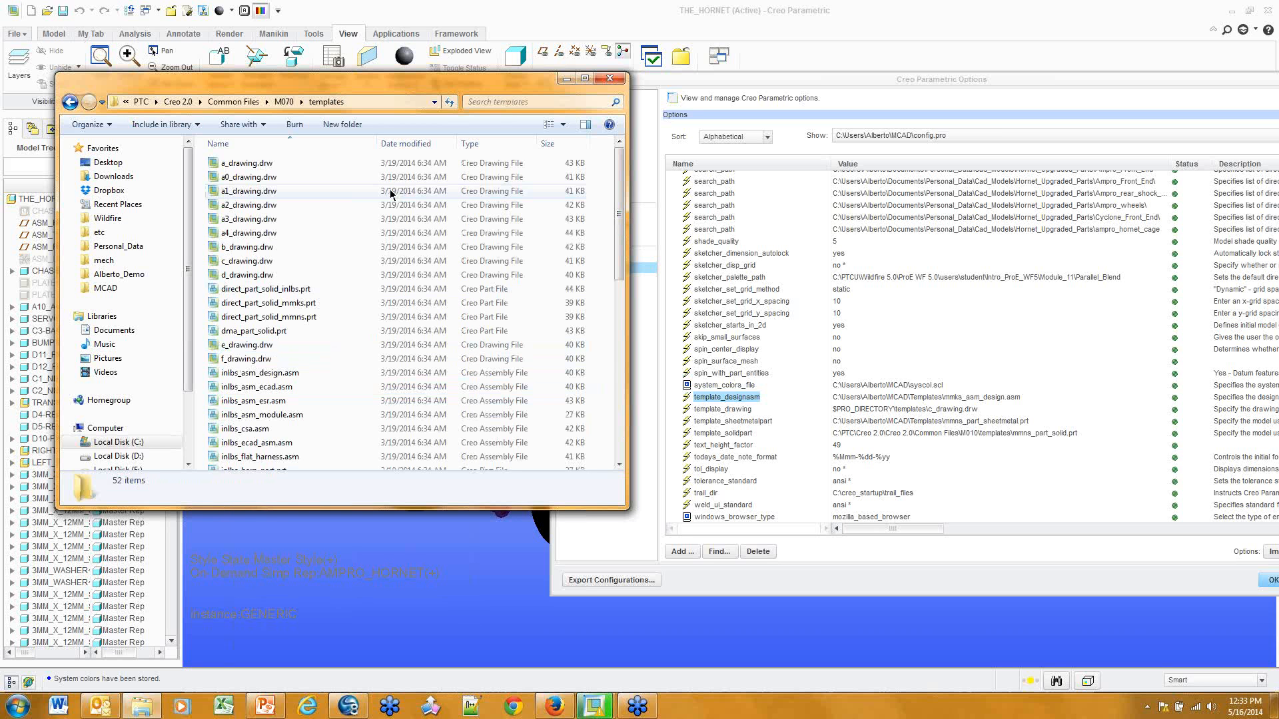
left_click(616, 80)
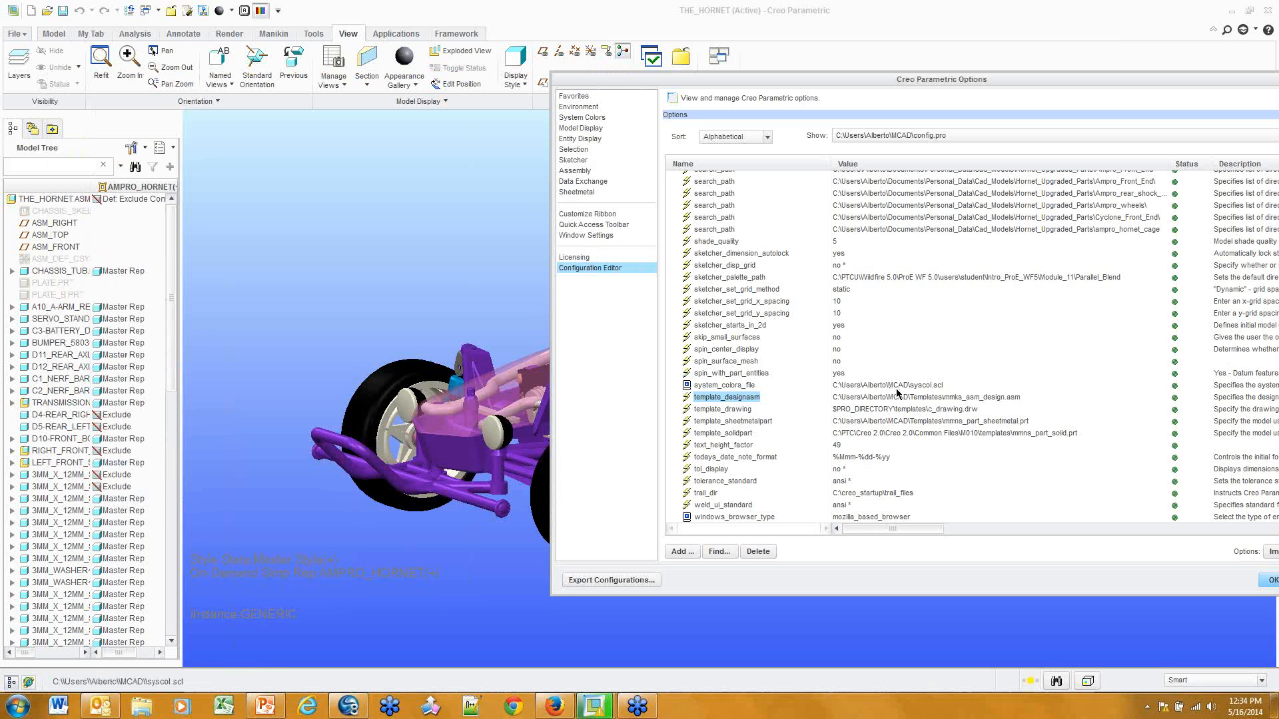
Set template_solidpart's value to mmns_part_solid.prt from the MCAD Templates folder
double_click(994, 433)
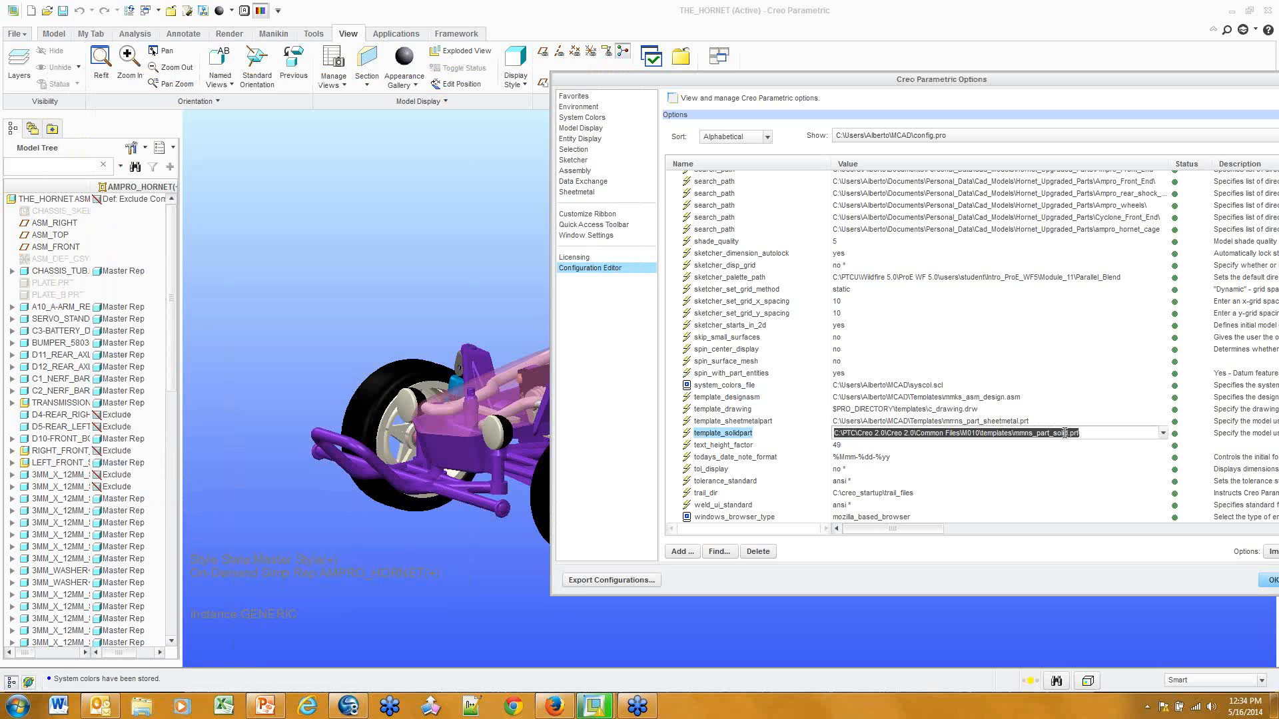
left_click(1162, 434)
left_click(997, 459)
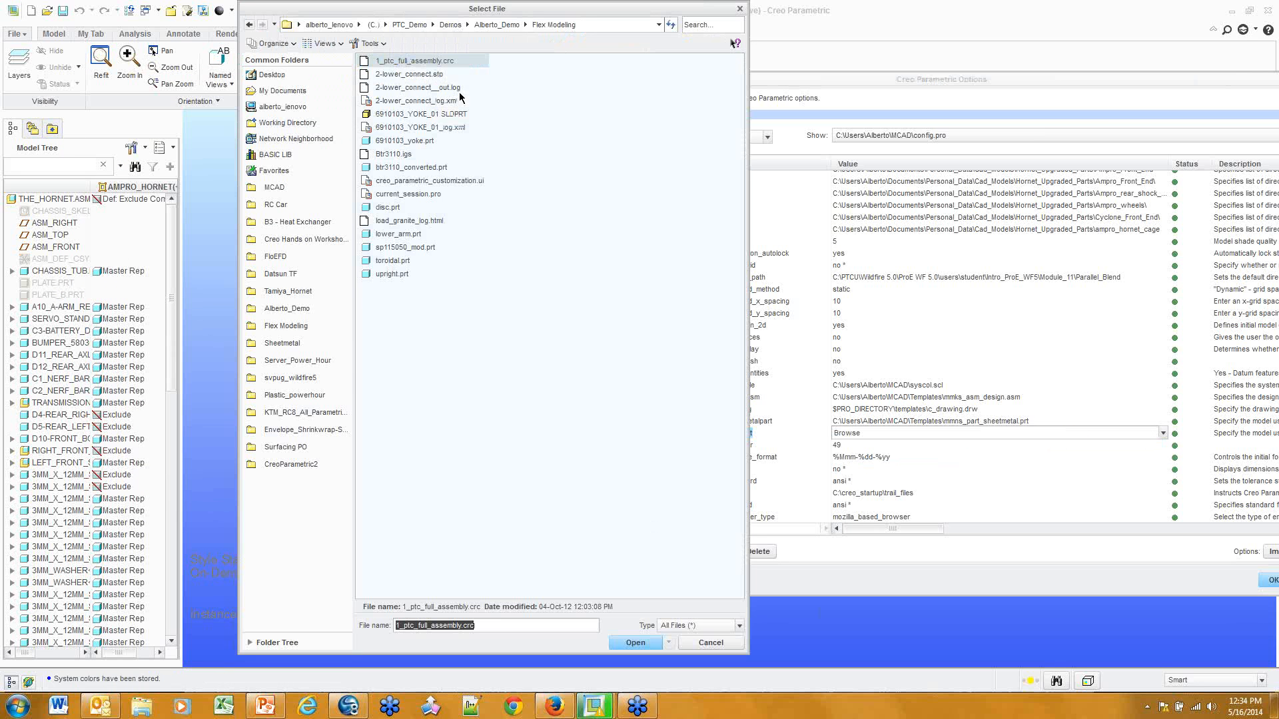
left_click(293, 187)
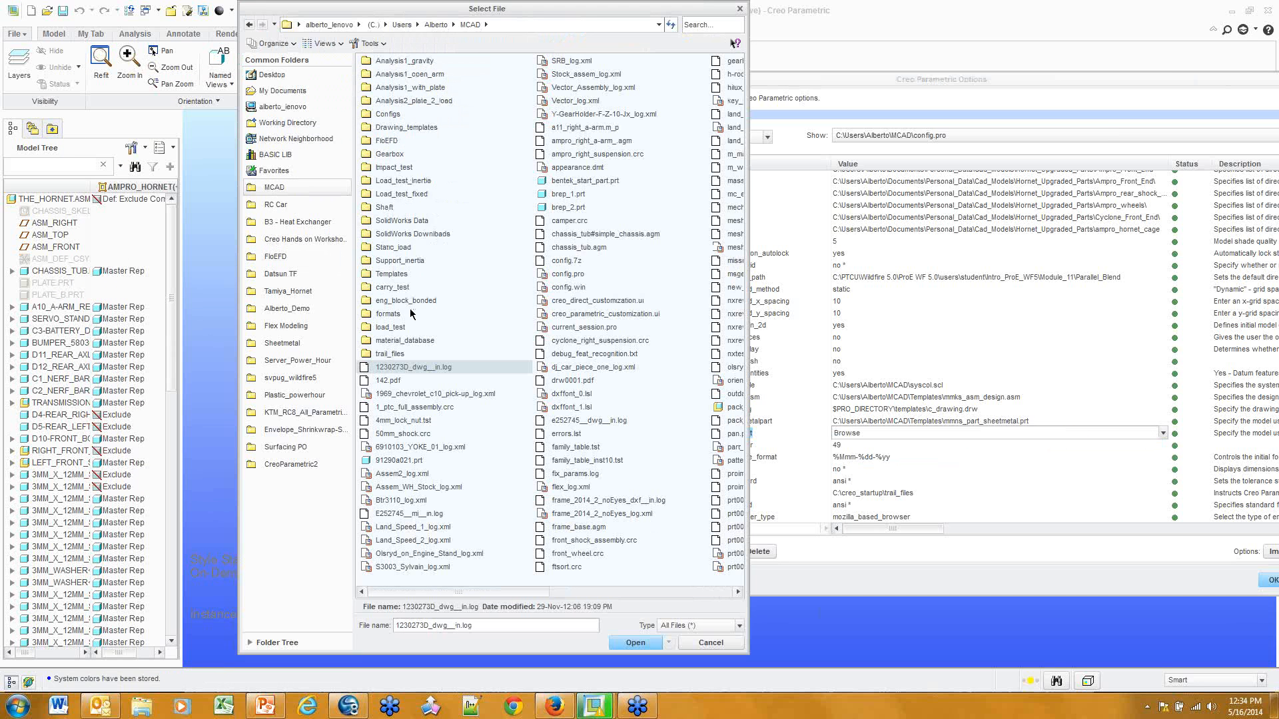
double_click(396, 275)
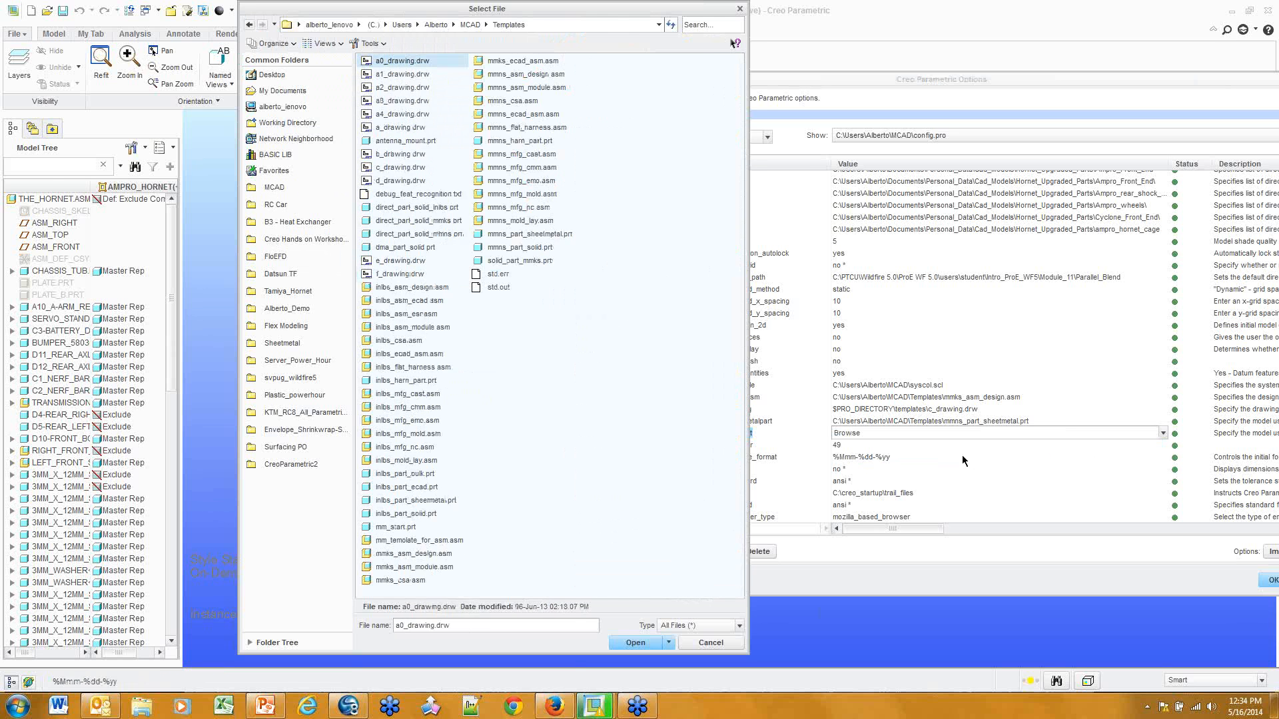
left_click_drag(682, 12, 581, 17)
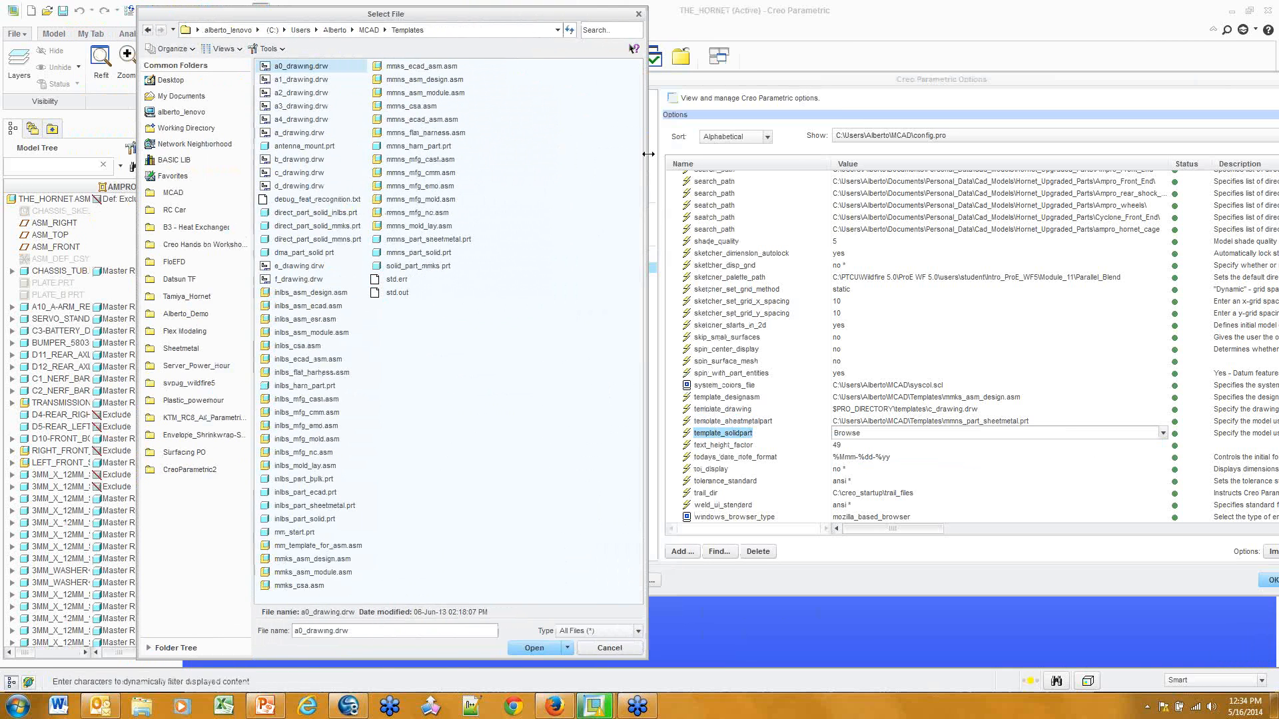
left_click(418, 253)
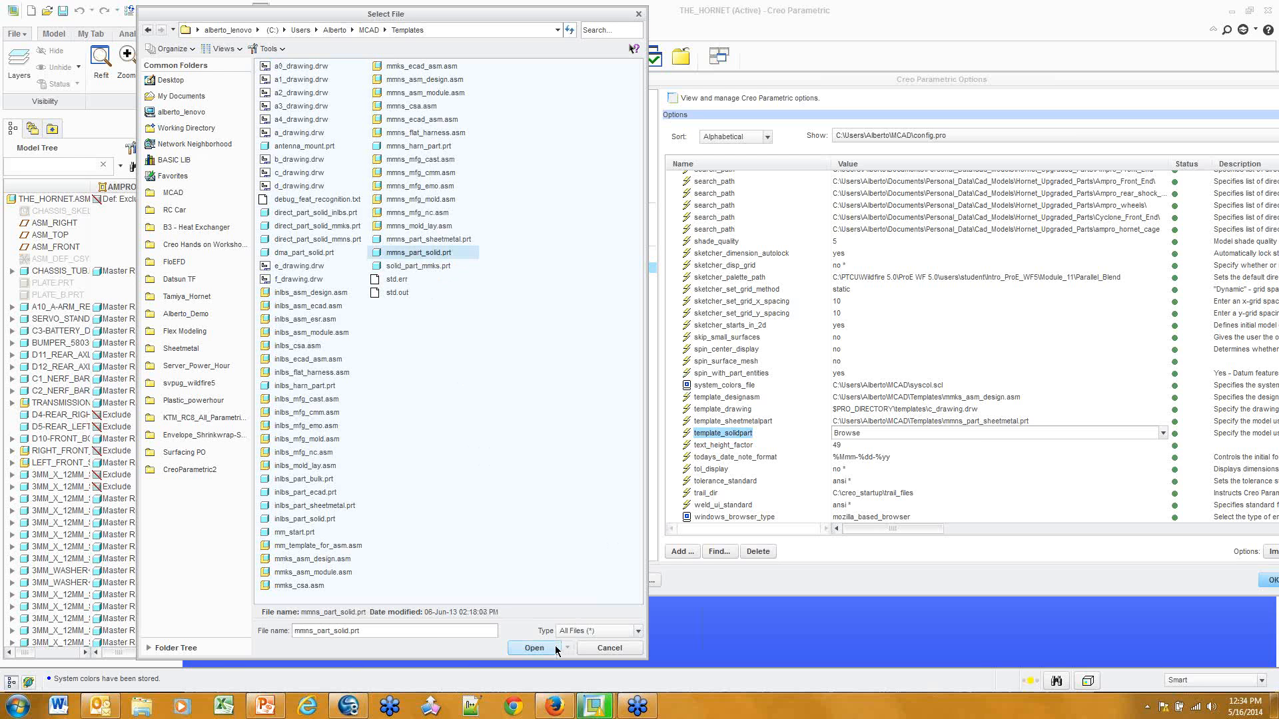
left_click(534, 647)
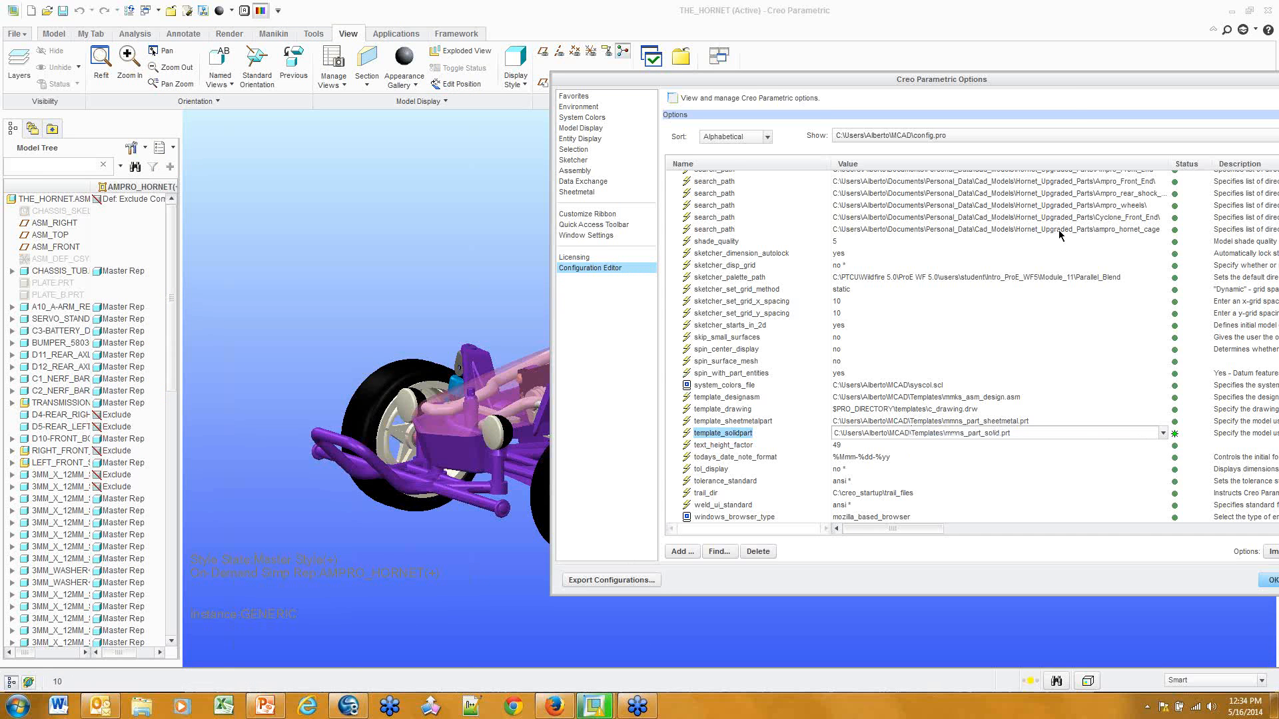
Accept the changed options and save them to config.pro
left_click_drag(1065, 78, 823, 68)
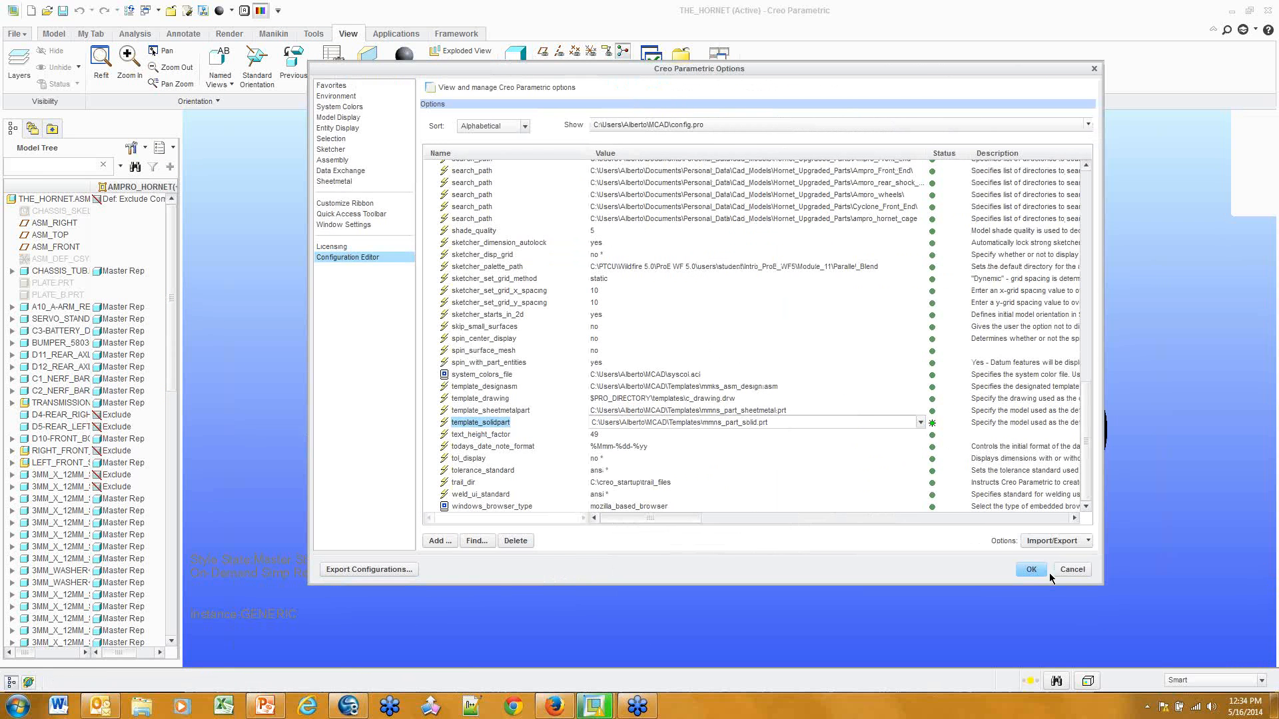
left_click(1041, 568)
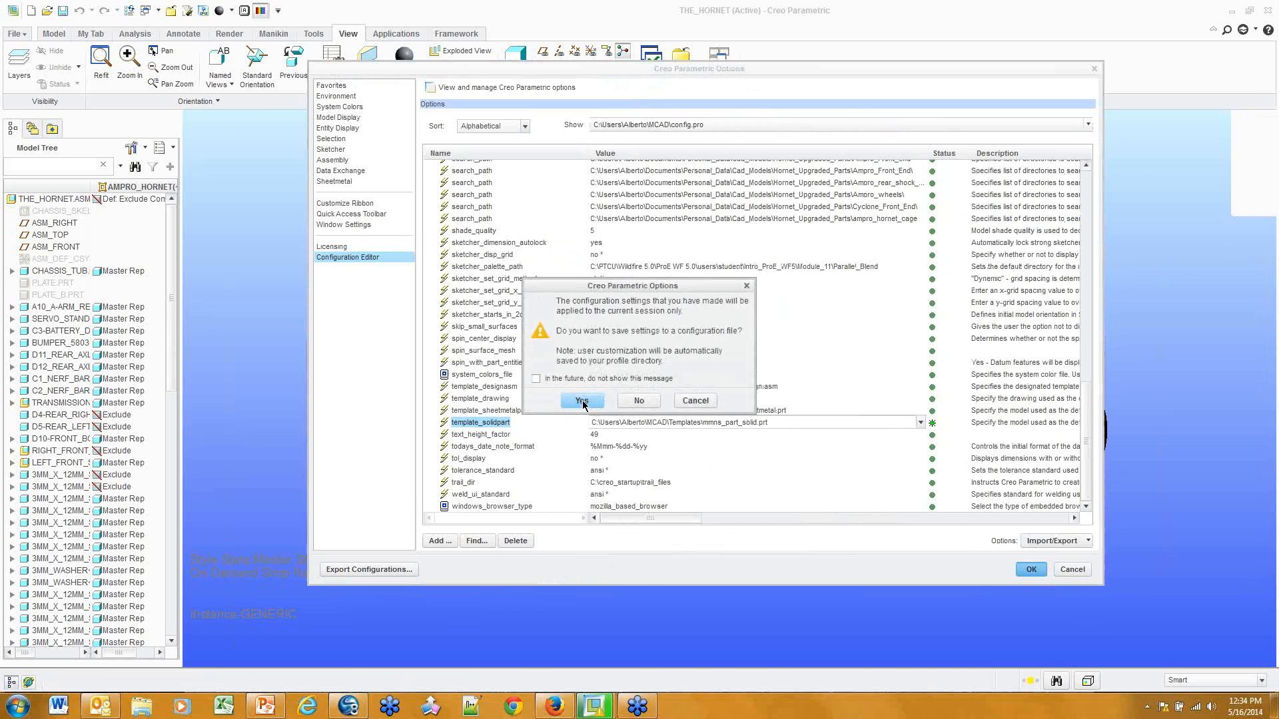
left_click(592, 399)
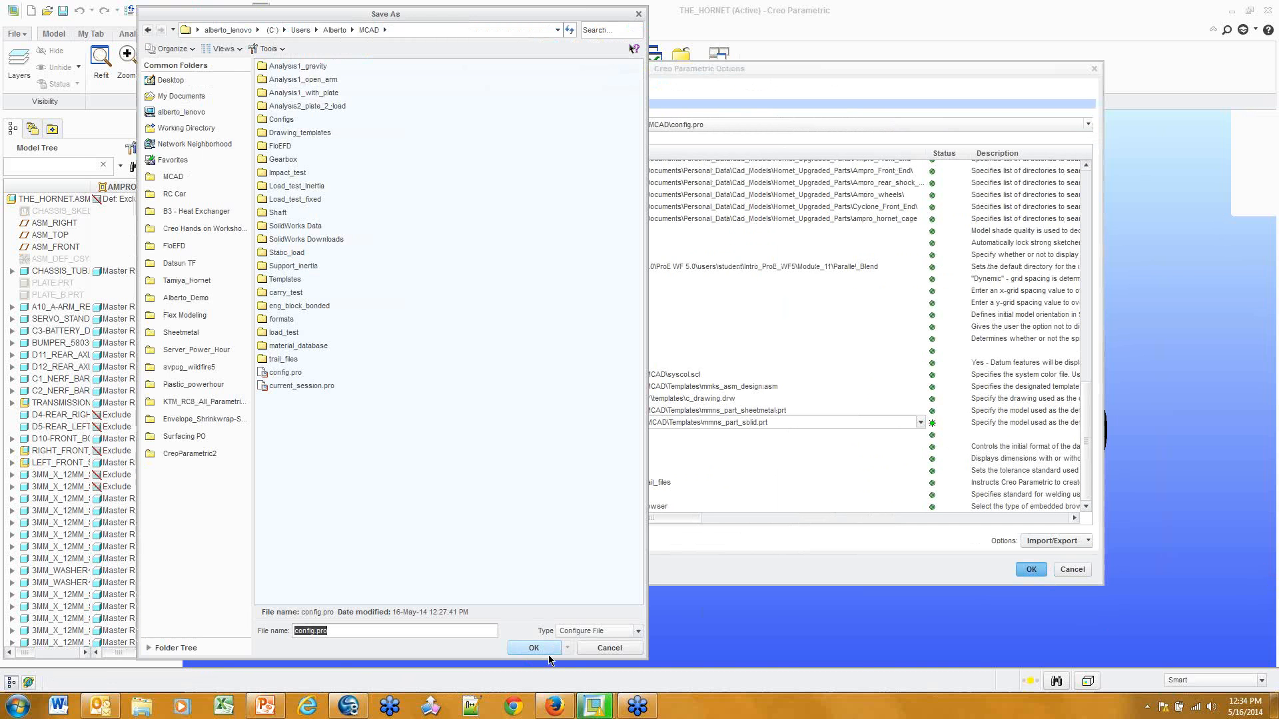
left_click(545, 645)
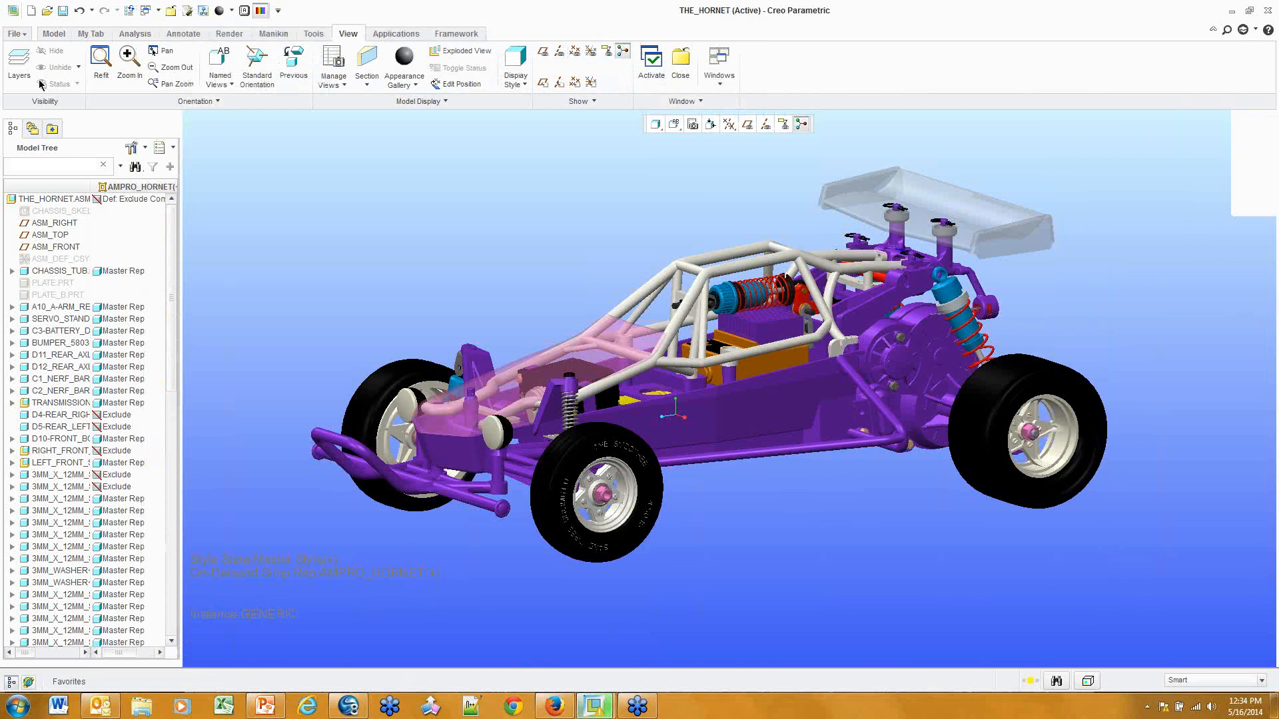
Reopen Creo Parametric Options at the config.pro option table
left_click(13, 34)
left_click(40, 337)
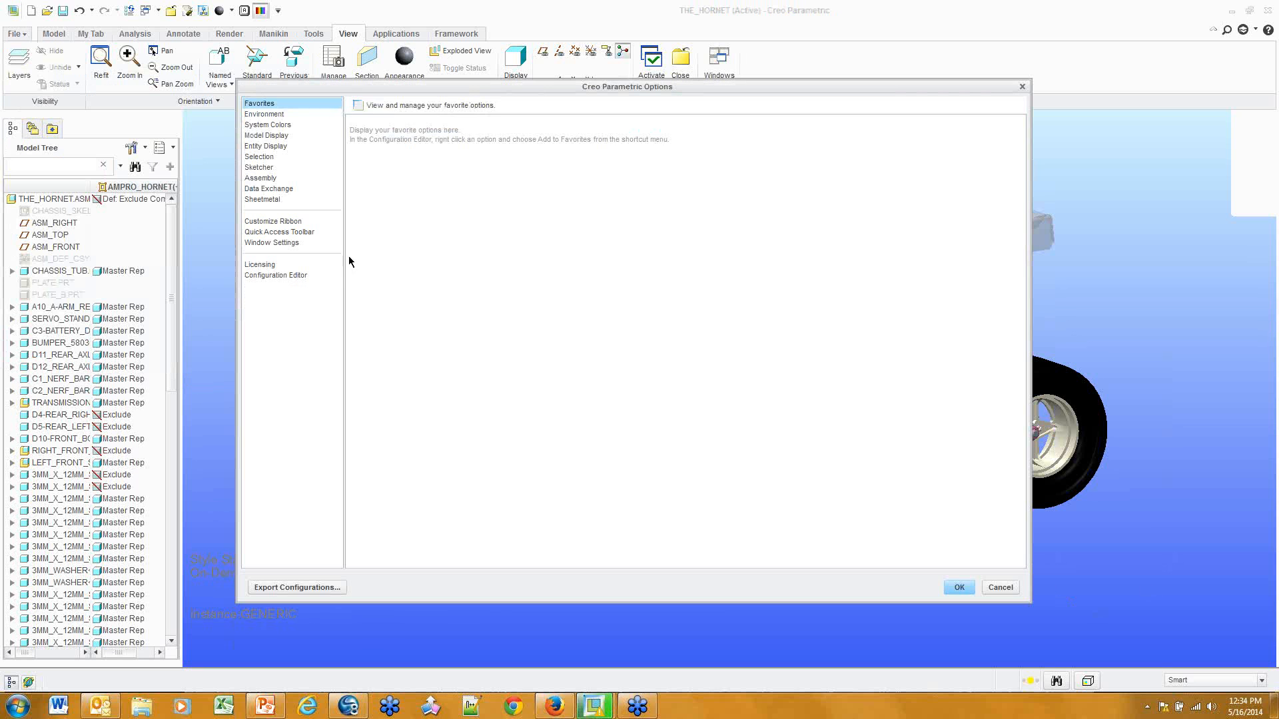
left_click(248, 277)
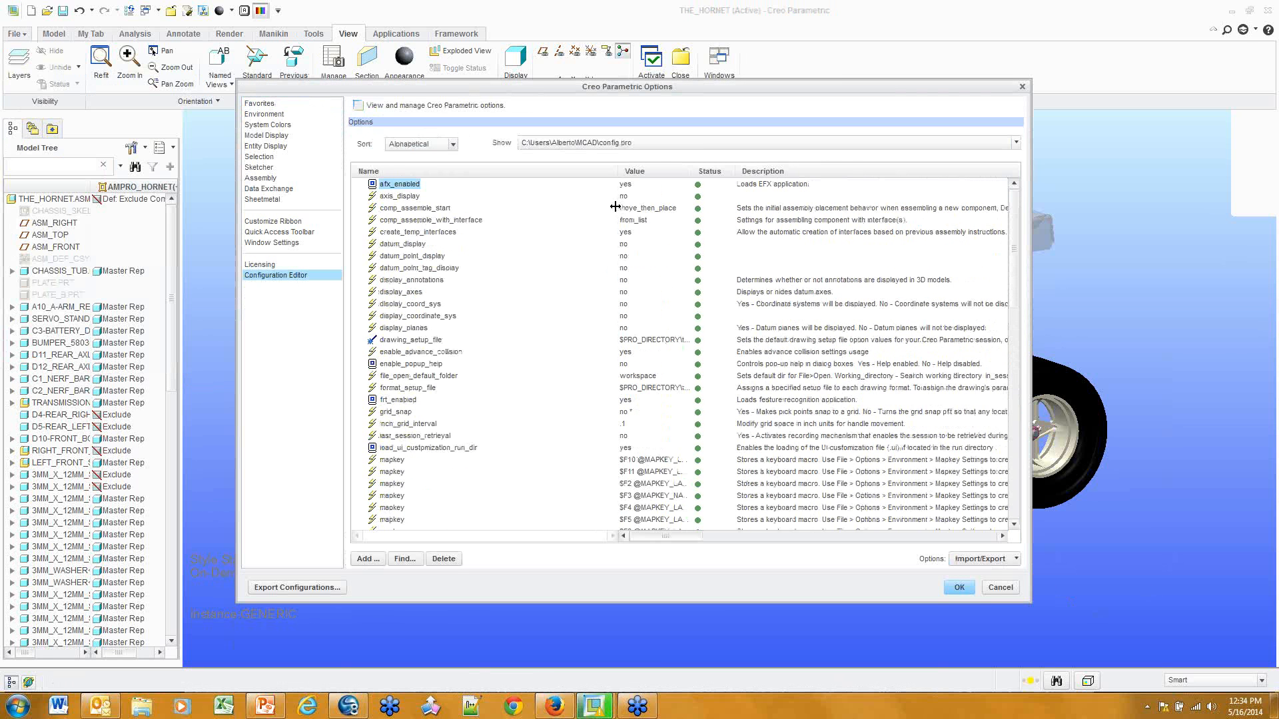
Browse the Favorites, Environment, System Colors, Model Display, Entity Display, Selection, Sketcher, Assembly and Data Exchange pages
left_click(274, 105)
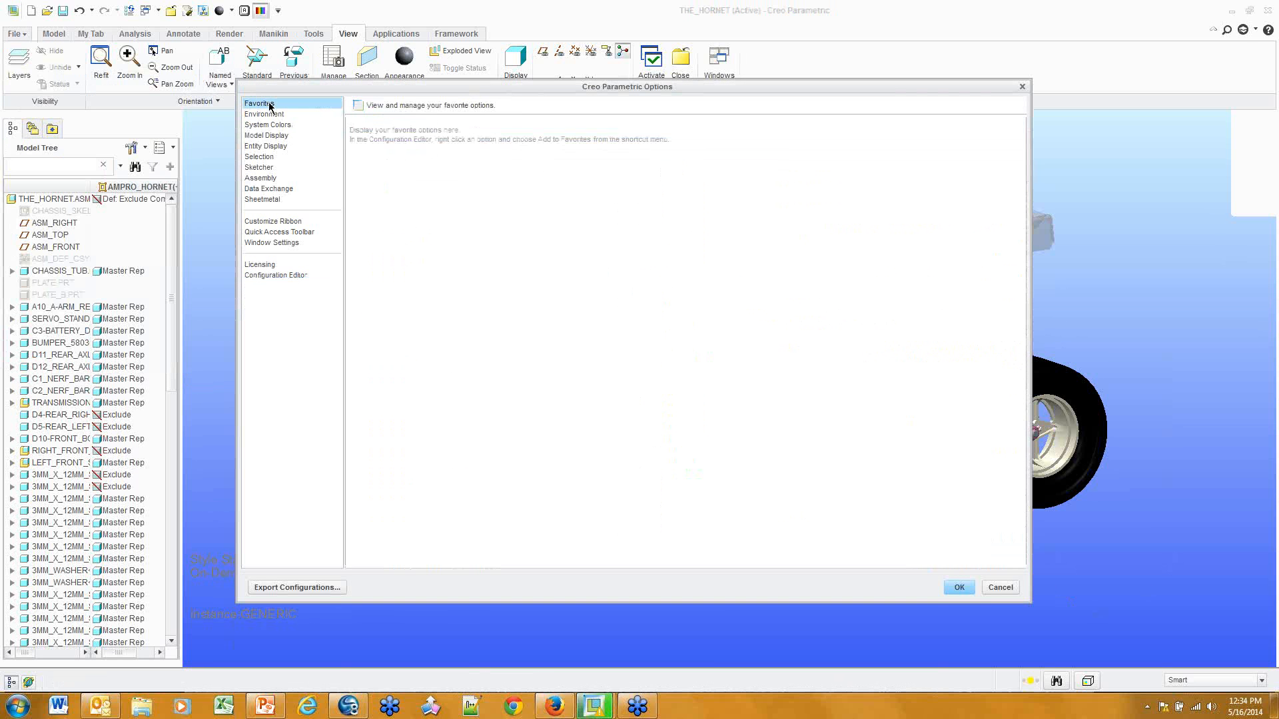
left_click(274, 115)
left_click(275, 125)
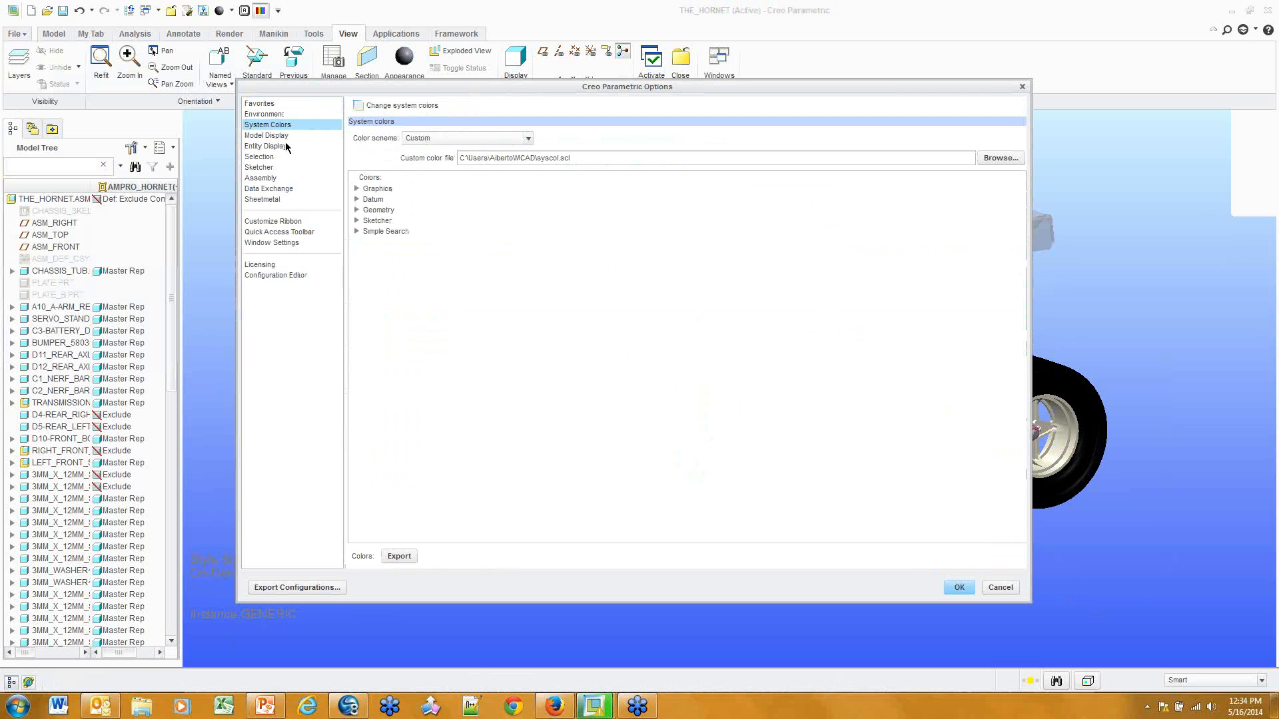
left_click(276, 136)
left_click(280, 148)
left_click(279, 157)
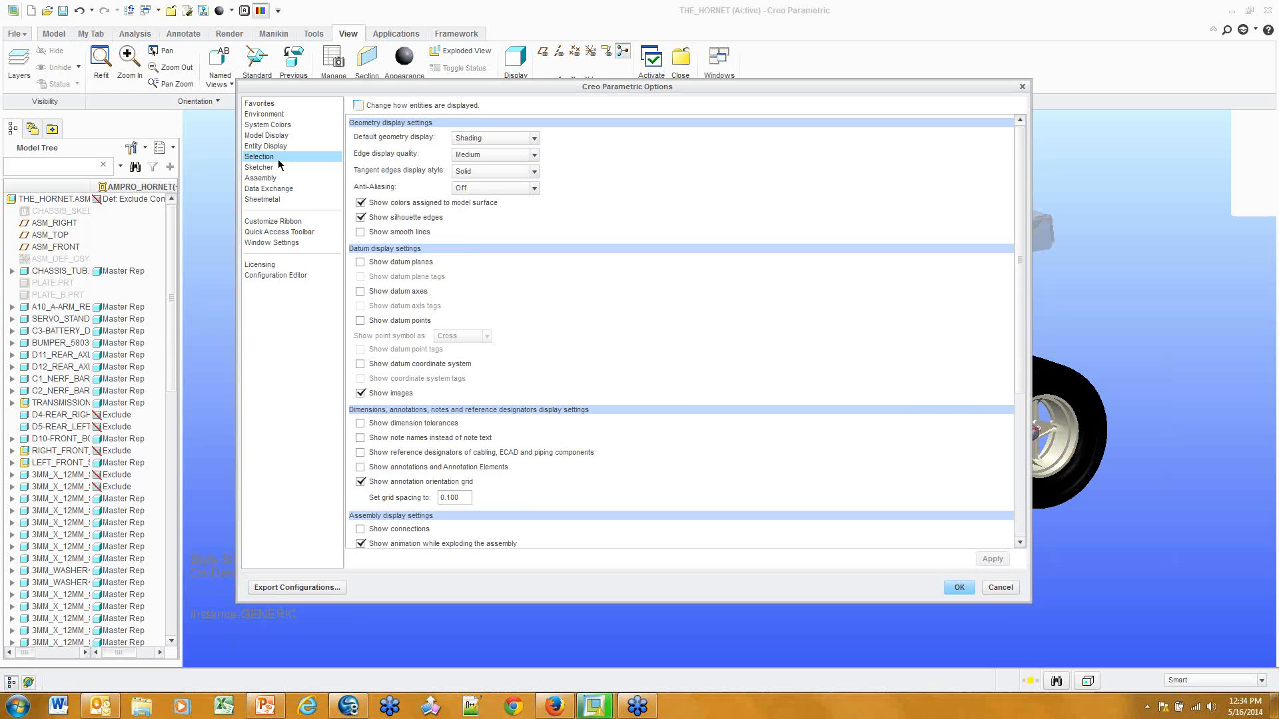
left_click(278, 167)
left_click(279, 178)
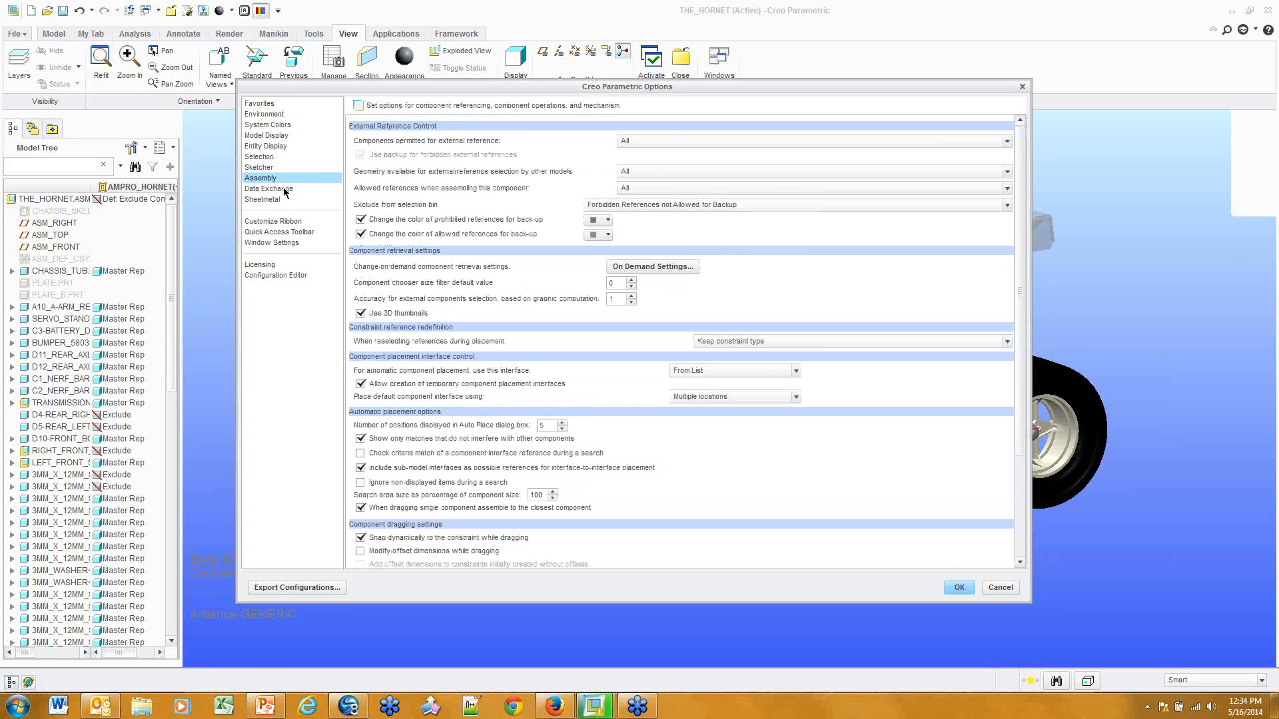
left_click(283, 189)
Return to the Sketcher page and scroll through its grid, startup and diagnostics settings
left_click(261, 166)
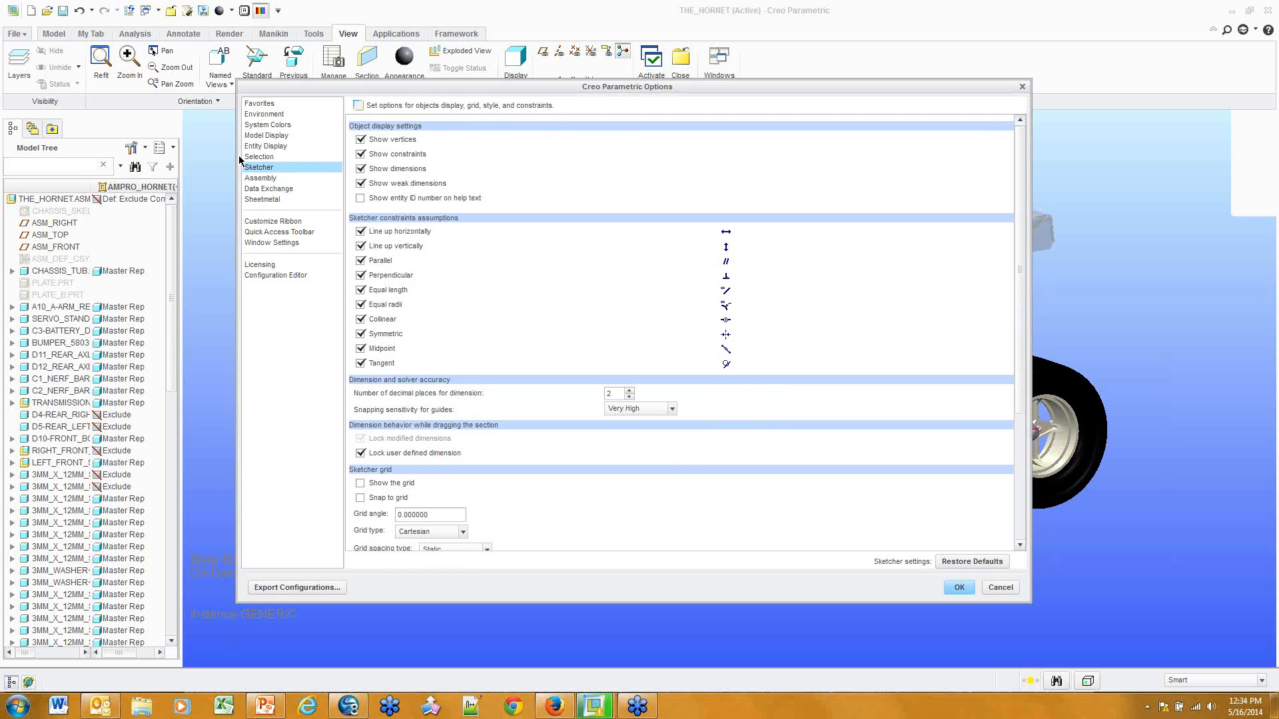
scroll(462, 308, "down", 5)
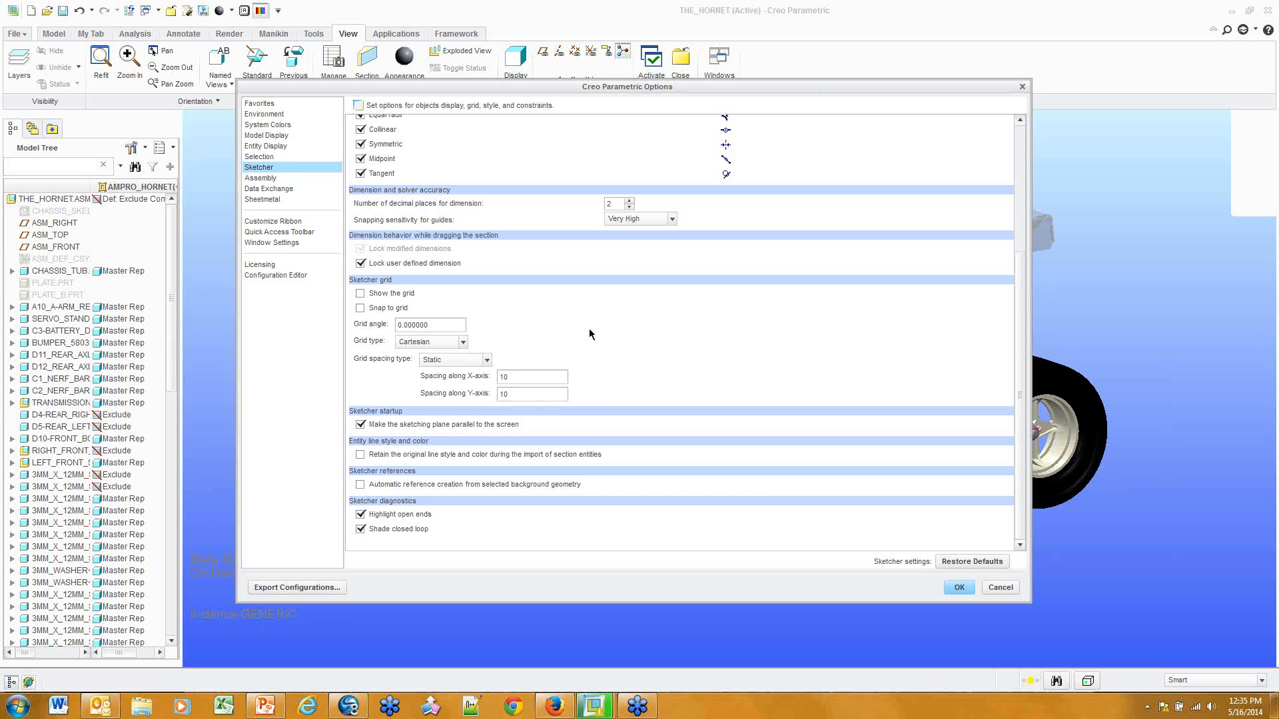
scroll(662, 338, "up", 5)
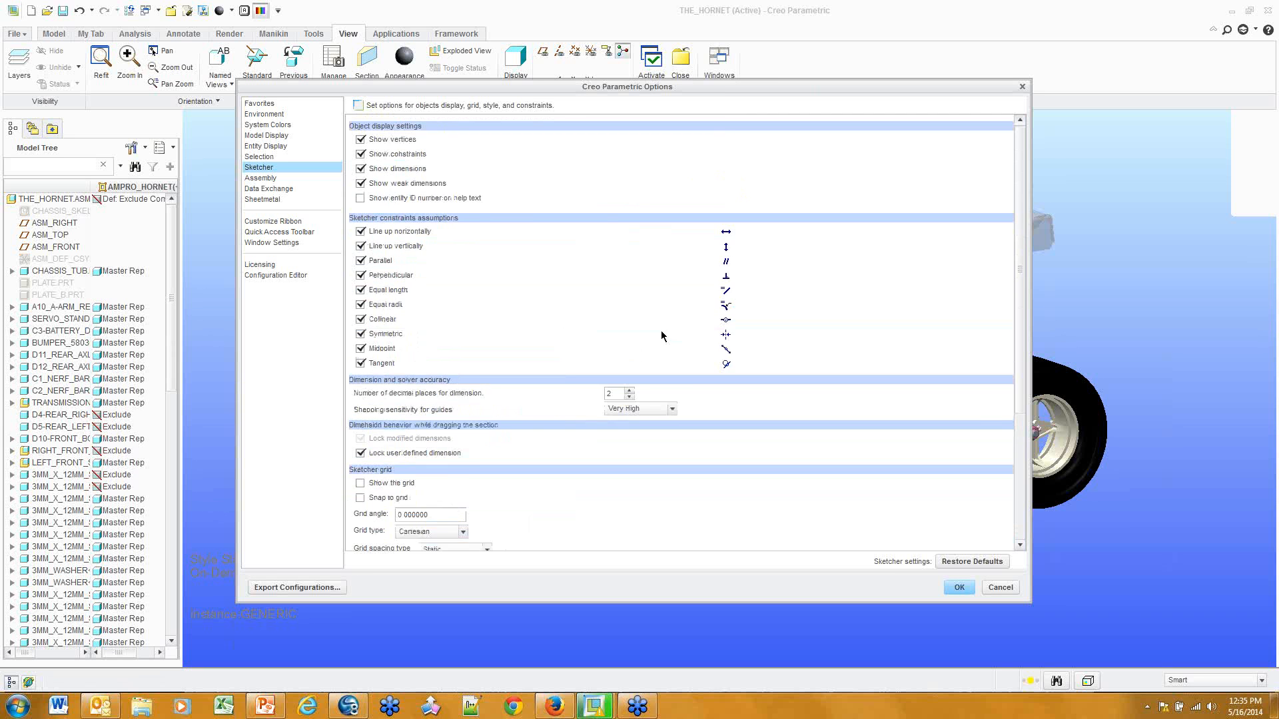
scroll(663, 336, "down", 5)
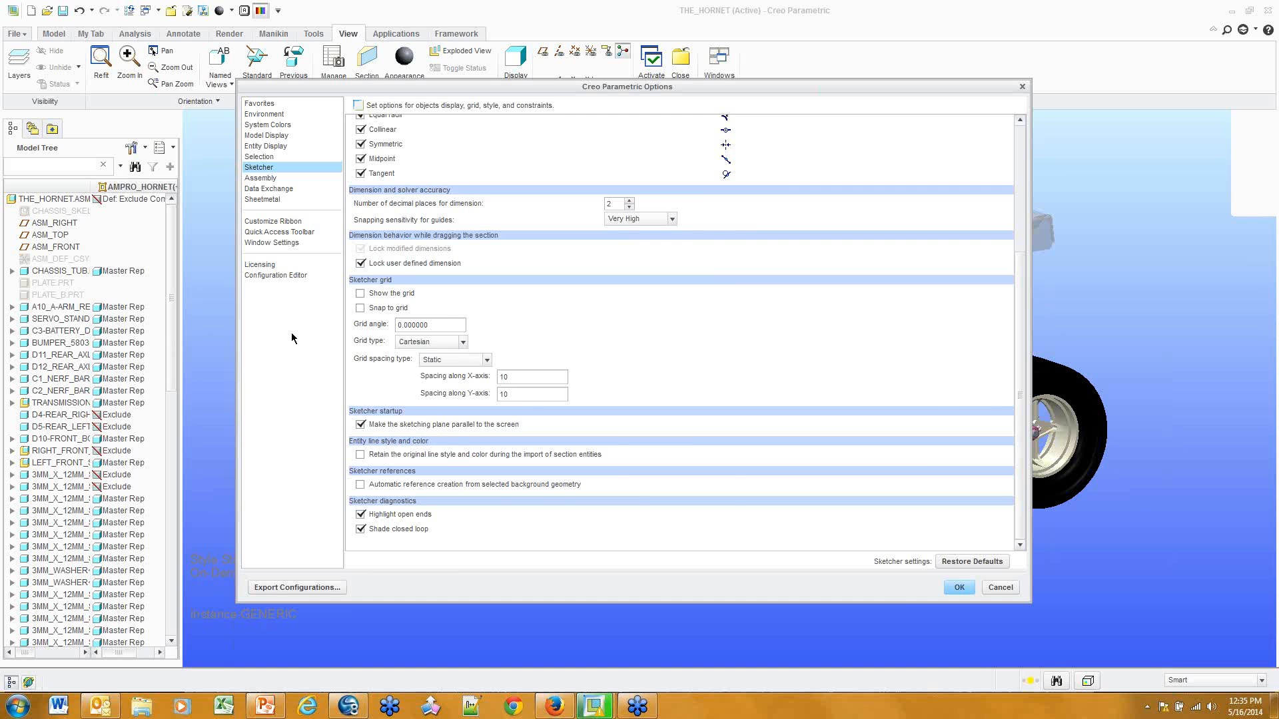
Show the config.pro option table again and open the format_setup_file value
left_click(276, 276)
scroll(553, 370, "down", 15)
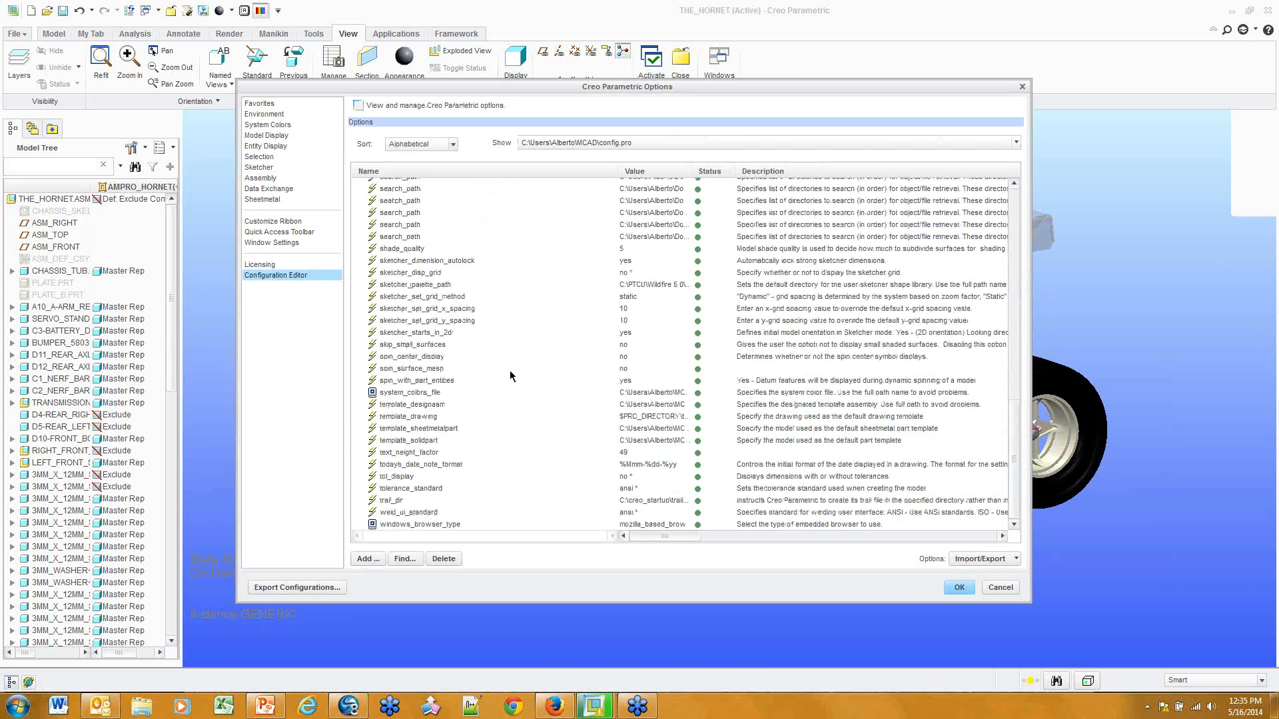
scroll(470, 193, "up", 15)
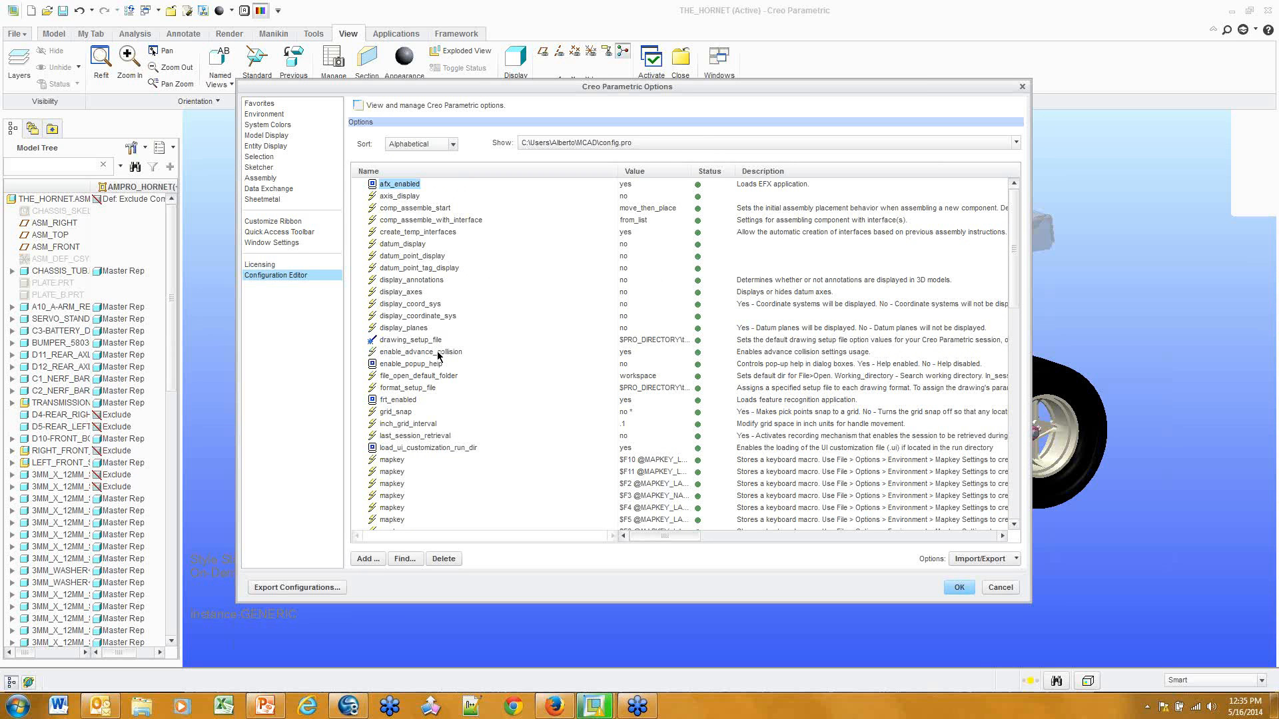
left_click(428, 389)
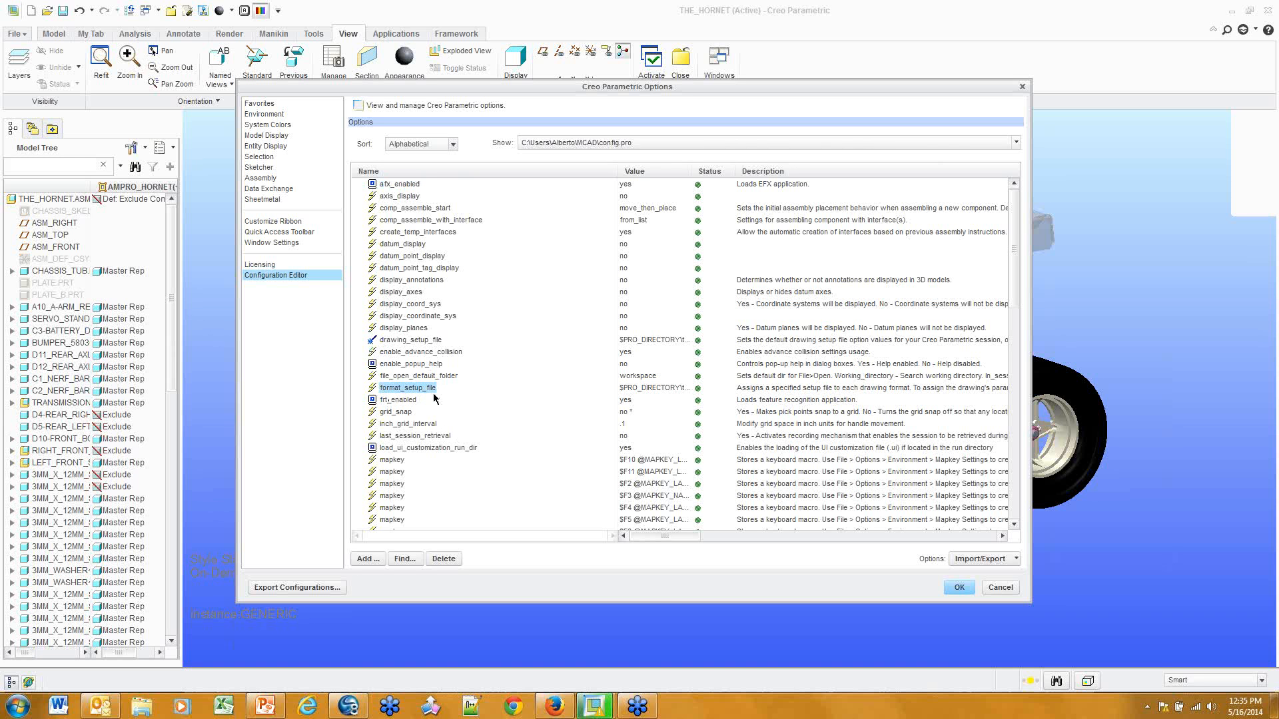
left_click(659, 390)
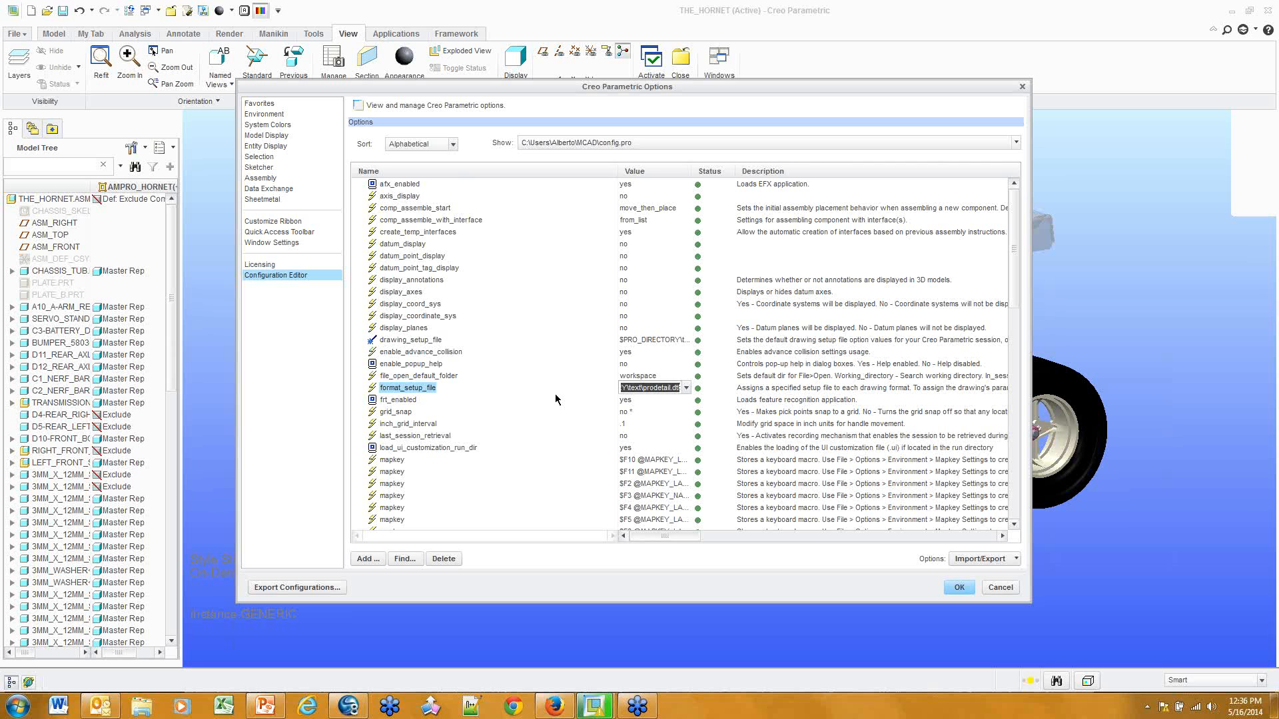
Check the template_drawing path, then close Options without saving changes
scroll(533, 398, "down", 20)
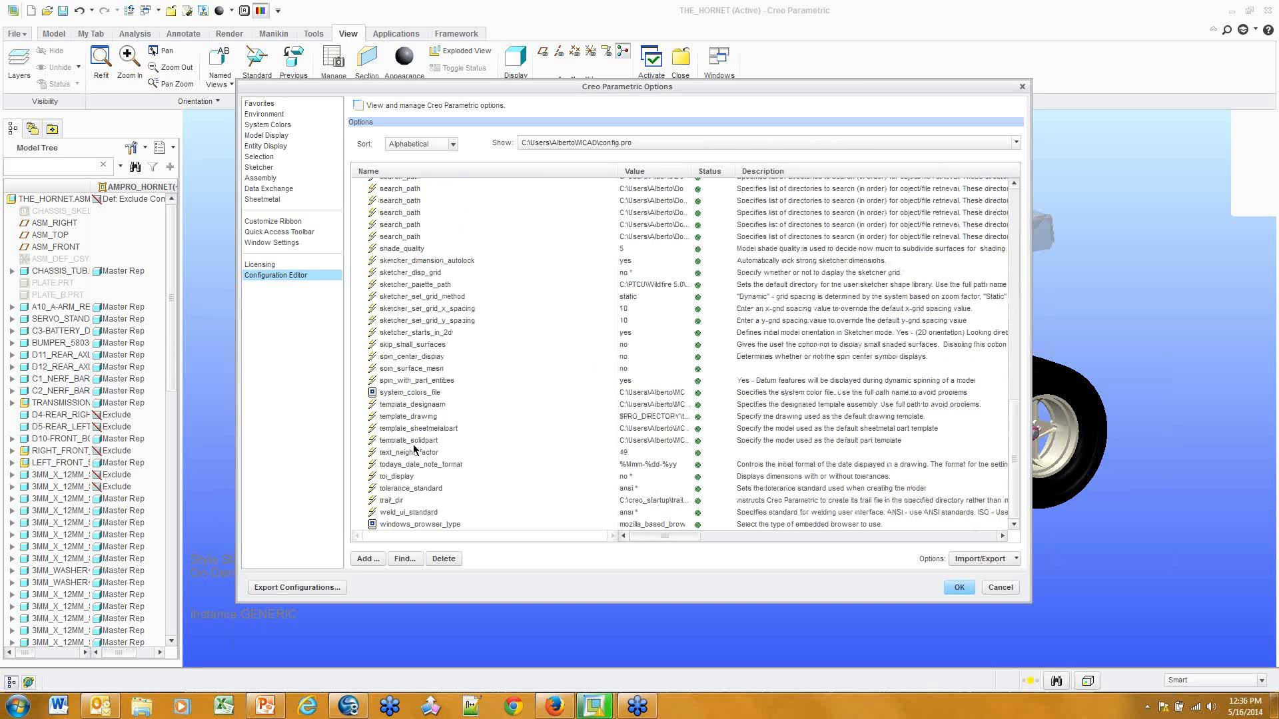
left_click(413, 417)
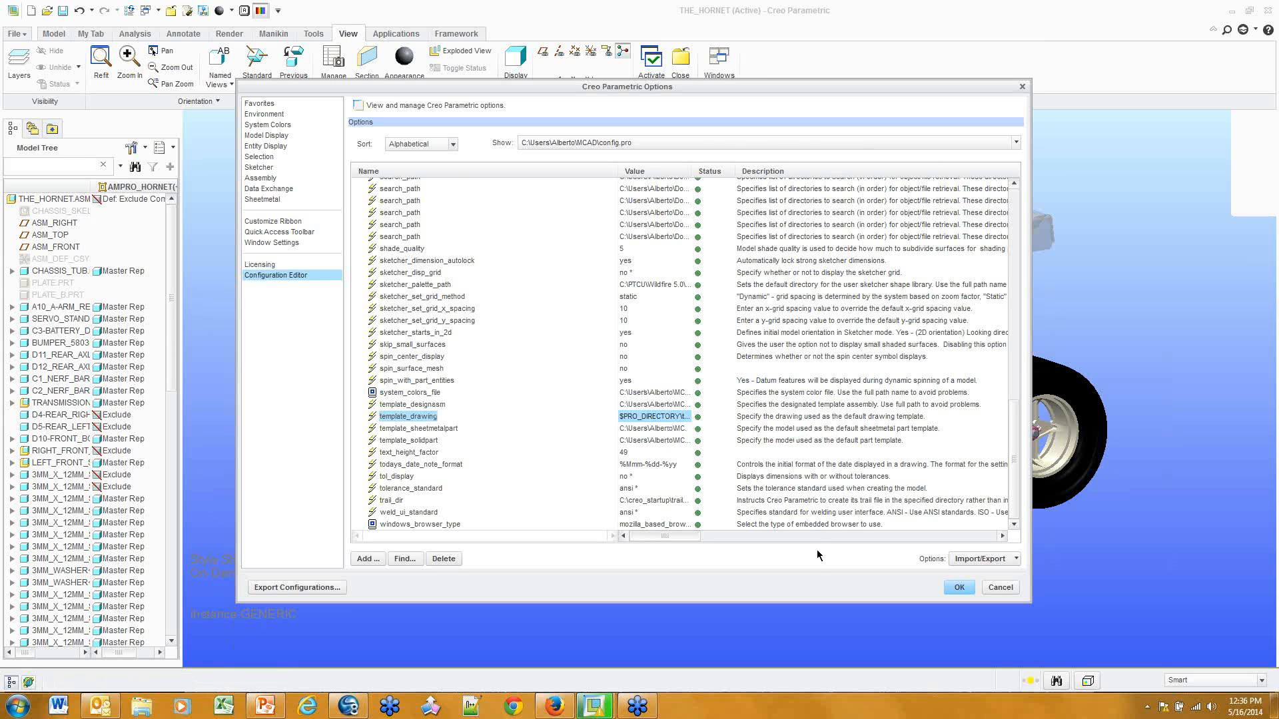
left_click(1004, 589)
Close Options and search the PTC Learning Connector for 'variable'
left_click(1001, 588)
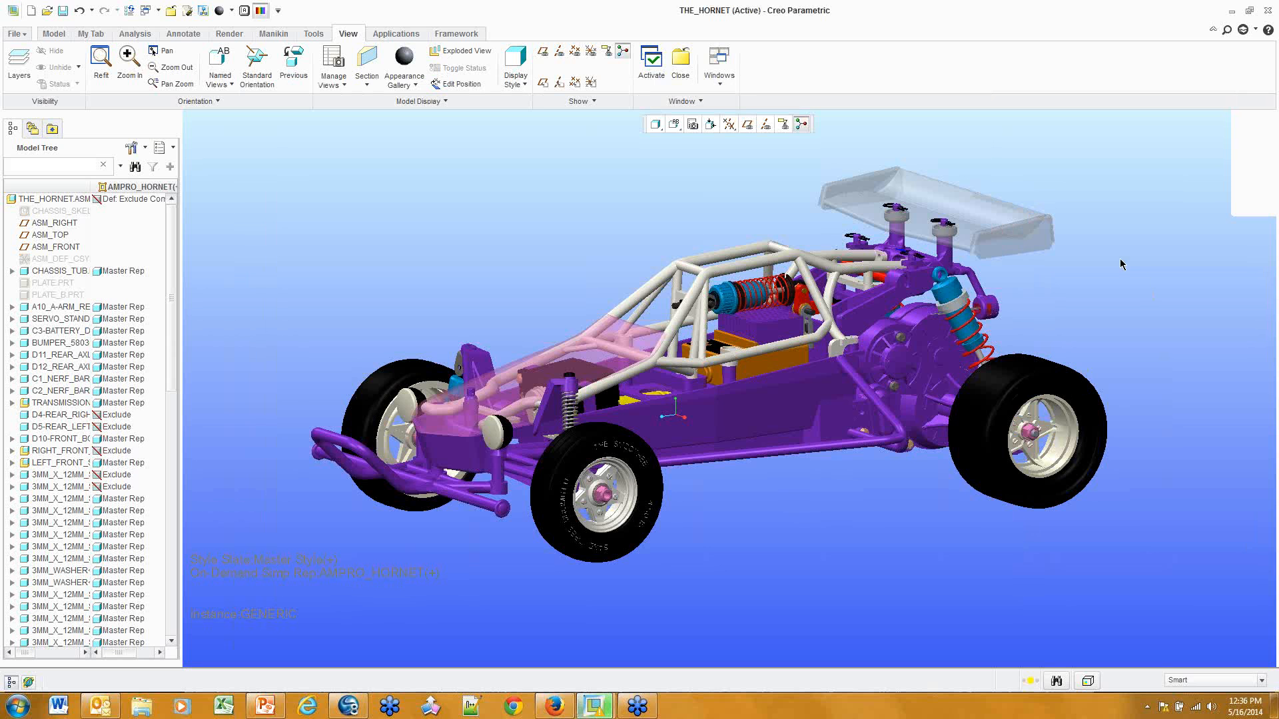
left_click(1244, 31)
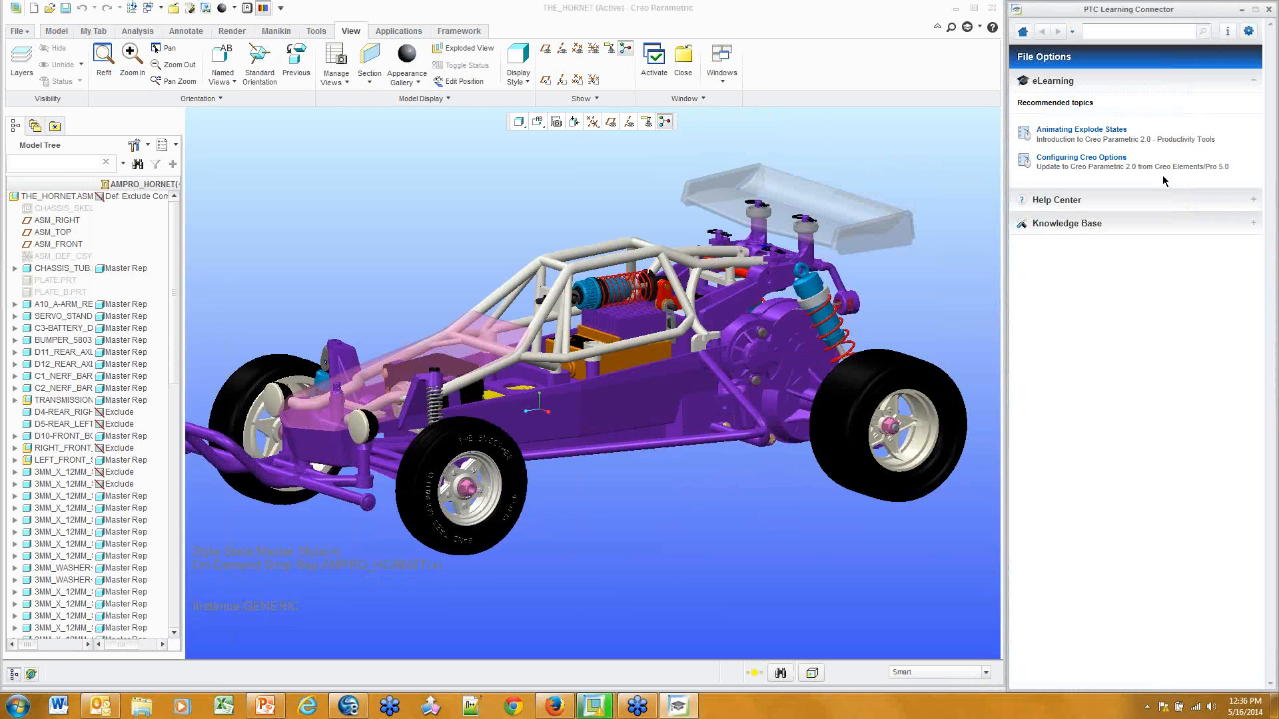
left_click(1127, 32)
type("variable")
key("Return")
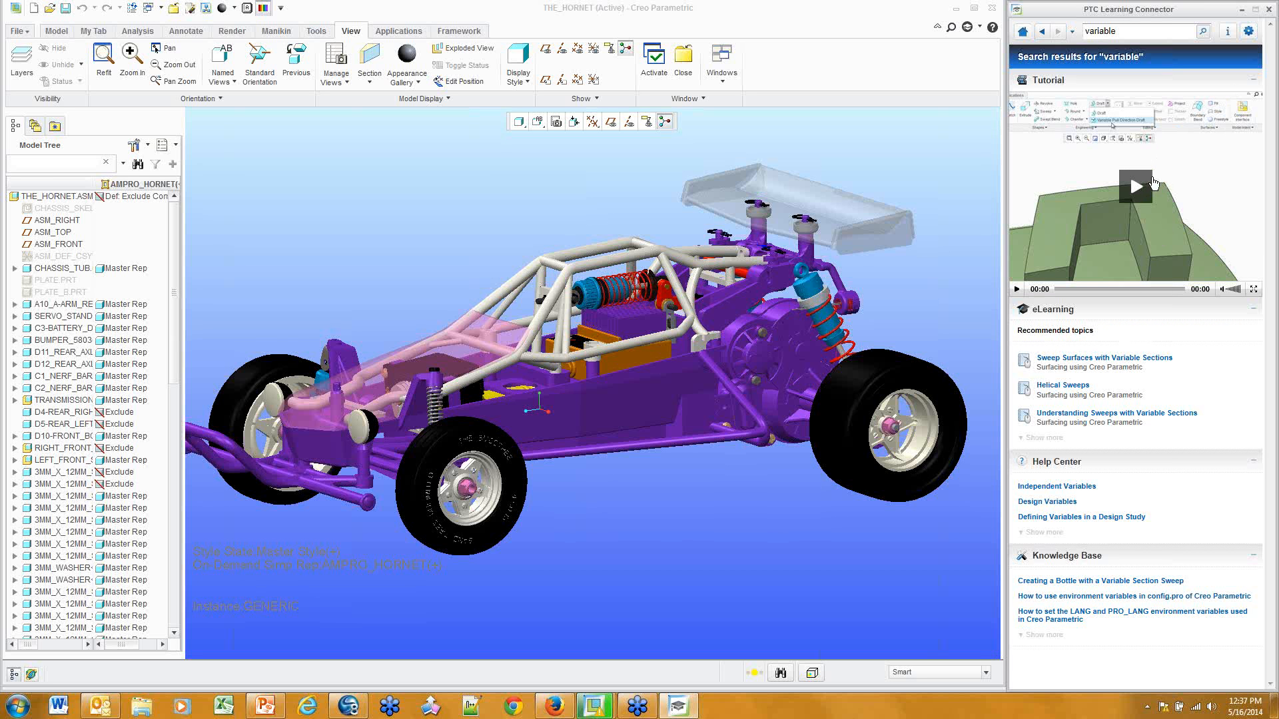
Play the tutorial video and skip ahead to 01:08
left_click(1136, 186)
left_click(1097, 290)
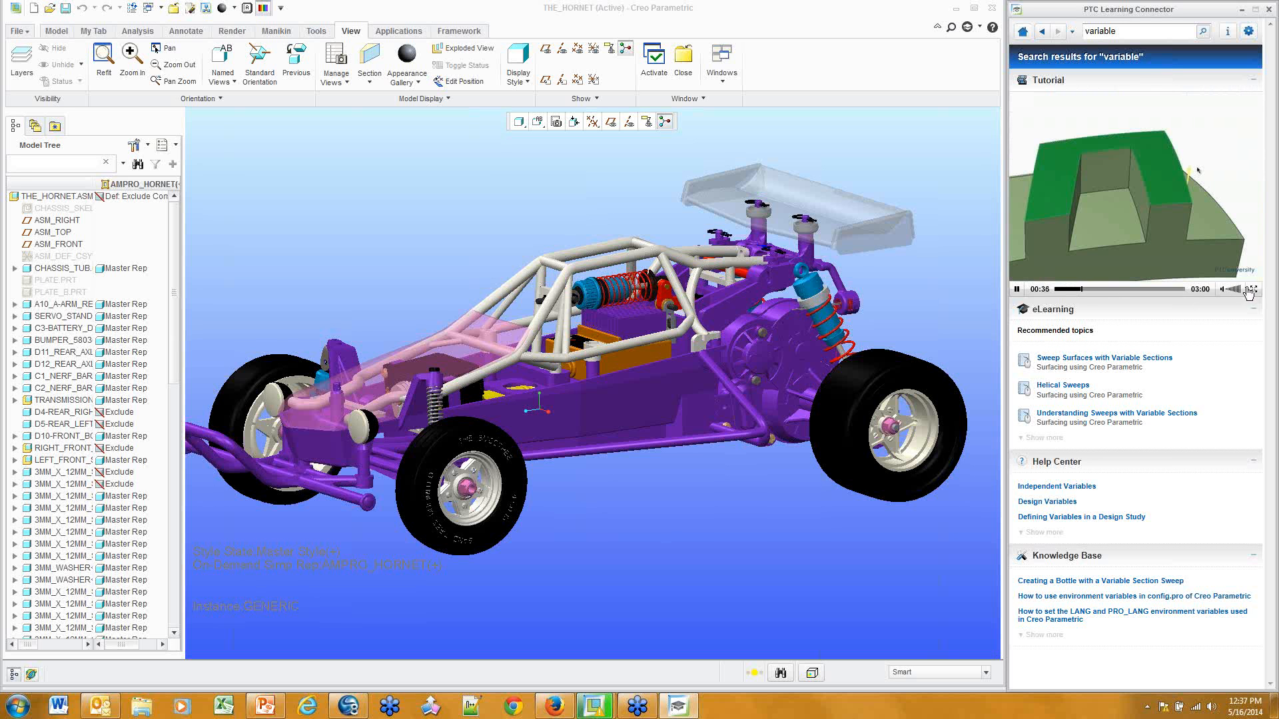
left_click(1104, 290)
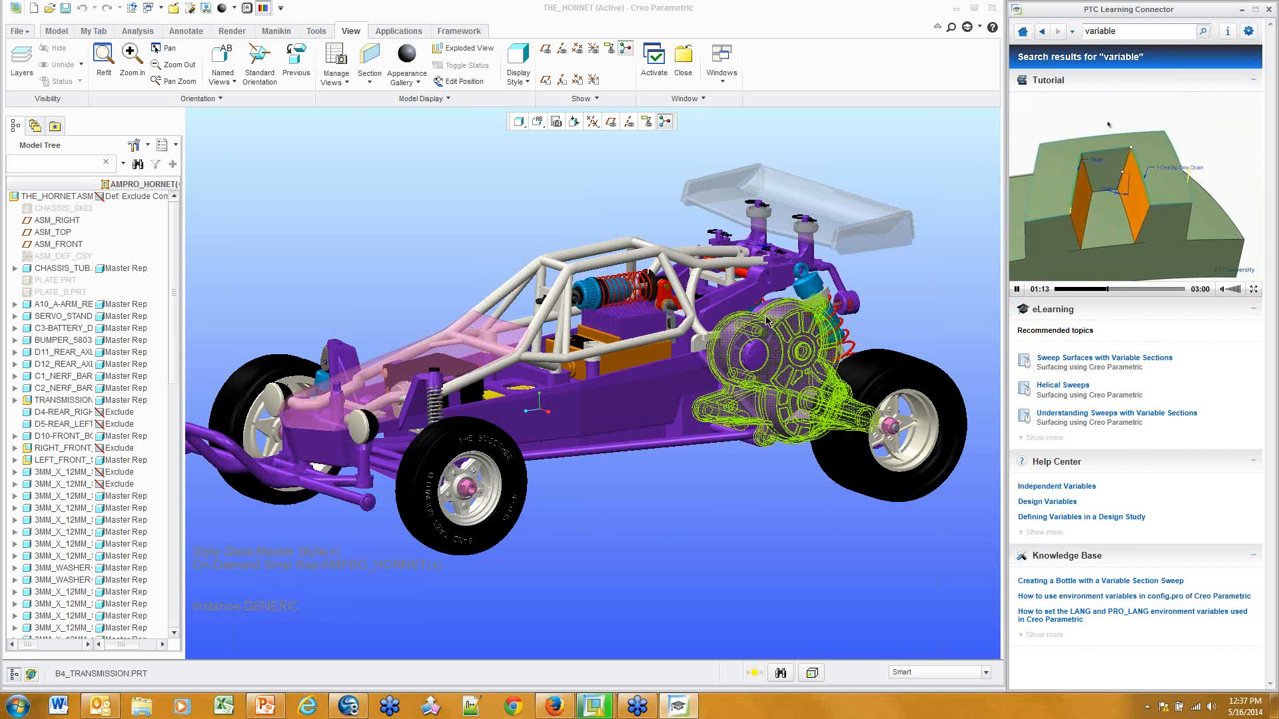
Expand the eLearning results and open the 'Sweeps with Variable Sections' course topic
left_click(1045, 438)
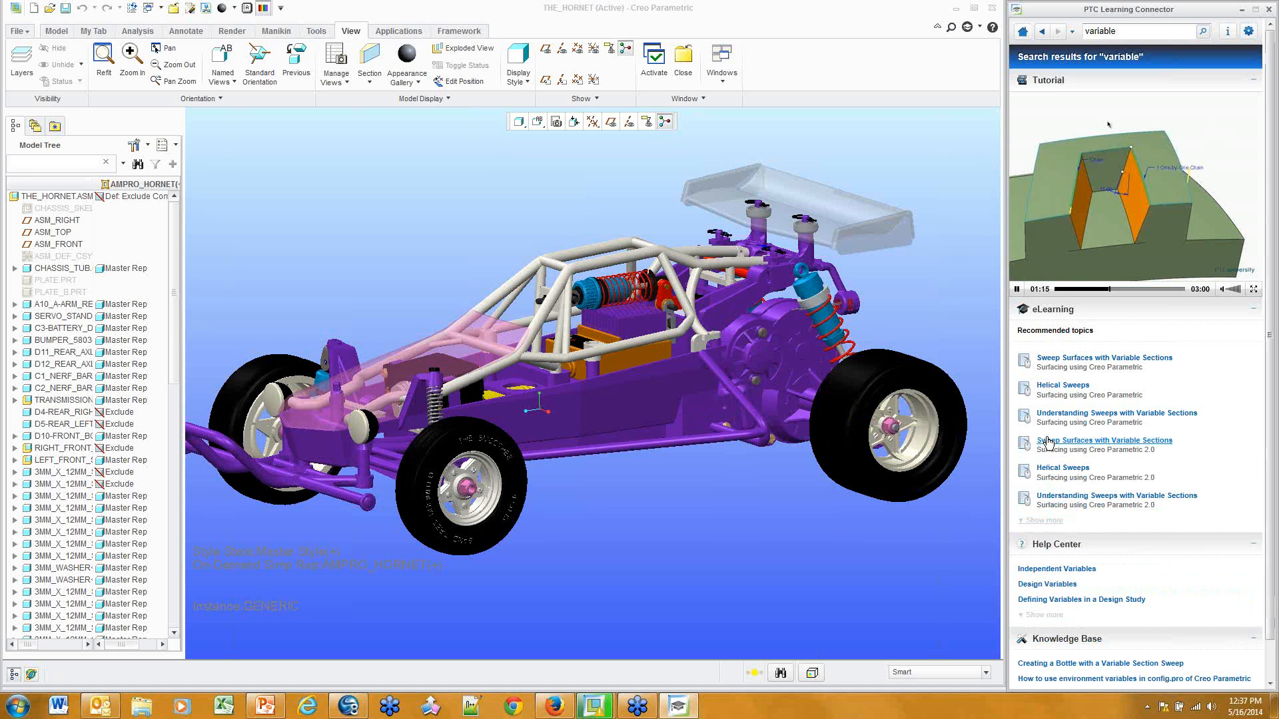
left_click(1044, 520)
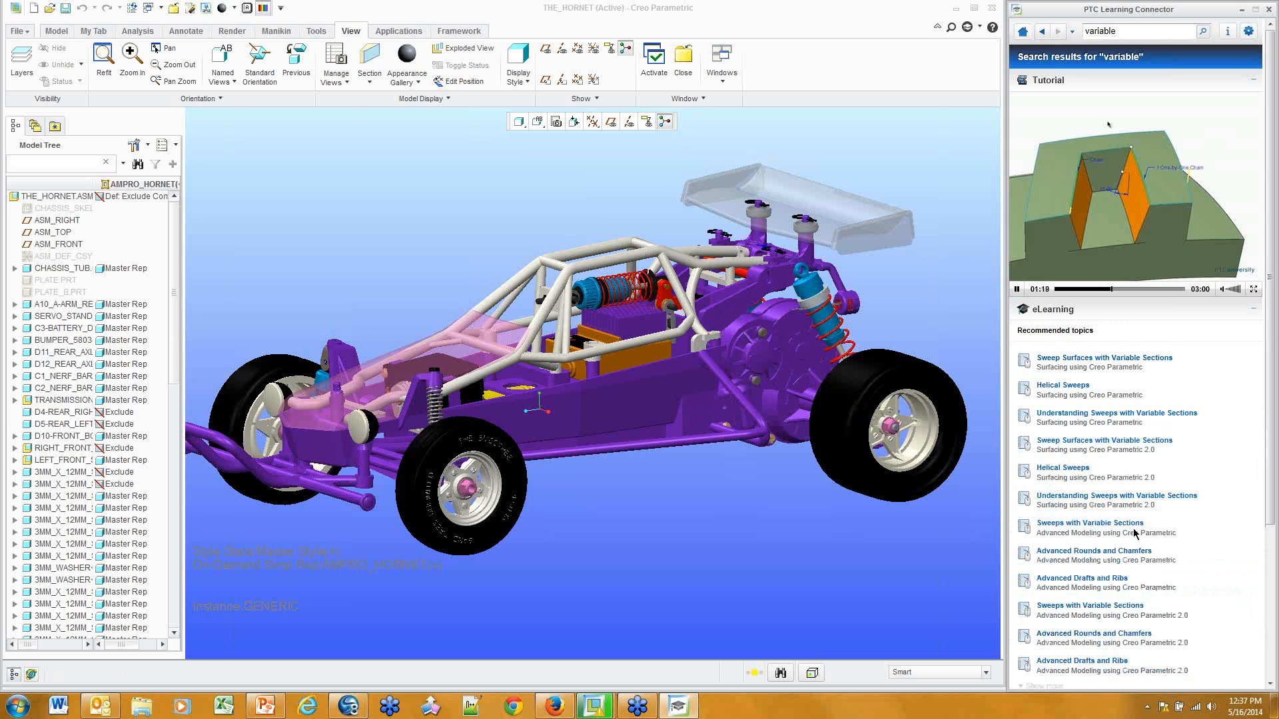
left_click(1108, 606)
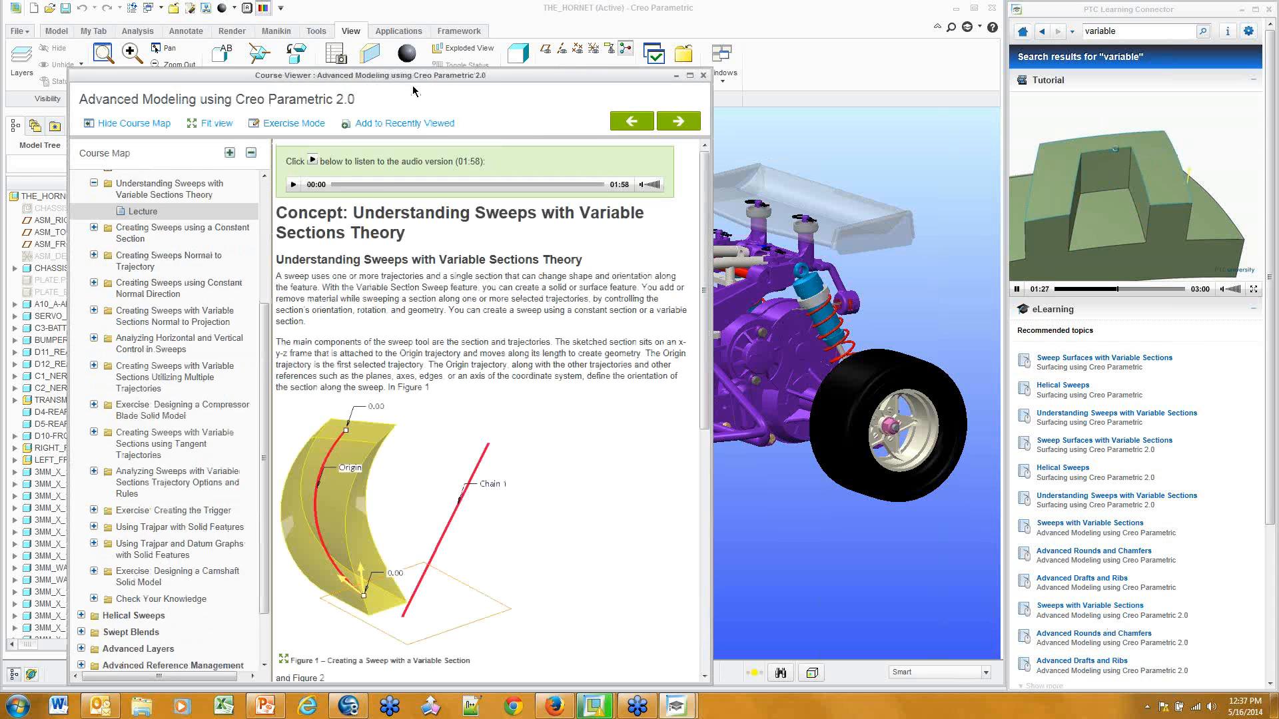
Start the Analyzing Horizontal and Vertical Control demonstration video in the Course Viewer
left_click_drag(416, 79, 641, 35)
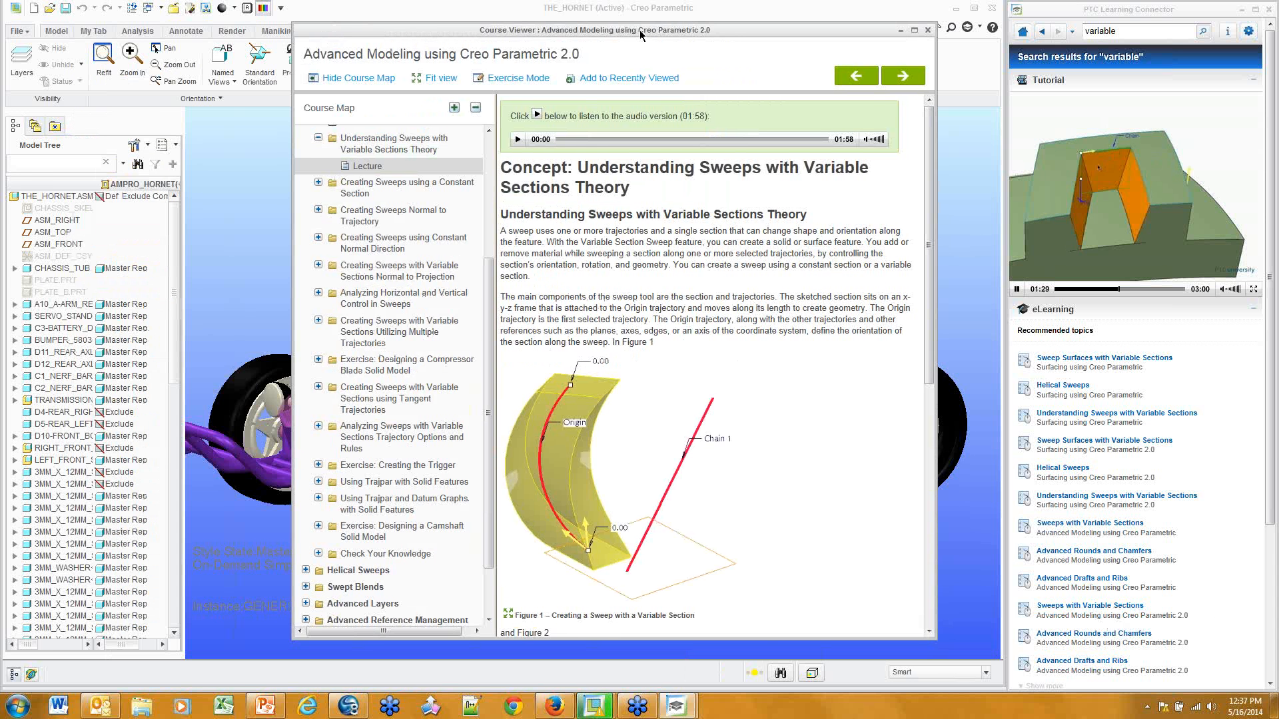
left_click(406, 303)
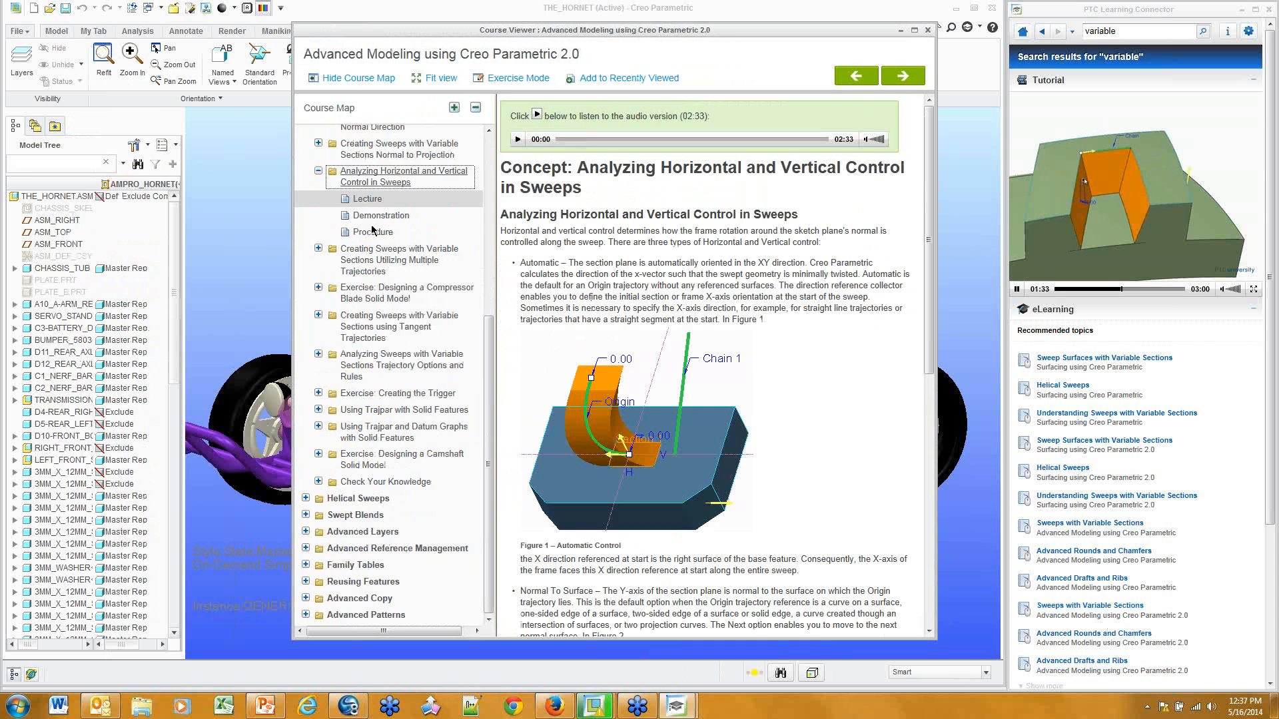
left_click(381, 215)
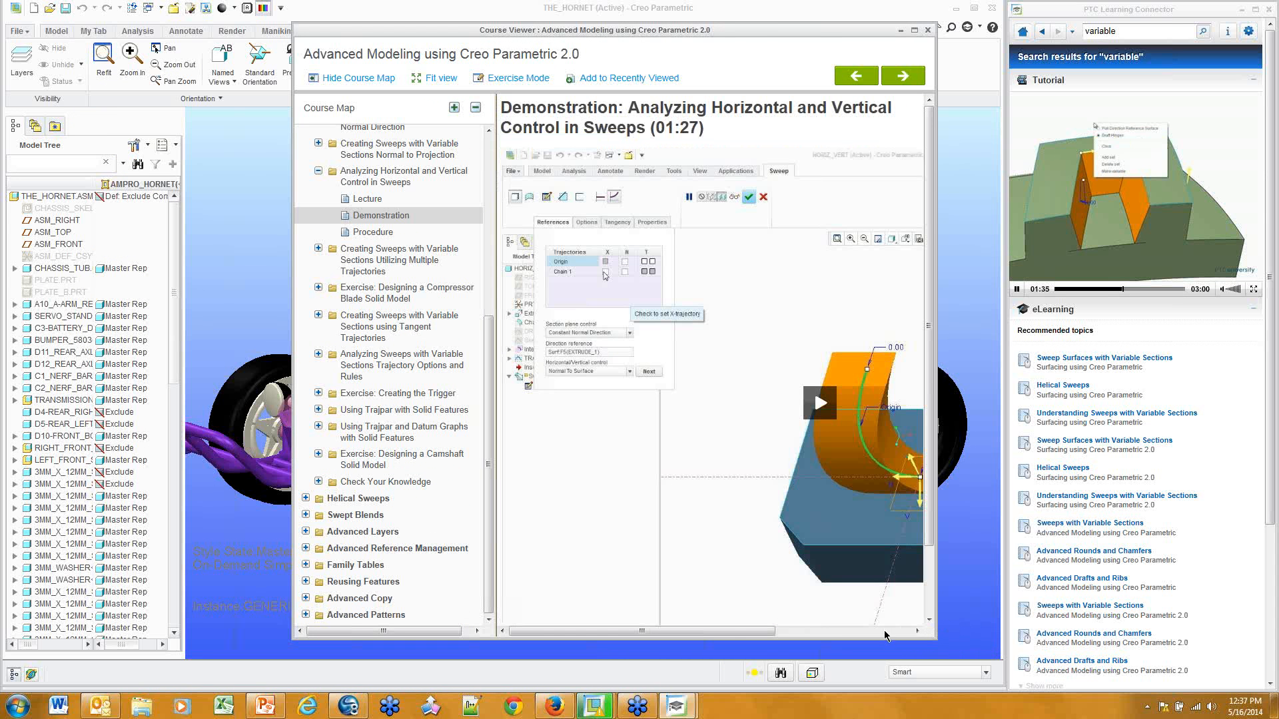
scroll(885, 627, "down", 2)
left_click(874, 631)
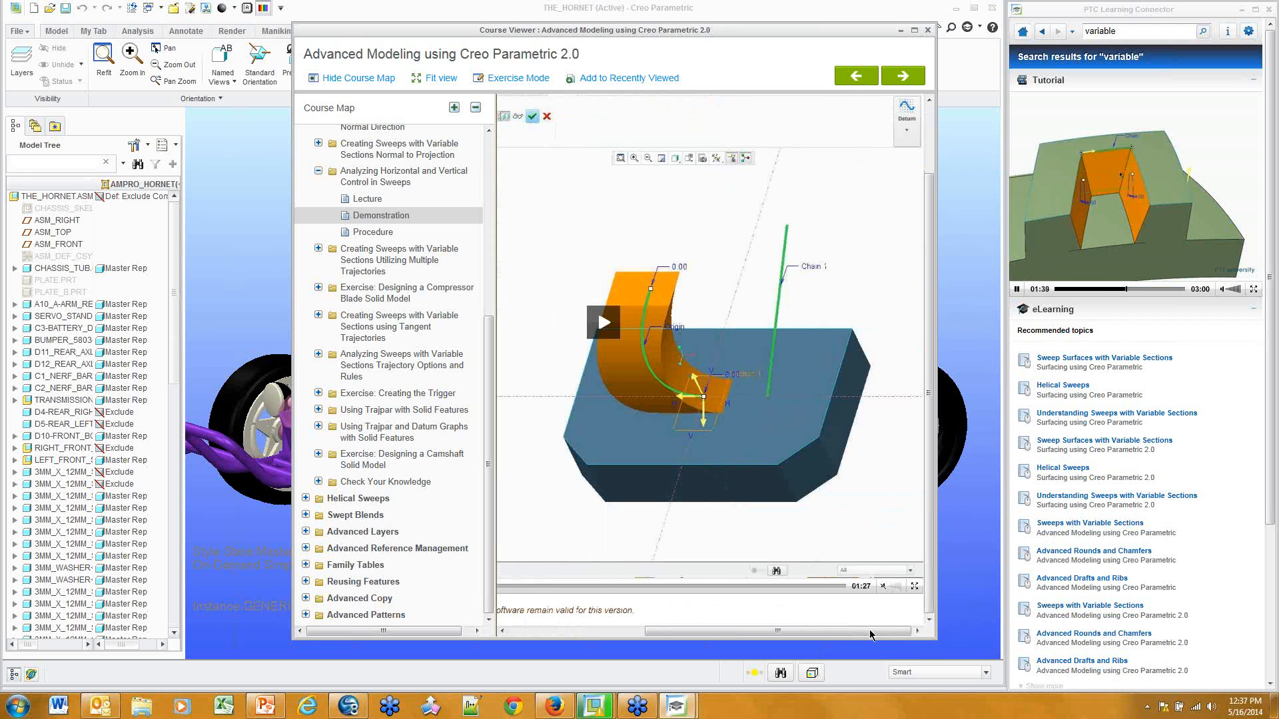
left_click_drag(870, 631, 613, 595)
left_click(508, 587)
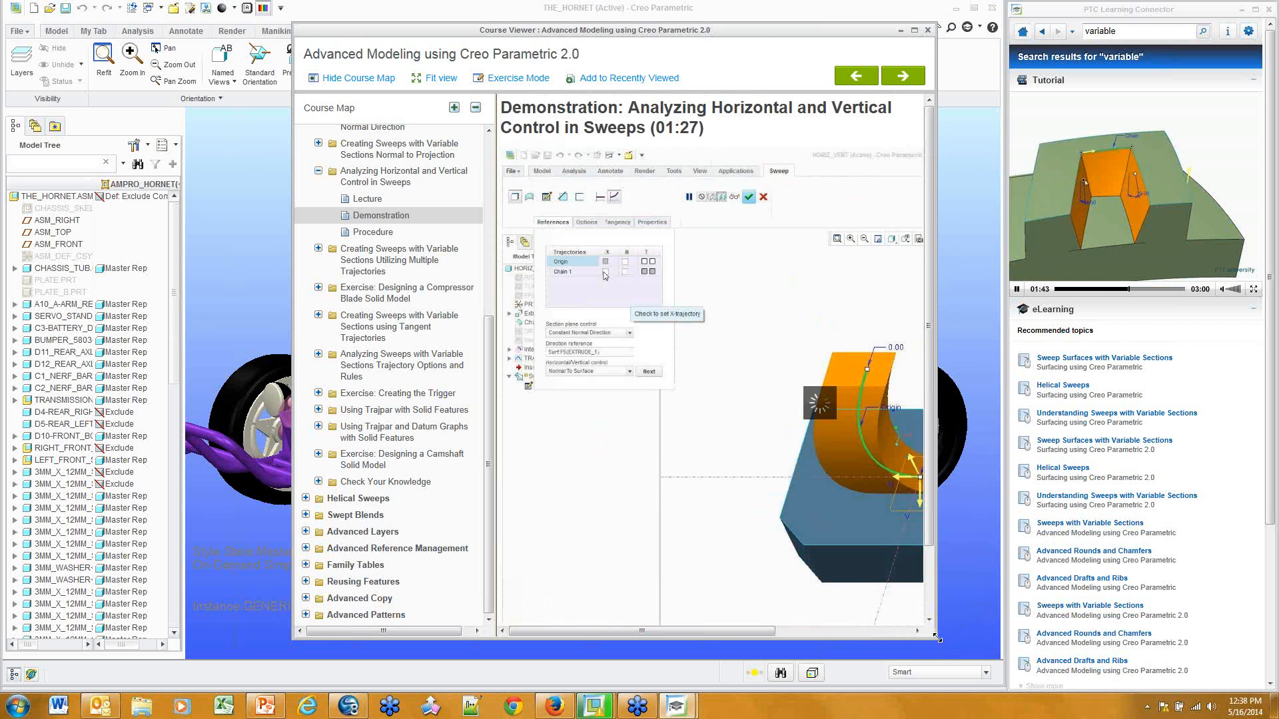
Enlarge and reposition the course window, skip ahead in the video, then close it
left_click_drag(936, 639, 1183, 664)
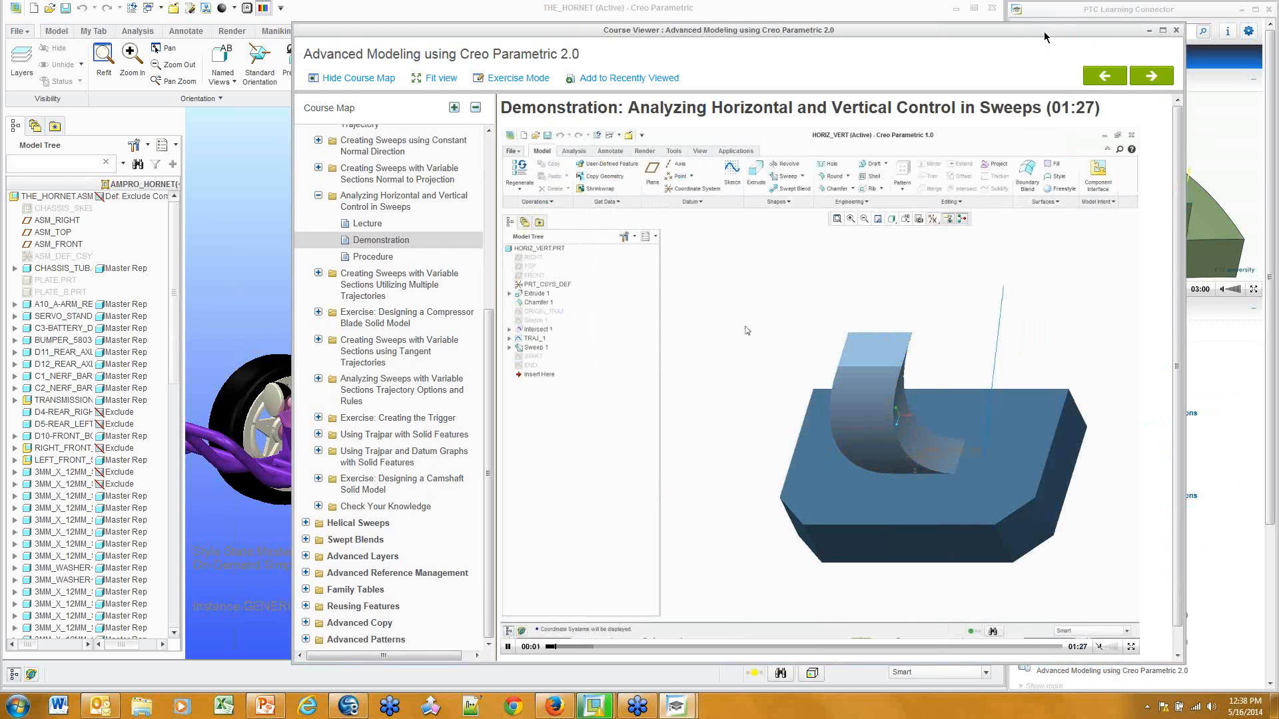
left_click_drag(1005, 32, 849, 33)
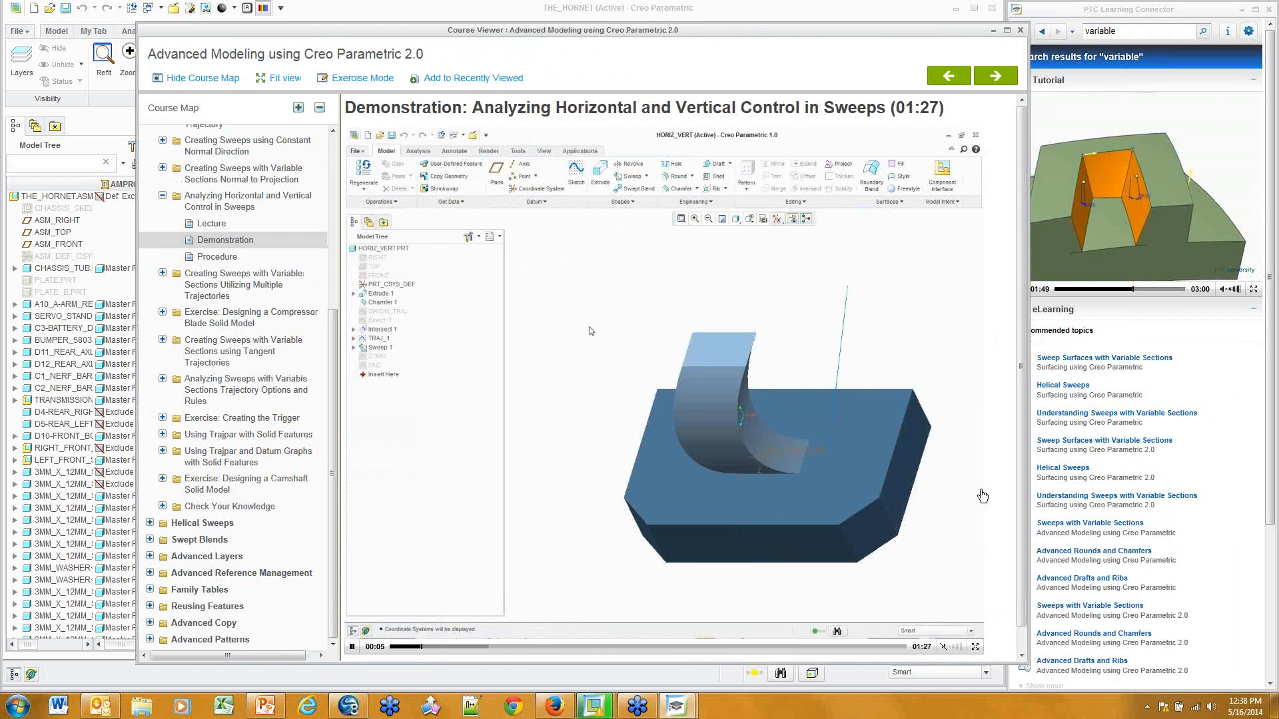
left_click(514, 647)
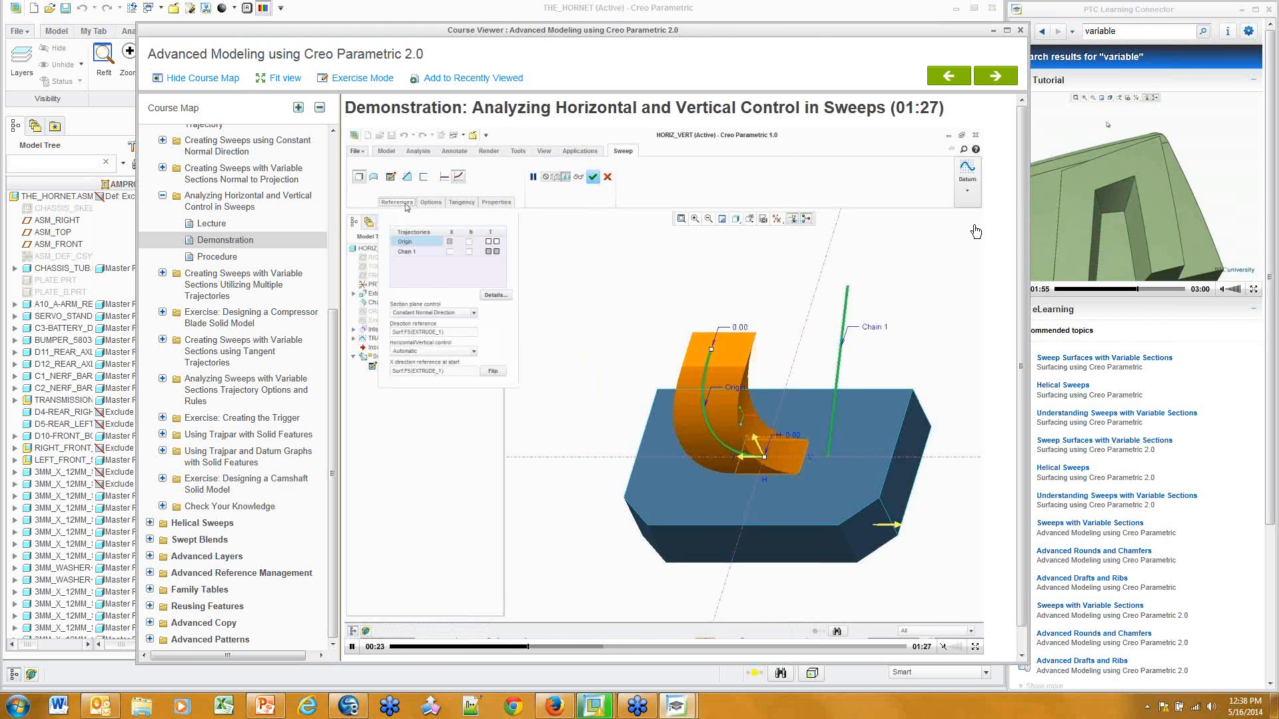
left_click(1020, 30)
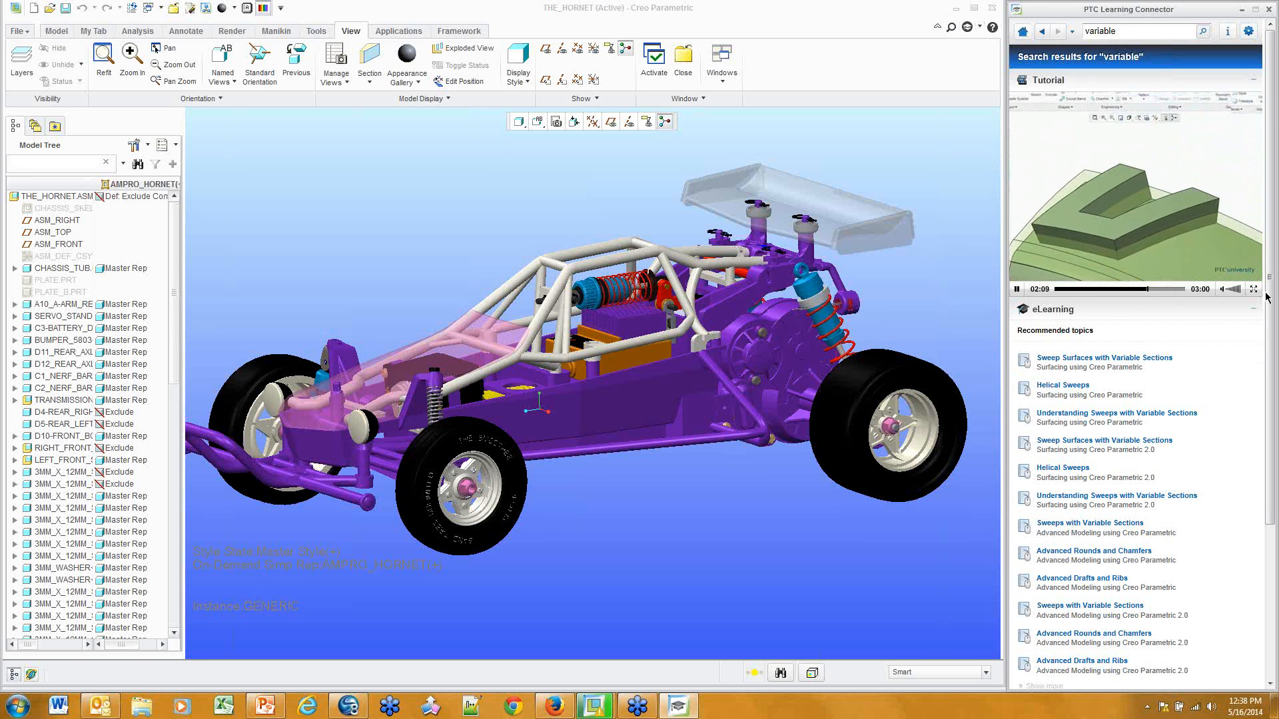
Expand all Help Center results and open 'Example: Variable Material Orientation'
left_click_drag(1269, 298, 1274, 513)
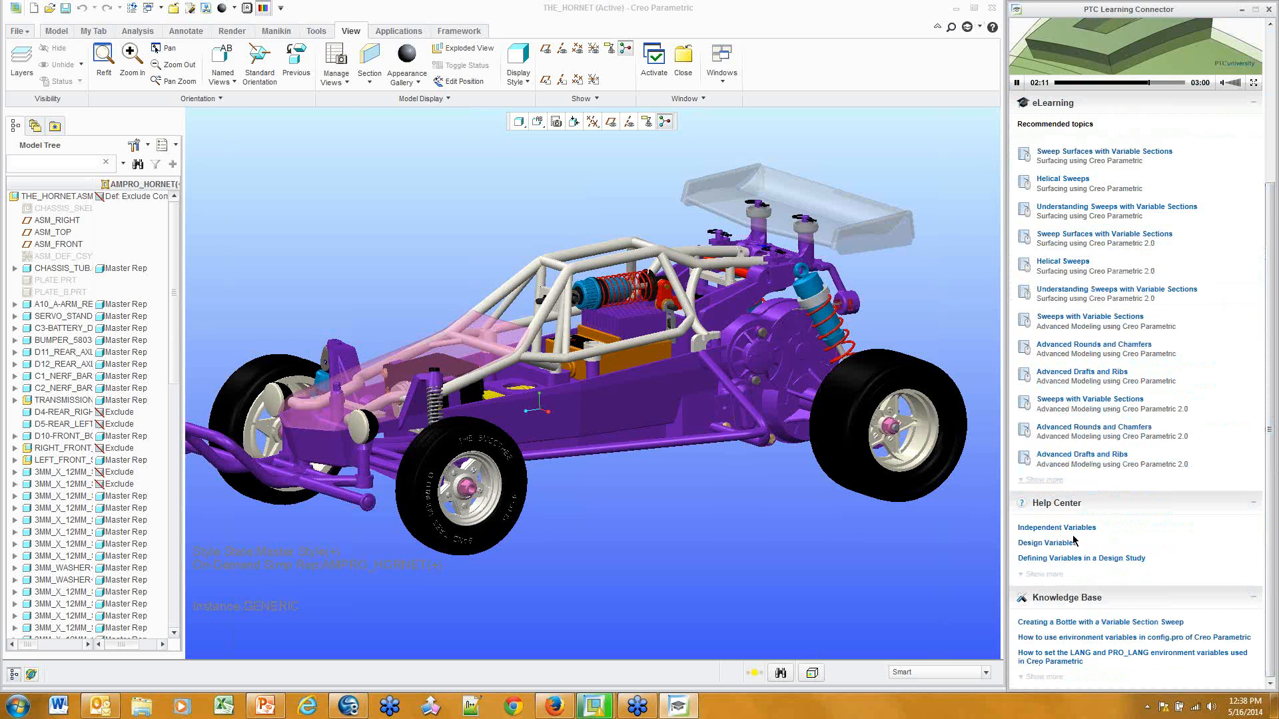
left_click(1044, 574)
scroll(1059, 560, "down", 1)
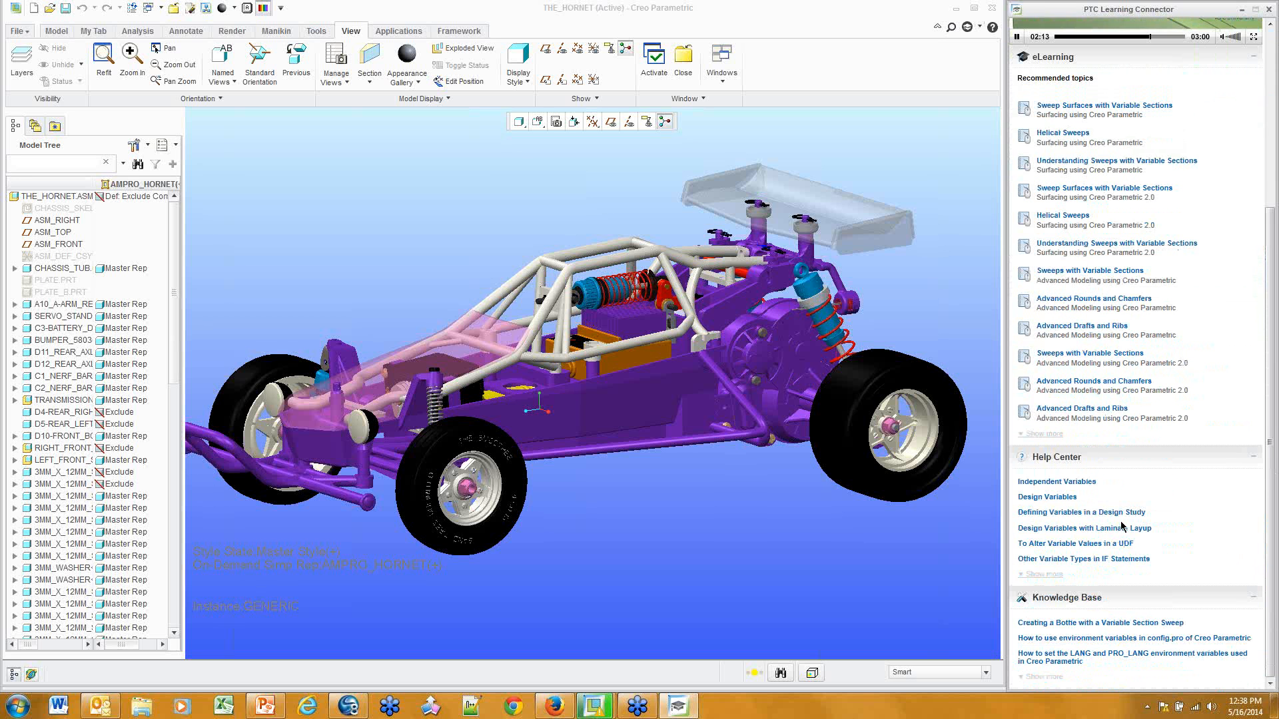
left_click(1044, 574)
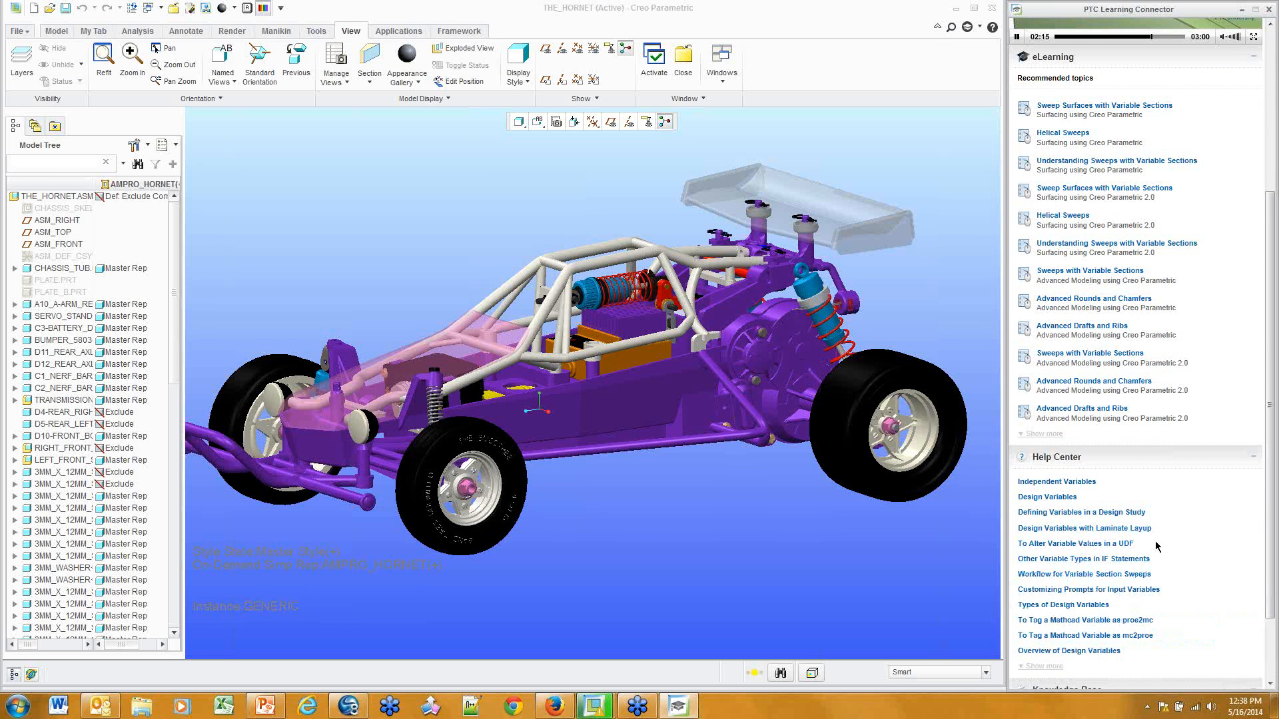
scroll(1139, 549, "down", 2)
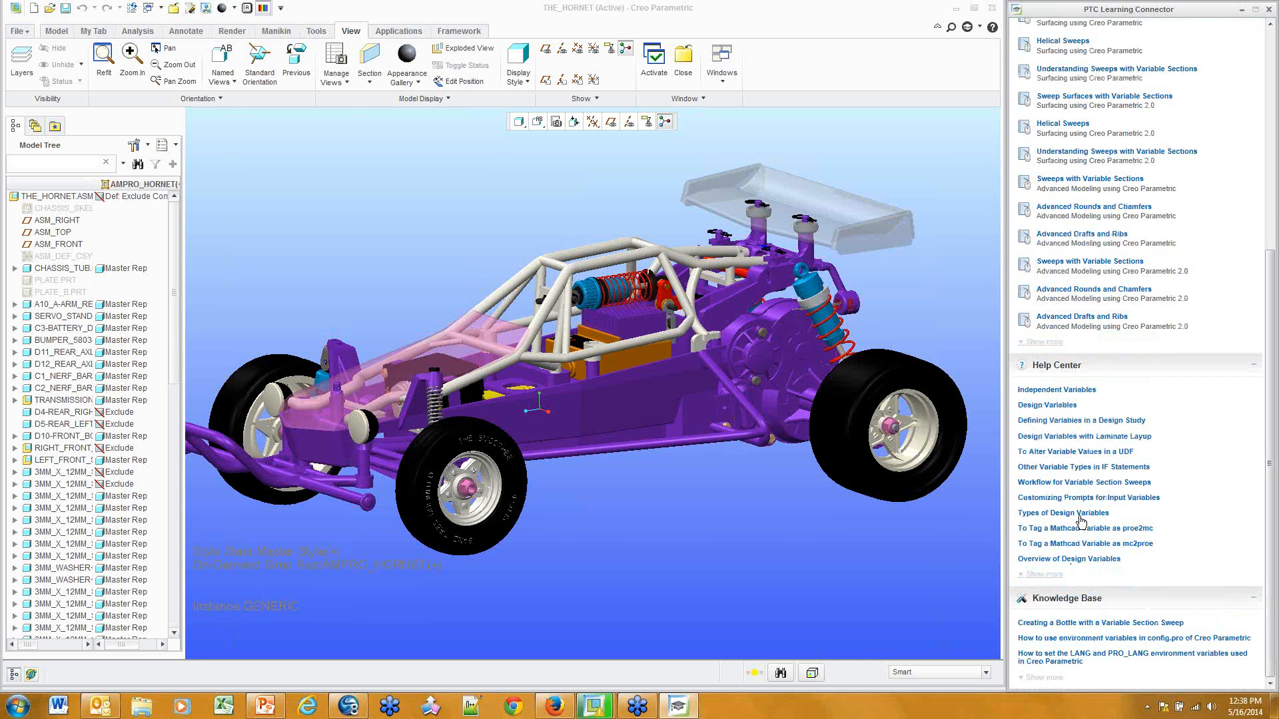
left_click(1052, 575)
scroll(1122, 523, "down", 4)
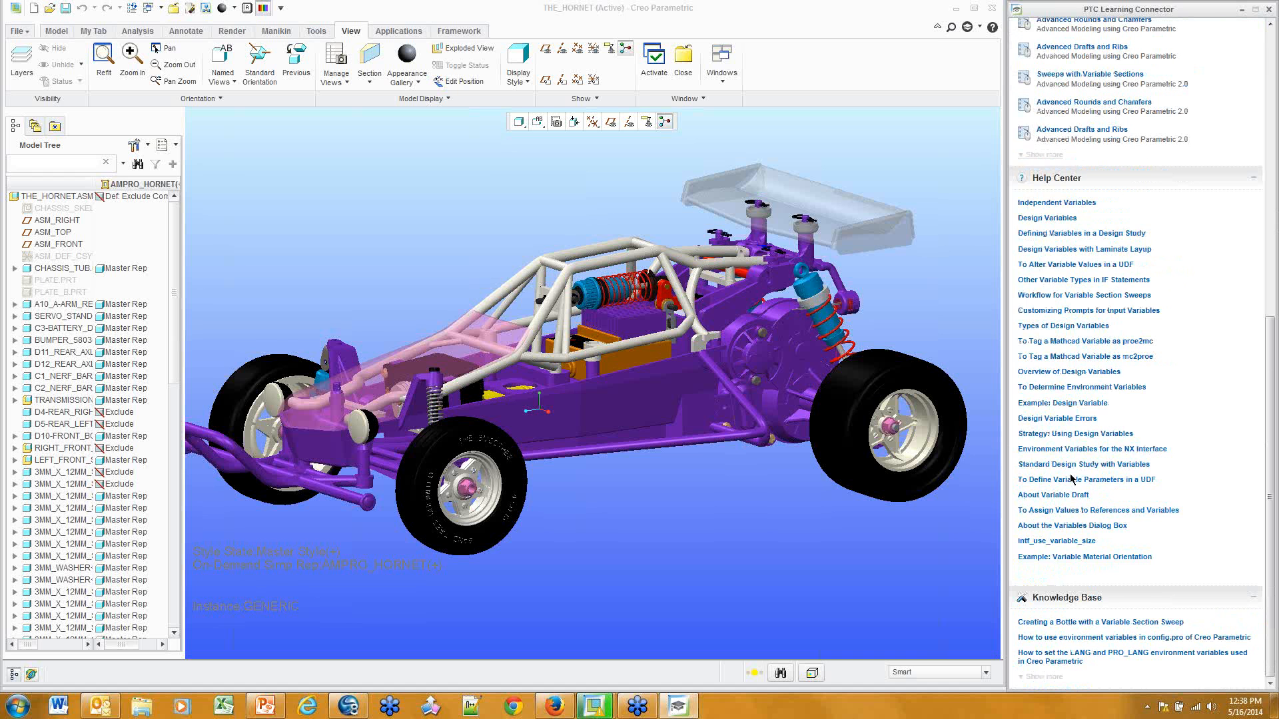
left_click(1094, 558)
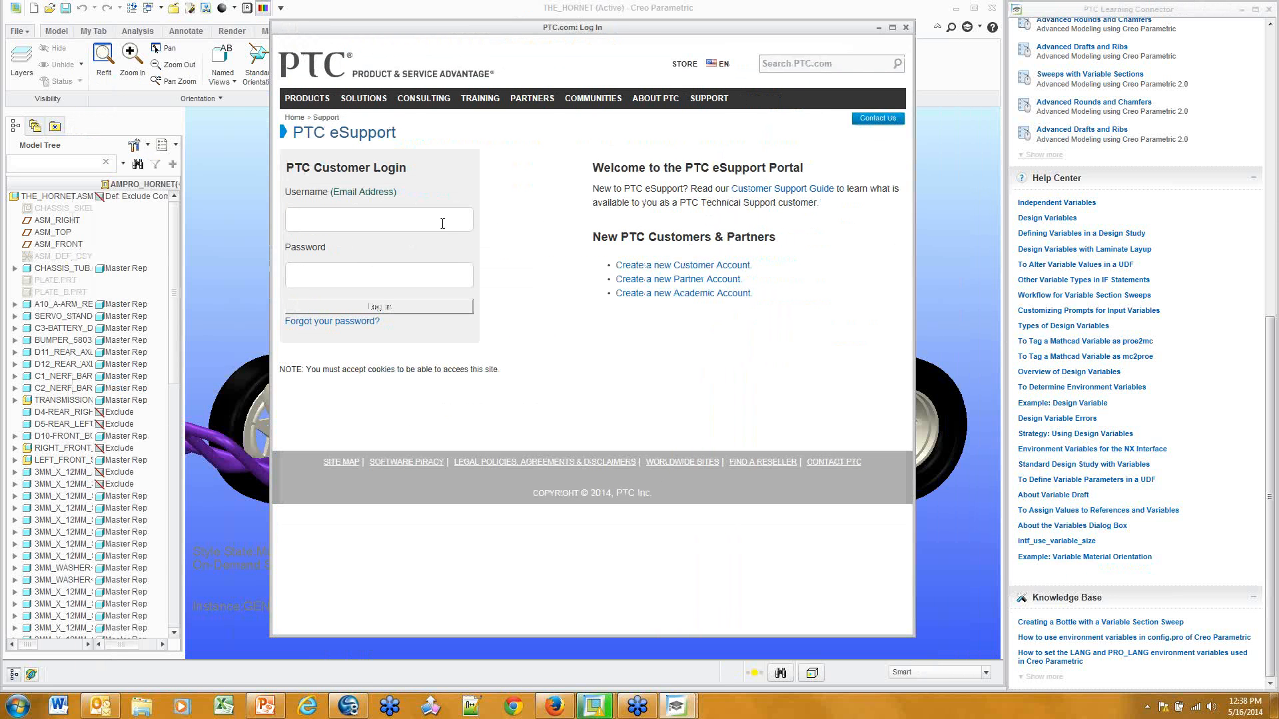
Log in to PTC eSupport with the account e-mail and password, read the example, and close it
left_click(442, 224)
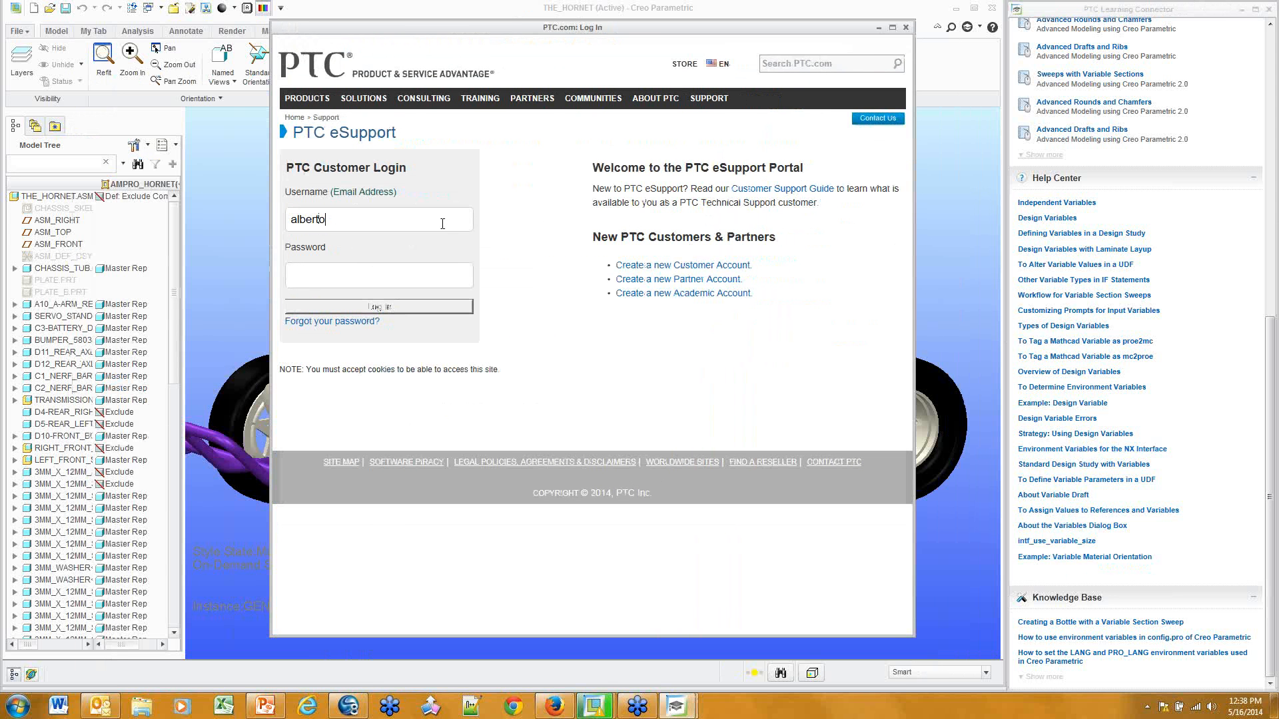
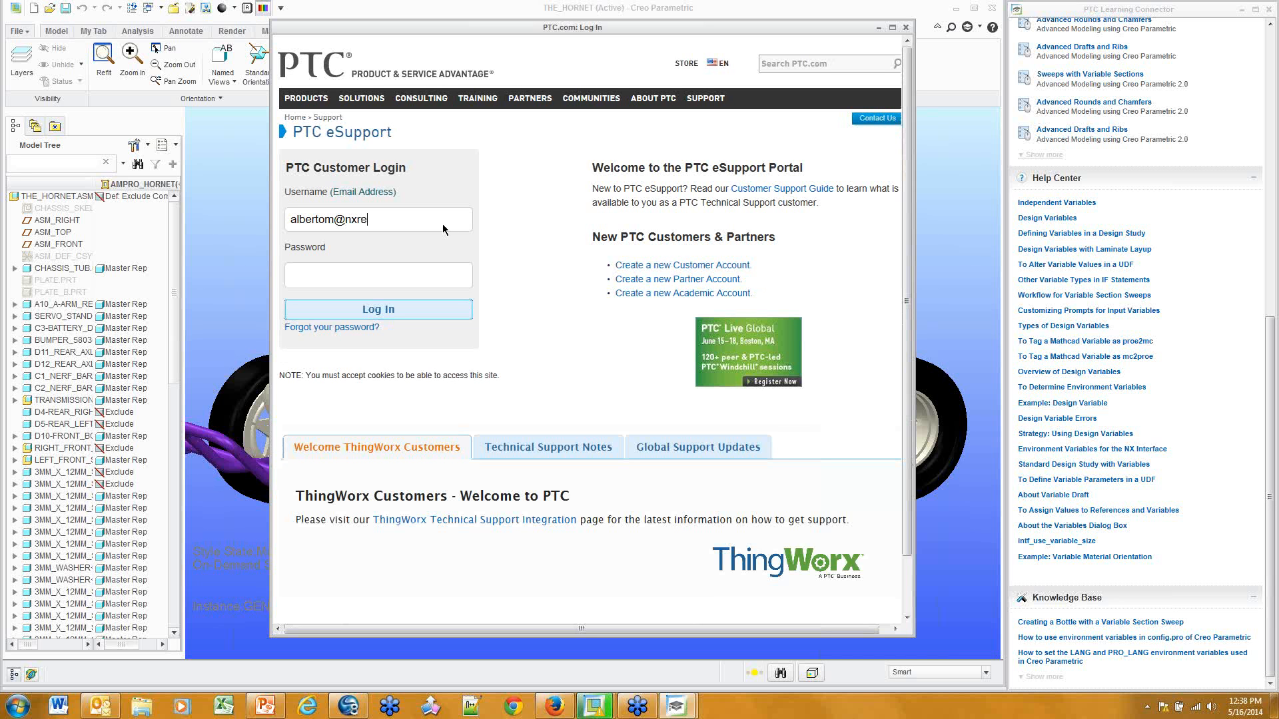
key("Return")
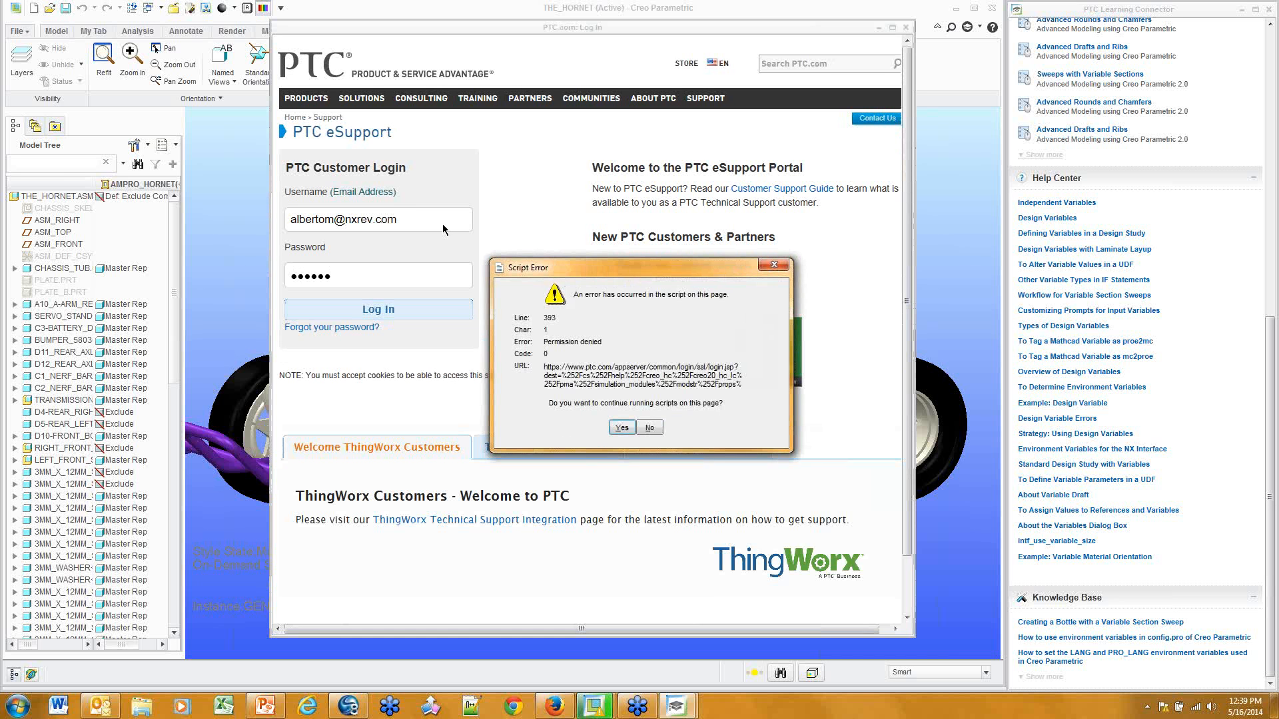
left_click(621, 429)
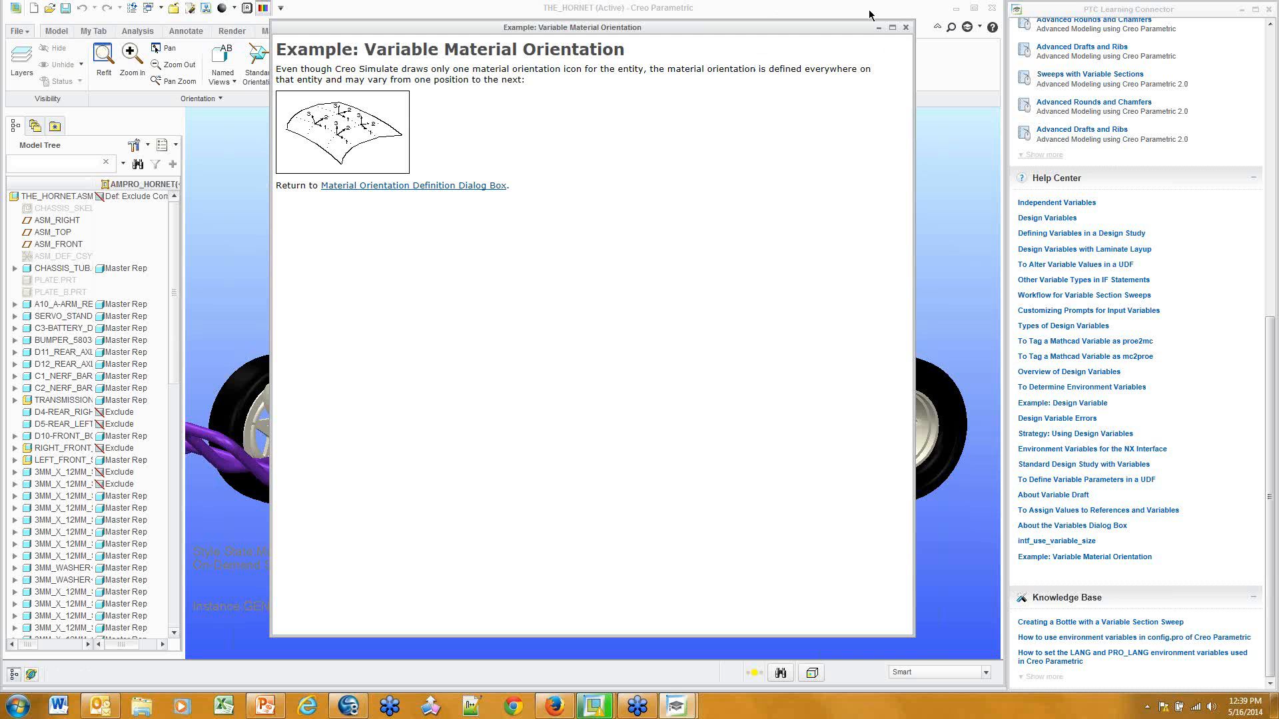
left_click(906, 28)
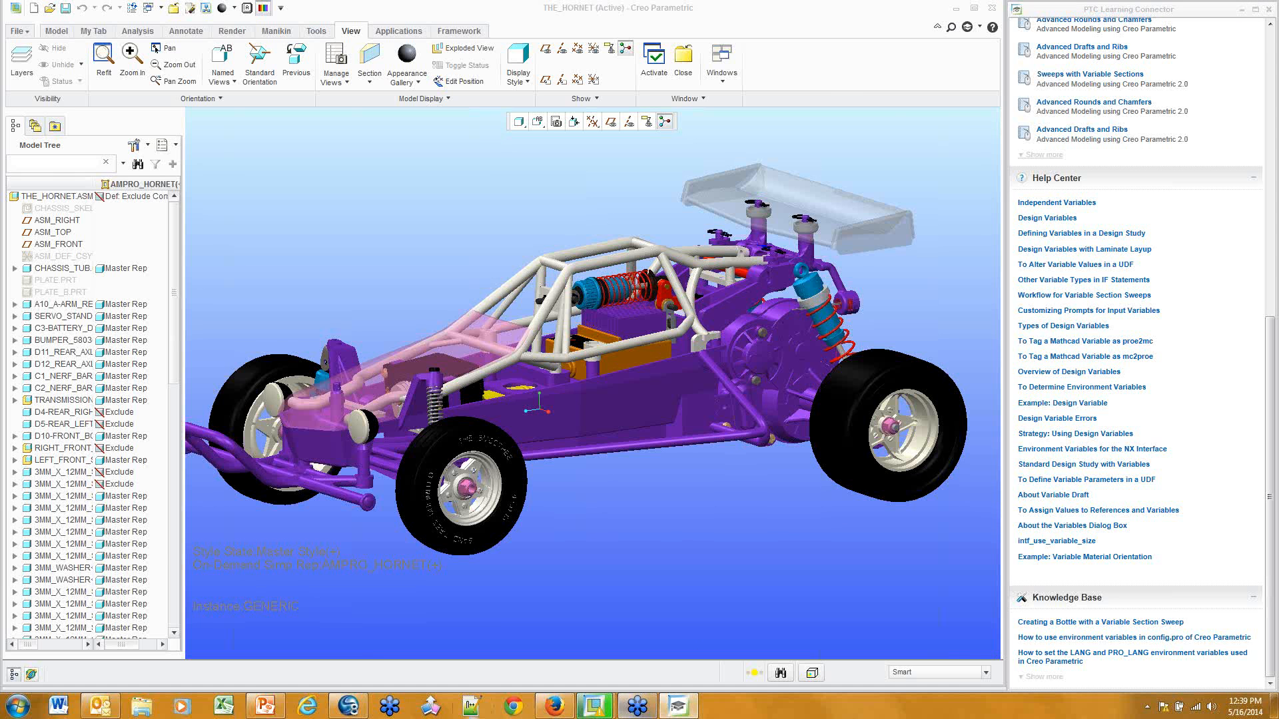
In PowerPoint, run the slide show from slide 9 and advance one slide
left_click(266, 706)
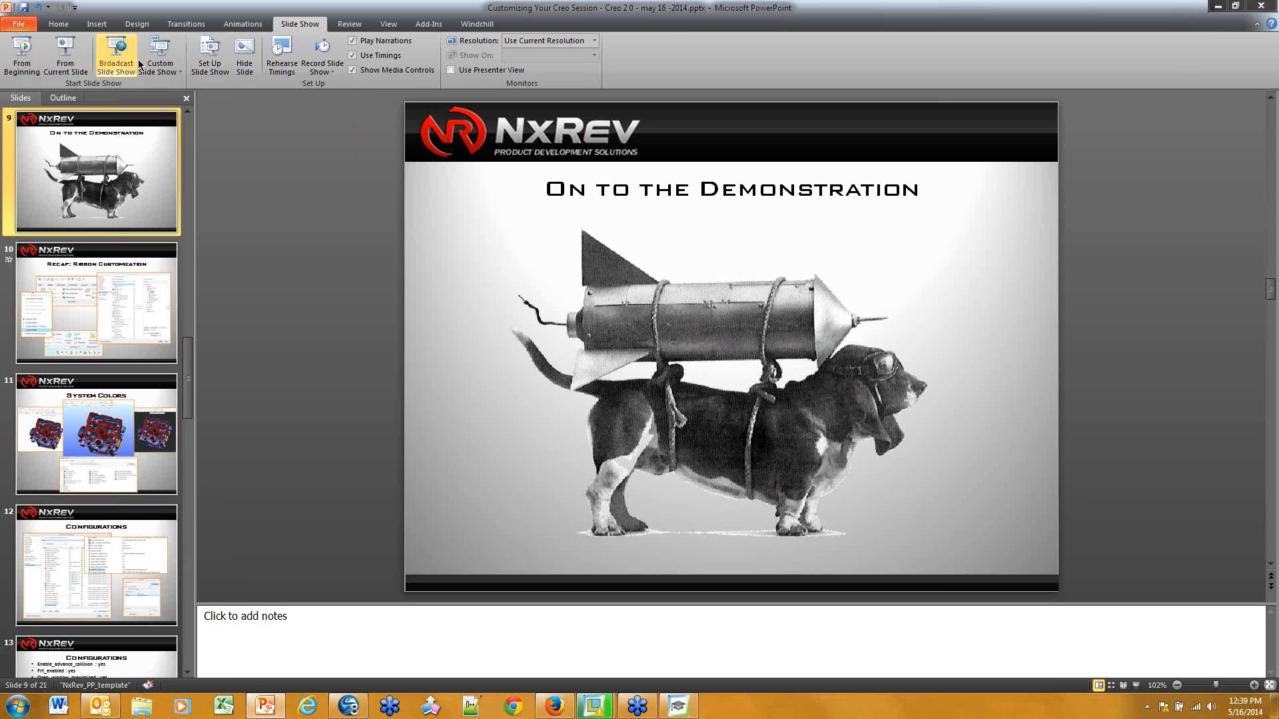
left_click(70, 64)
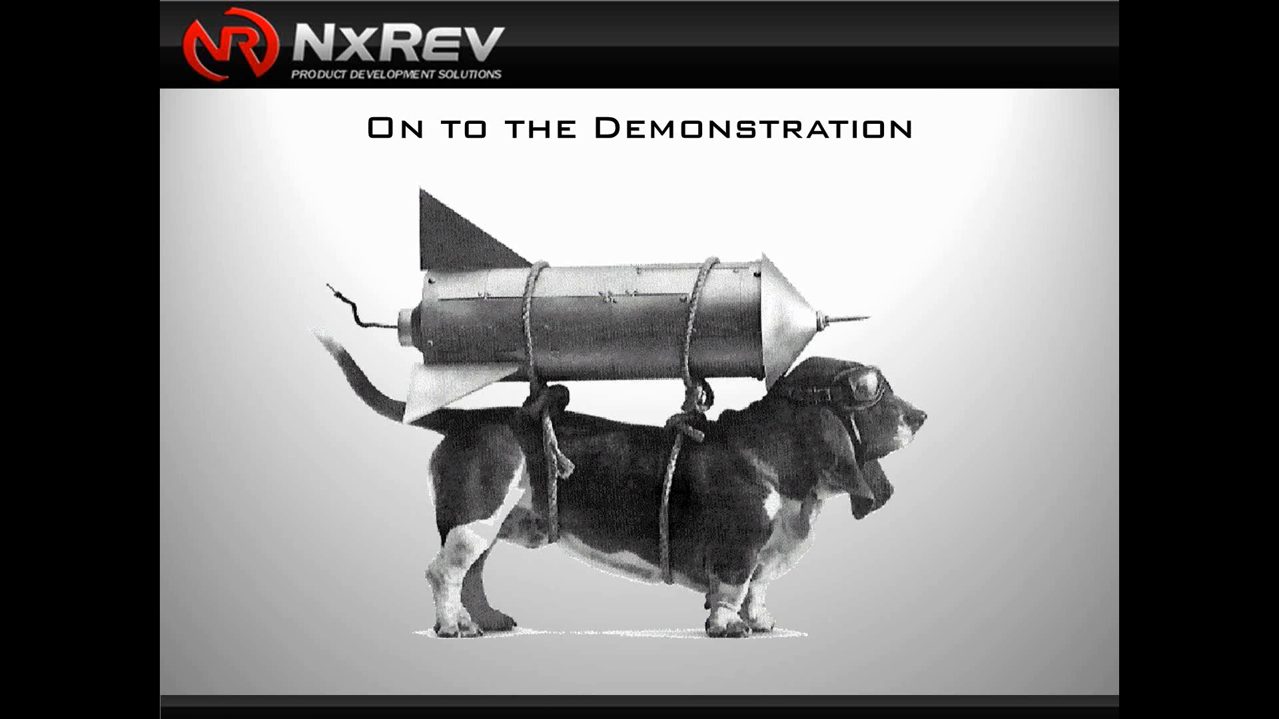
left_click(856, 267)
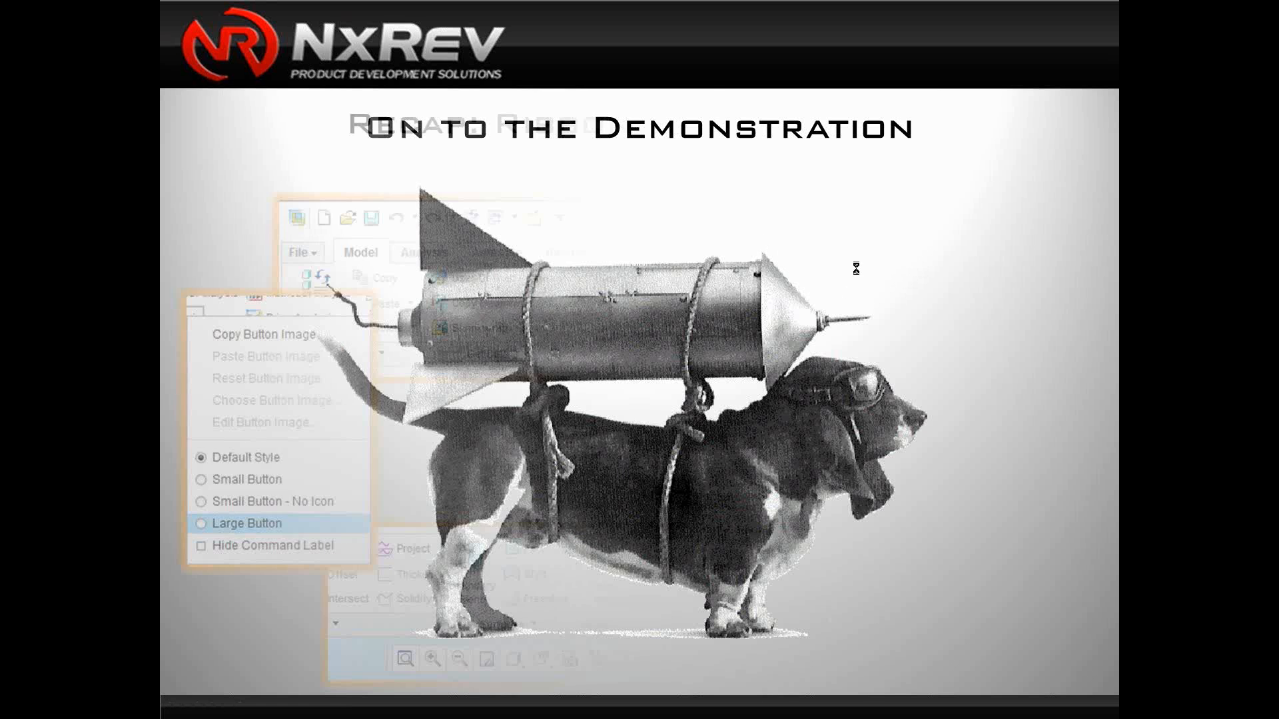